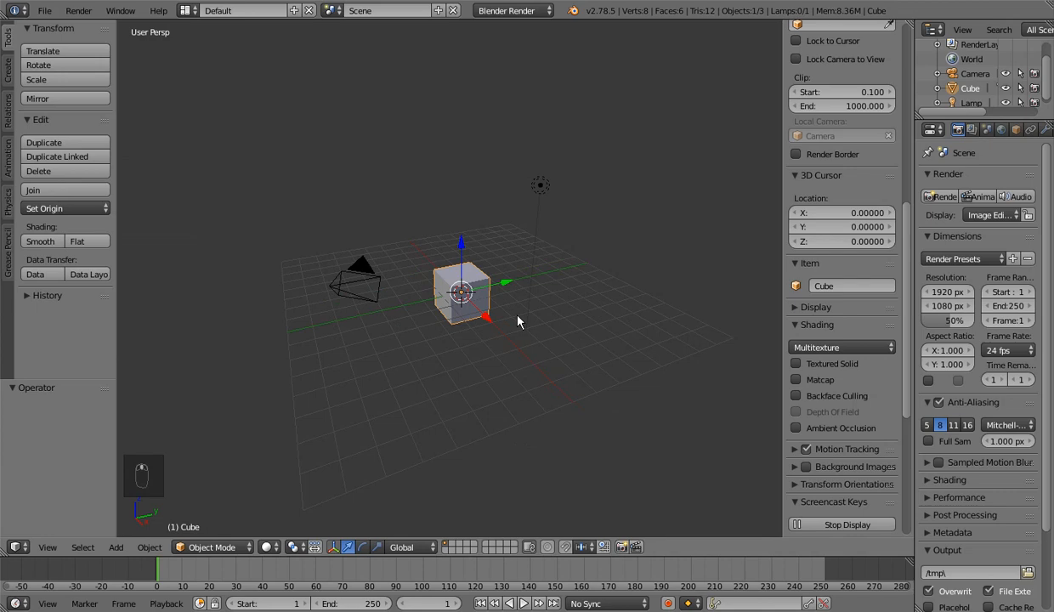
Delete all the default objects from the scene
key("a")
key("a")
key("a")
key("x")
left_click(516, 321)
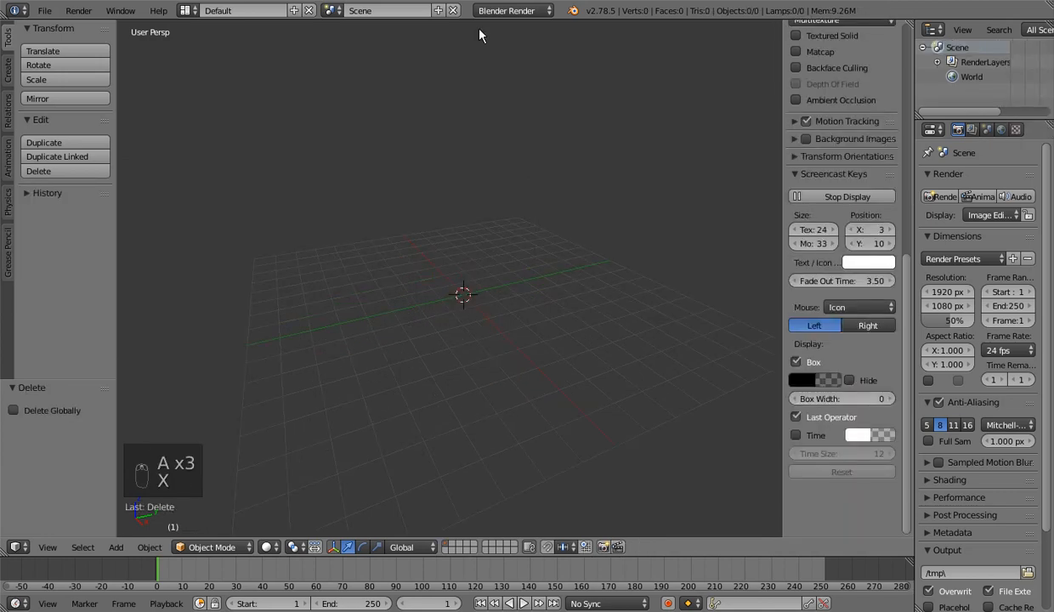
Set the render engine to Cycles Render and its feature set to Experimental
left_click(505, 11)
left_click(508, 55)
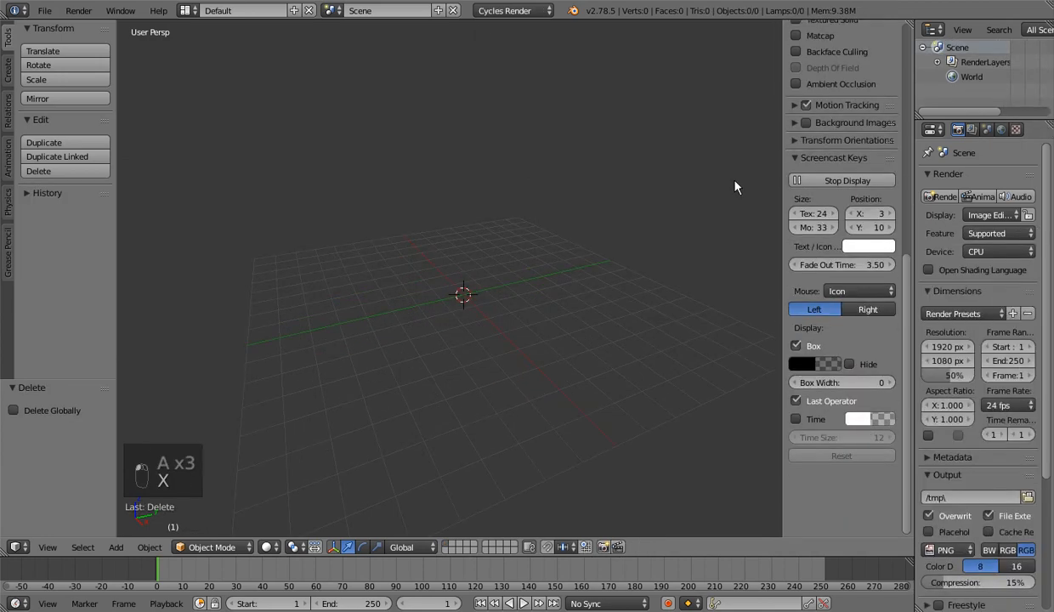
left_click(990, 233)
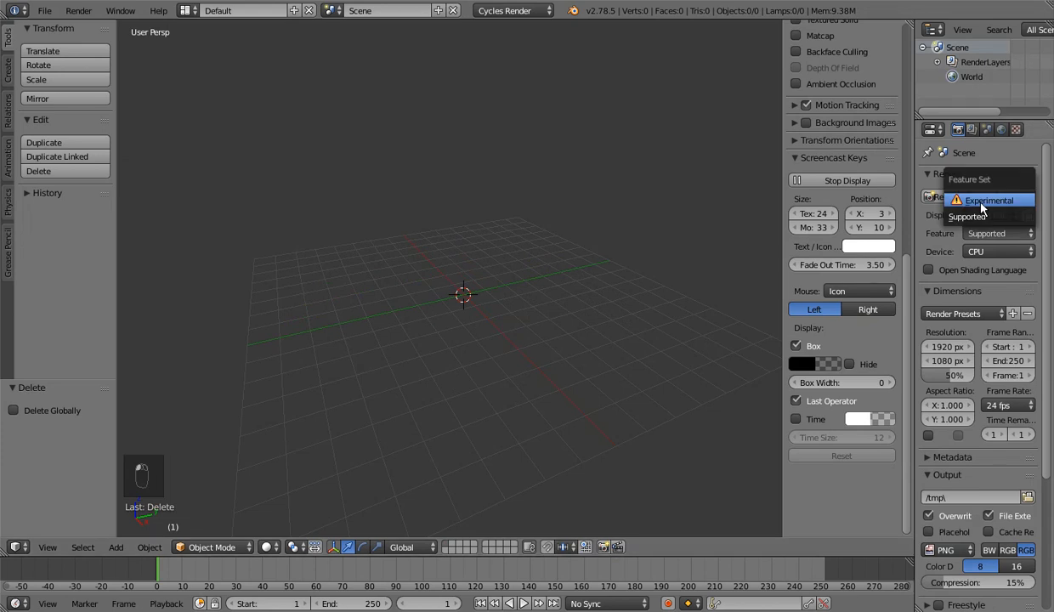
left_click(983, 201)
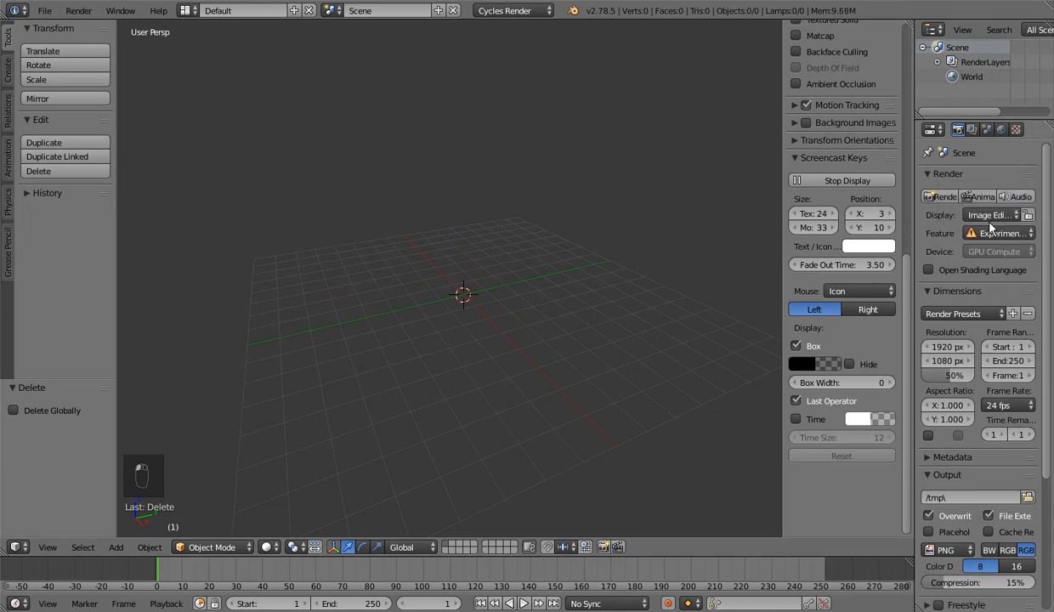
Switch the 3D viewport to the front orthographic view
scroll(493, 271, "up", 1)
middle_click_drag(492, 272, 501, 273)
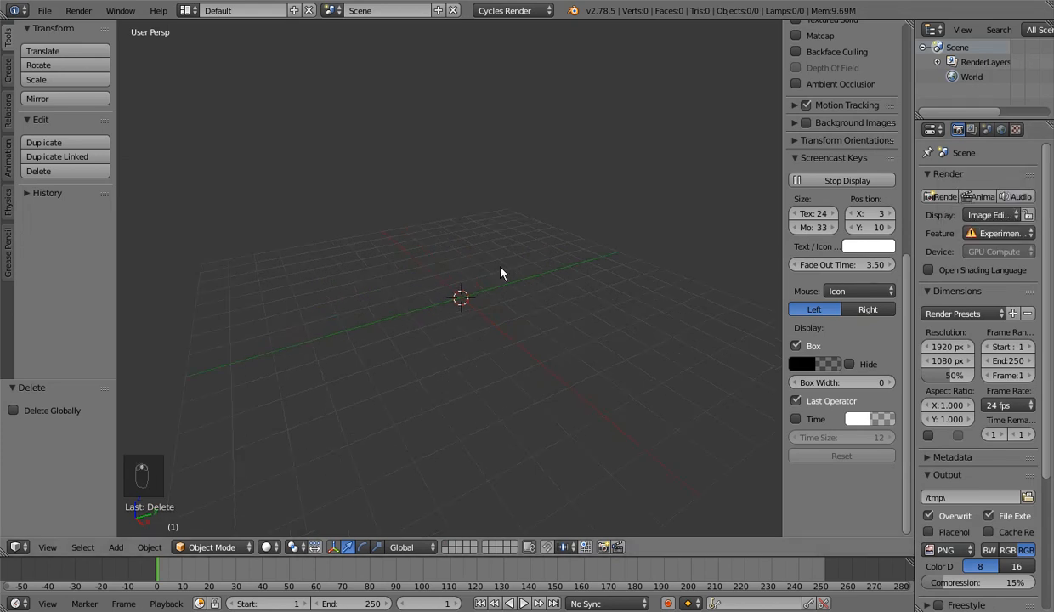
key("n")
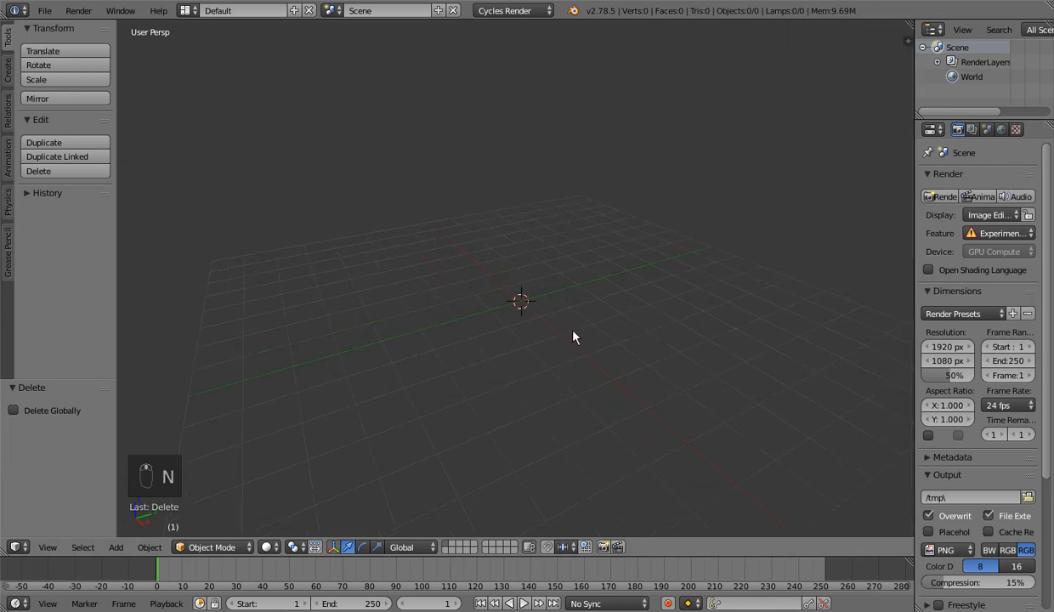
middle_click_drag(573, 337, 590, 340)
key("KP_1")
key("KP_5")
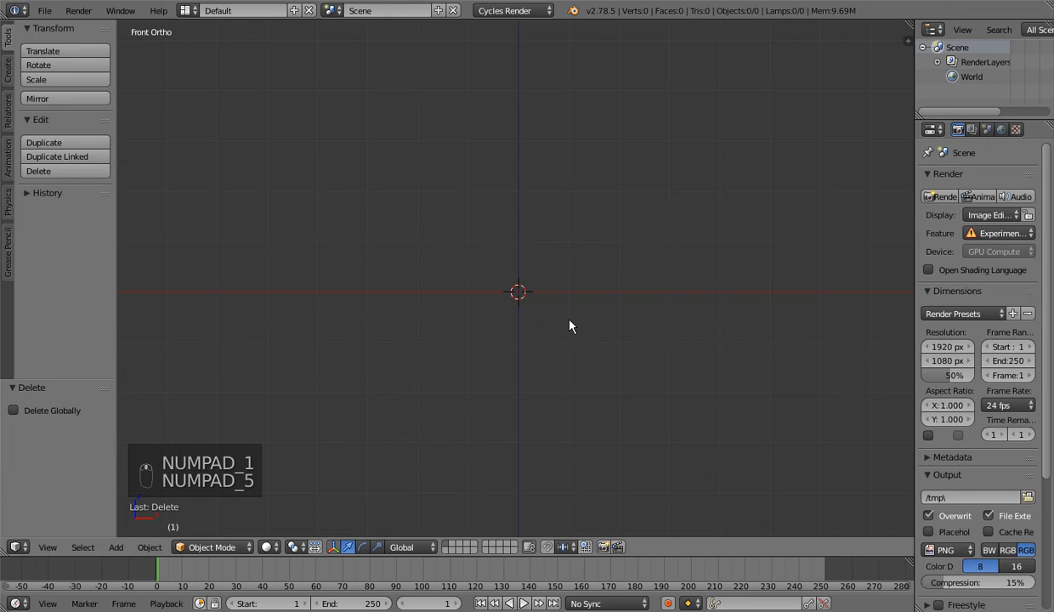
Add a cube mesh at the origin in the front view
key("n")
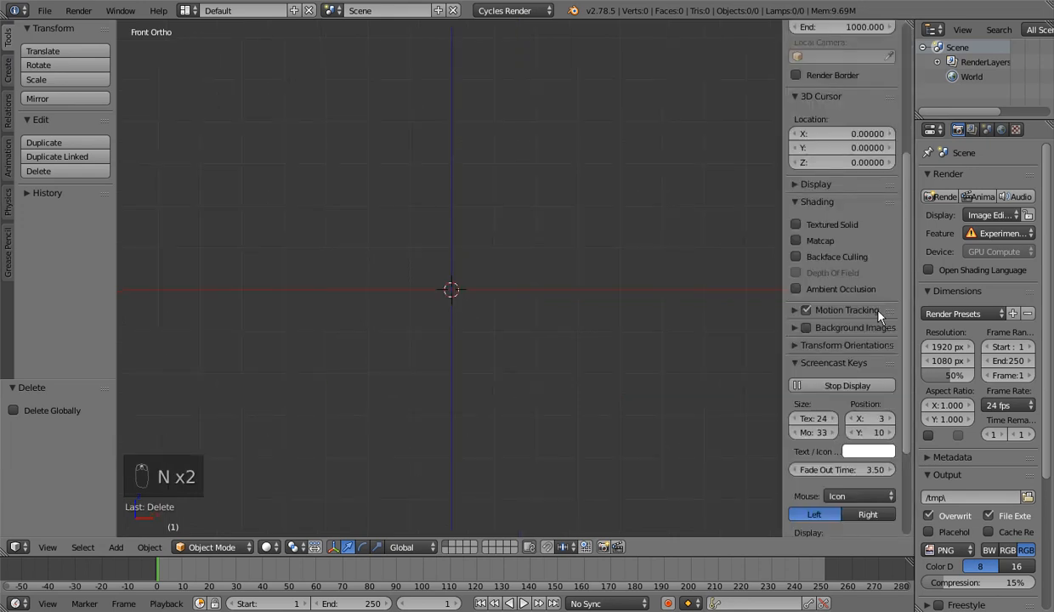
scroll(878, 316, "up", 2)
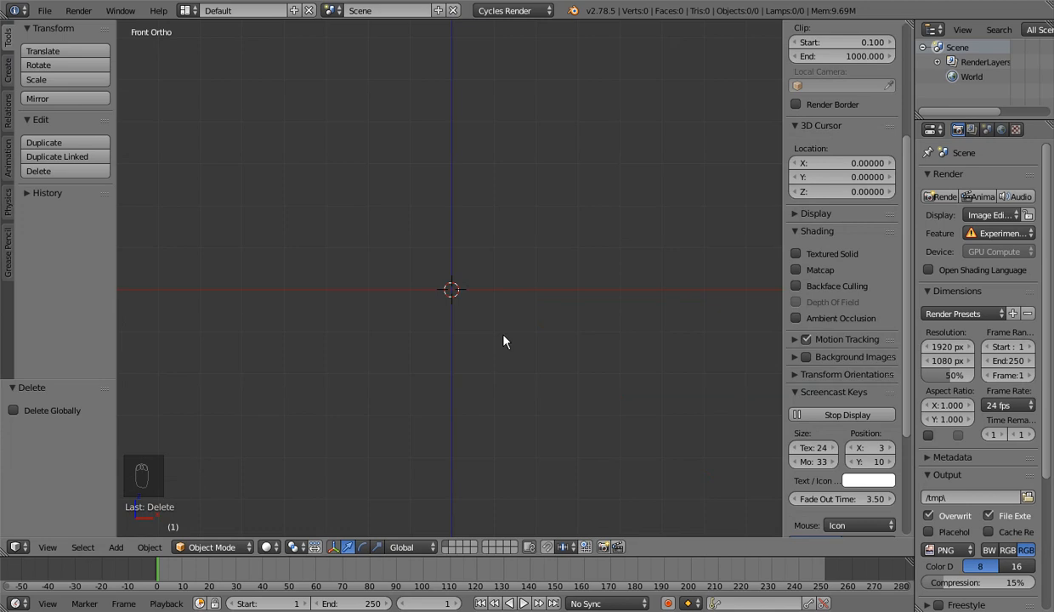
key("KP_1")
key("KP_3")
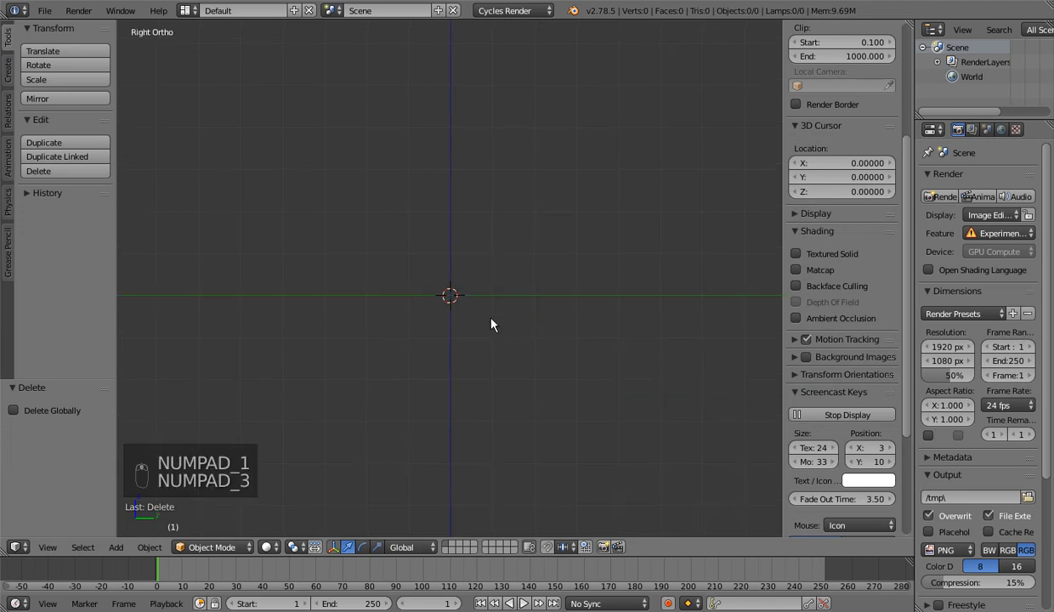
key("KP_1")
key("shift+a")
mouse_move(495, 324)
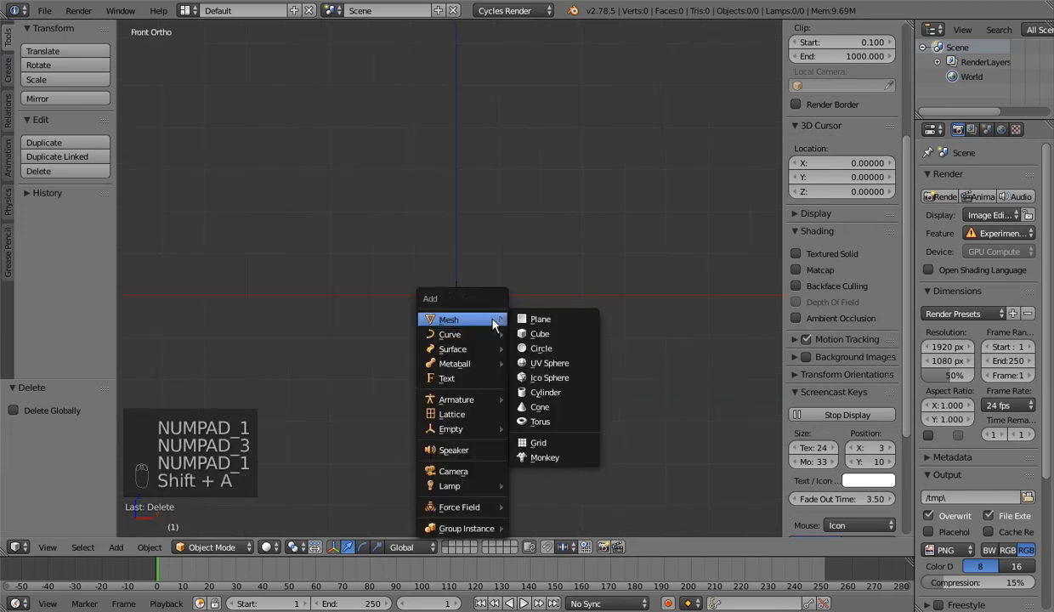
left_click(539, 333)
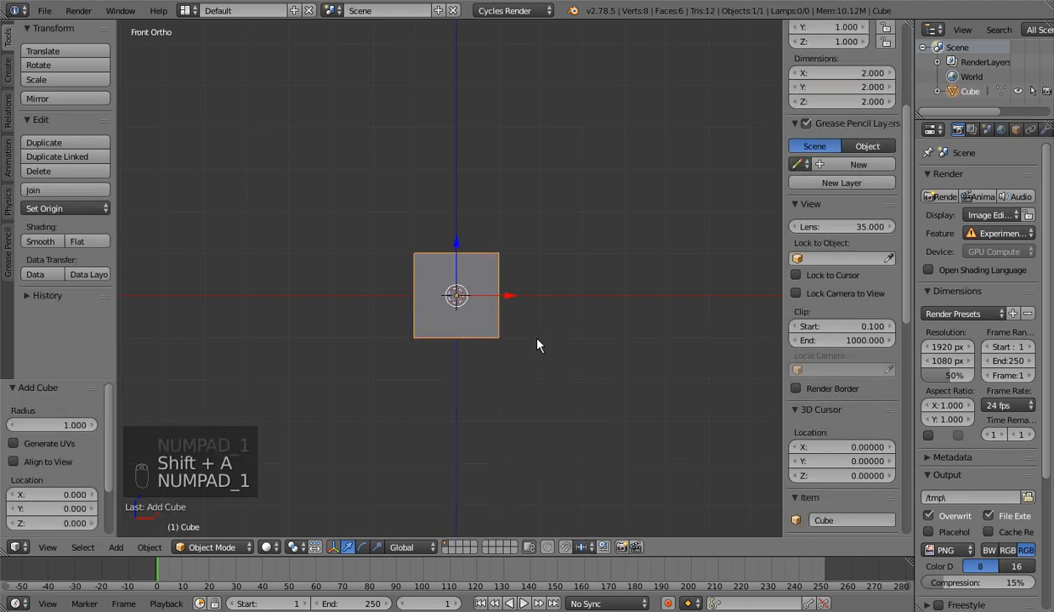
Add a Mirror modifier to the cube
key("KP_1")
key("KP_1")
key("KP_3")
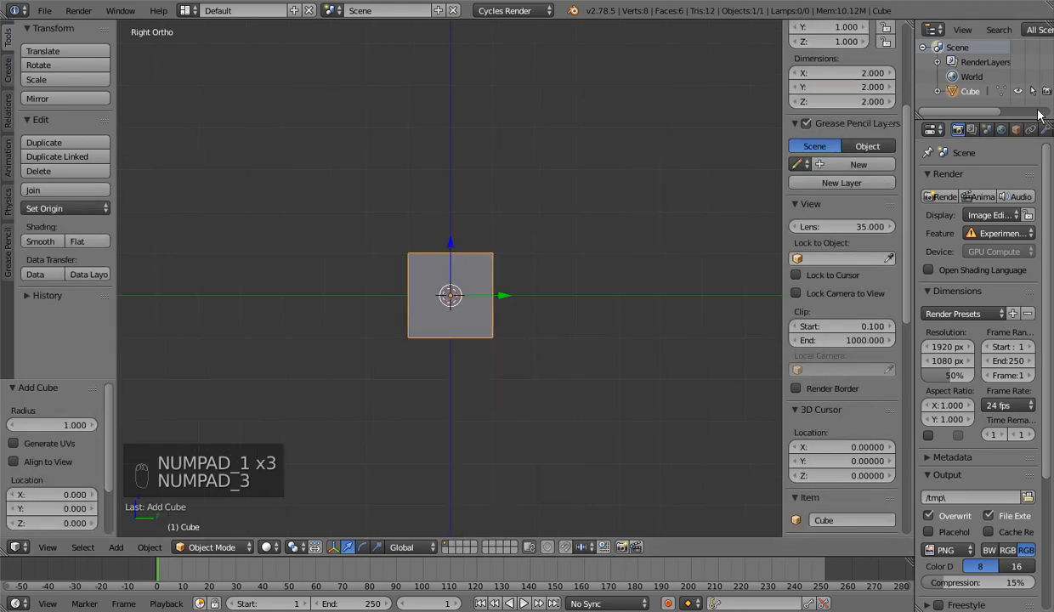
left_click(1045, 130)
left_click(977, 179)
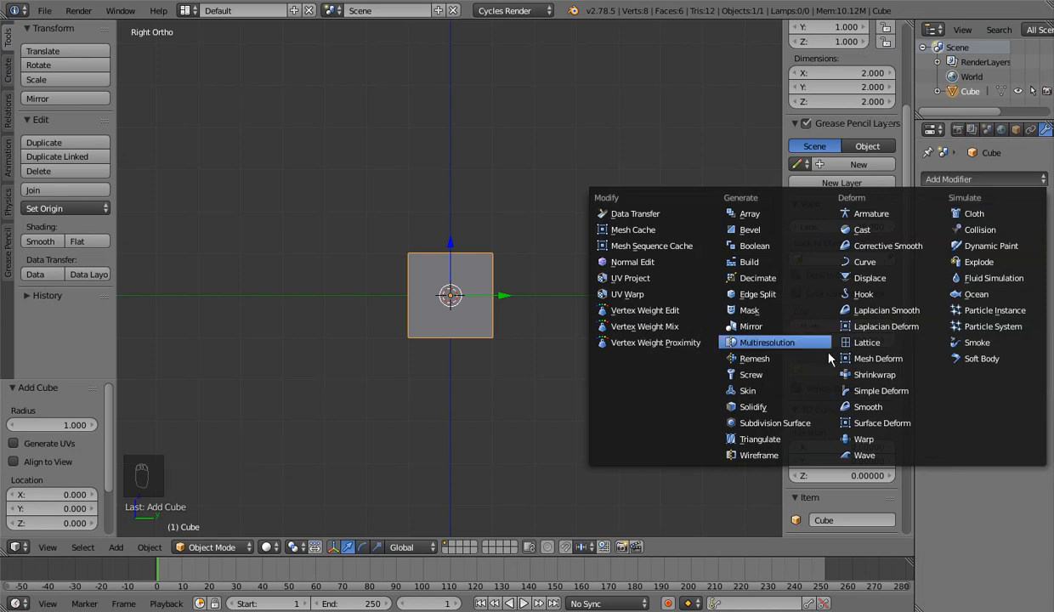
left_click(778, 331)
Enter Edit Mode on the cube in front view and delete all its vertices
key("KP_1")
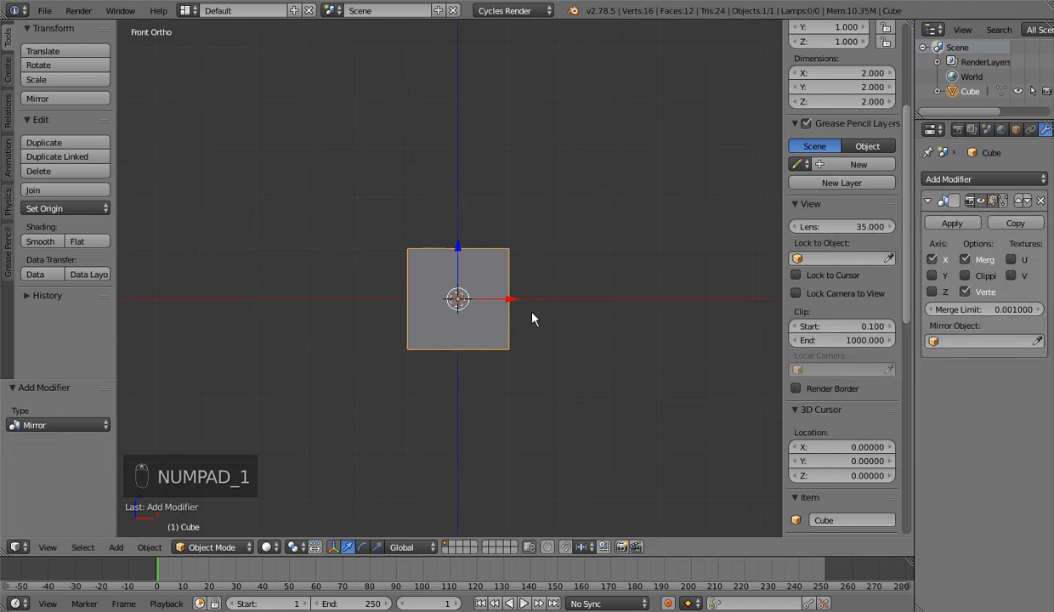
key("Tab")
key("x")
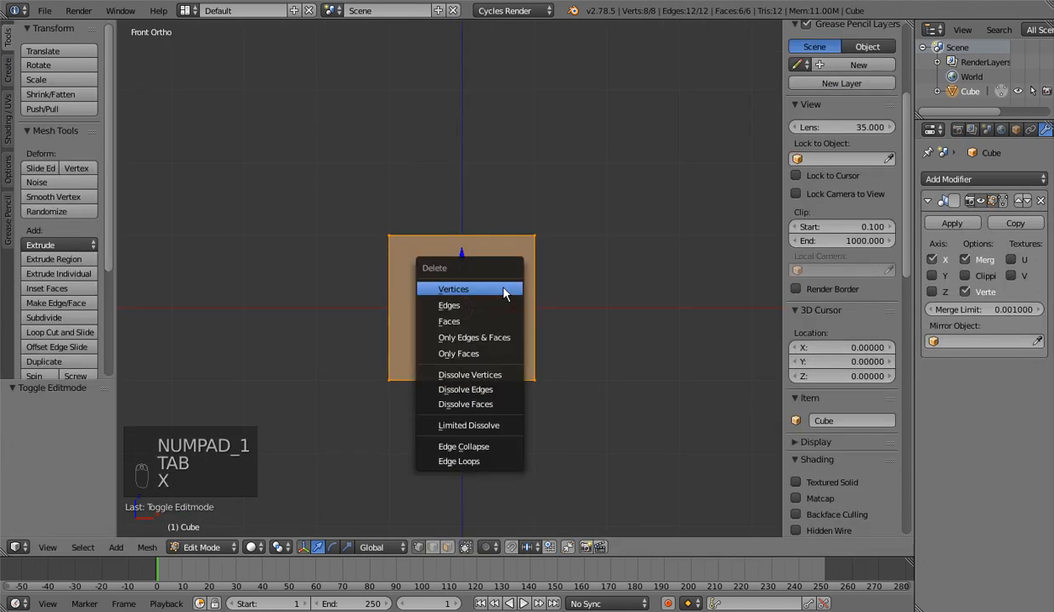
left_click(503, 293)
Draw a slanted two-vertex edge beside the mirror line, with the Mirror modifier's Clipping enabled and the viewport in wireframe, and select the whole edge
left_click(514, 223, "ctrl")
left_click(588, 274, "ctrl")
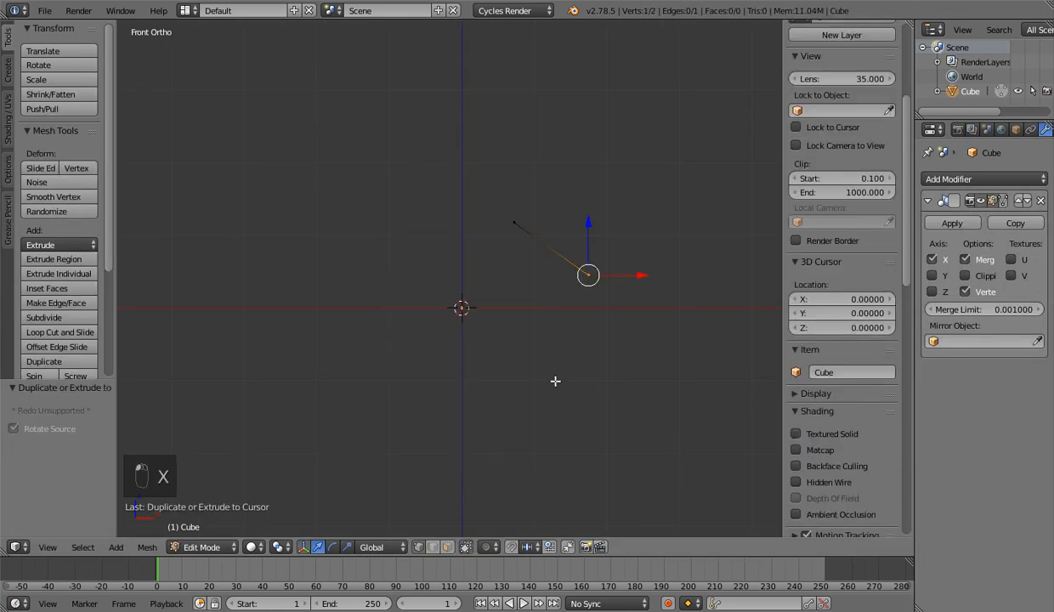
key("z")
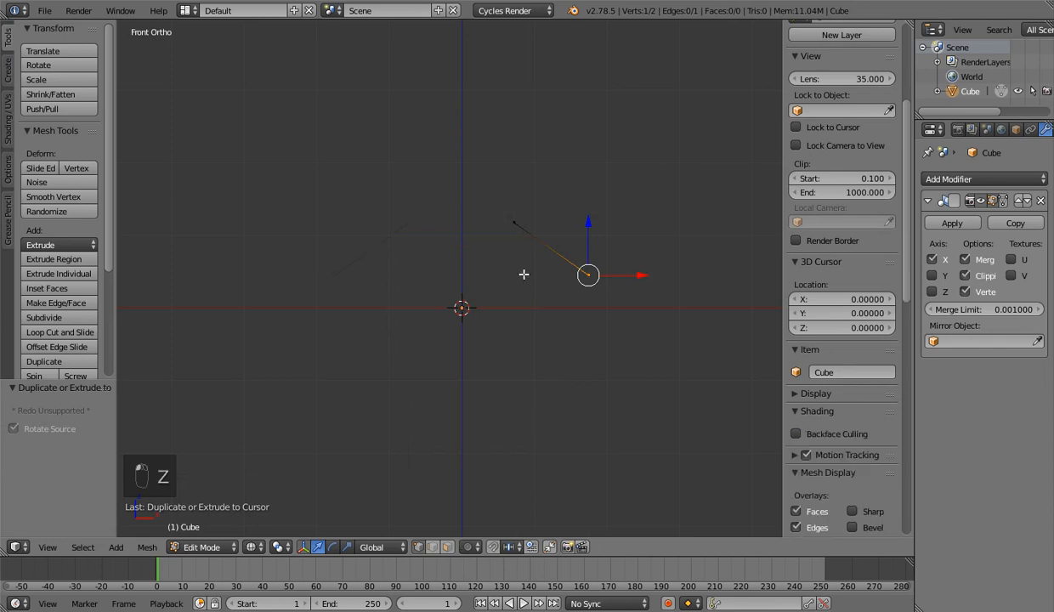
right_click(524, 274, "alt")
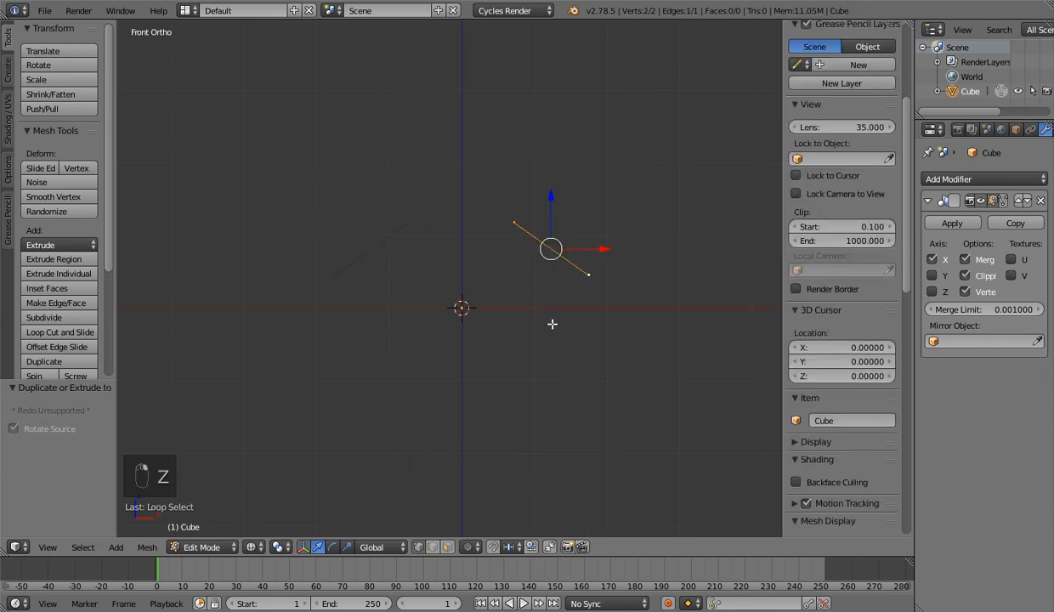
Try moving the slanted edge onto the mirror line, and delete its vertices
key("g")
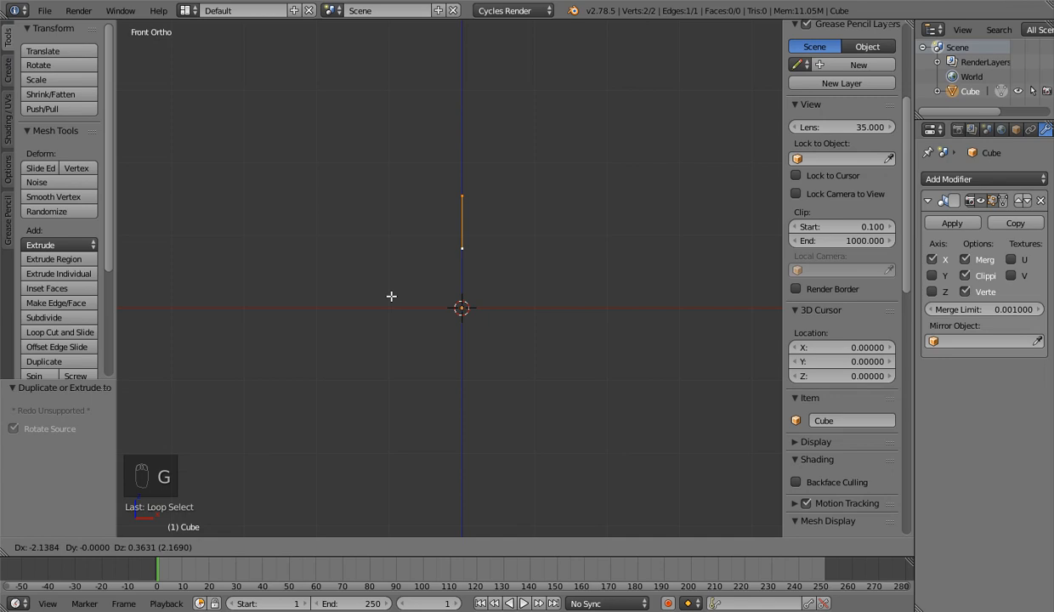
key("Escape")
key("x")
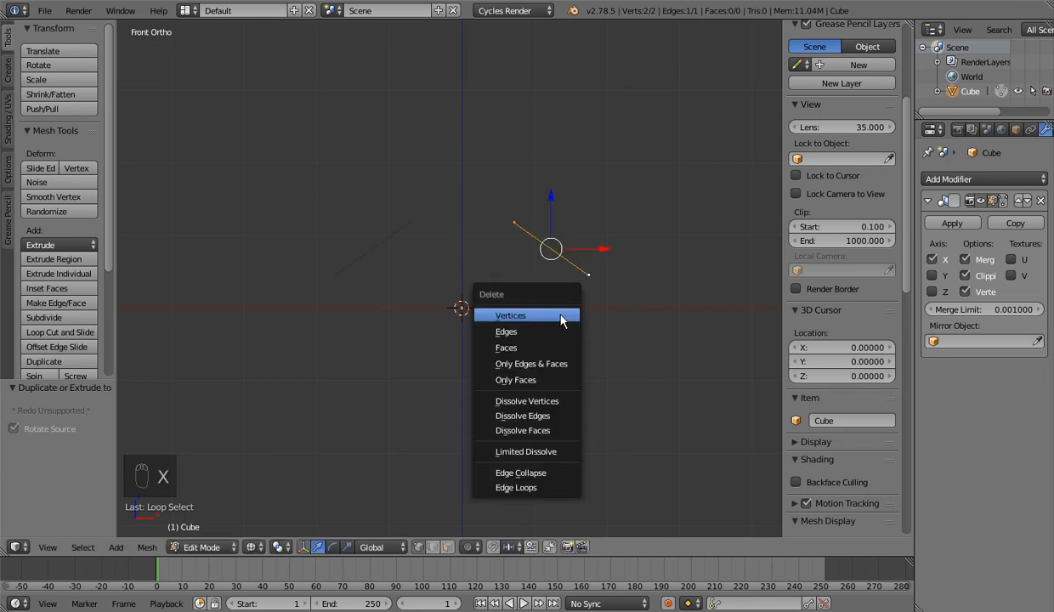
left_click(561, 316)
key("Tab")
key("Tab")
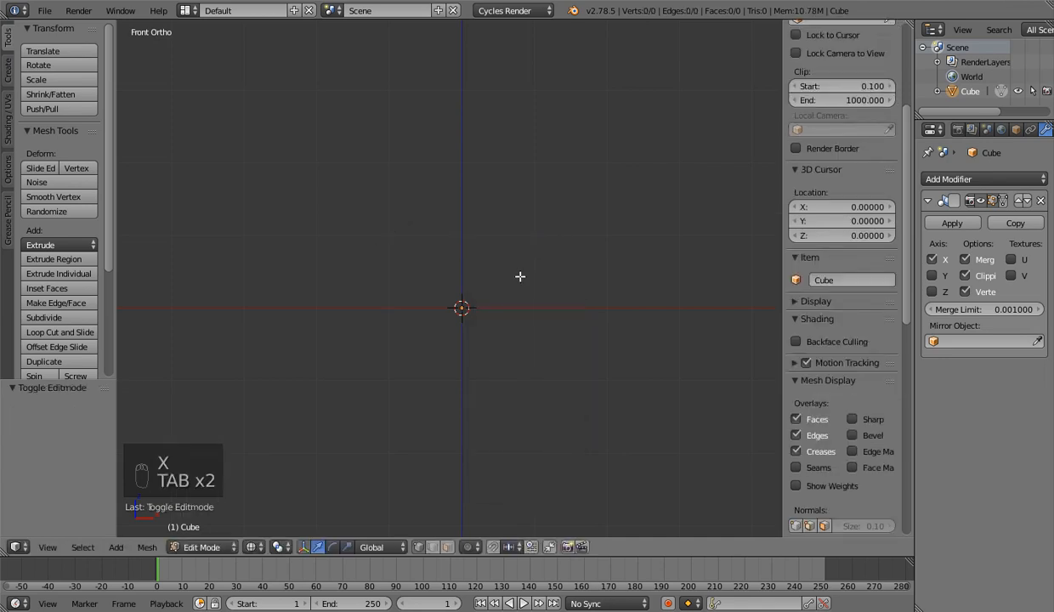
Draw a three-vertex profile beside the mirror line and move both end vertices onto the line to form a closed diamond
left_click(503, 242, "ctrl")
left_click(583, 292, "ctrl")
left_click(569, 432, "ctrl")
key("g")
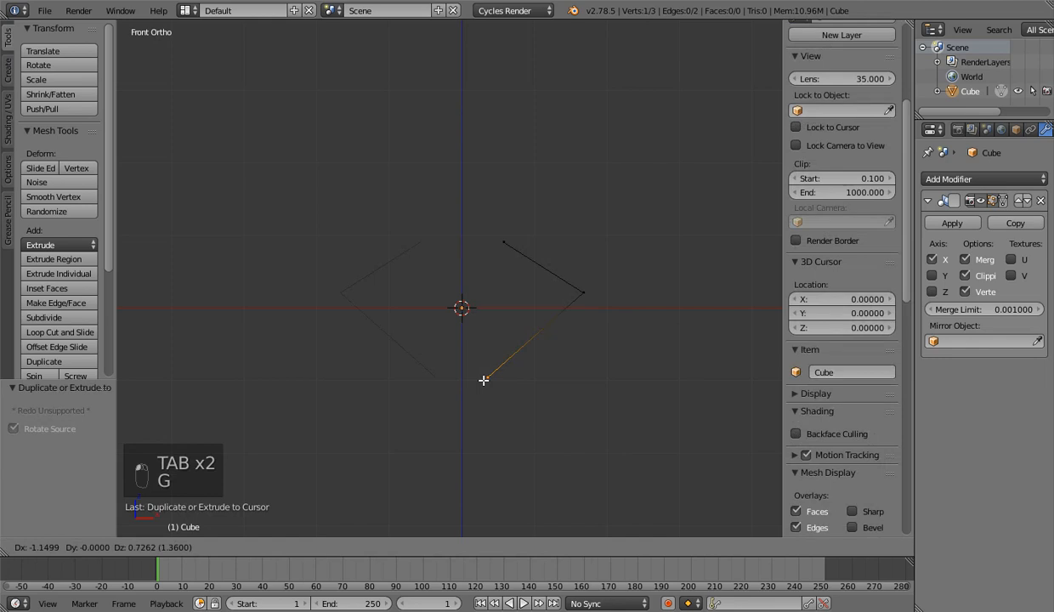
left_click(457, 352)
right_click(503, 242)
key("g")
left_click(356, 218)
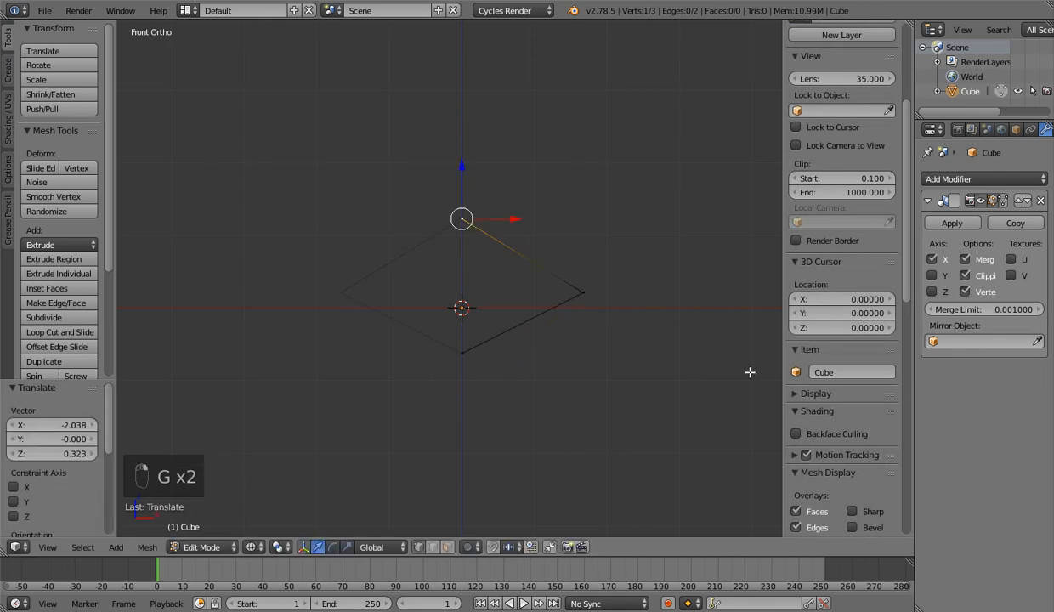
Examine the mirrored diamond from another angle and try moving its whole outline in front view
key("Tab")
middle_click_drag(749, 373, 507, 389)
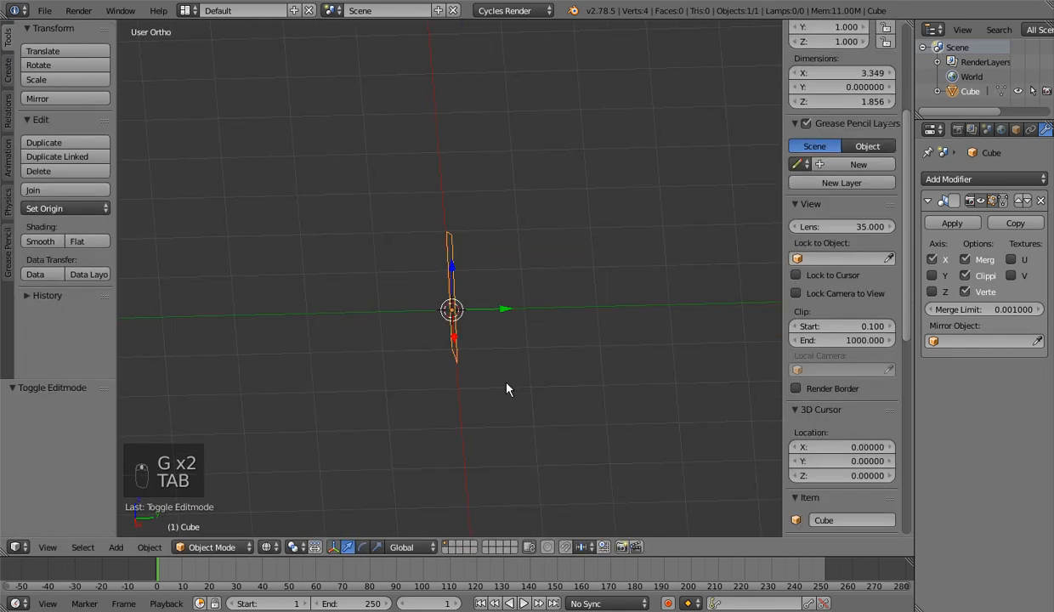
key("Tab")
key("KP_1")
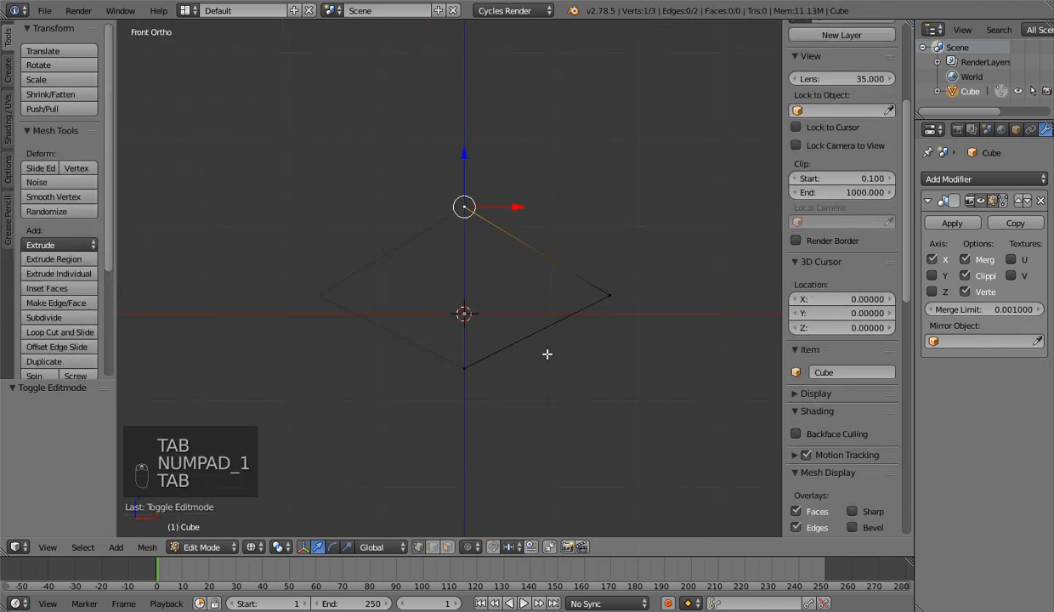
key("a")
key("a")
key("a")
key("a")
key("g")
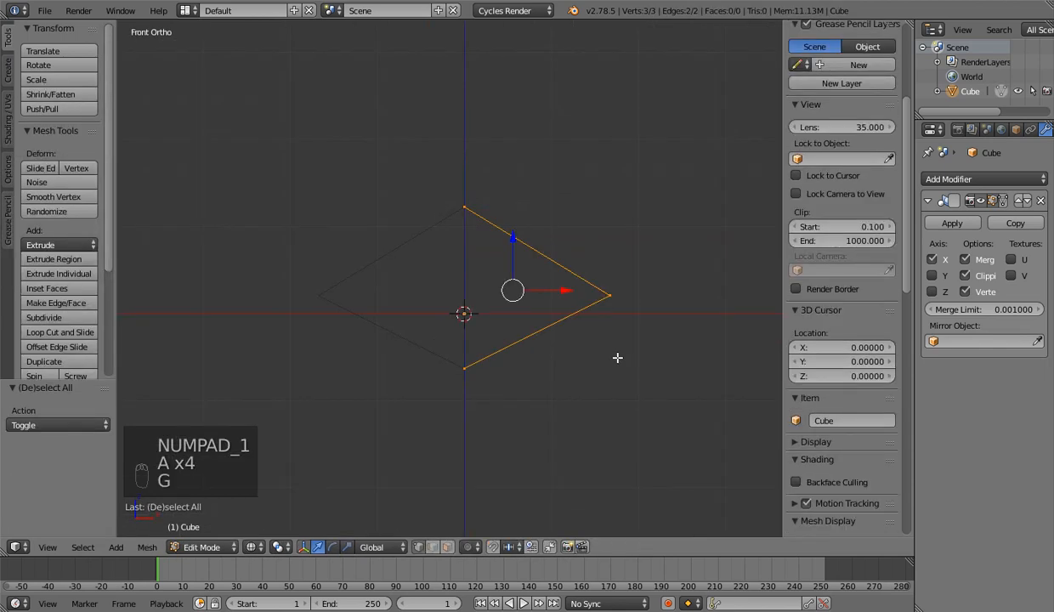
Move the diamond's bottom vertex down along the mirror line by about 0.62 units
scroll(845, 425, "down", 4)
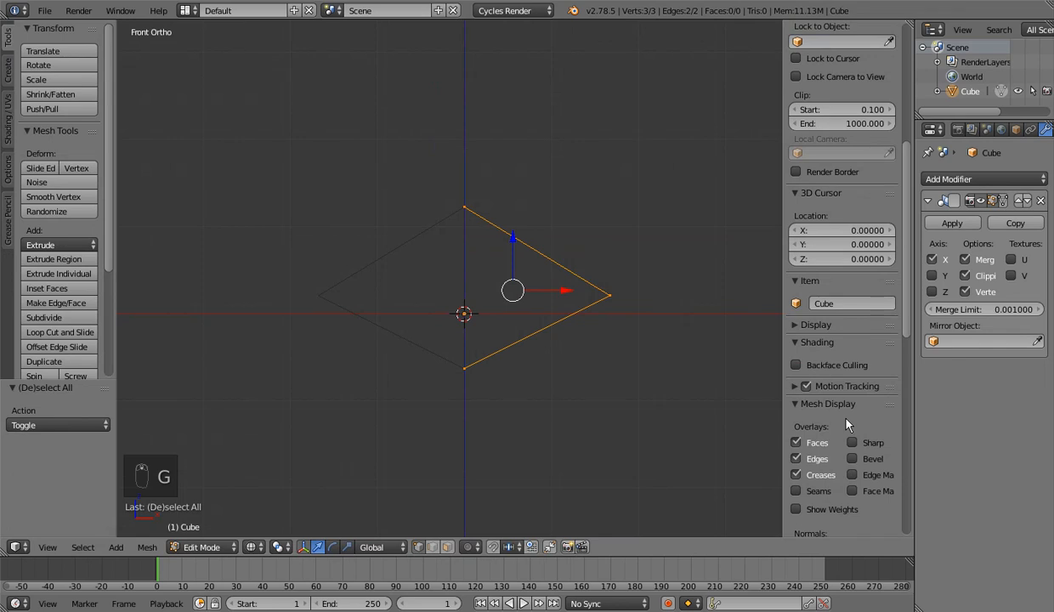
scroll(845, 425, "down", 2)
right_click(464, 368)
key("g")
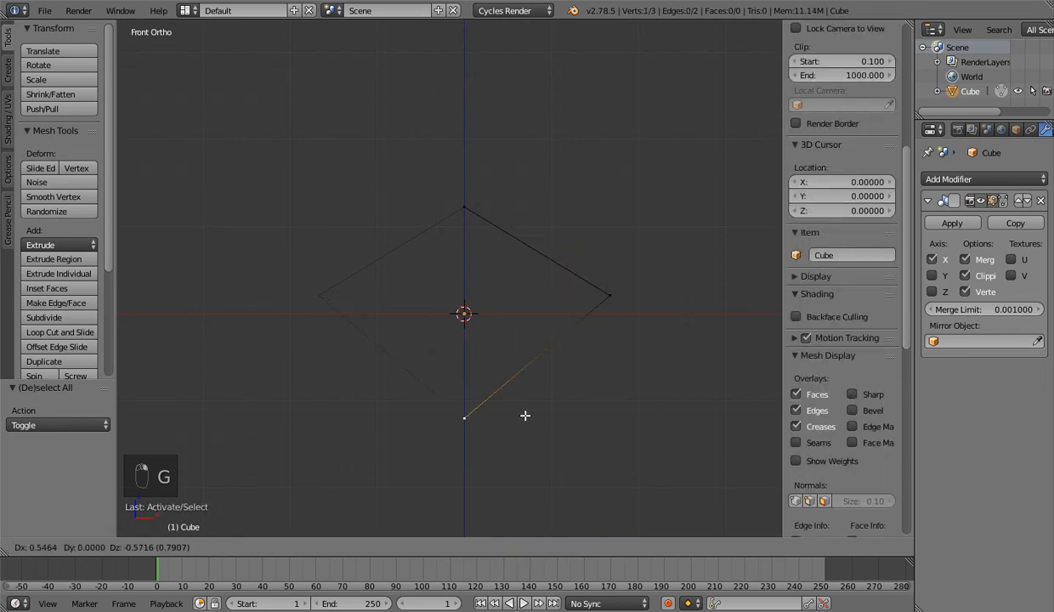
left_click(525, 420)
Enable background images and load mouse.PNG from the wonderboy referance folder as a reference
scroll(828, 359, "down", 10)
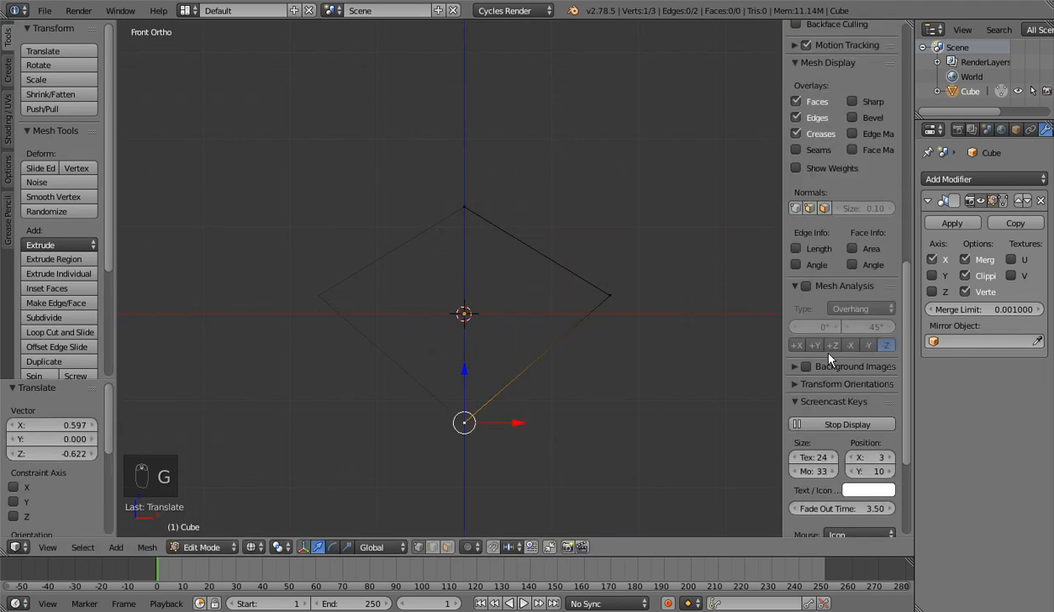
scroll(828, 354, "down", 4)
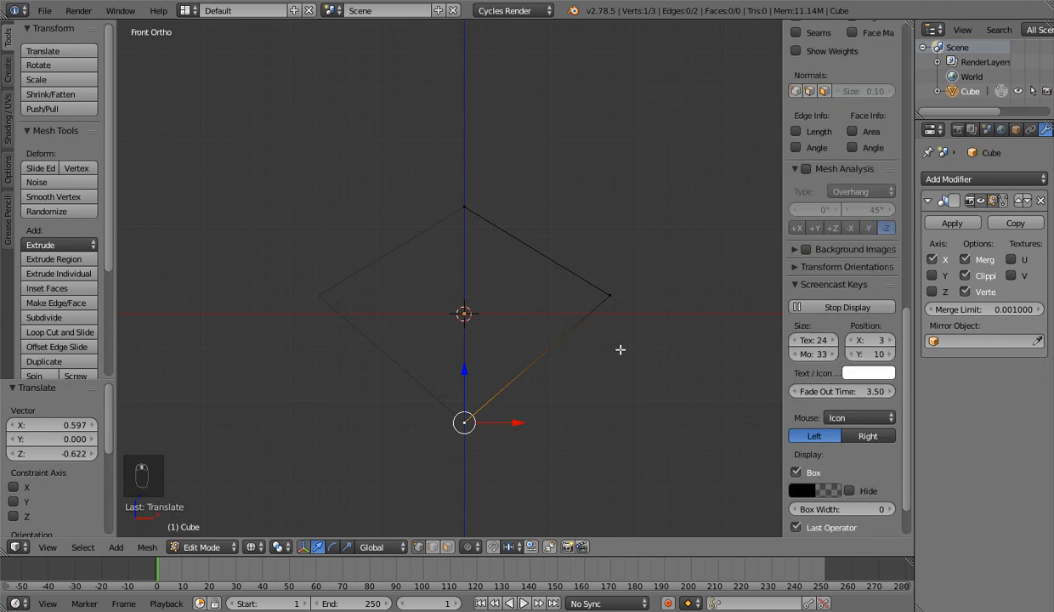
key("KP_1")
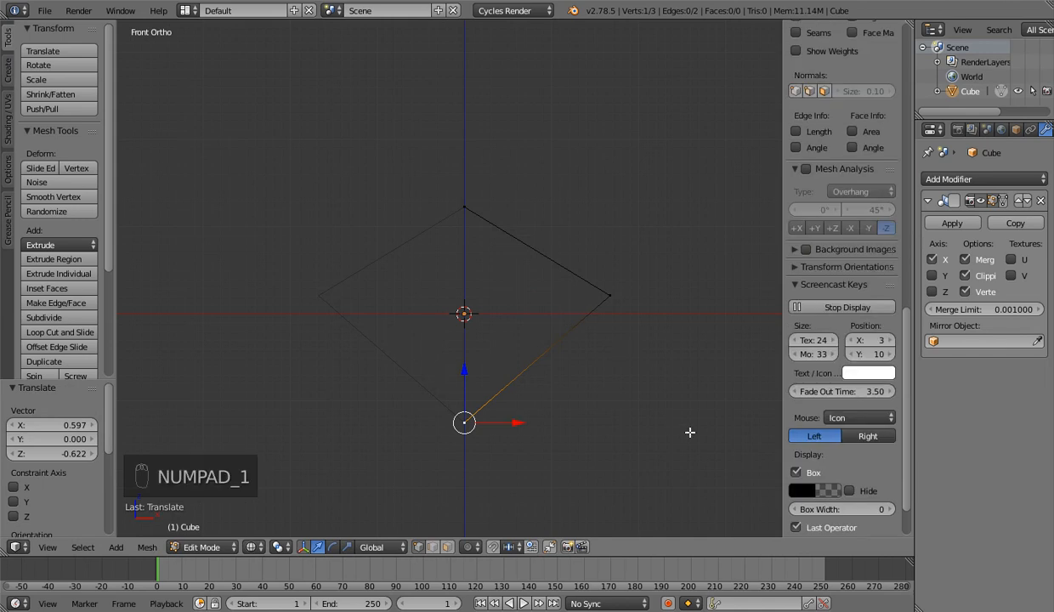
scroll(806, 342, "up", 3)
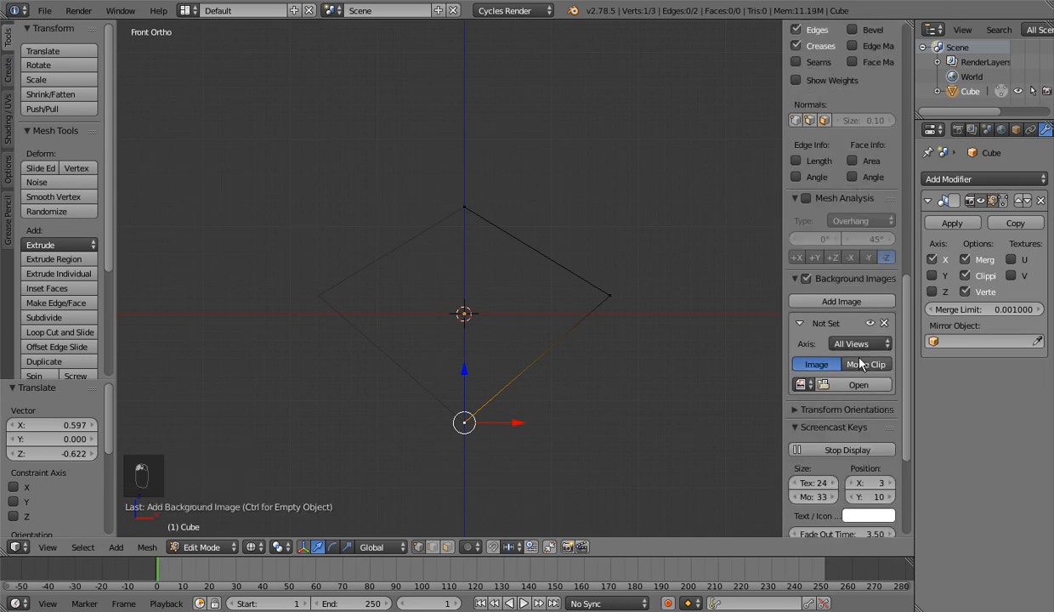
left_click(858, 384)
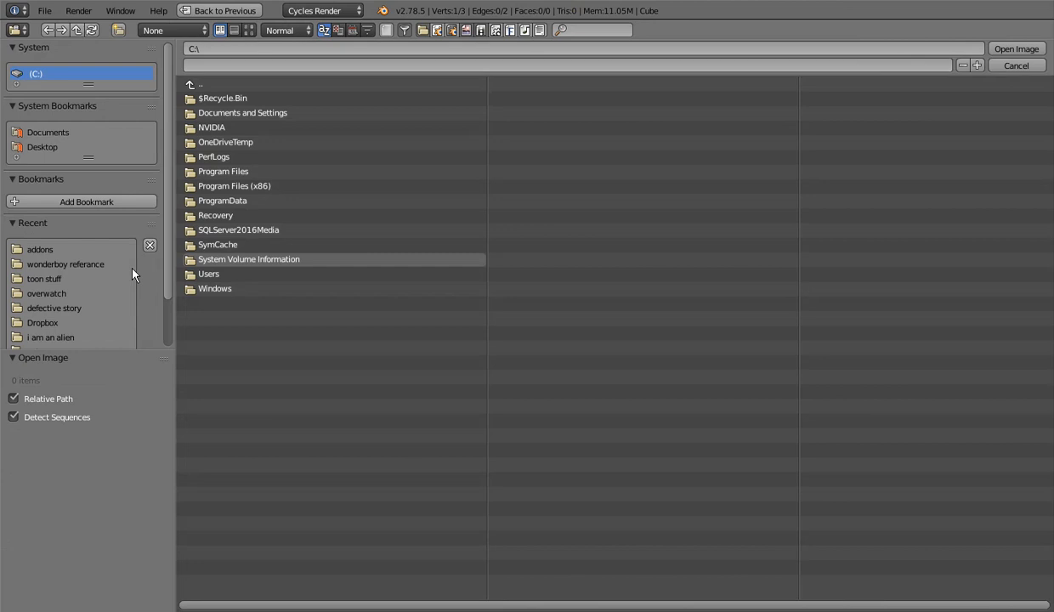
left_click(129, 266)
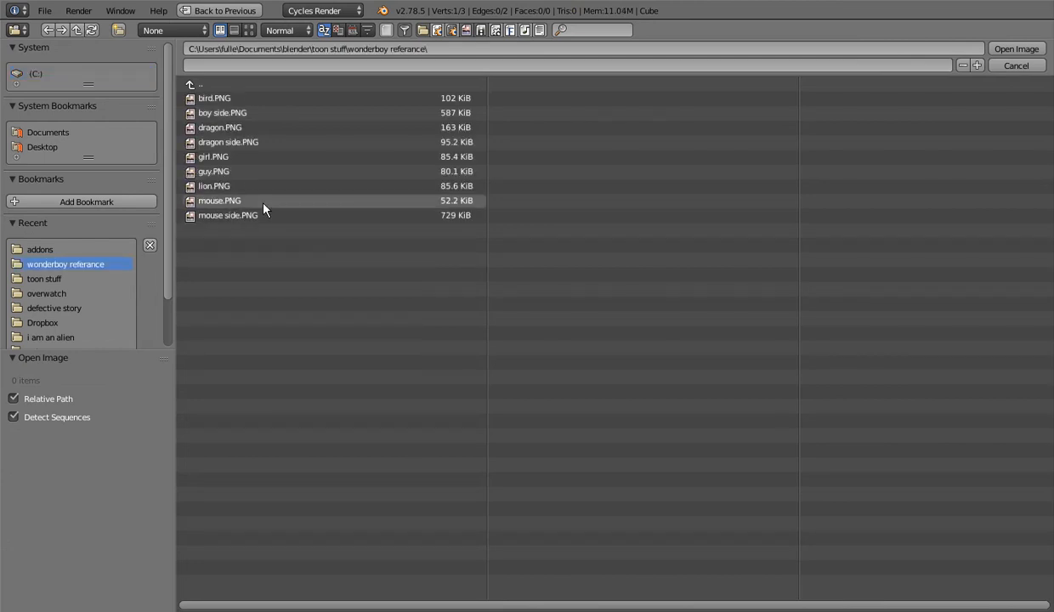
double_click(220, 201)
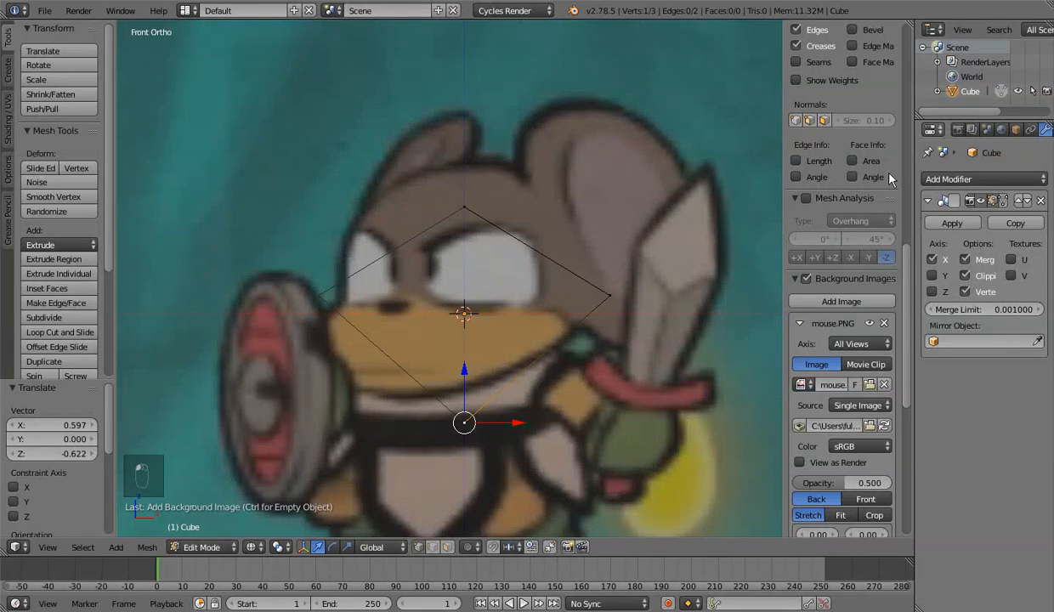
Check the mouse.PNG reference from the front and restrict it to the Front view axis
scroll(561, 307, "down", 4)
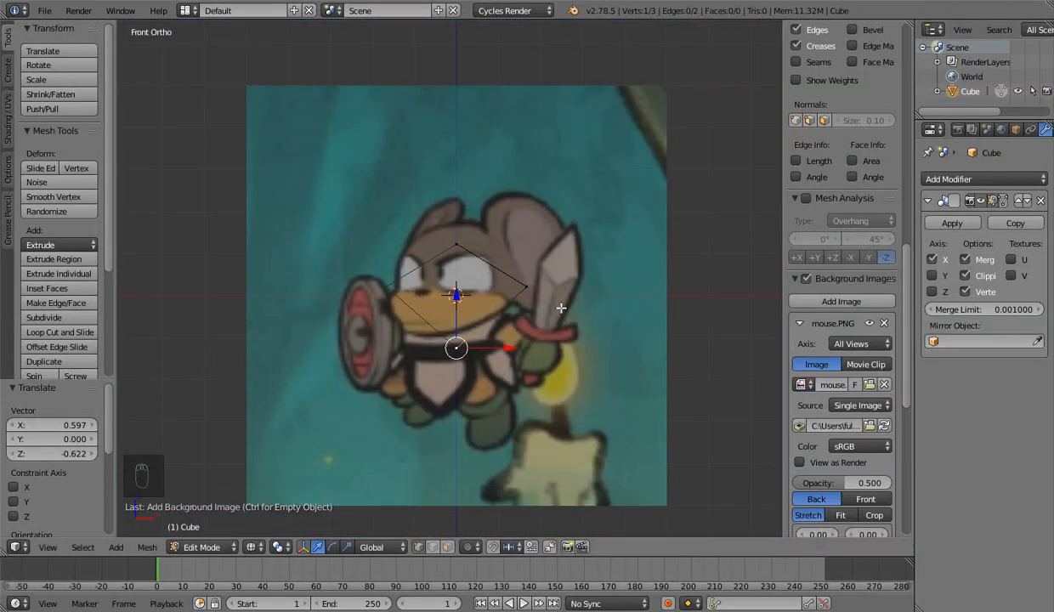
middle_click_drag(560, 308, 598, 358)
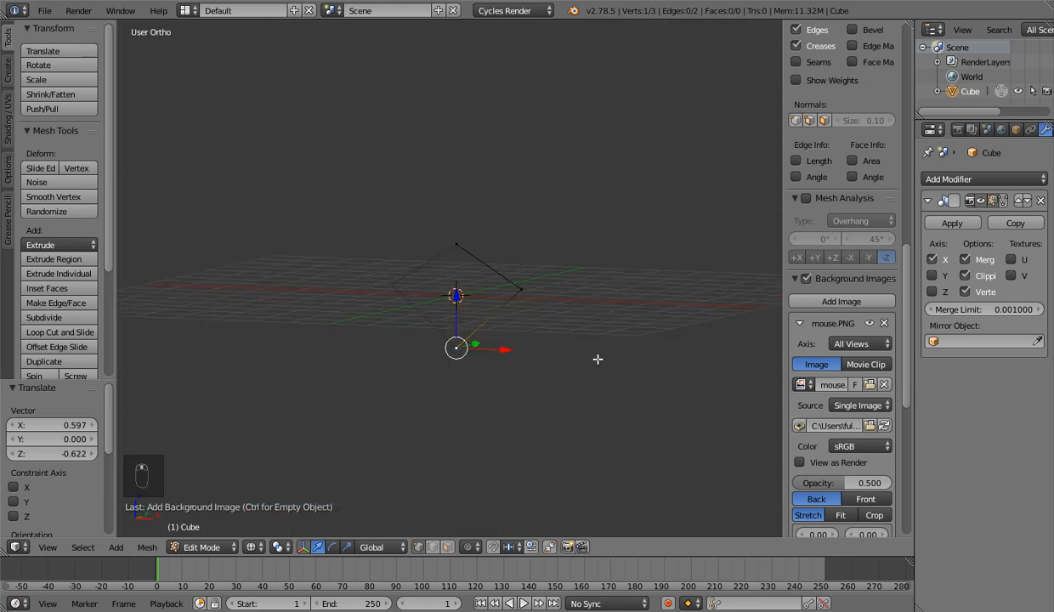
key("KP_1")
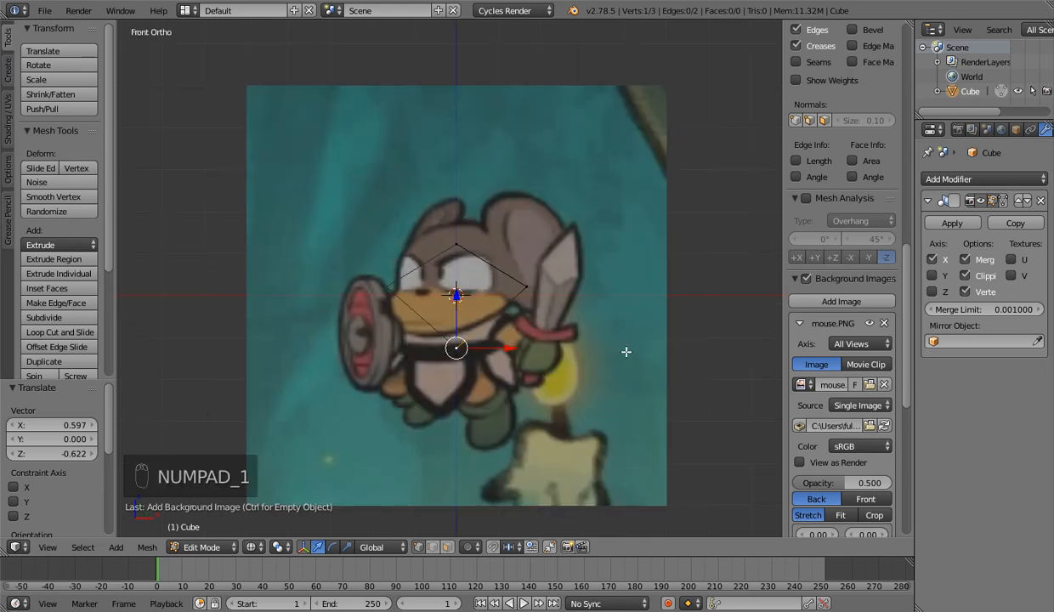
scroll(625, 351, "up", 2)
scroll(836, 407, "down", 5)
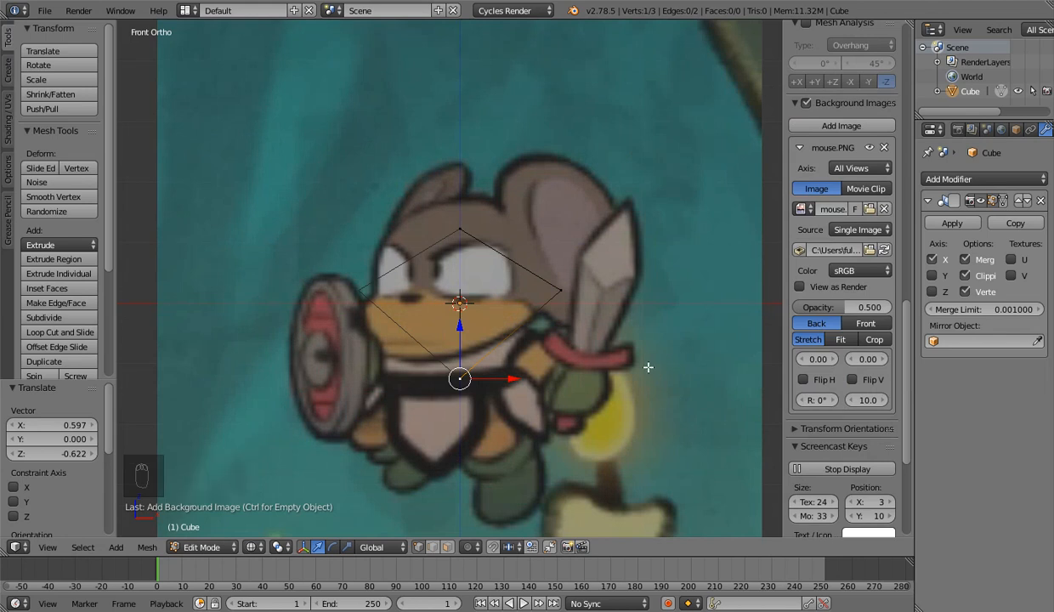
left_click(858, 168)
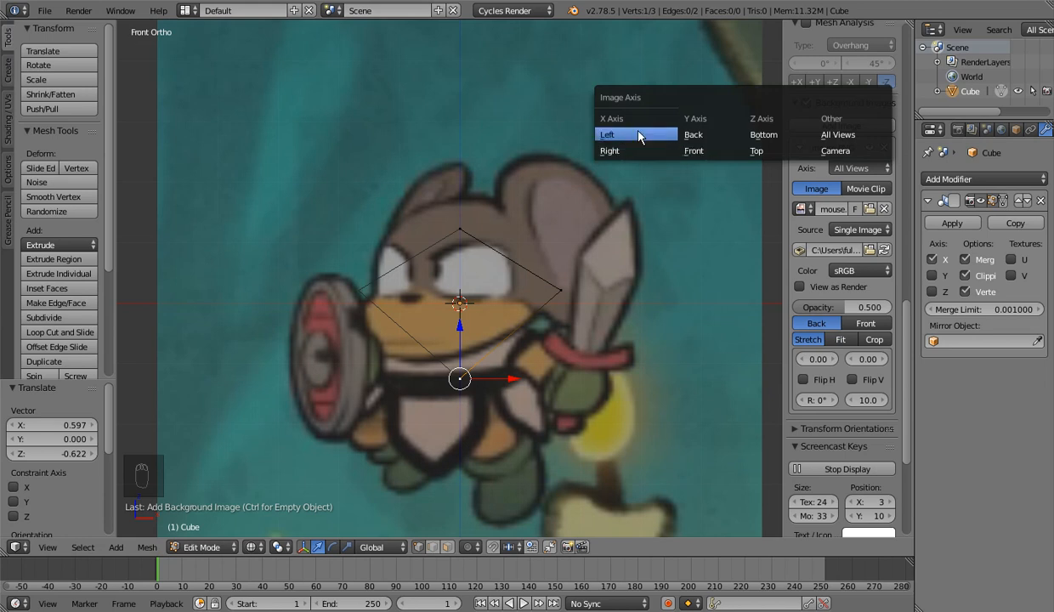
left_click(711, 150)
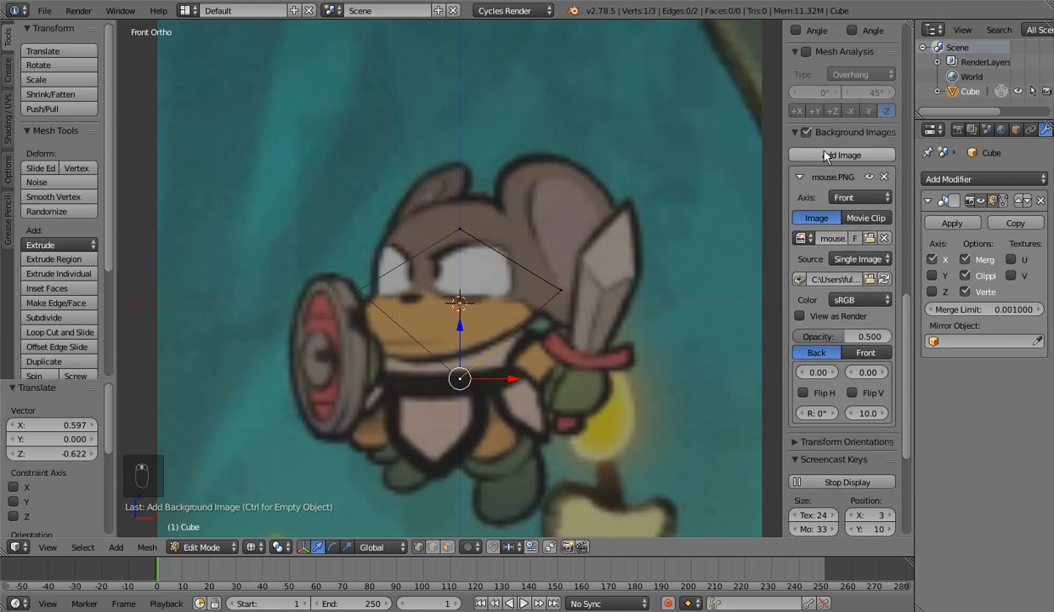
Add a second background image and load mouse side.PNG from the wonderboy referance folder
left_click(824, 155)
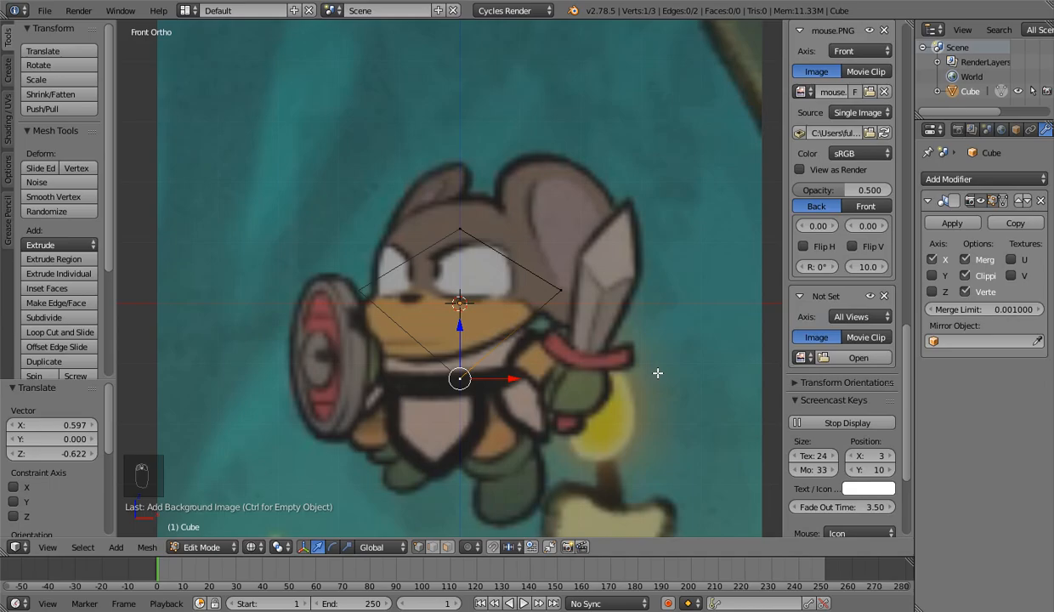
left_click(845, 357)
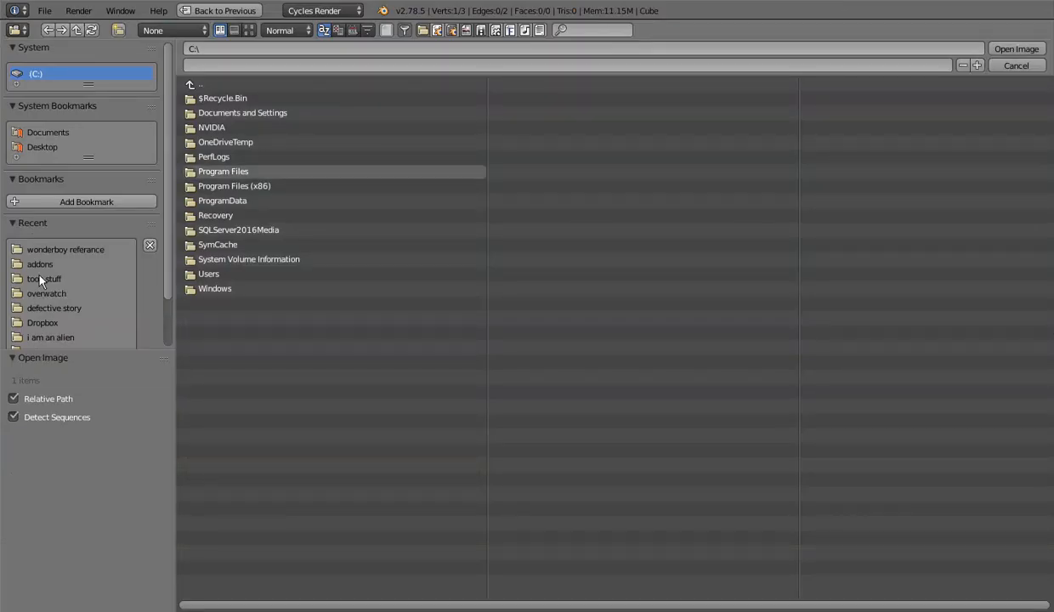
left_click(47, 249)
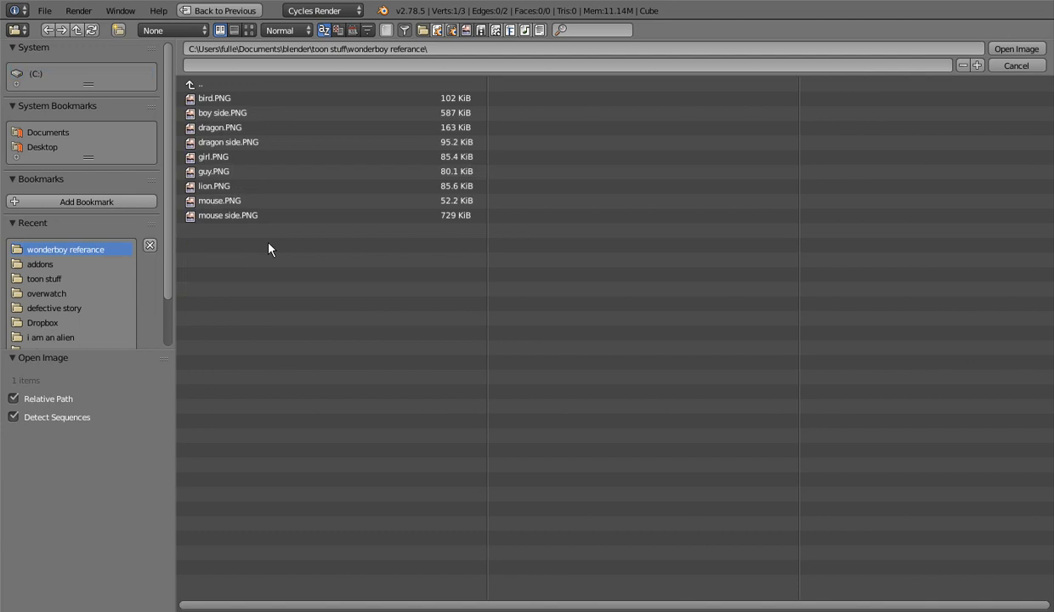
left_click(254, 215)
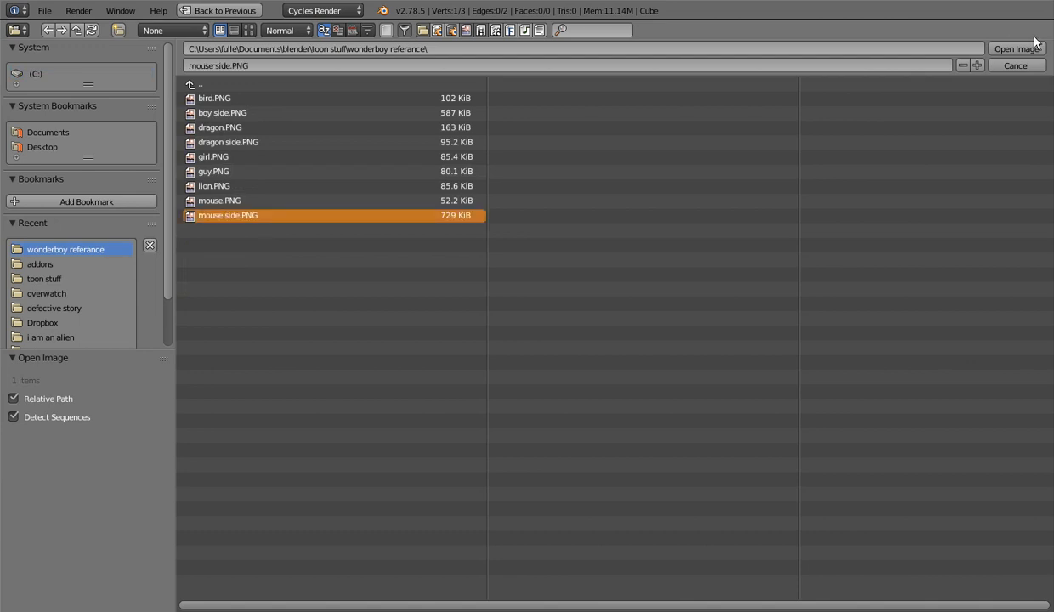
left_click(1033, 48)
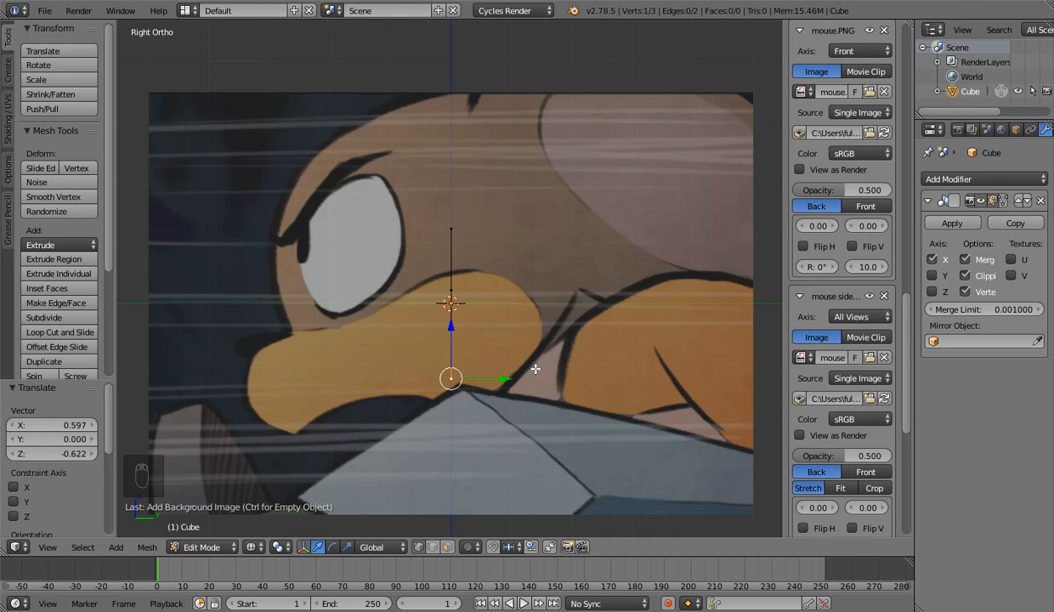
Restrict the mouse side.PNG reference to the Right view axis and check the front and right views
key("KP_1")
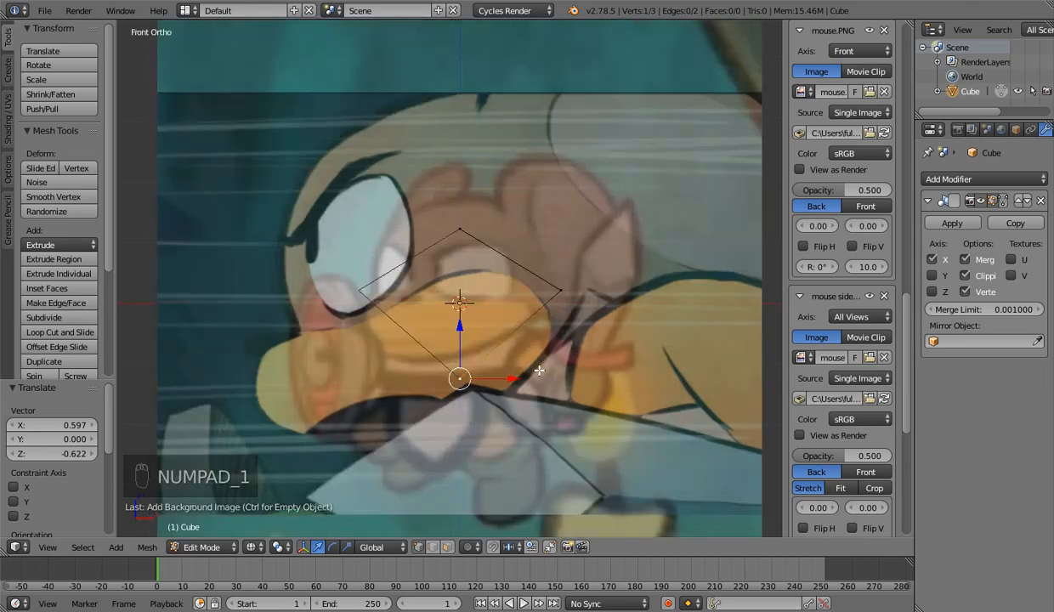
key("KP_3")
left_click(860, 316)
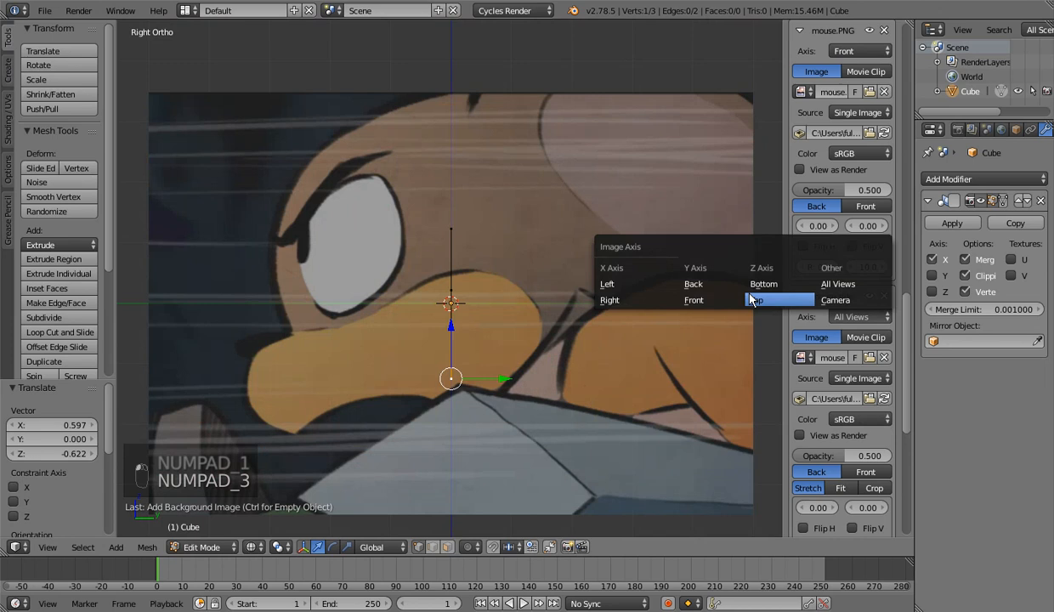
left_click(609, 300)
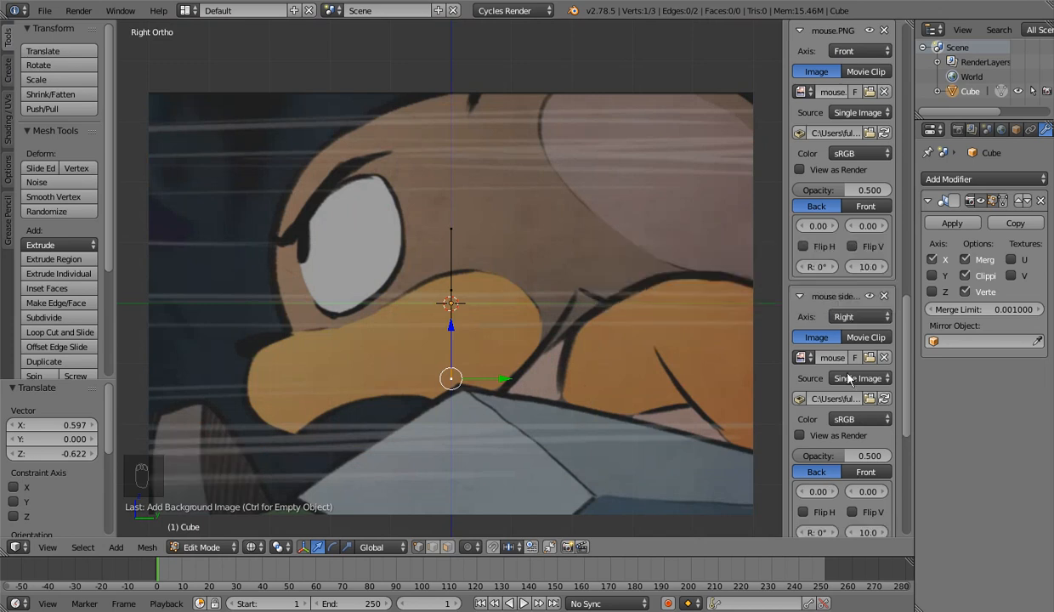
key("KP_1")
key("KP_3")
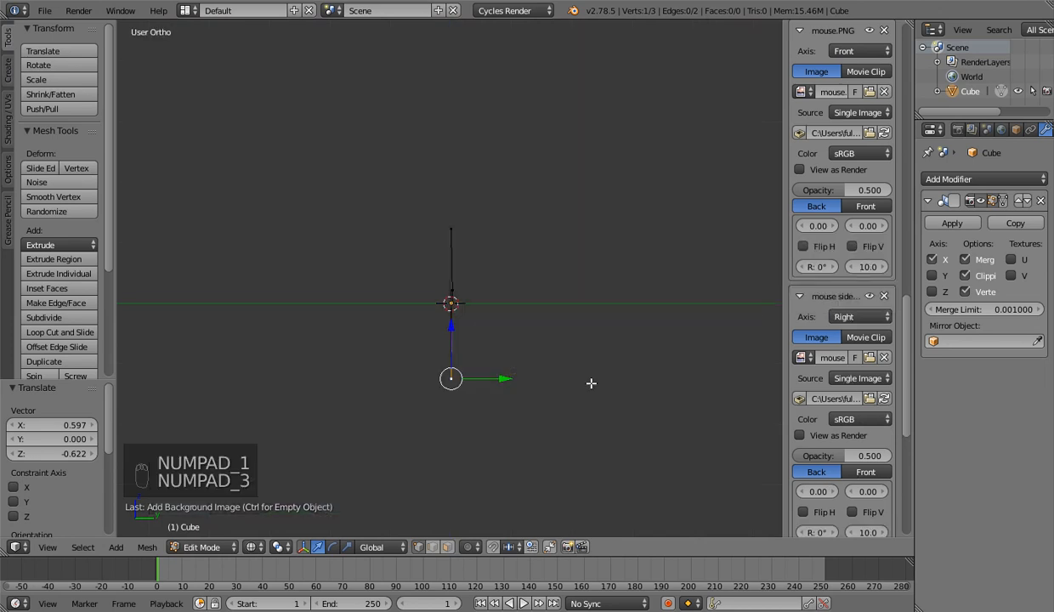
key("KP_1")
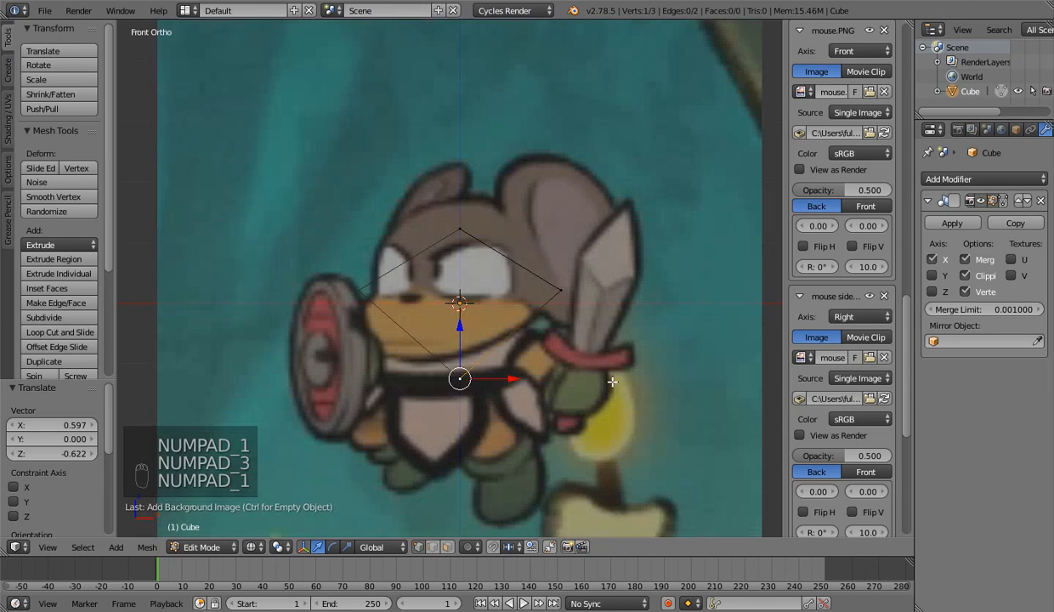
Set the front mouse image's offsets to X 0.28 and Y 0 to centre the character on the mirror line
scroll(564, 382, "down", 2)
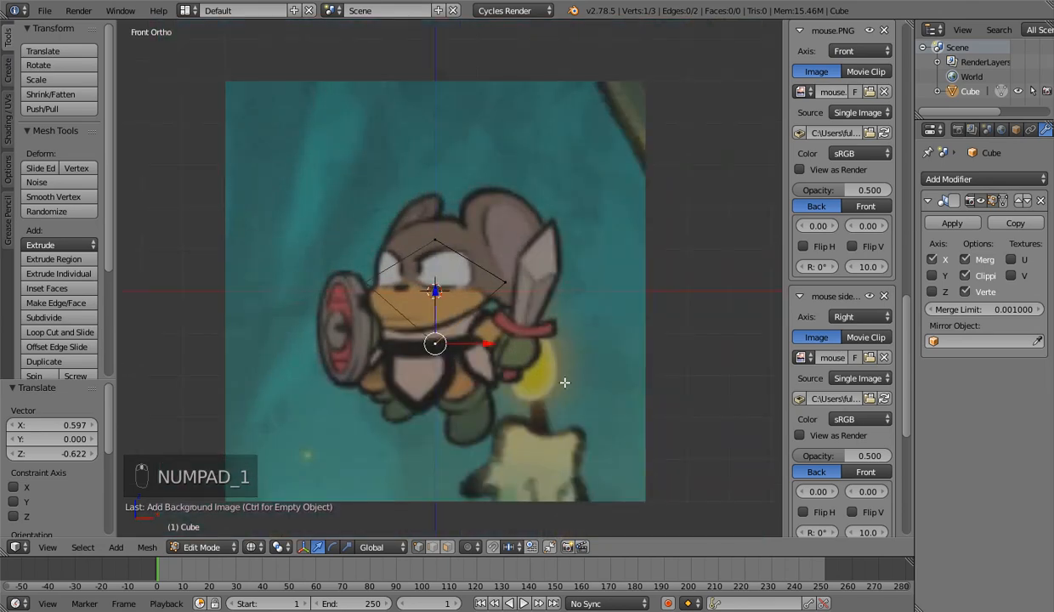
scroll(495, 357, "up", 1)
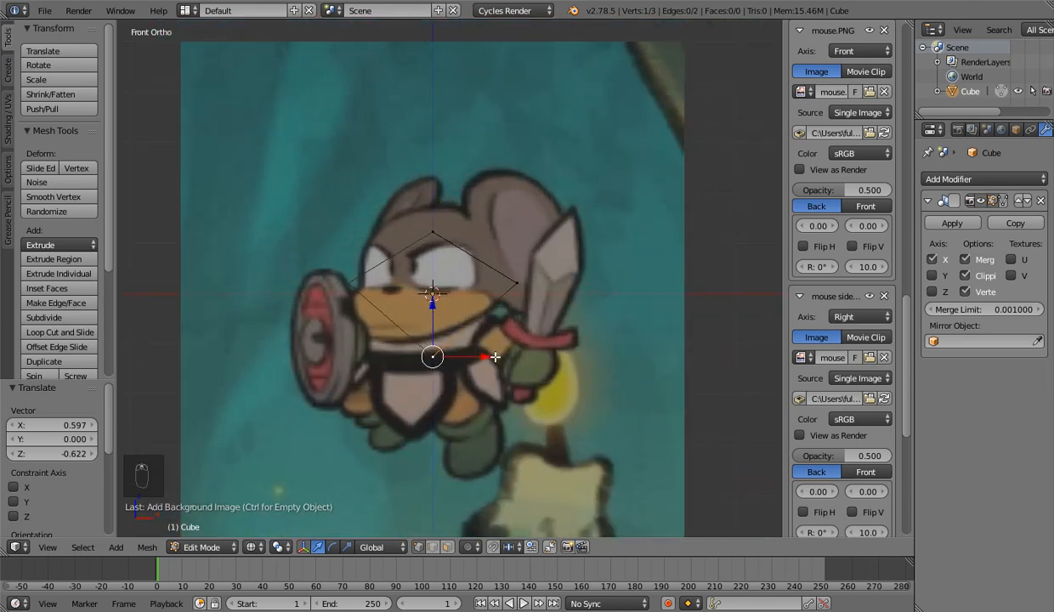
scroll(494, 357, "up", 1)
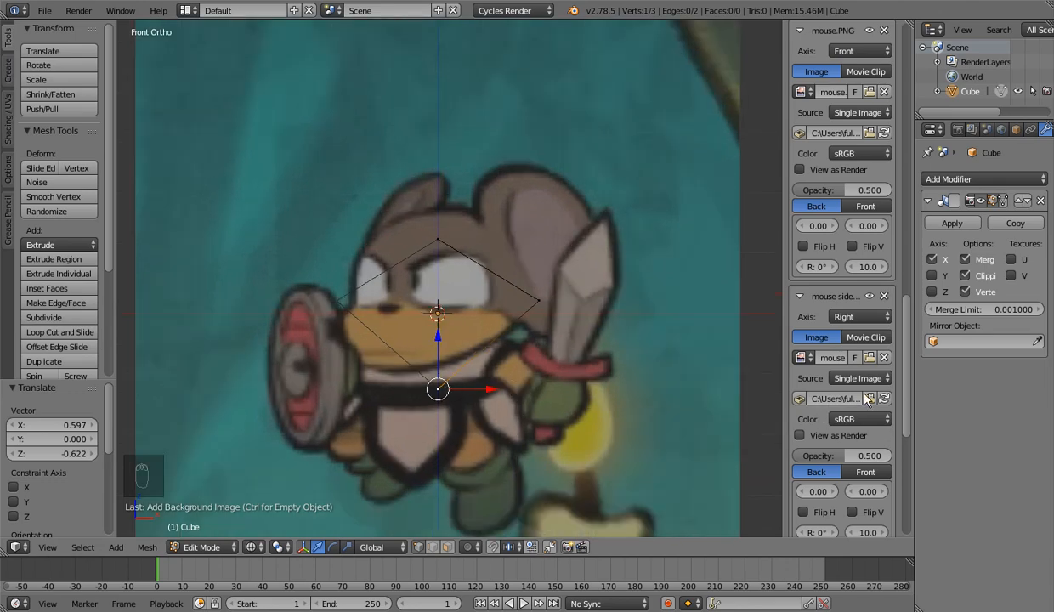
scroll(865, 400, "up", 4)
left_click_drag(866, 343, 872, 343)
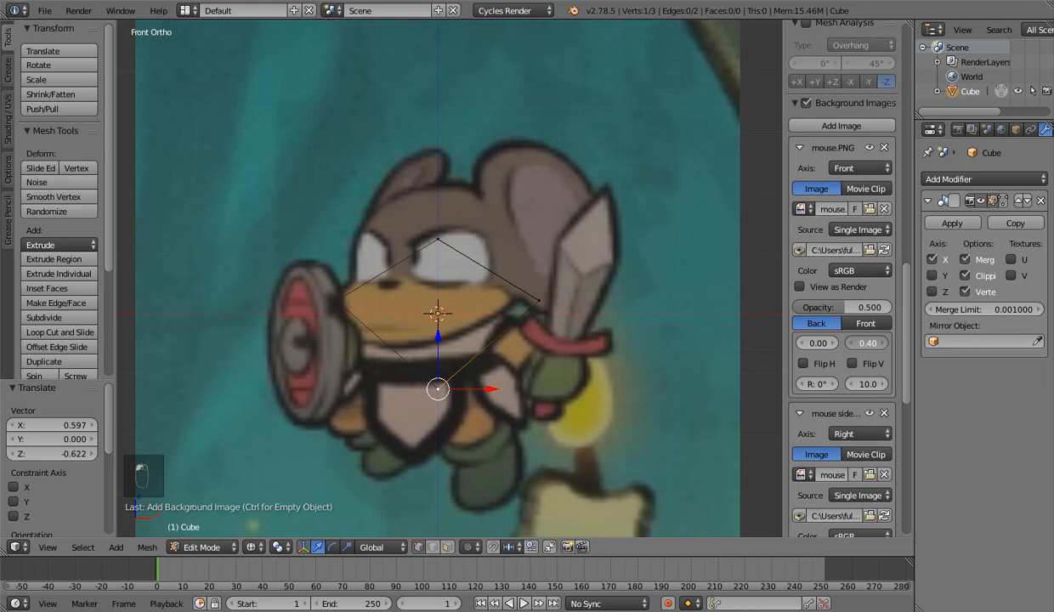
left_click(860, 343)
type("0")
left_click_drag(817, 342, 830, 342)
scroll(510, 339, "up", 1)
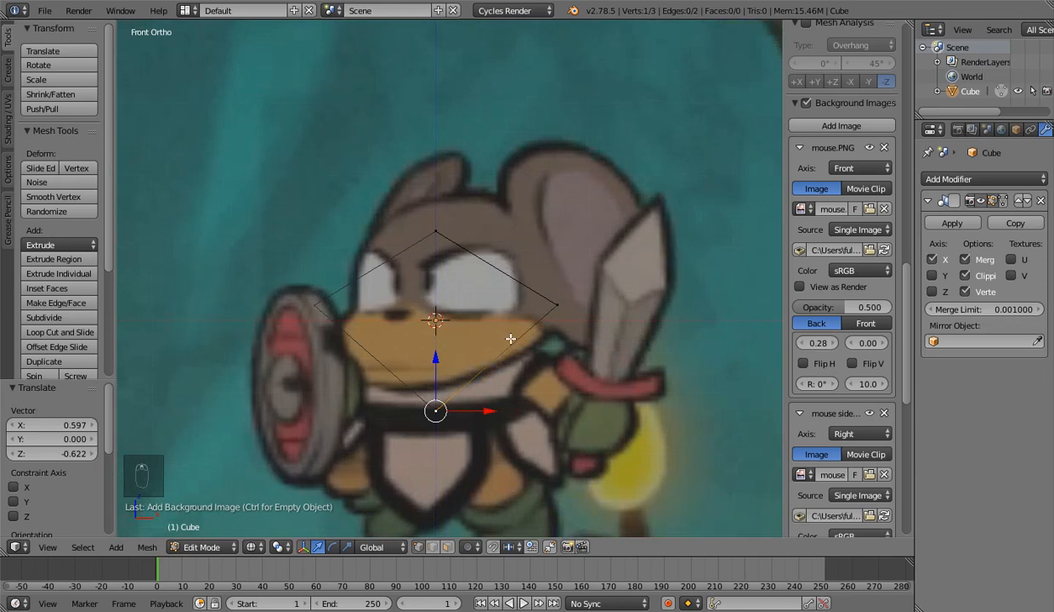
Delete all vertices of the diamond outline from the mesh
key("x")
left_click(530, 319)
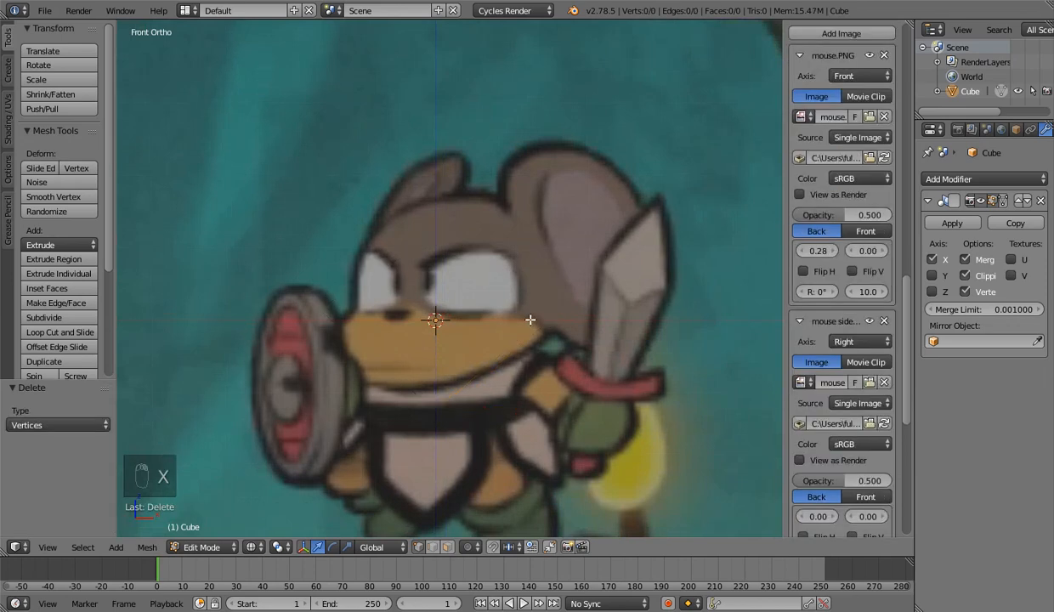
Reduce the mouse side.PNG image's size to 4.10 in right view and compare it with the front reference
key("KP_3")
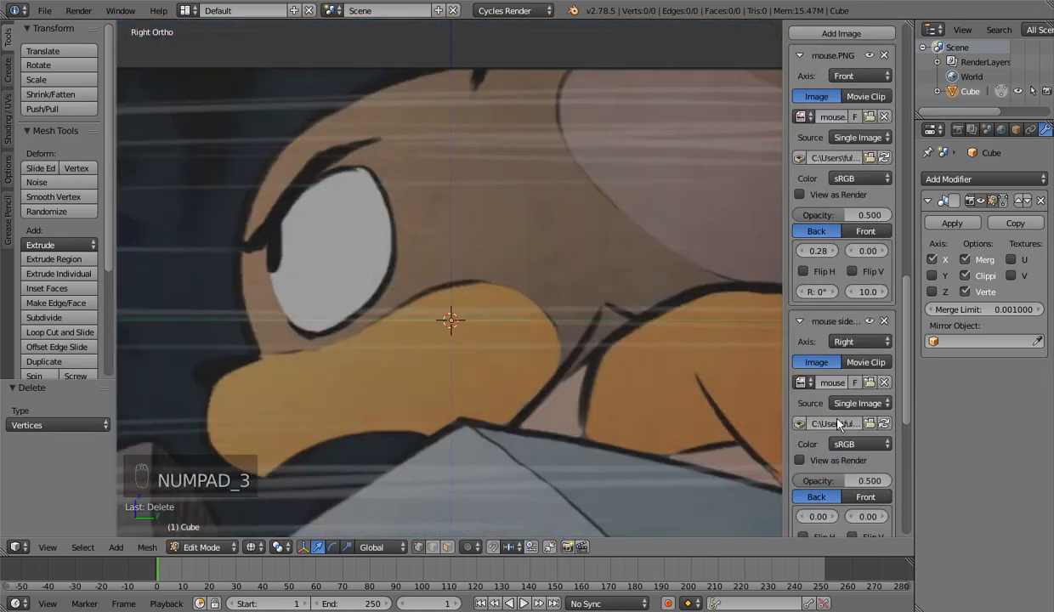
scroll(837, 423, "down", 5)
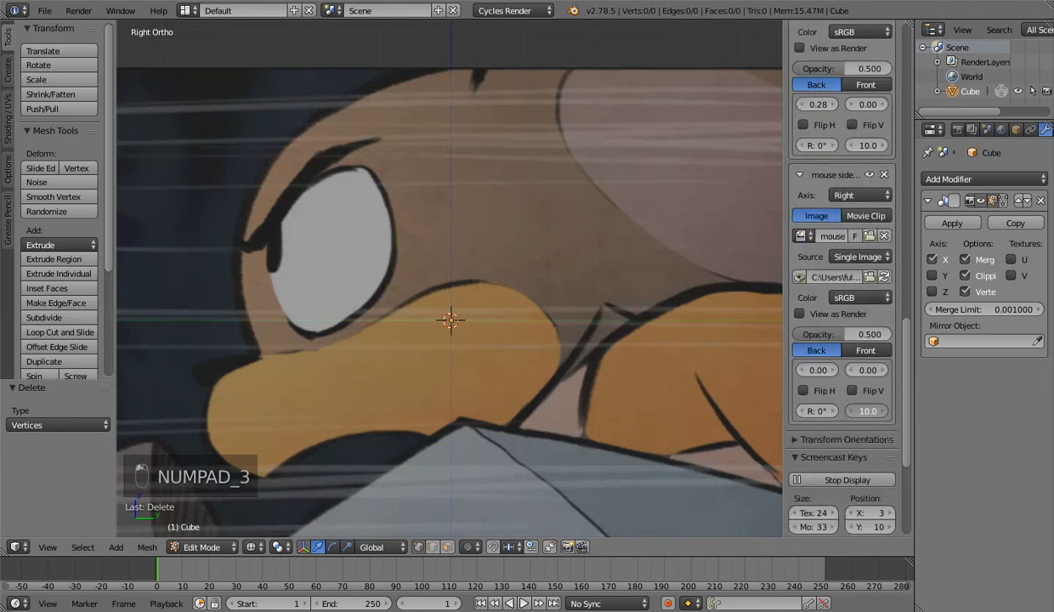
left_click_drag(867, 411, 816, 412)
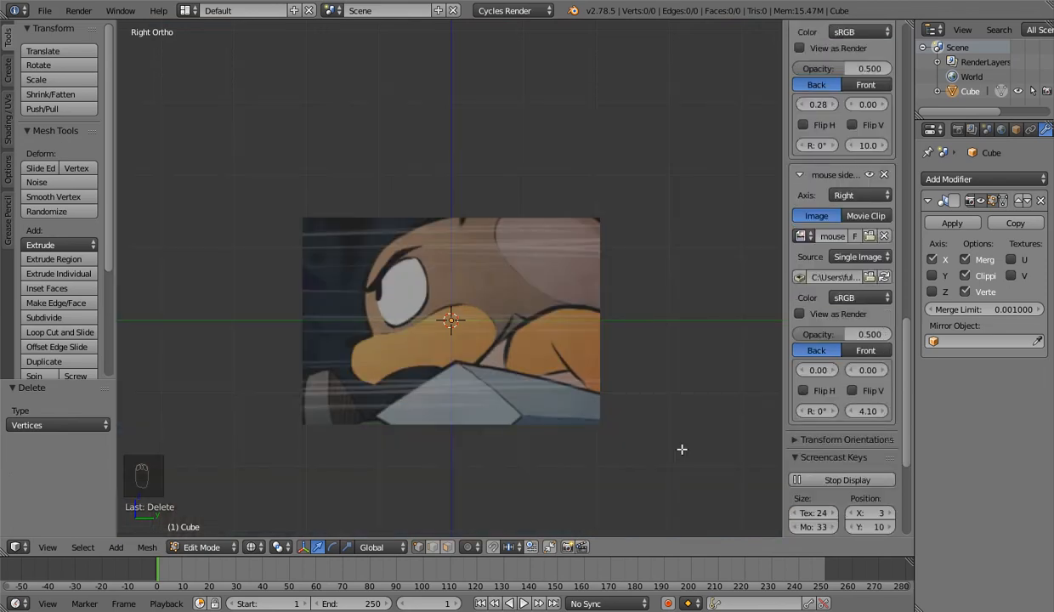
key("KP_1")
key("KP_3")
key("KP_1")
key("KP_3")
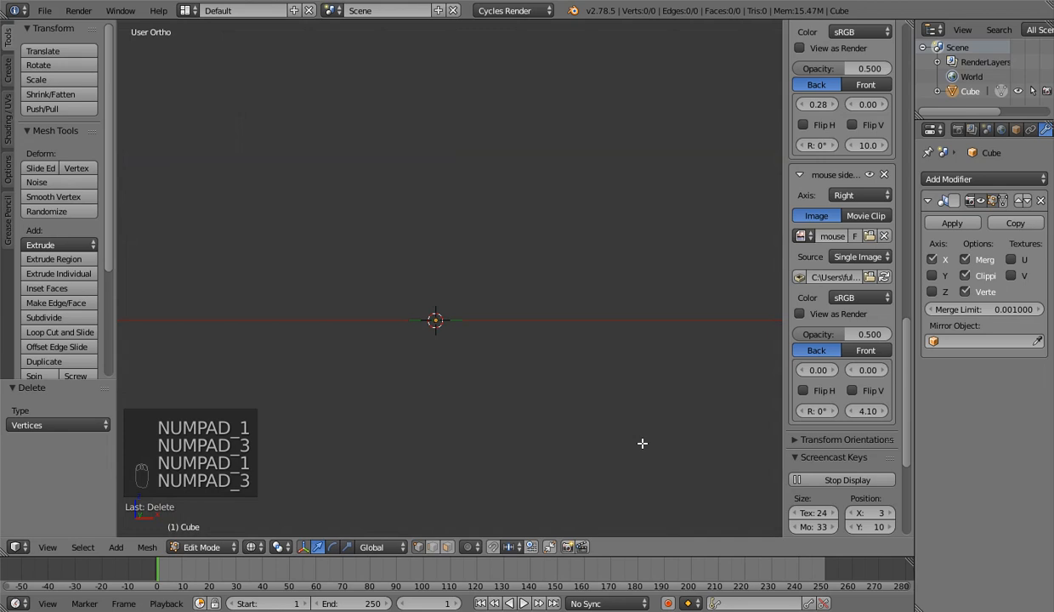
Draw a horizontal two-vertex guide edge across the top of the mouse's head in front view and check its height against the side image
key("KP_1")
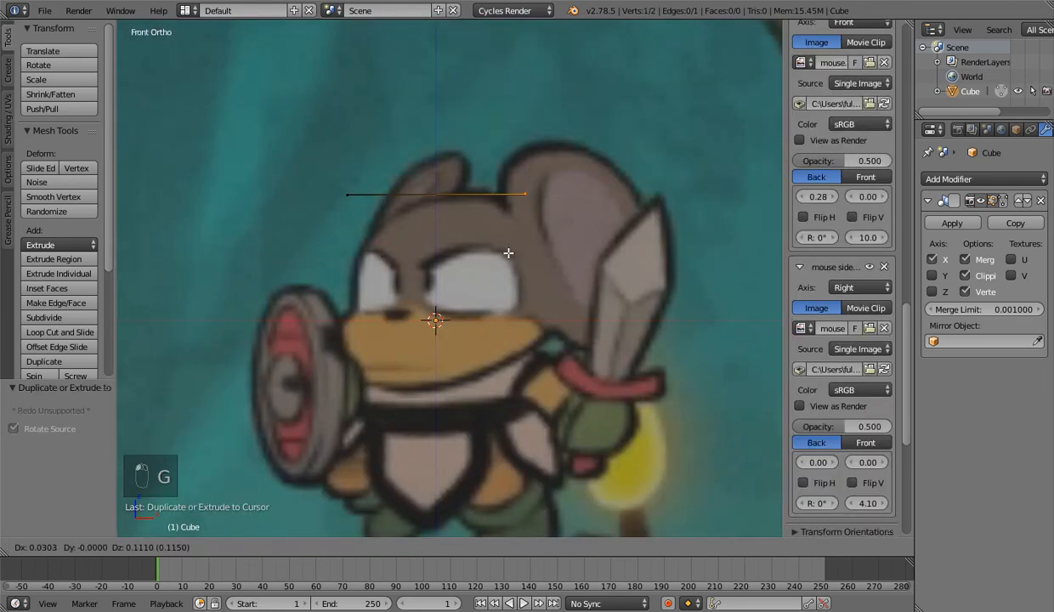
left_click(508, 253)
key("KP_3")
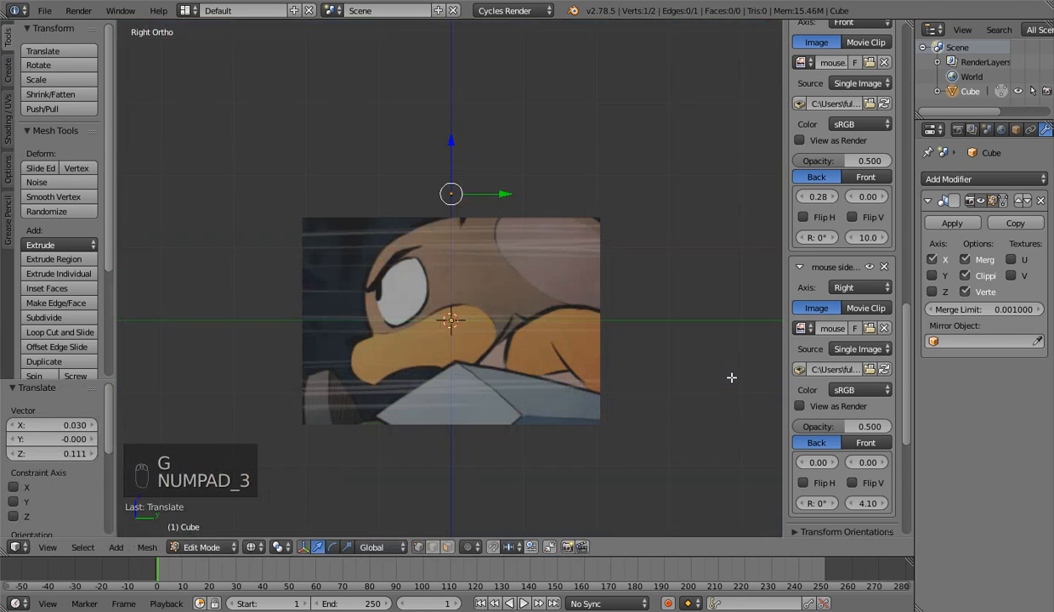
Set the side image's size to 5.00 and draw a second horizontal guide edge along the snout's upper line in front view
left_click_drag(866, 503, 884, 503)
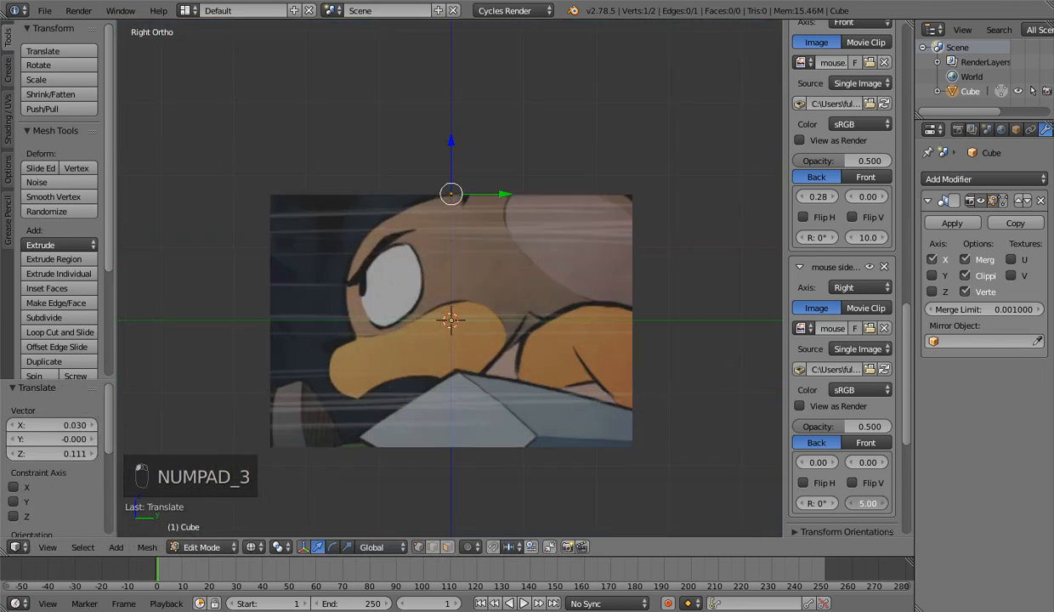
key("KP_1")
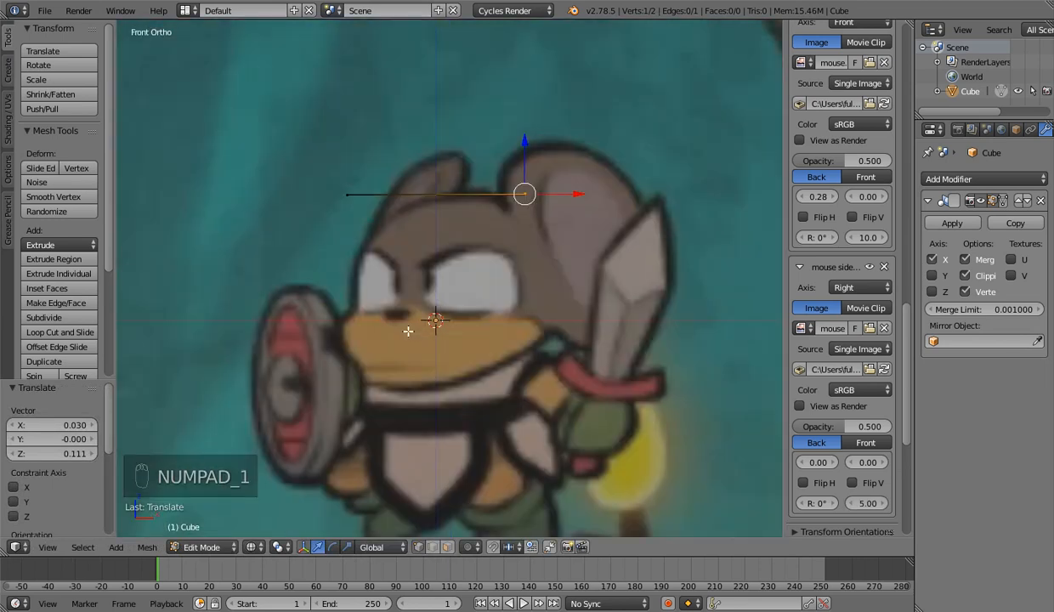
key("a")
right_click(400, 308, "ctrl")
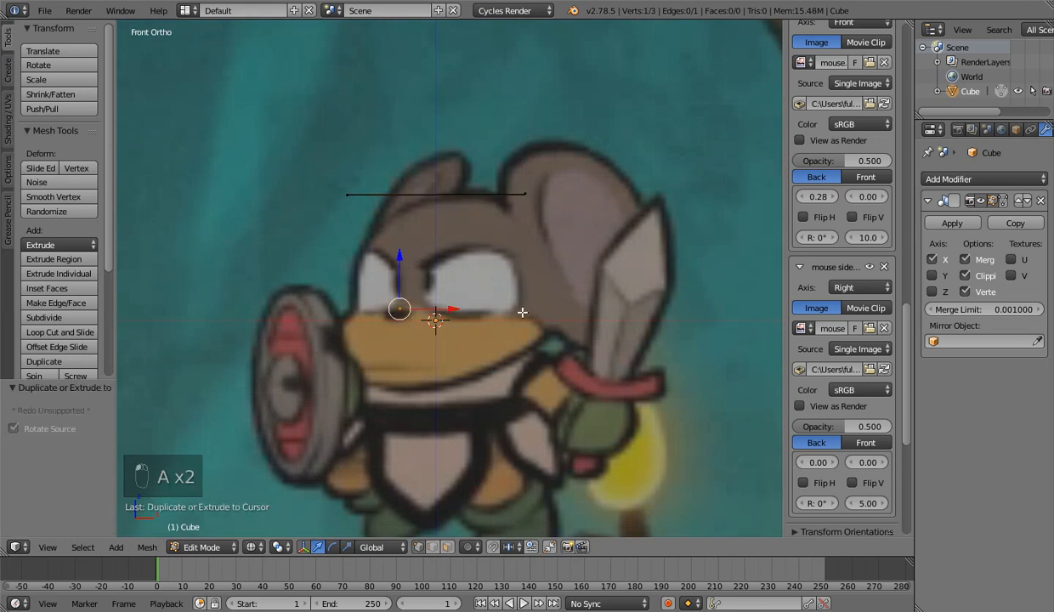
right_click(522, 313, "ctrl")
Try moving the lower guide edge along Y to compare its height with the snout in the side image
key("KP_3")
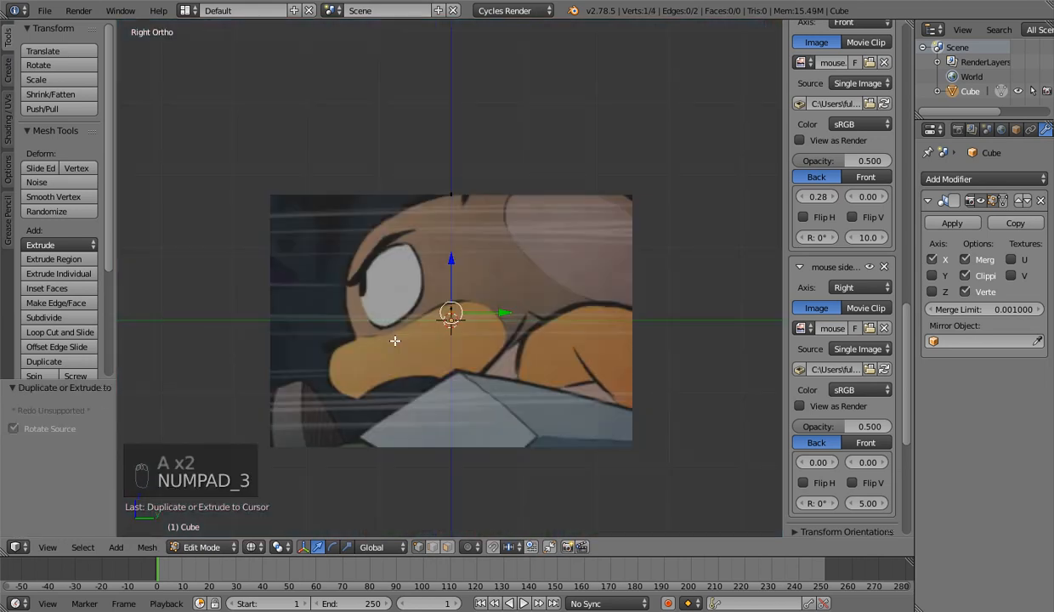
key("a")
key("a")
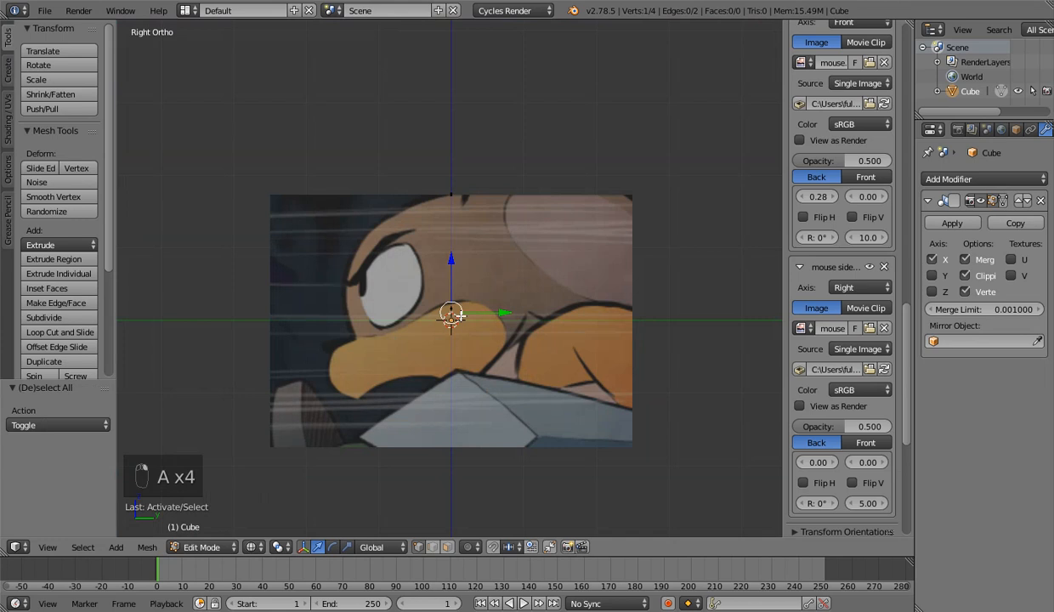
key("l")
key("g")
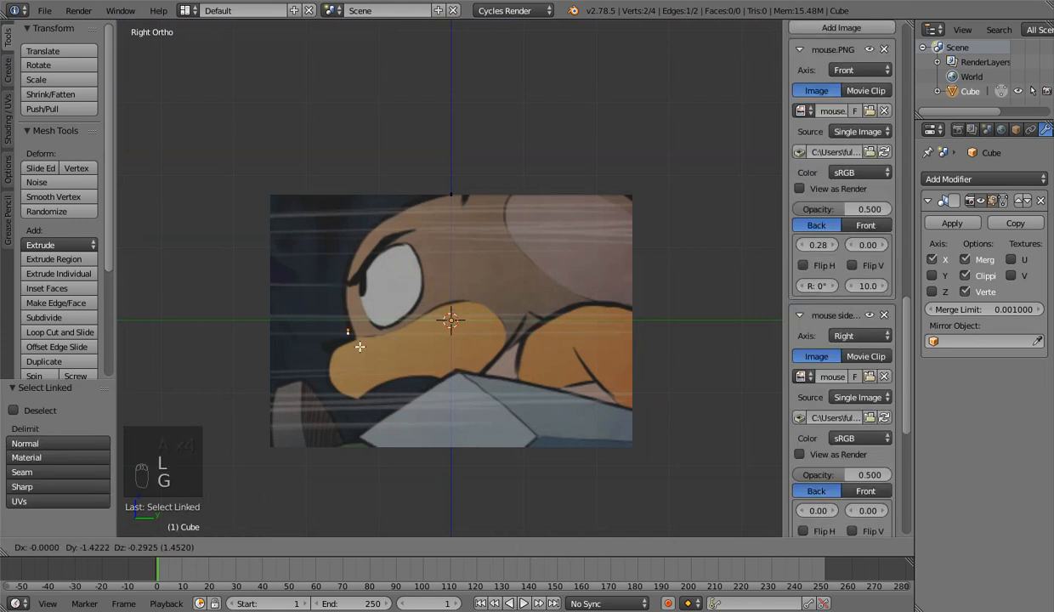
key("g")
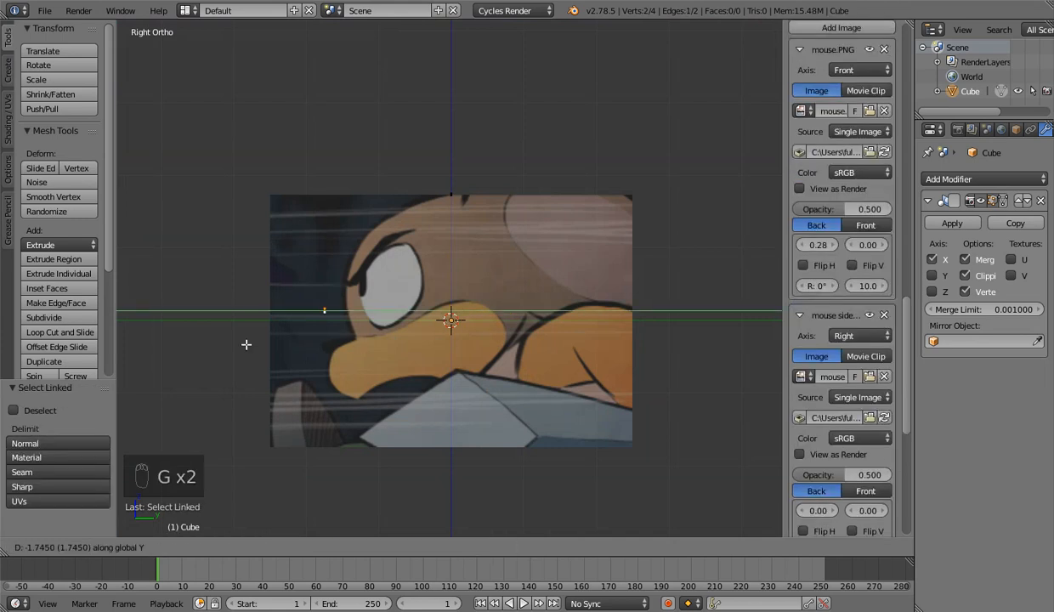
right_click(245, 344)
Rotate the side image to 11.9° and set its offsets to X 0.10 and Y 0.04
scroll(850, 476, "down", 5)
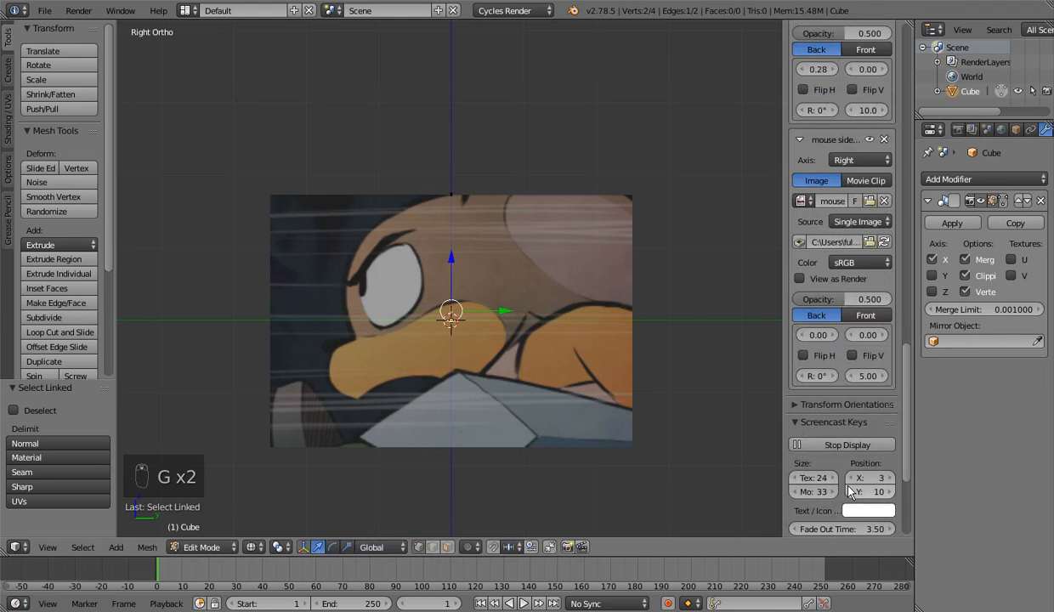
left_click_drag(818, 376, 863, 375)
left_click_drag(817, 335, 829, 335)
left_click_drag(867, 335, 871, 335)
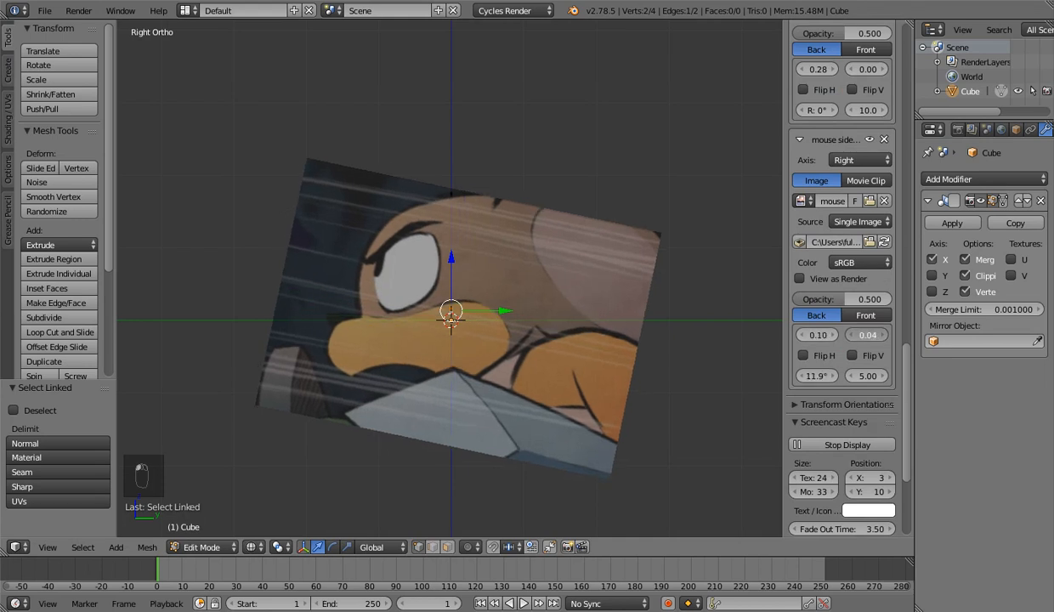
Compare the front and side references by alternating between both views, checking the head and snout heights against the guide edges
key("KP_1")
key("KP_3")
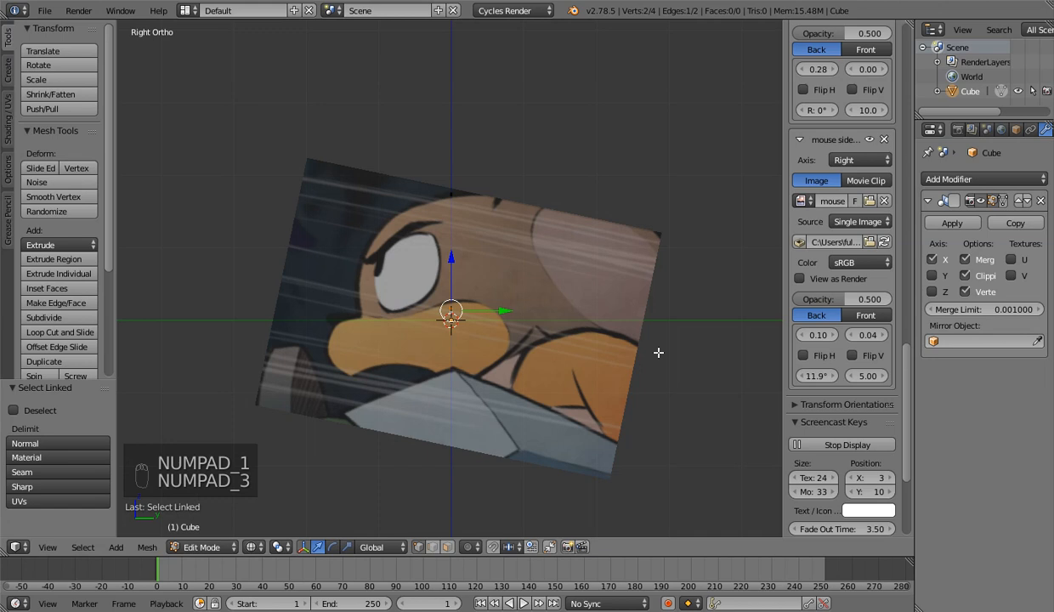
key("KP_1")
key("KP_3")
key("KP_1")
key("KP_3")
key("KP_1")
key("KP_3")
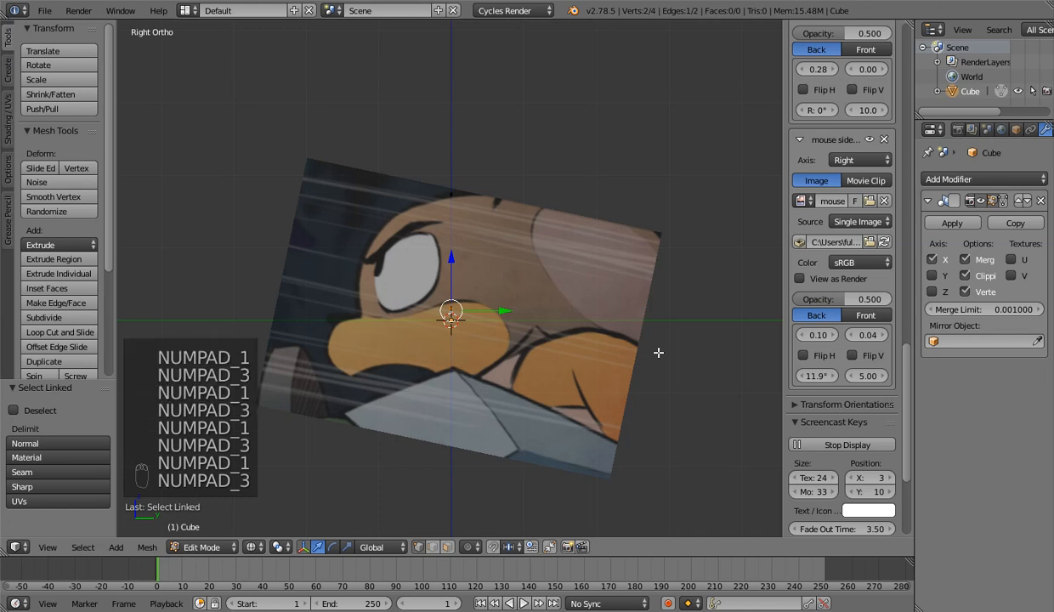
key("KP_1")
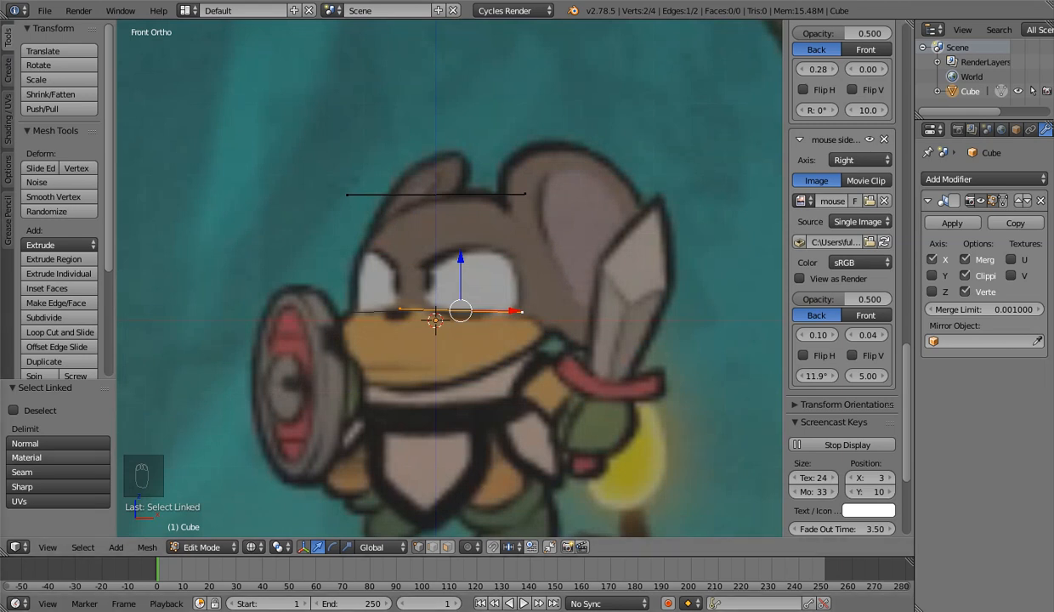
Switch to the dragon file, hide the model and examine its front and side reference images for alignment
key("alt+Tab")
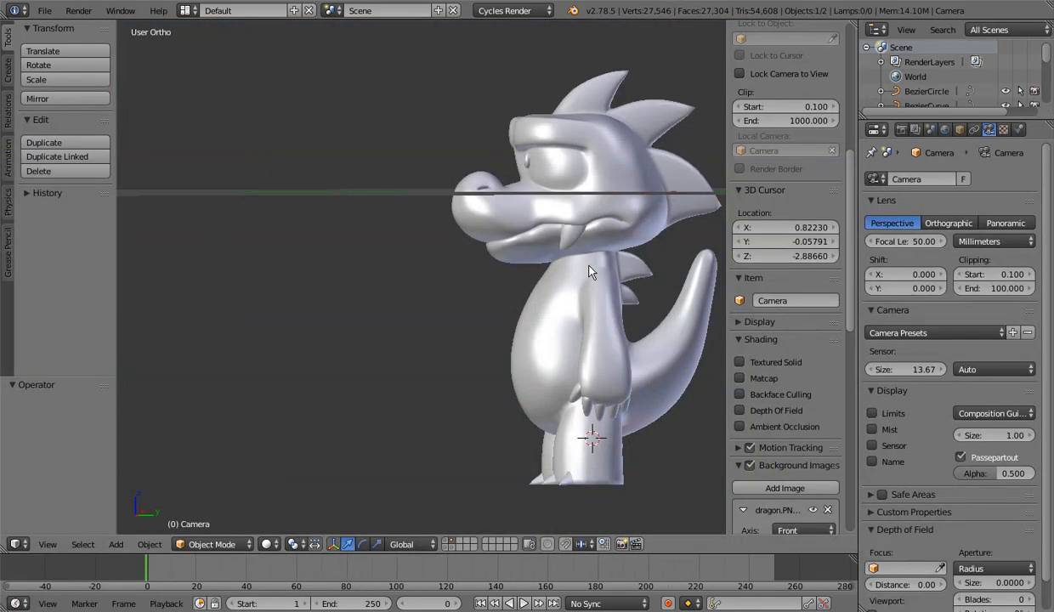
key("z")
key("KP_3")
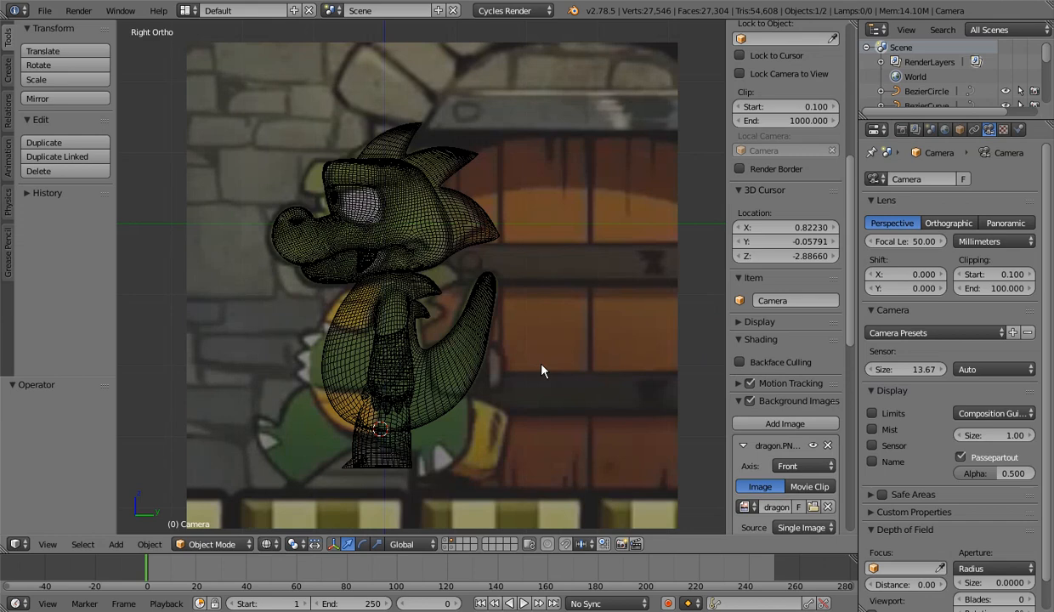
key("h")
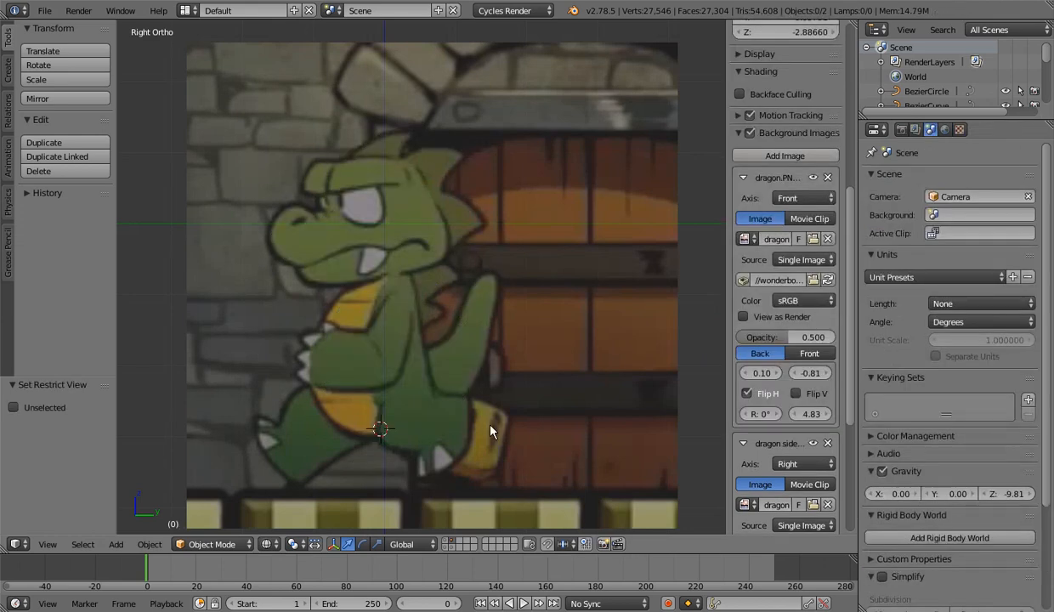
key("KP_1")
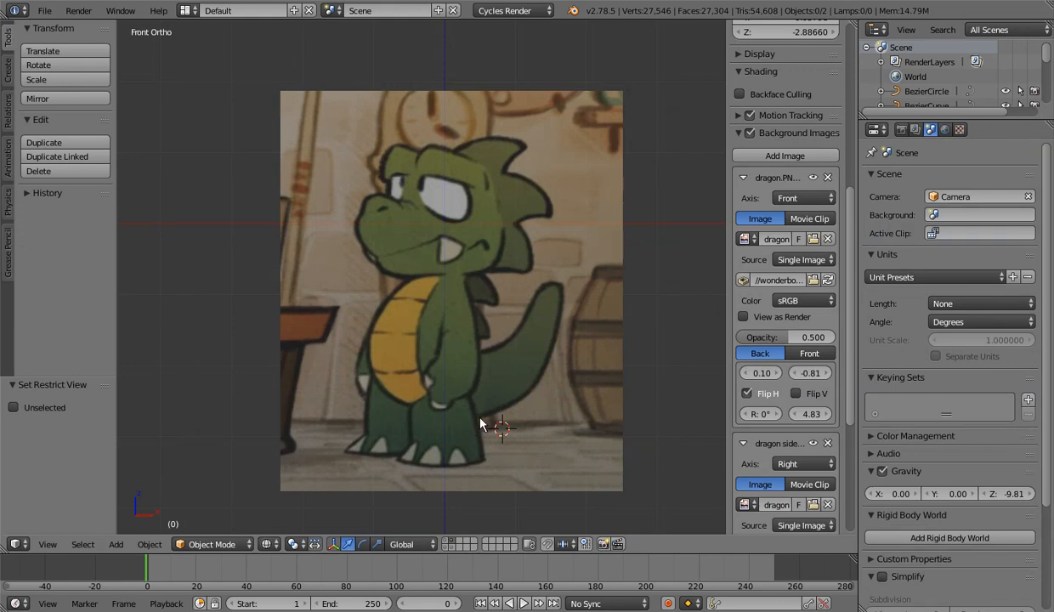
key("KP_3")
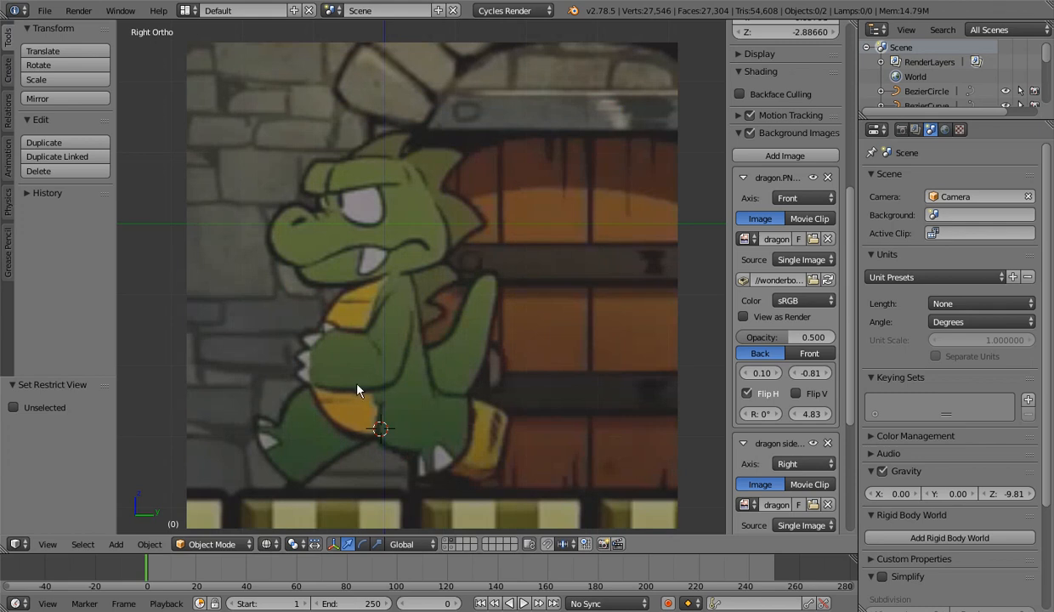
key("KP_1")
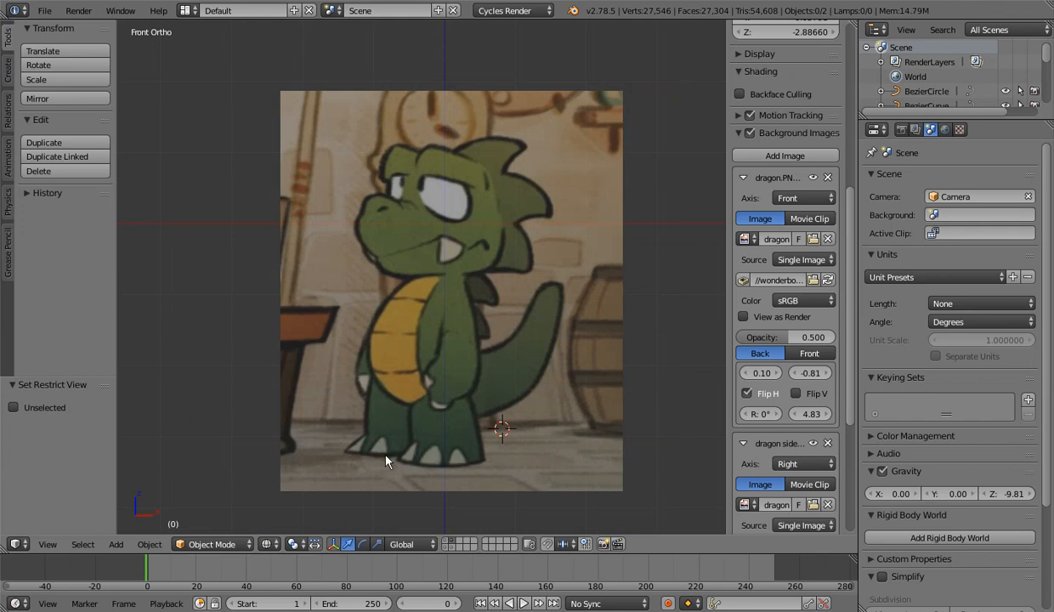
key("KP_3")
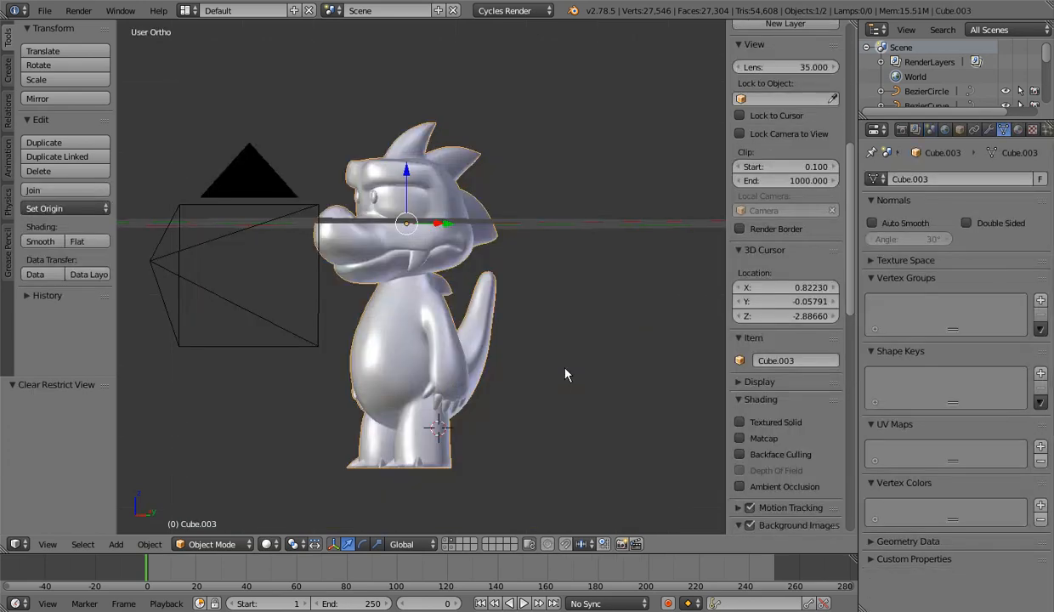
Preview the dragon model with rendered shading through the camera
key("KP_0")
key("shift+z")
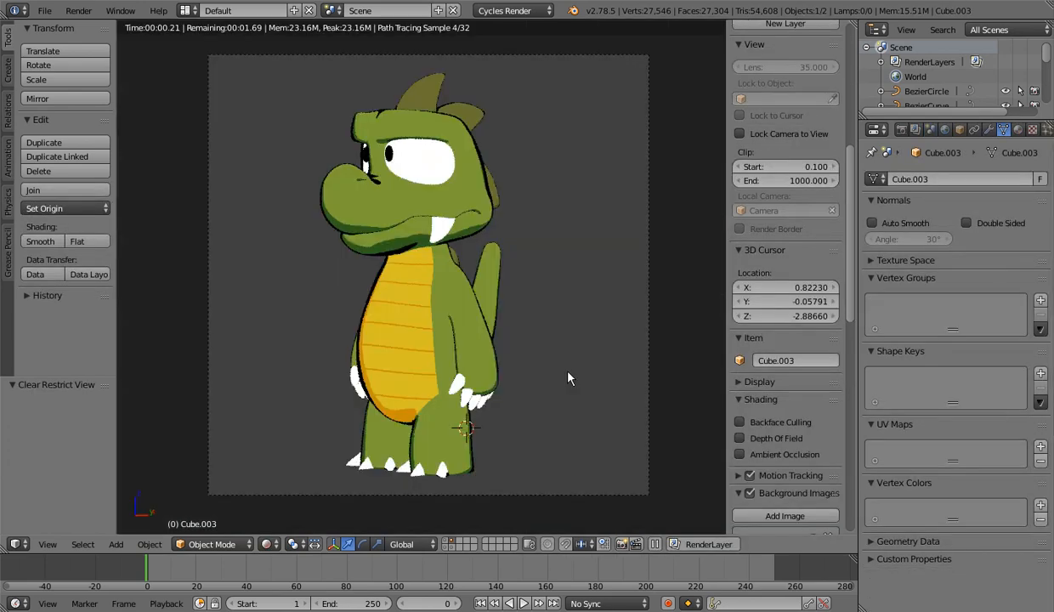
key("shift+z")
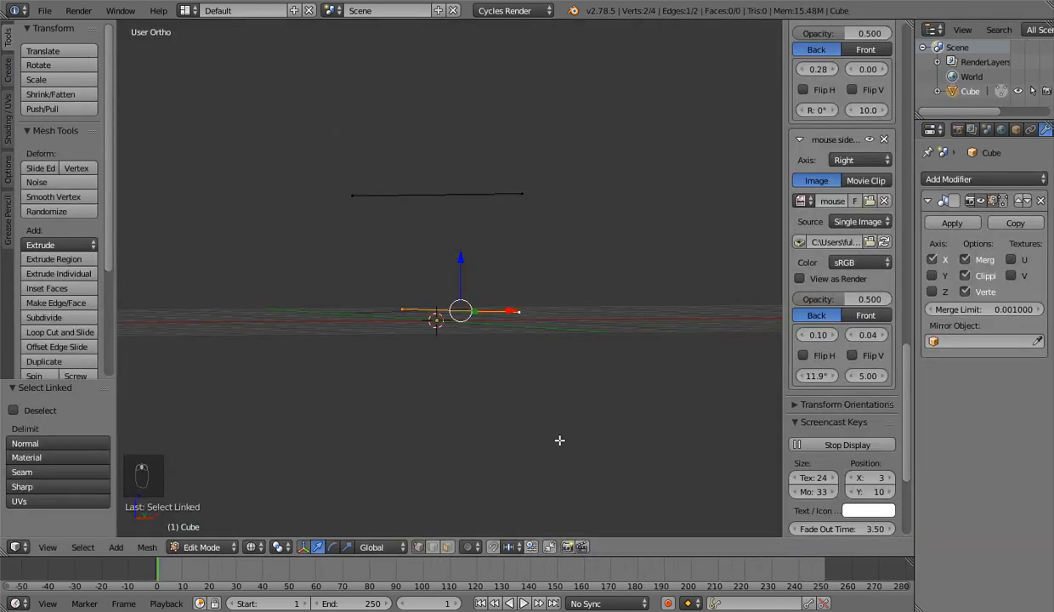
Return to the mouse file and delete all guide-edge vertices in right view
key("KP_3")
key("a")
key("a")
key("a")
key("a")
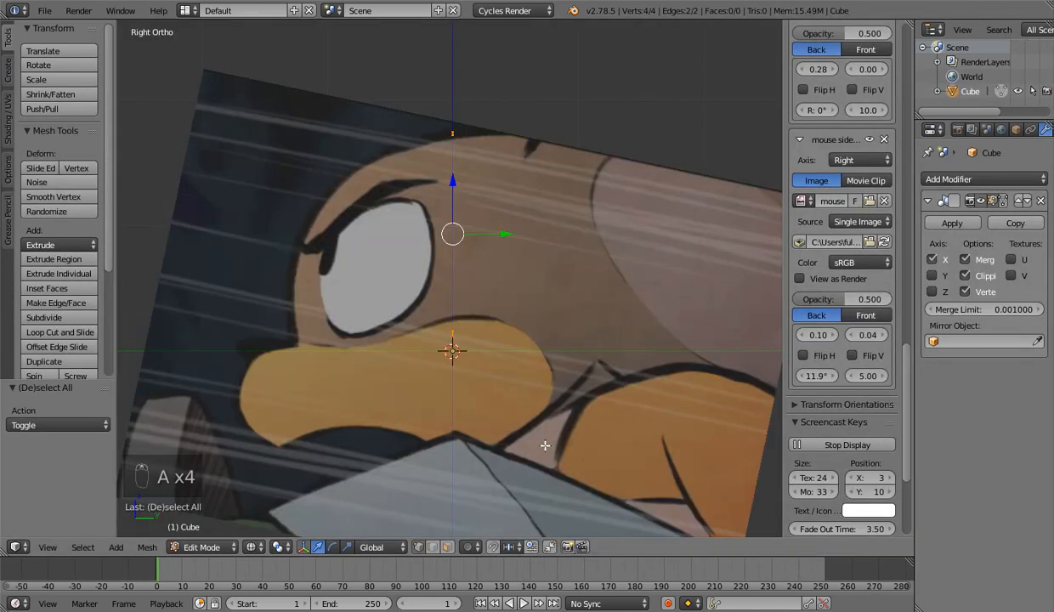
key("x")
left_click(495, 153)
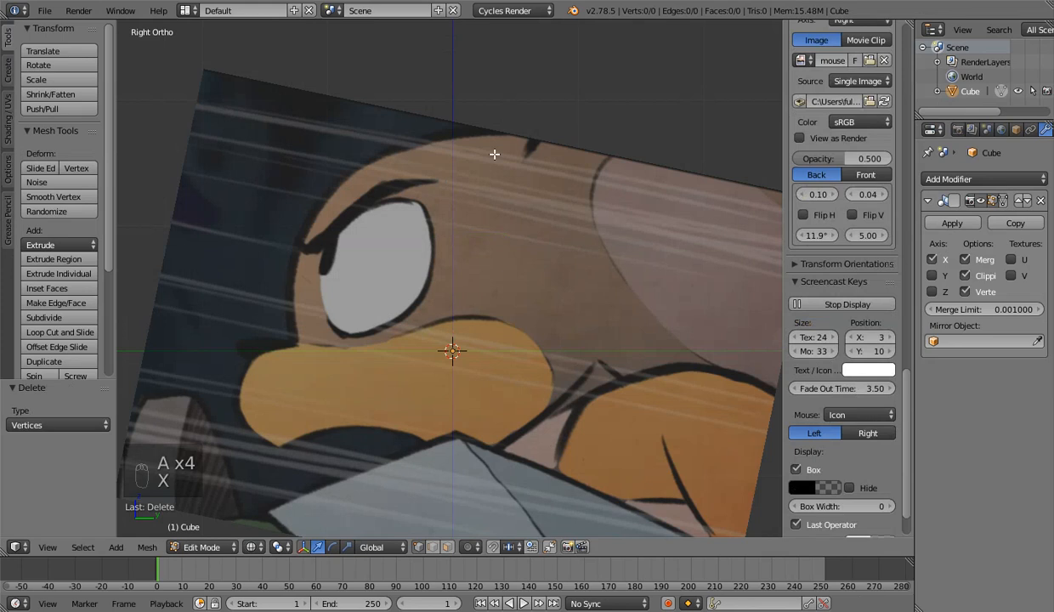
Trace the mouse's forehead with a chain of vertices in right view, from the head's crown down towards the snout
left_click(451, 135, "ctrl")
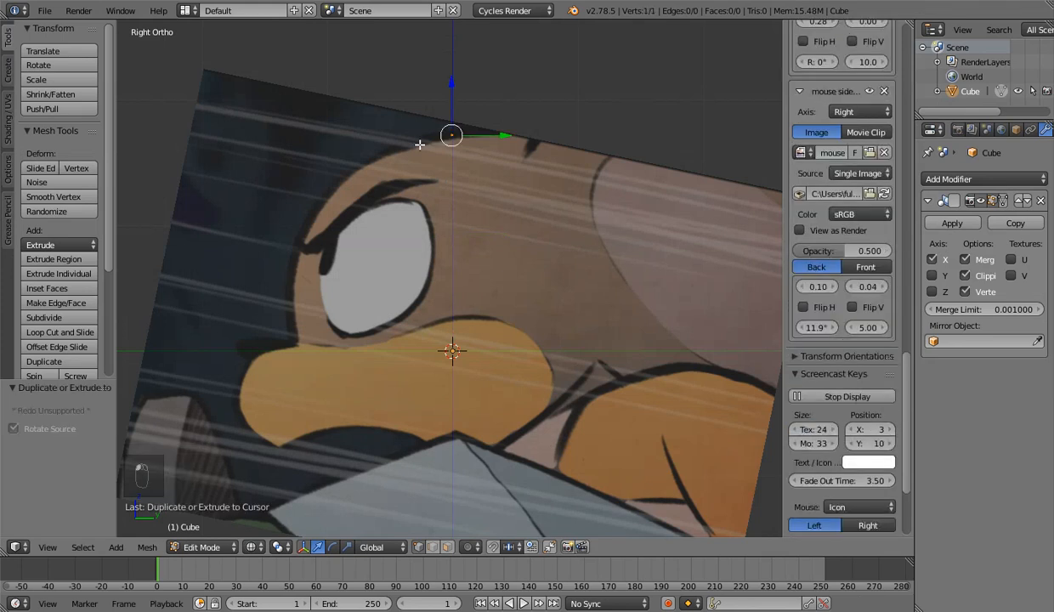
left_click(420, 144, "ctrl")
left_click(371, 160, "ctrl")
left_click(331, 192, "ctrl")
left_click(307, 228, "ctrl")
left_click(288, 284, "ctrl")
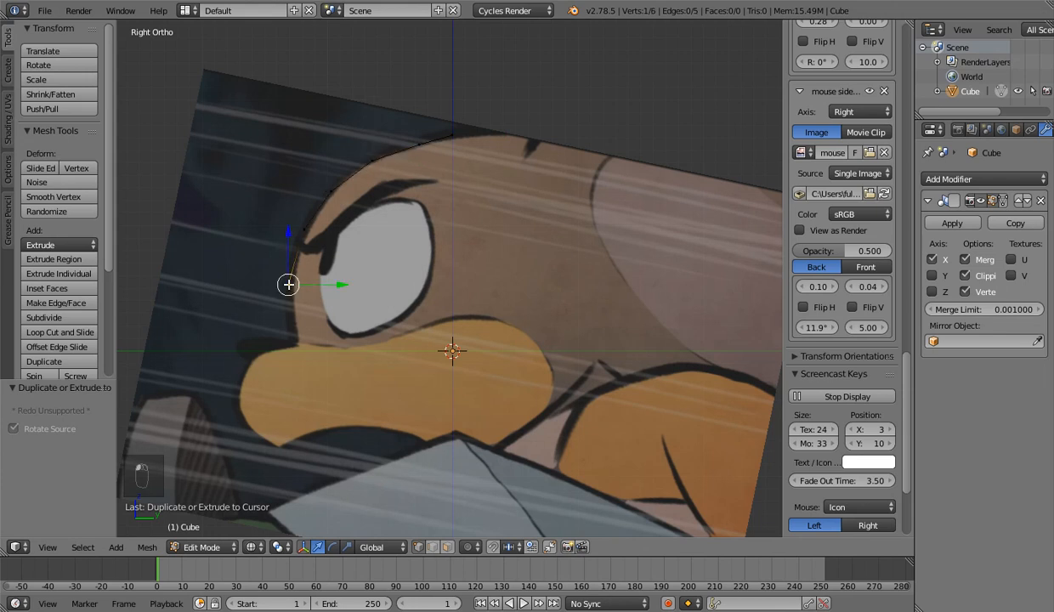
left_click(296, 332, "ctrl")
Extrude the forehead profile down to the snout and forward along the top of its front end
key("e")
key("e")
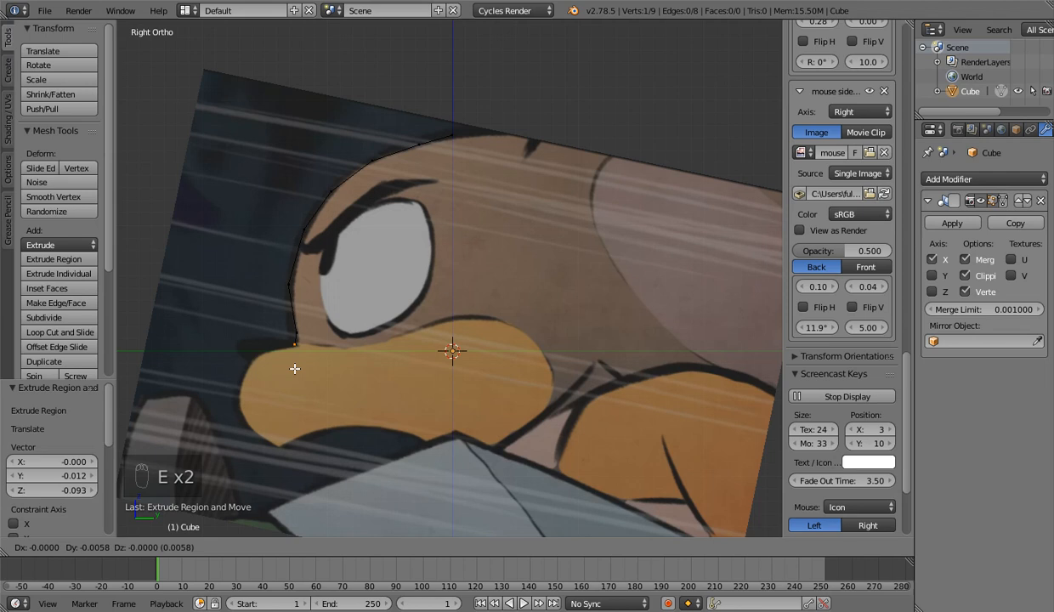
left_click(269, 375)
key("e")
left_click(252, 385)
Select the whole traced profile and check its position on the mirror line in front view
key("a")
key("a")
key("a")
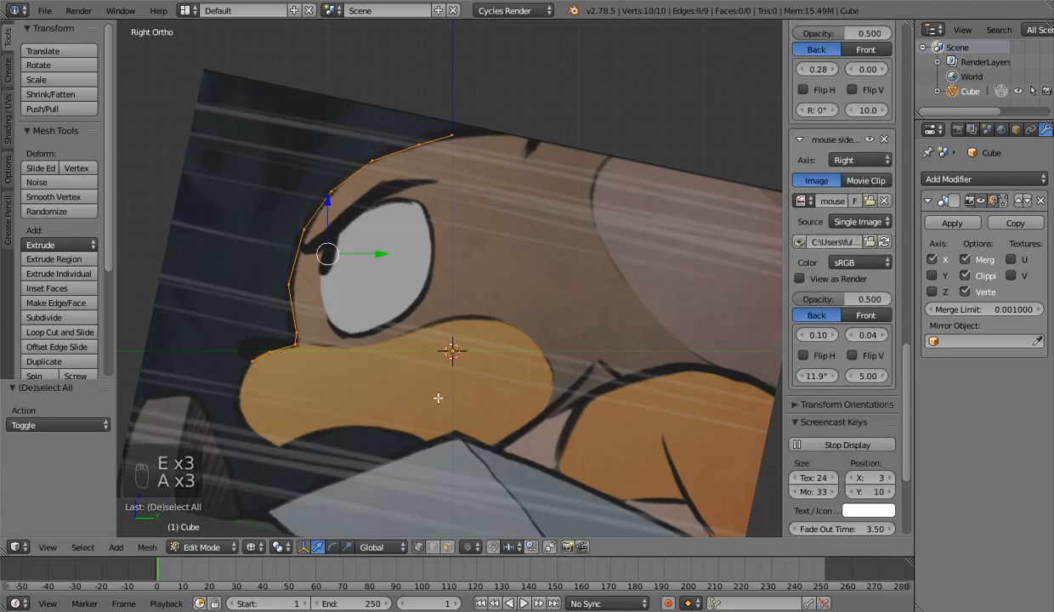
right_click(425, 138, "alt")
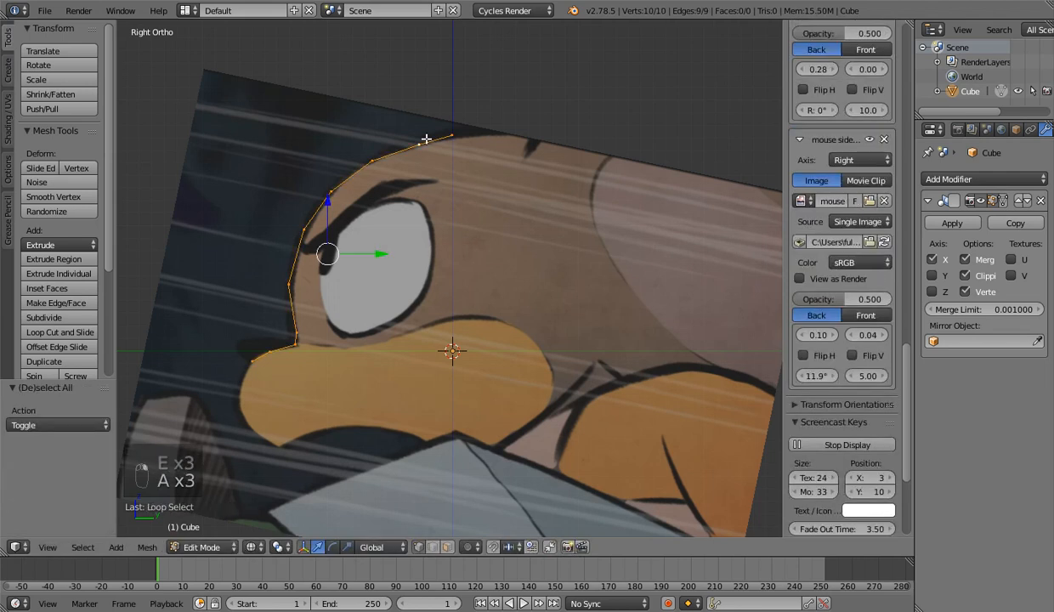
key("KP_1")
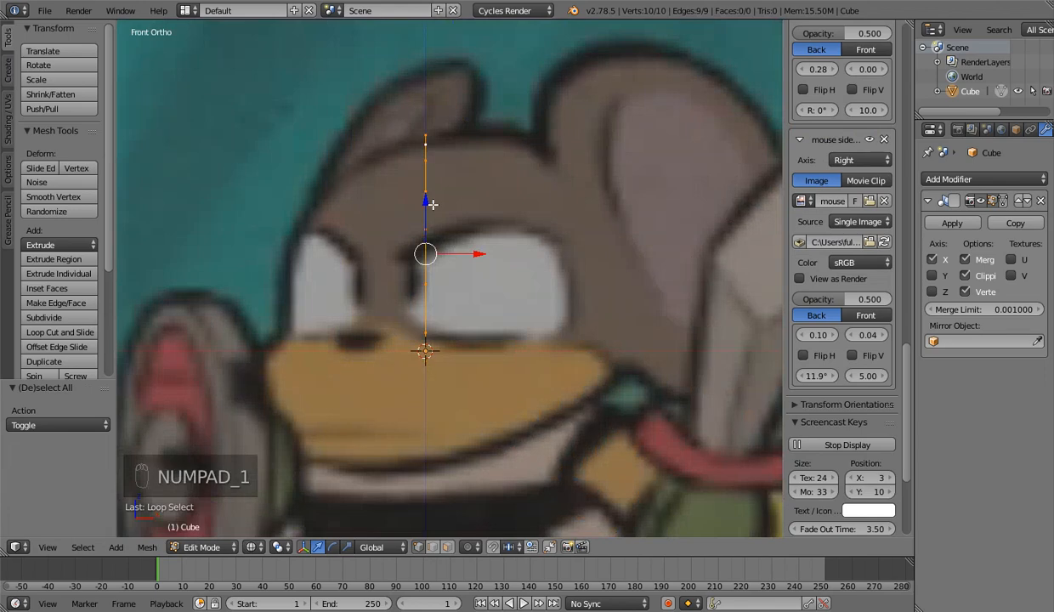
key("KP_3")
Extrude the profile's last vertex around the snout's front end and along its underside in right view
right_click(292, 376)
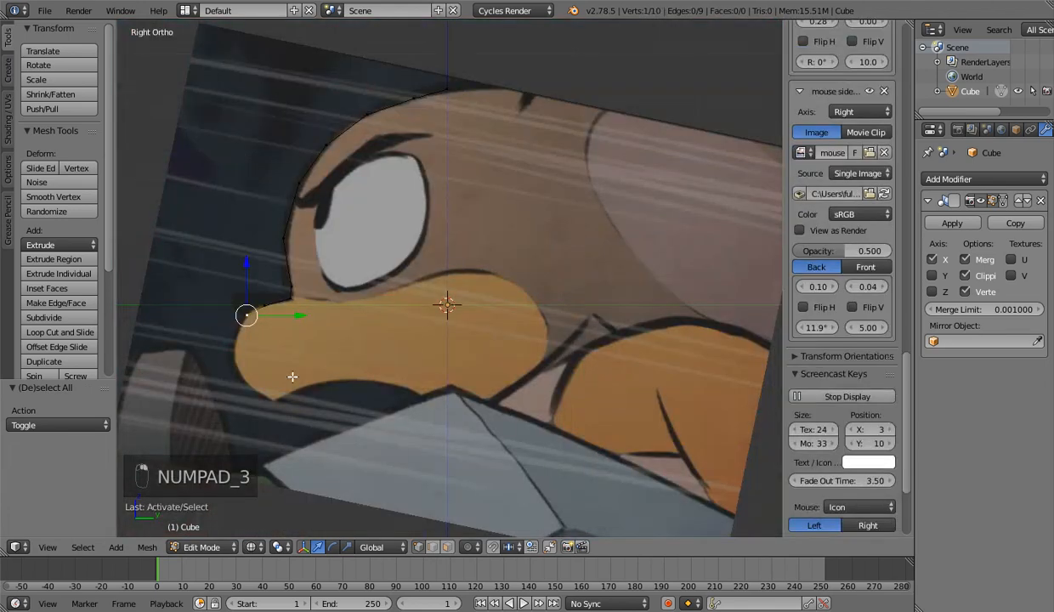
key("e")
left_click(280, 426)
key("e")
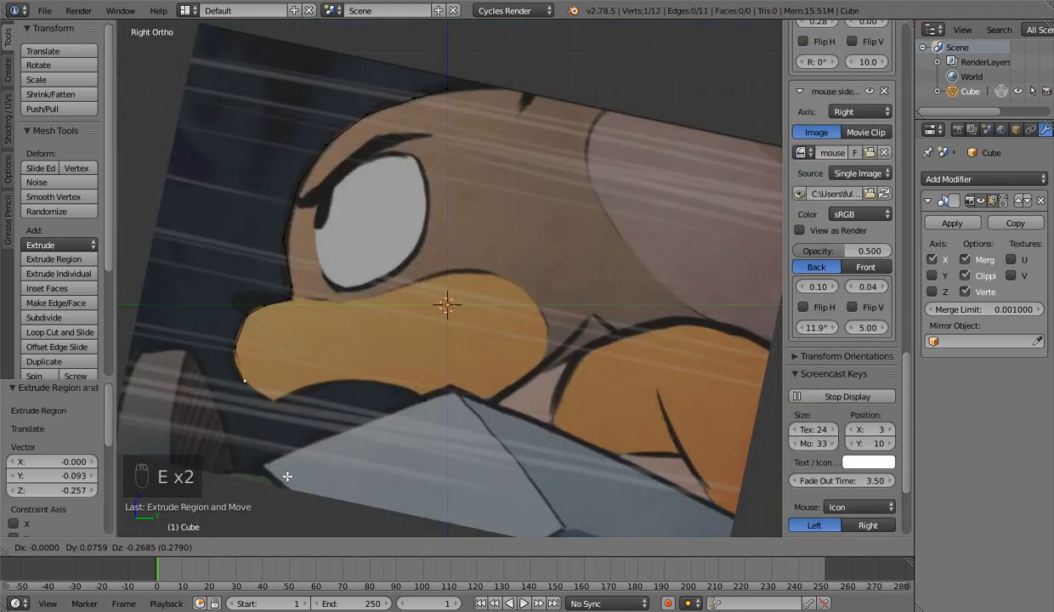
left_click(289, 482)
key("e")
left_click(320, 500)
key("e")
left_click(391, 523)
key("e")
left_click(458, 531)
Continue extruding the outline from the snout's underside up around the rounded back of the orange muzzle
key("e")
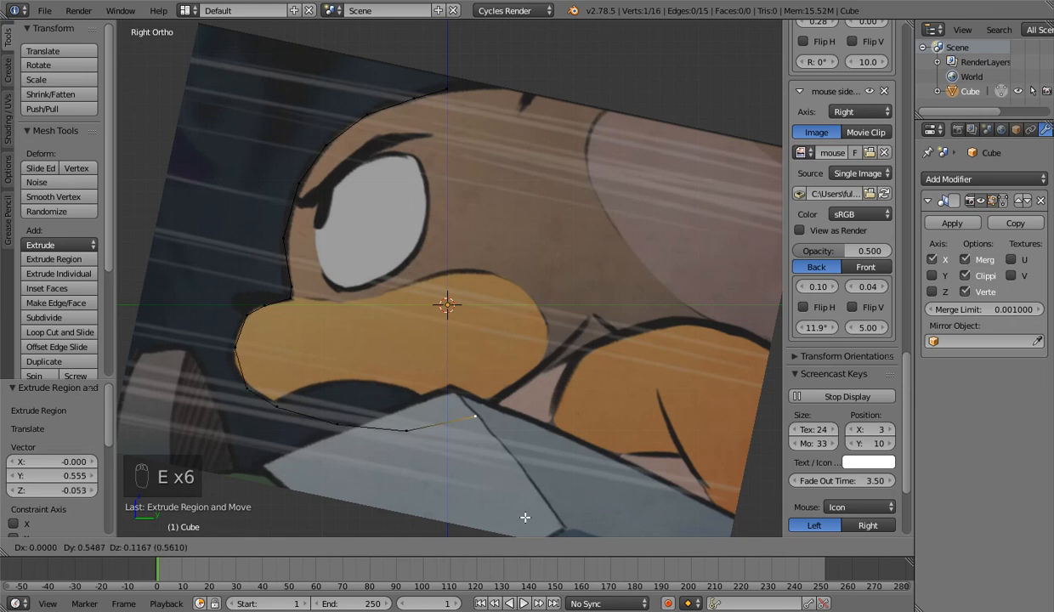
left_click(535, 504)
key("e")
left_click(571, 473)
key("e")
left_click(600, 453)
key("e")
left_click(599, 411)
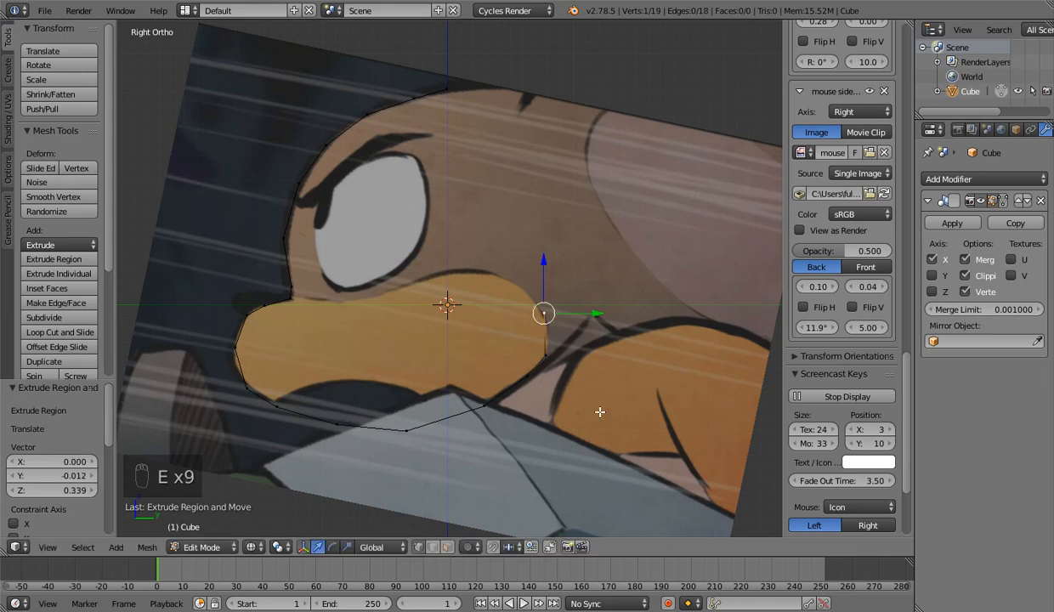
Extrude the outline's last vertex forward along the muzzle's upper edge to just behind the base of the forehead profile
key("e")
left_click(576, 386)
key("e")
left_click(526, 371)
key("e")
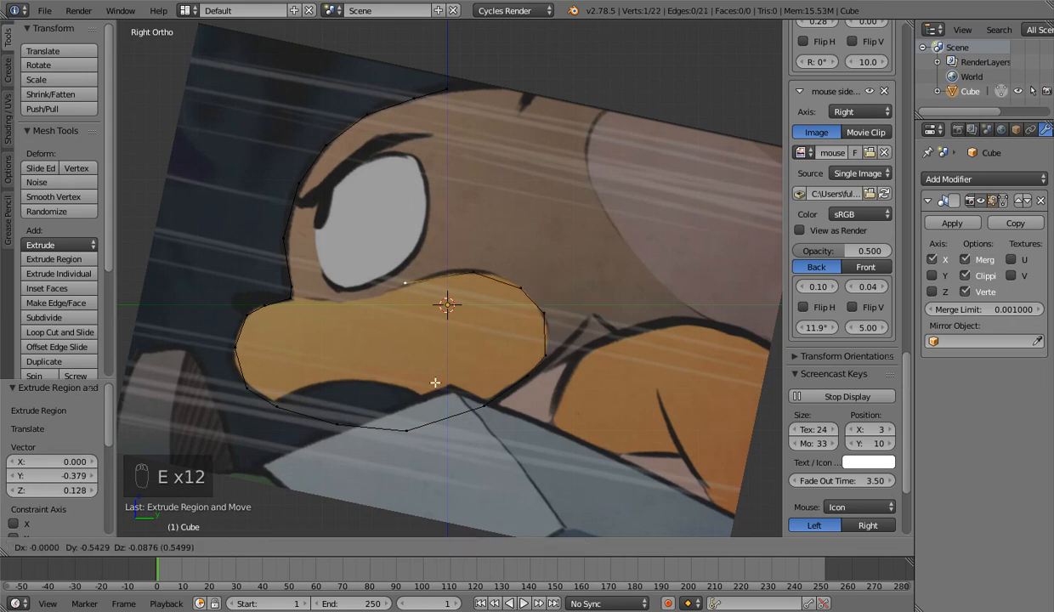
left_click(434, 382)
key("e")
left_click(382, 399)
key("e")
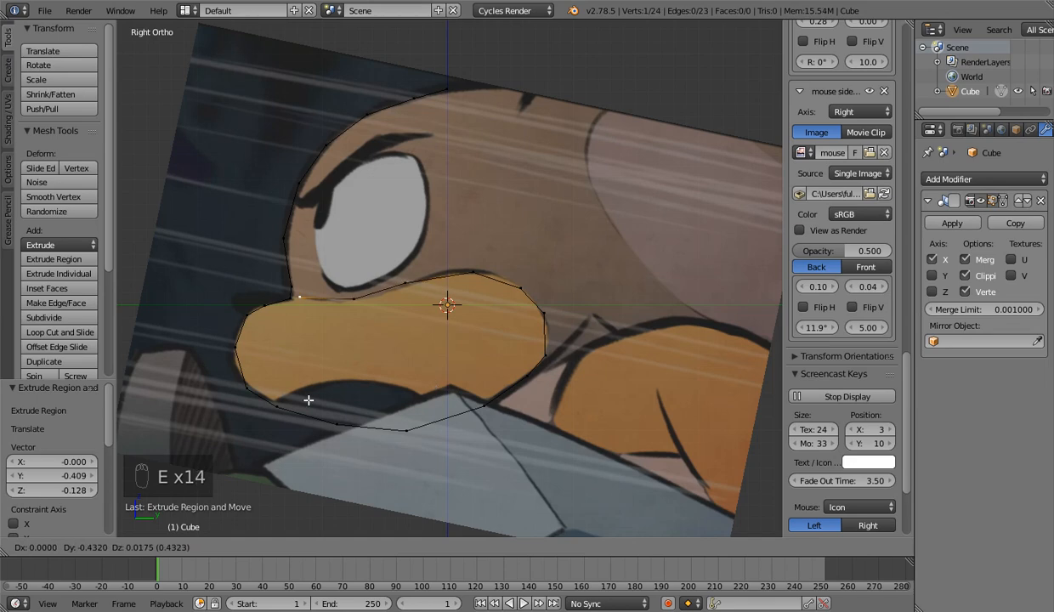
left_click(308, 400)
Close the muzzle outline with an edge to the forehead's base vertex and nudge the neighbouring upper vertex slightly backward
scroll(304, 374, "up", 1)
right_click(285, 316, "shift")
key("f")
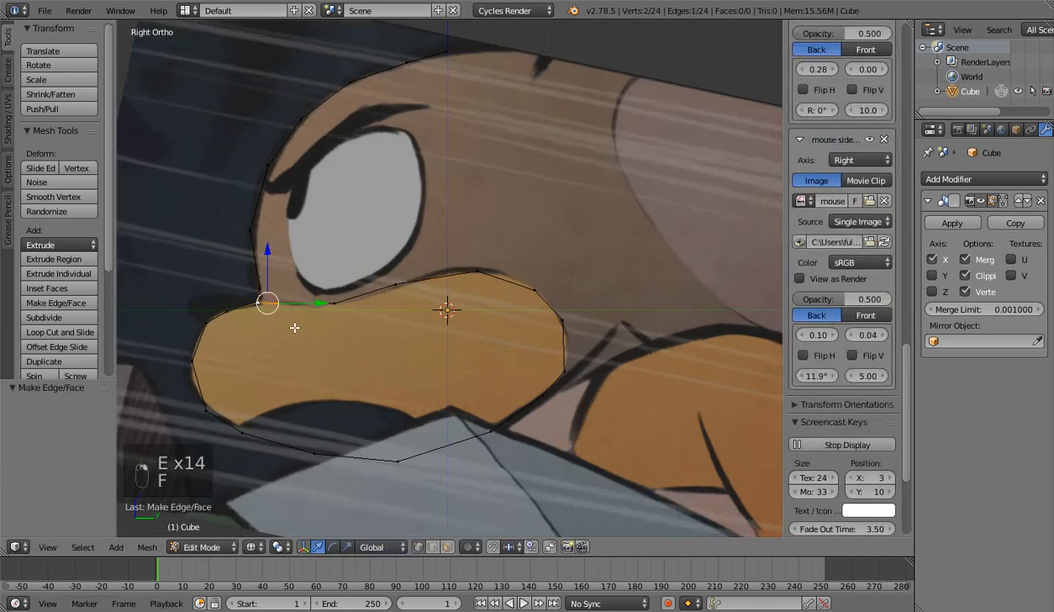
key("a")
right_click(270, 304)
key("g")
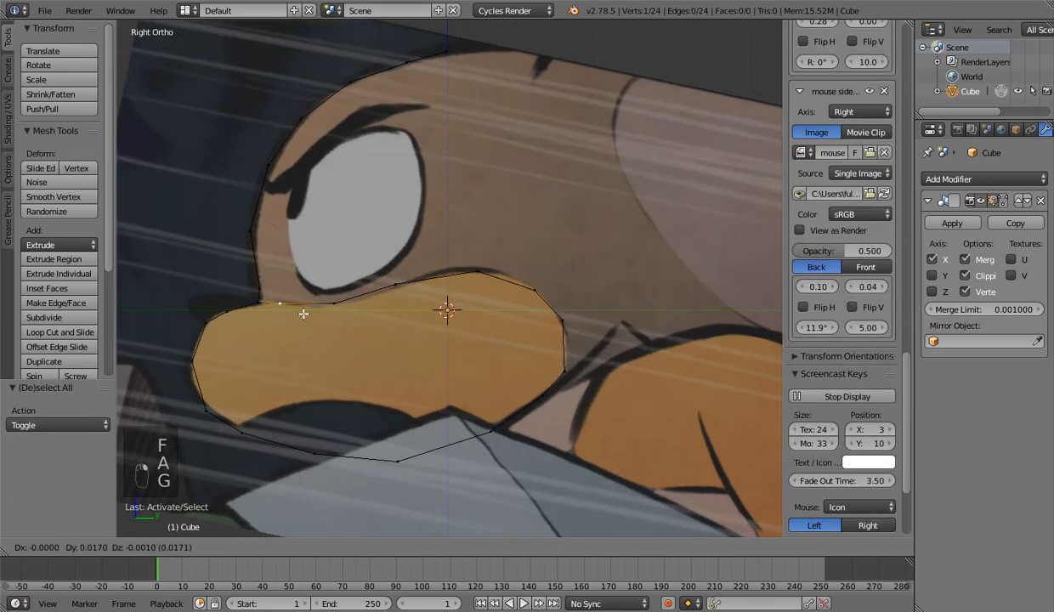
left_click(304, 313)
key("a")
key("a")
key("a")
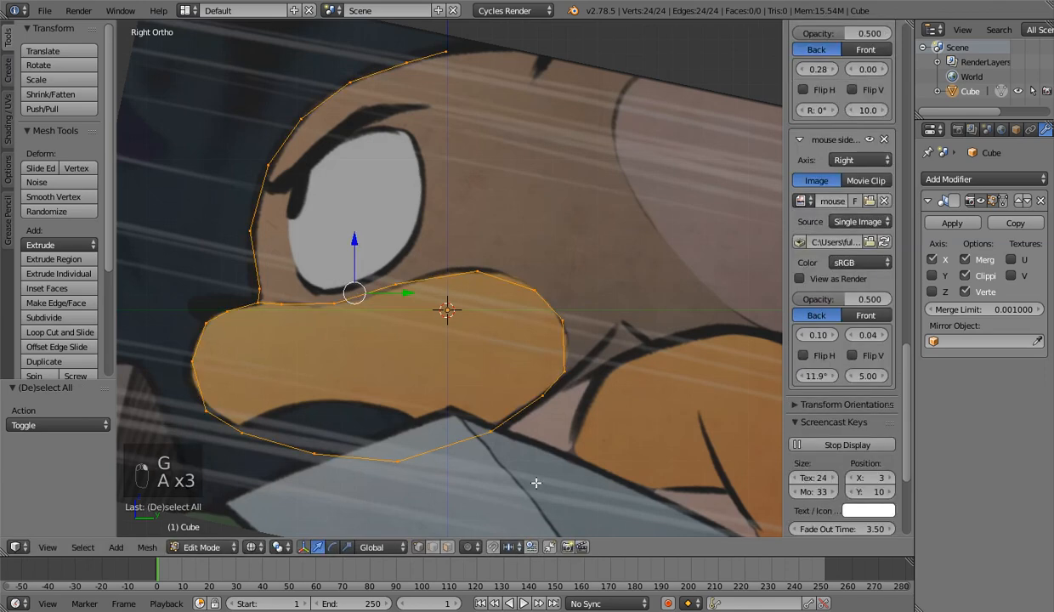
Raise the muzzle's lowest vertex with smooth proportional editing in right view and fine-tune its height to the chin line in front view
right_click(397, 461)
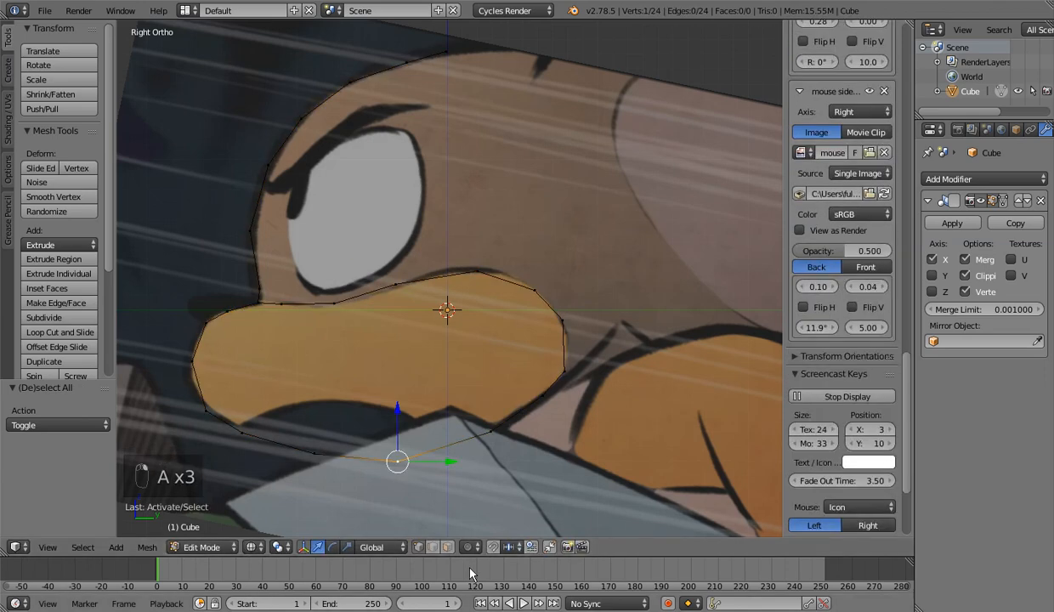
key("g")
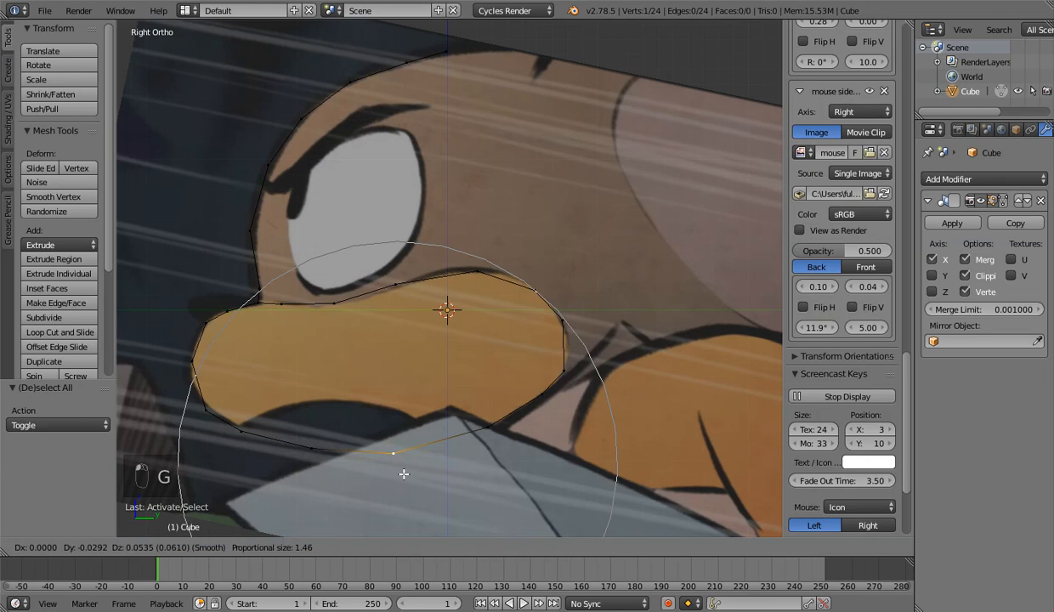
left_click(389, 458)
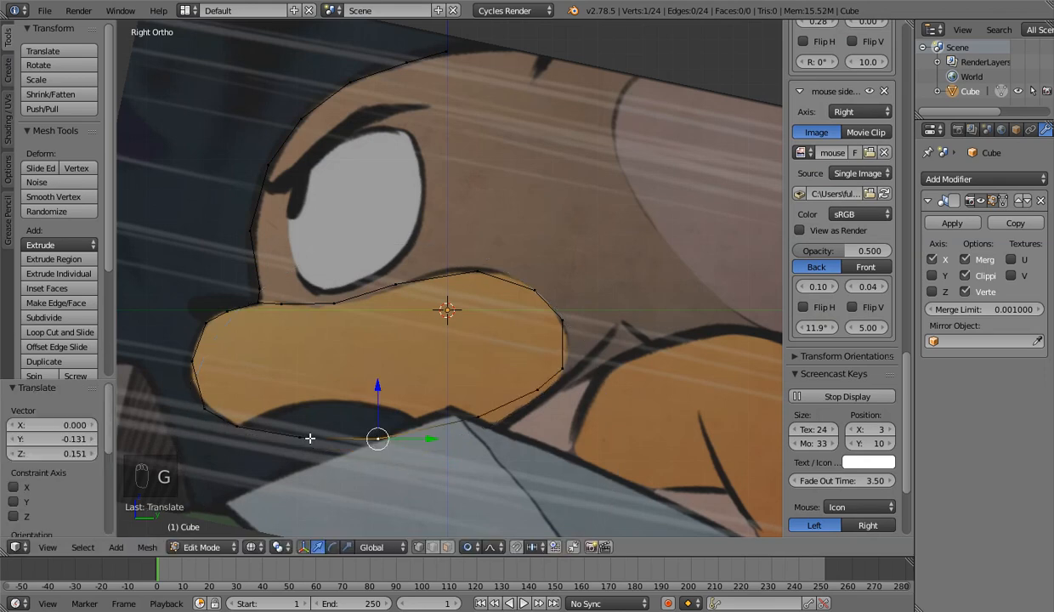
key("KP_1")
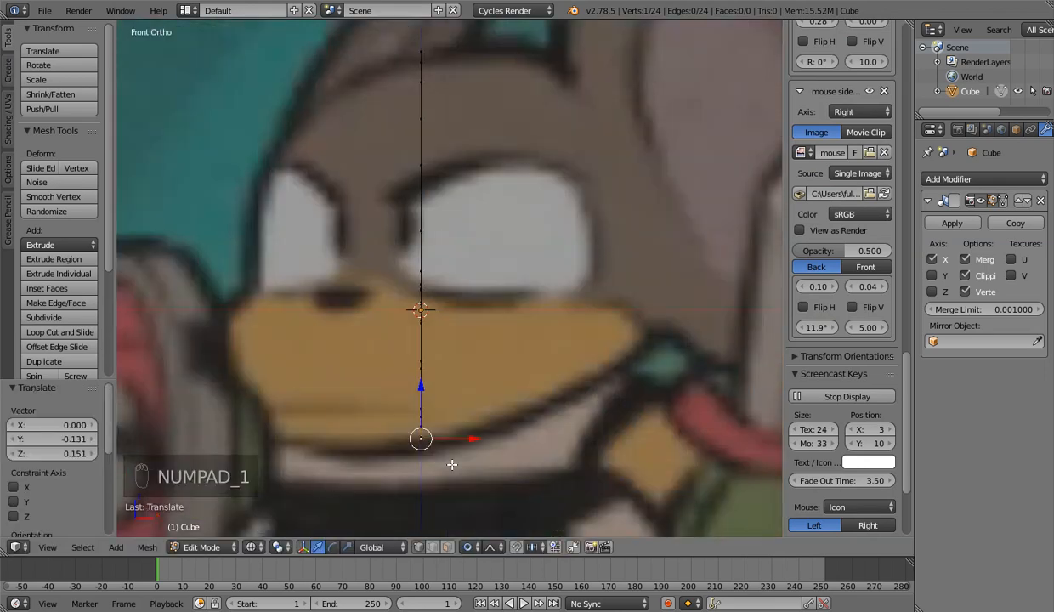
key("g")
left_click(449, 466)
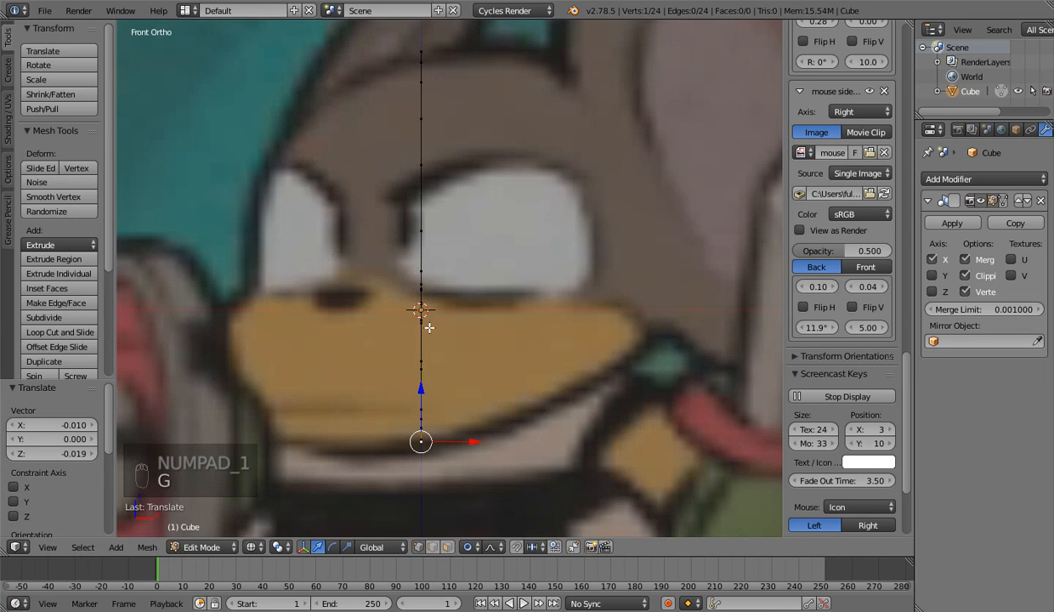
Compare the traced profile against the mouse references in front and right views
left_click(425, 317)
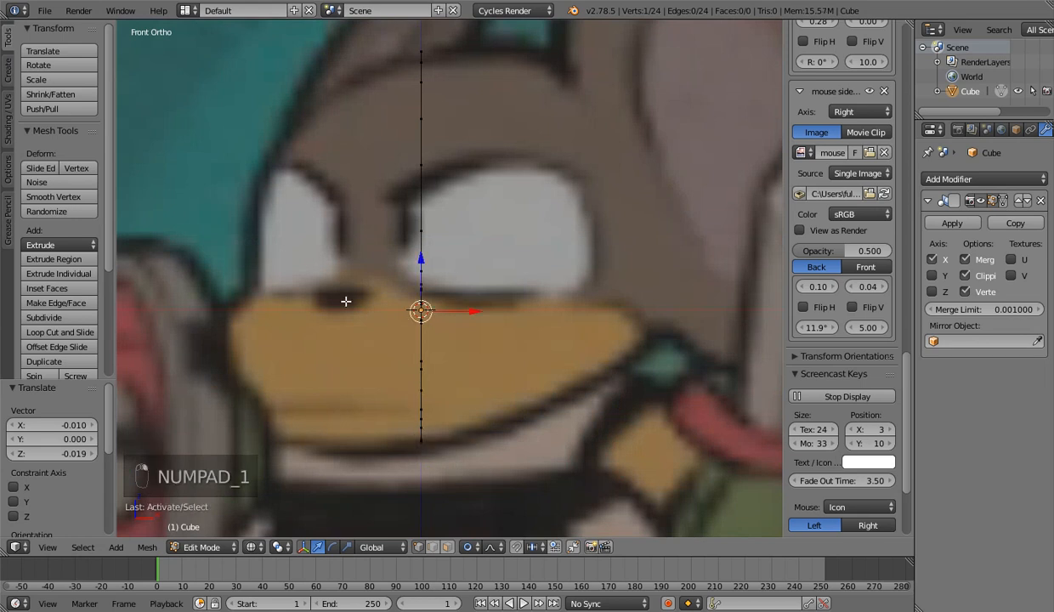
scroll(345, 301, "down", 3)
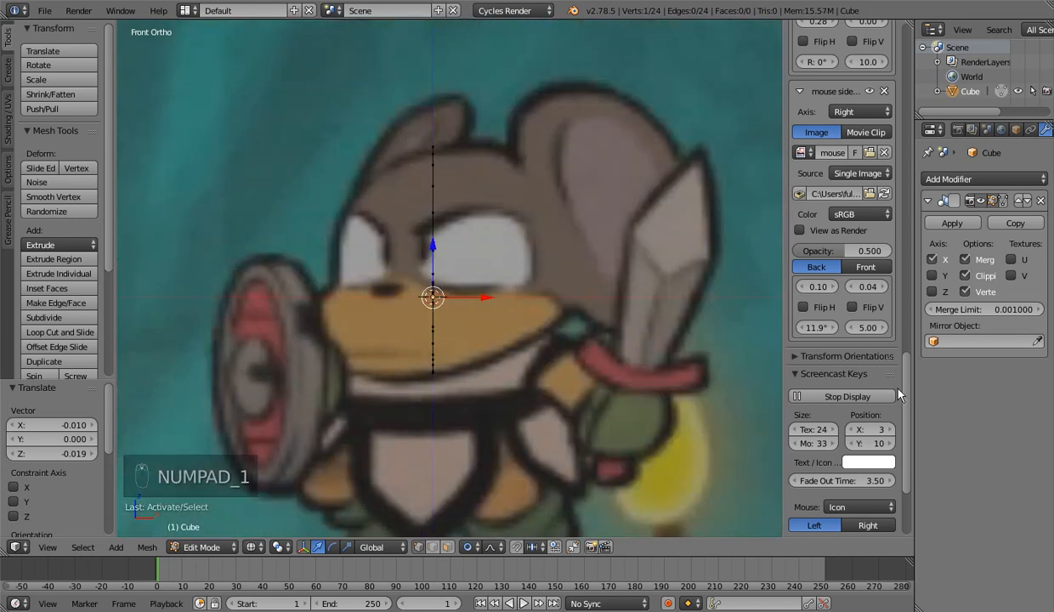
scroll(593, 394, "up", 1)
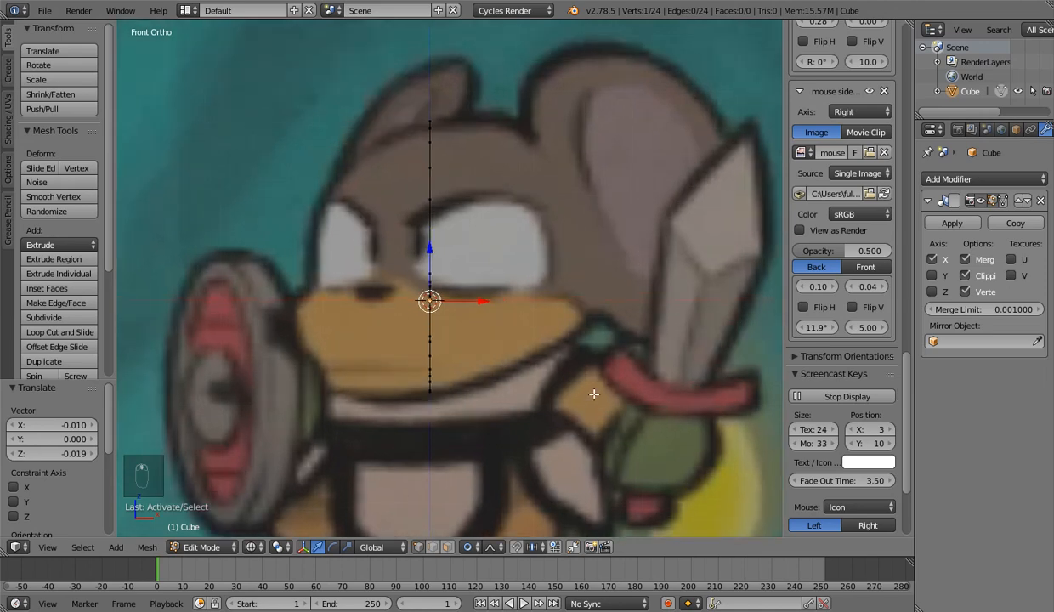
key("KP_Enter")
key("KP_3")
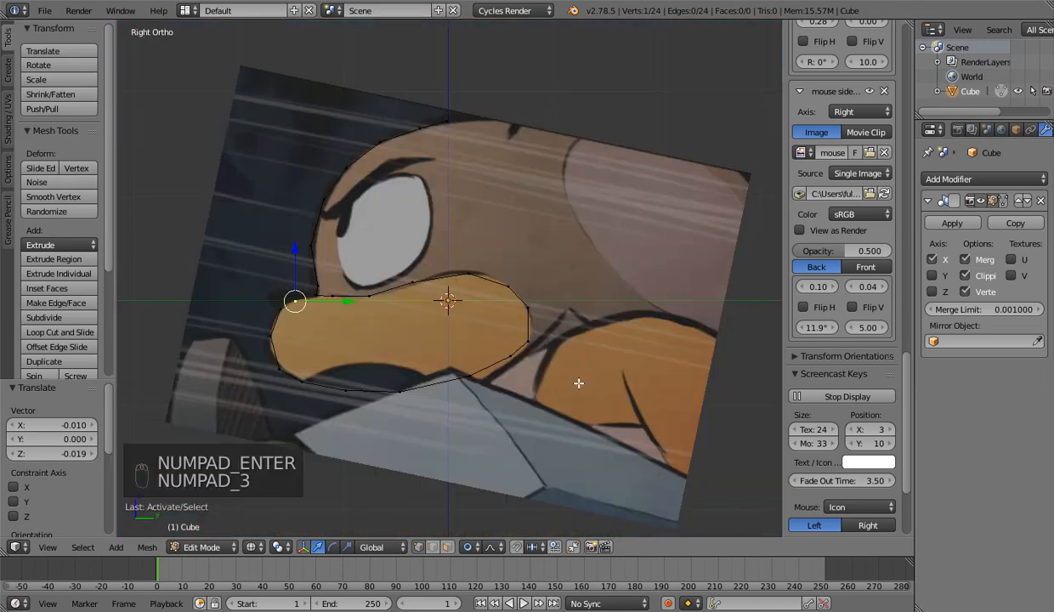
key("KP_1")
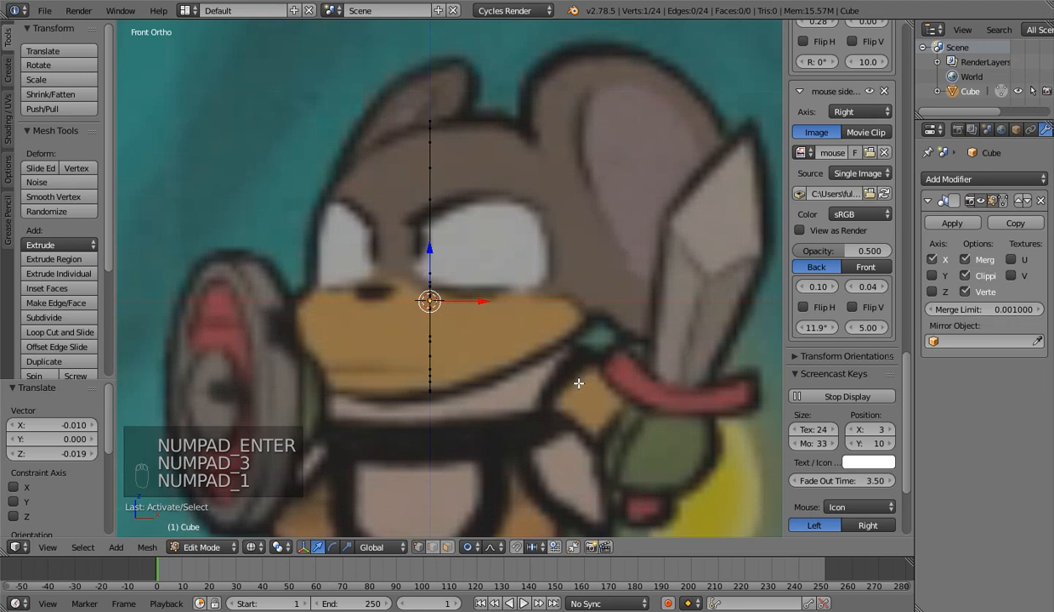
key("KP_3")
key("KP_1")
key("KP_3")
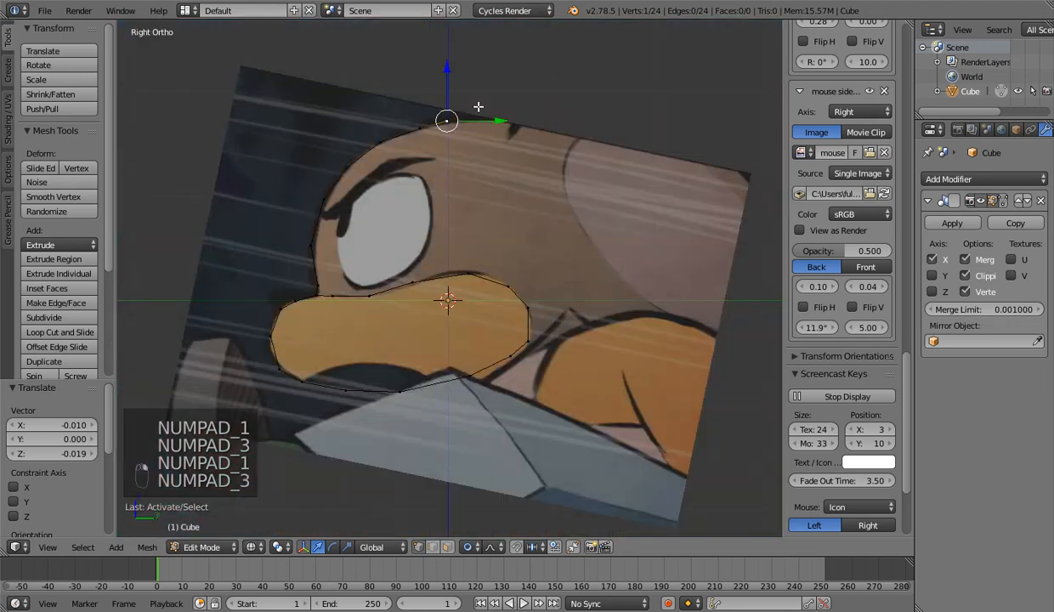
Extrude the topmost forehead vertex backward along the crown and down to the start of the ear
key("a")
key("a")
key("a")
key("a")
key("e")
key("e")
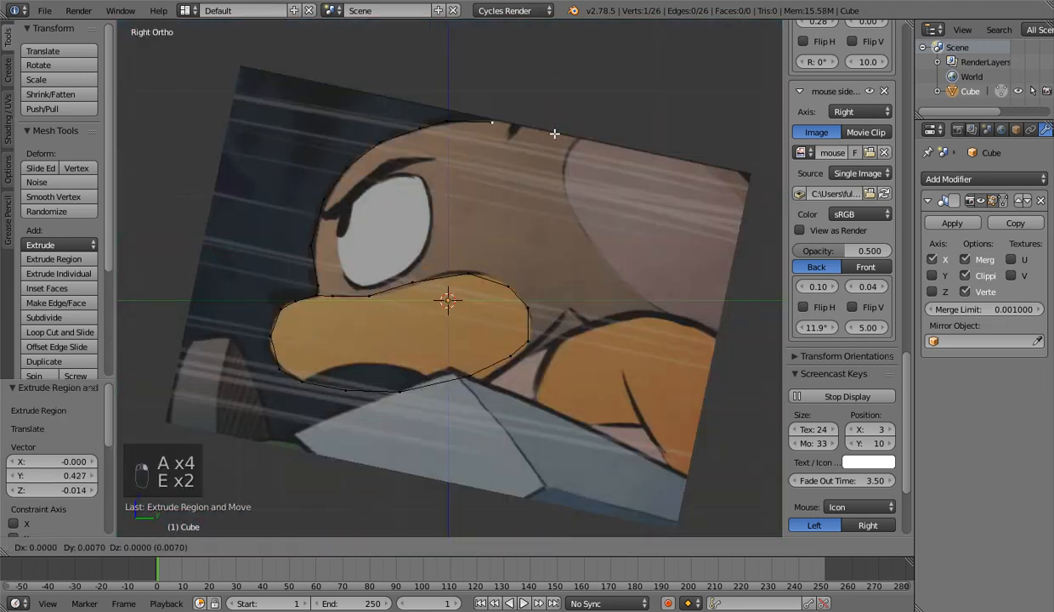
left_click(600, 147)
key("e")
left_click(625, 190)
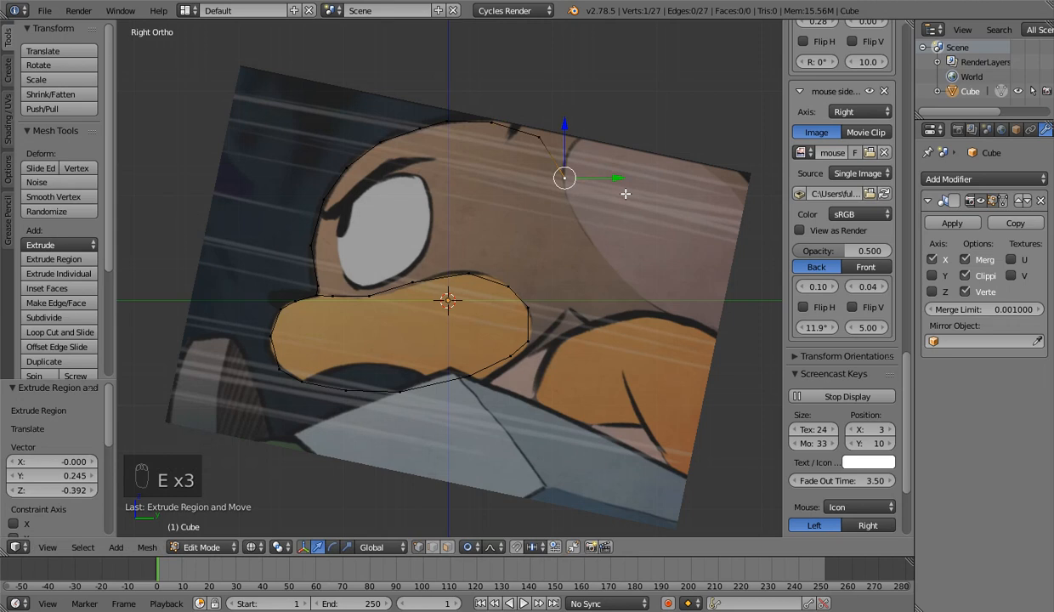
Continue extruding the outline down the back of the head and connect it to the muzzle's rear edge
key("e")
left_click(637, 241)
key("e")
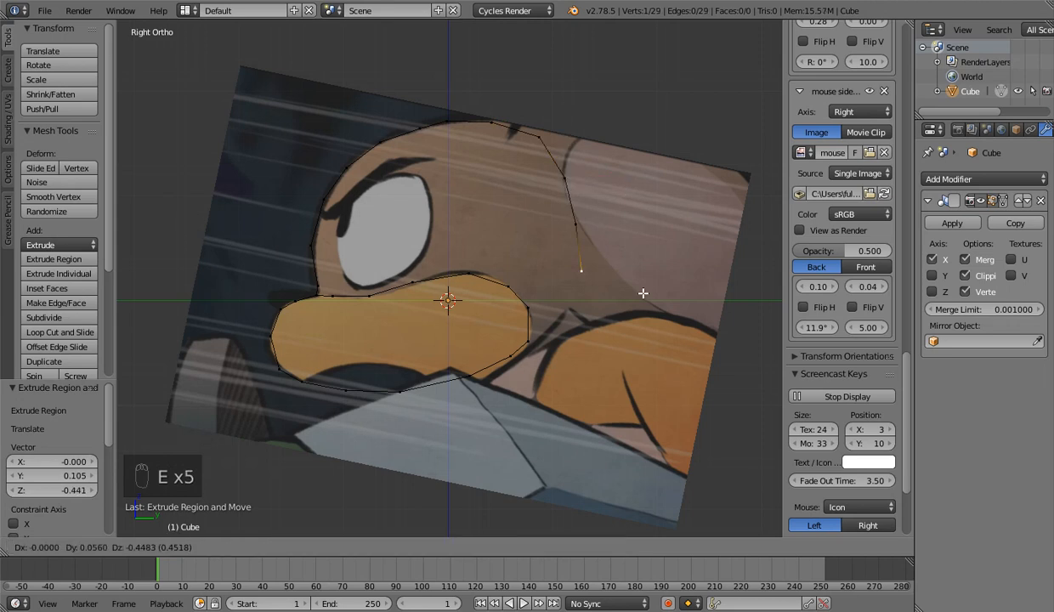
left_click(643, 293)
key("e")
left_click(630, 334)
key("e")
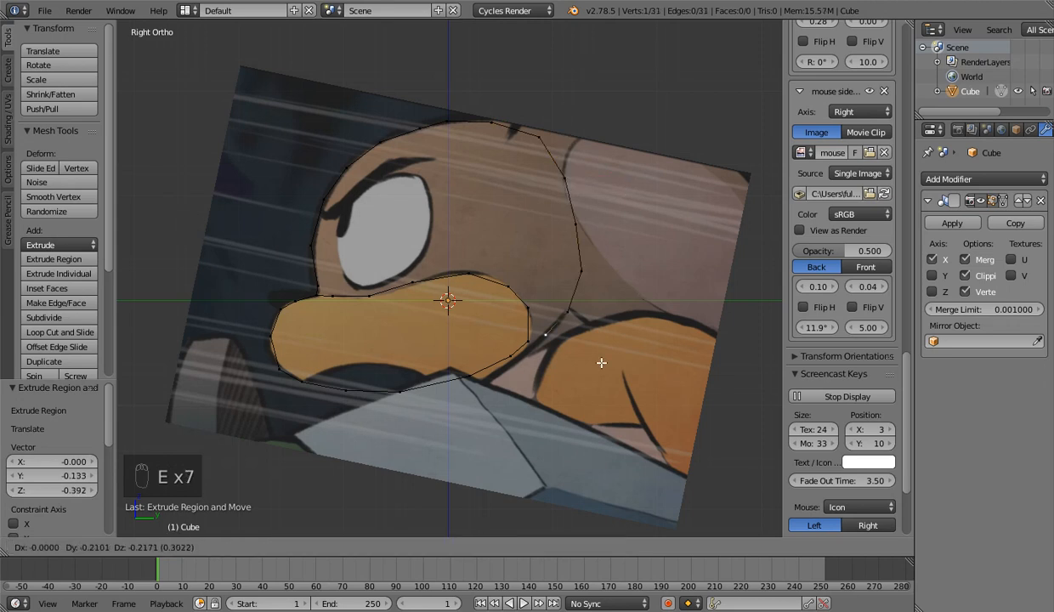
left_click(601, 363)
key("f")
Move the vertices at the lower back of the head slightly upward to smooth the curve towards the muzzle
scroll(601, 356, "up", 2)
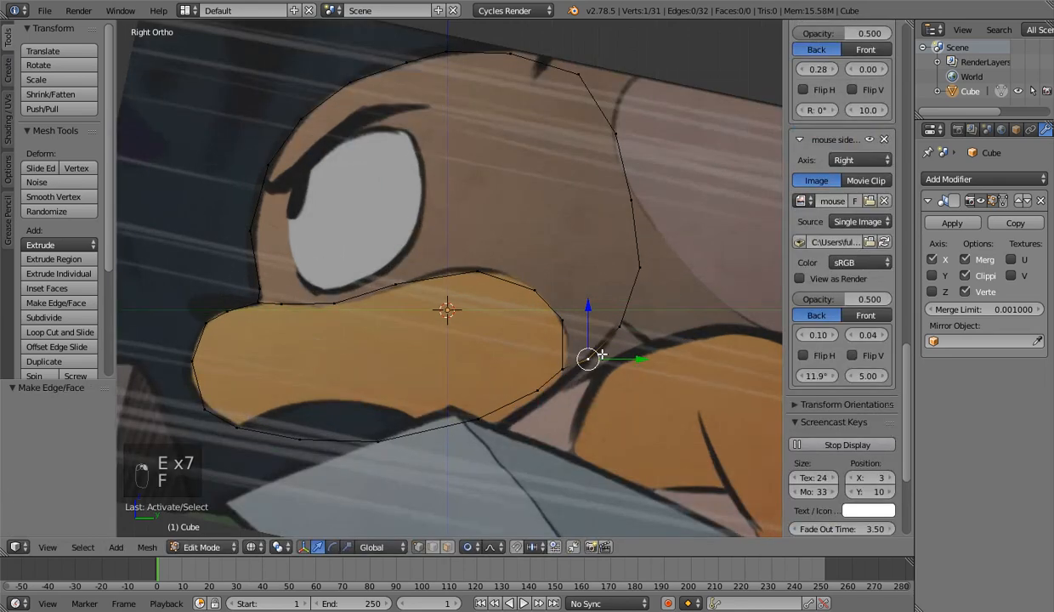
key("g")
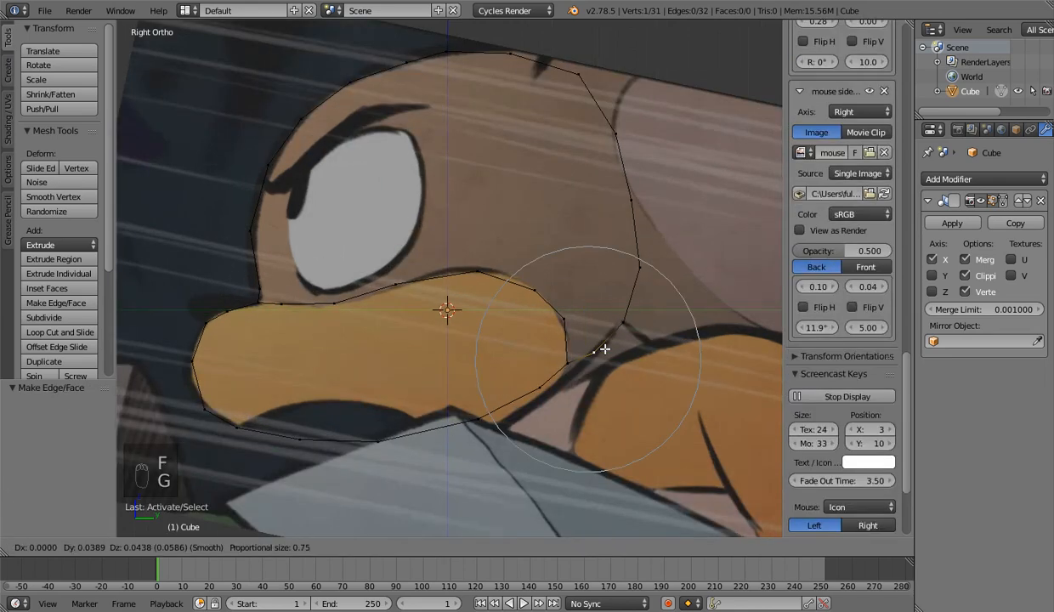
key("g")
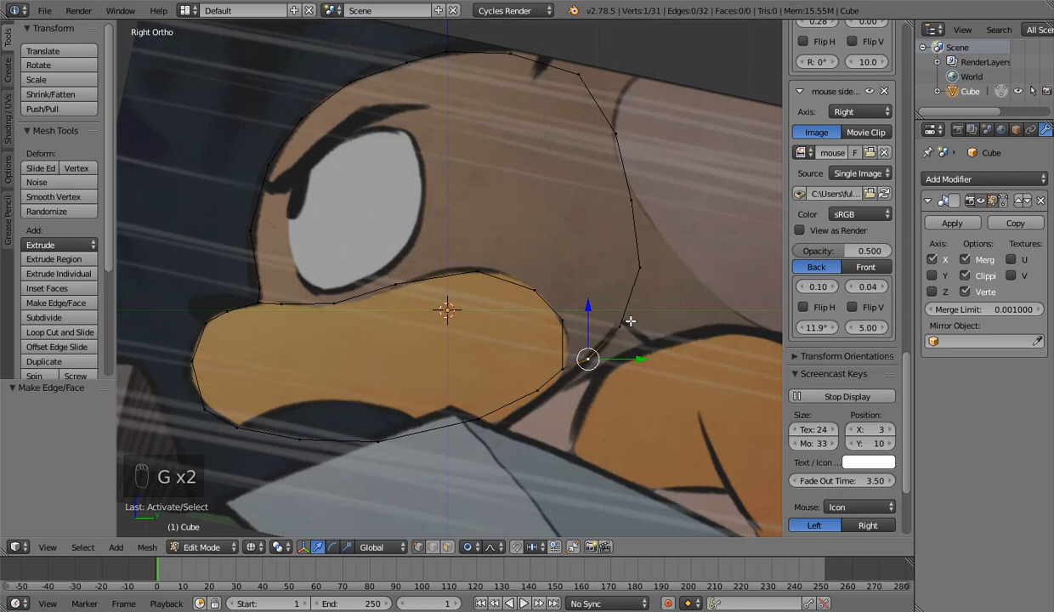
right_click(631, 321)
key("g")
left_click(634, 311)
right_click(648, 259)
key("g")
left_click(650, 253)
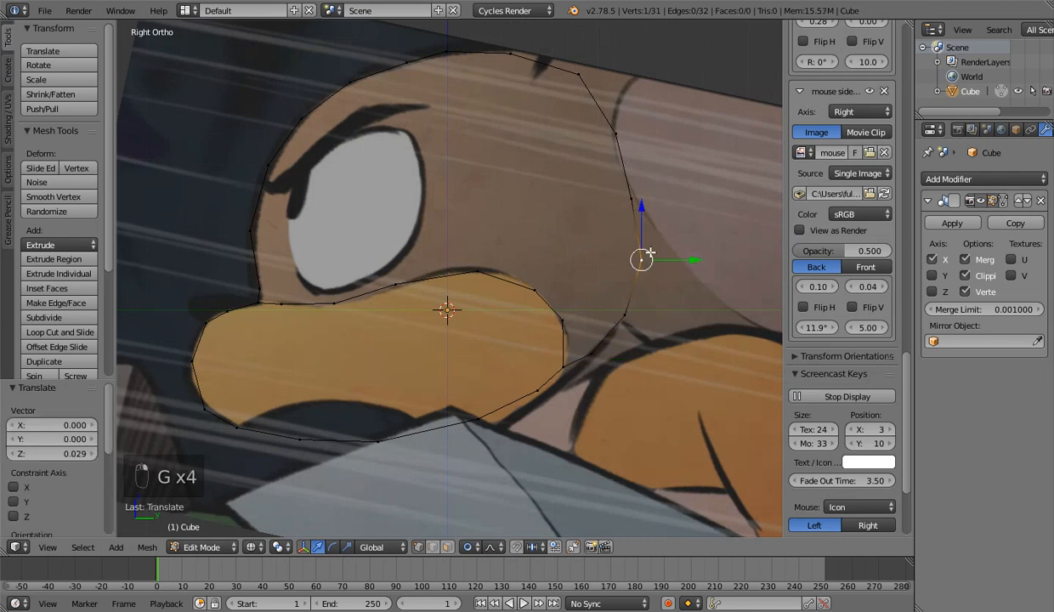
Move the two vertices at the upper back of the head upward with proportional editing to round the curve
right_click(636, 199)
key("g")
left_click(638, 186)
right_click(623, 133)
key("g")
left_click(623, 121)
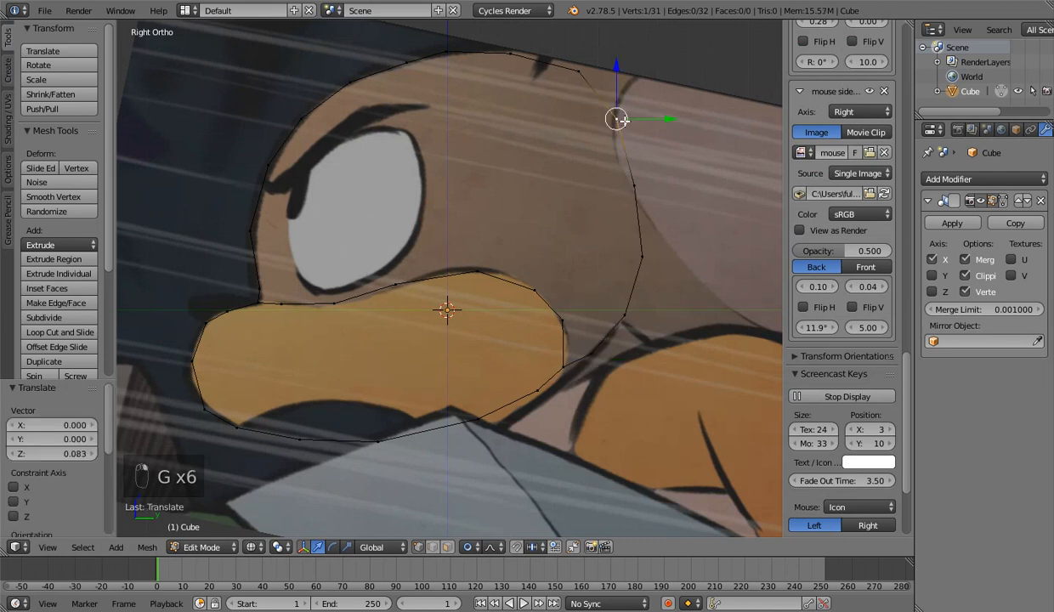
Inspect the head and muzzle outline in front view and from an angle, returning to right view
key("KP_1")
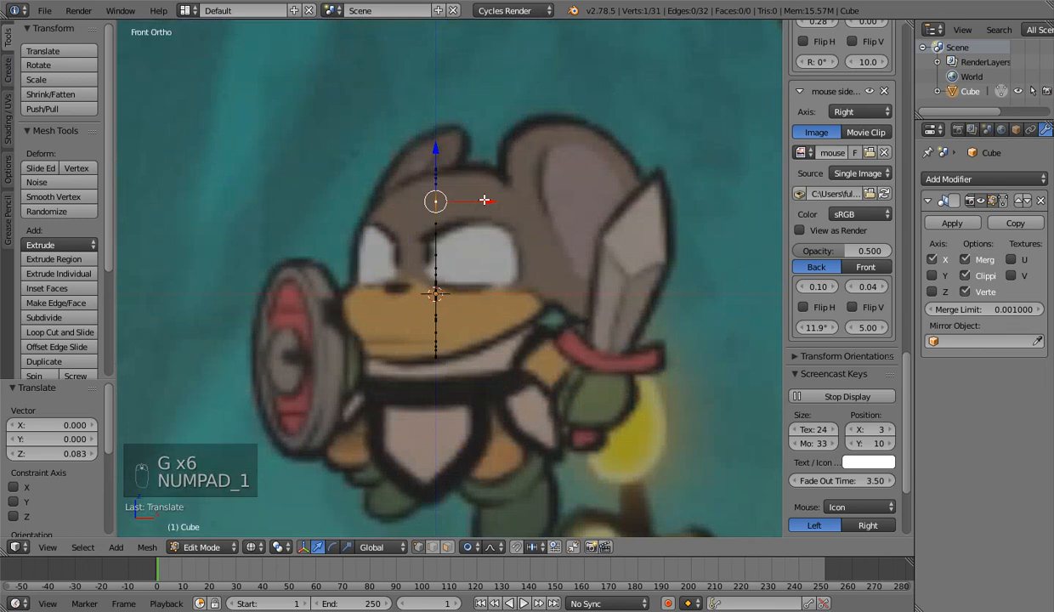
middle_click_drag(484, 199, 554, 305)
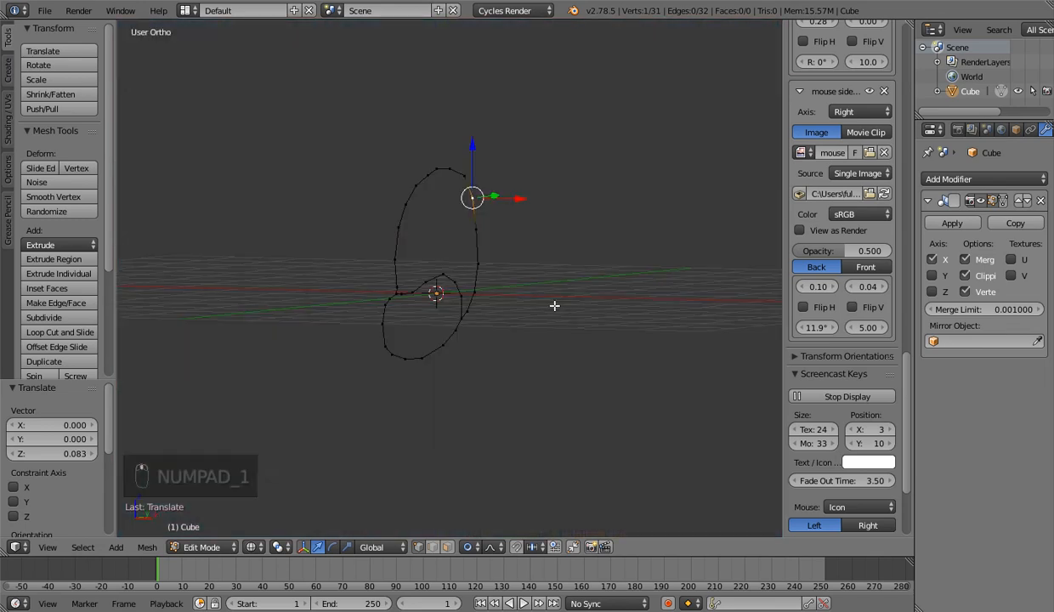
key("KP_3")
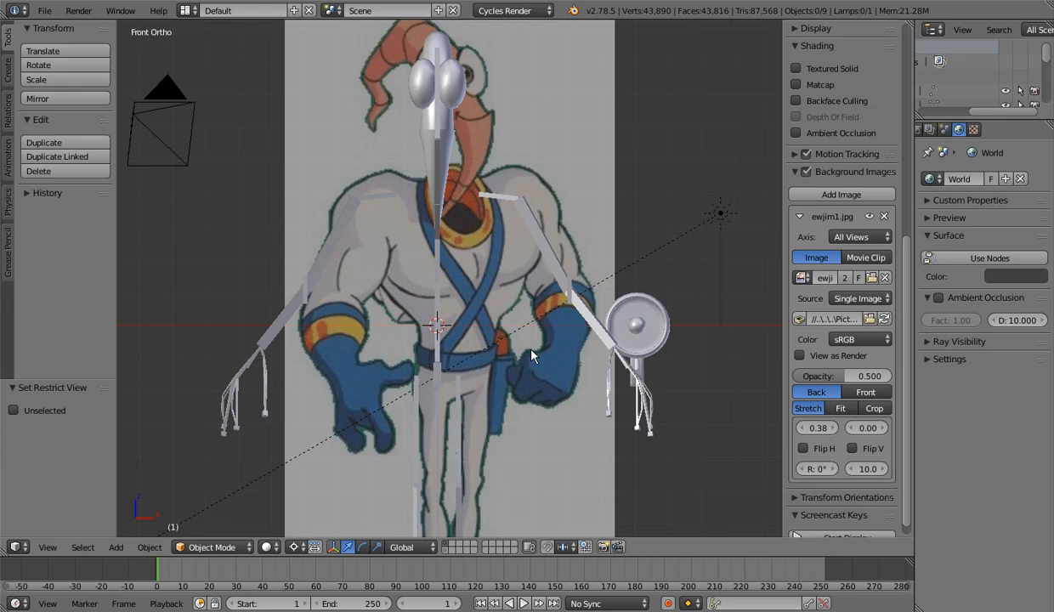
Reveal the hidden objects in the ewjim1.jpg character scene and examine the model from several angles in solid and rendered shading
key("alt+h")
middle_click_drag(530, 355, 521, 367)
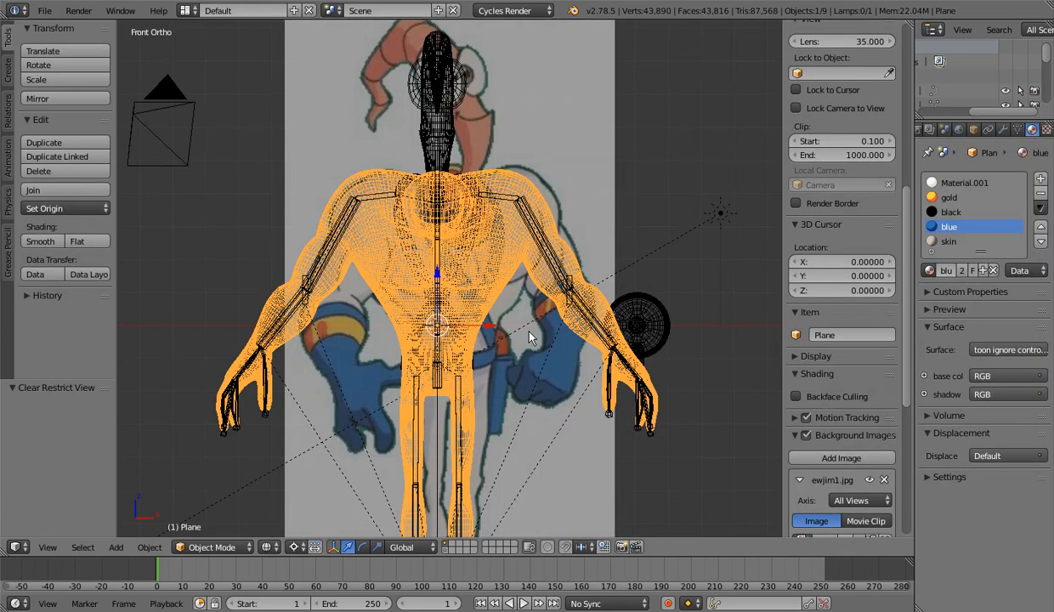
key("z")
mouse_move(528, 336)
middle_mouse_down()
mouse_move(566, 344)
mouse_move(515, 362)
middle_mouse_up()
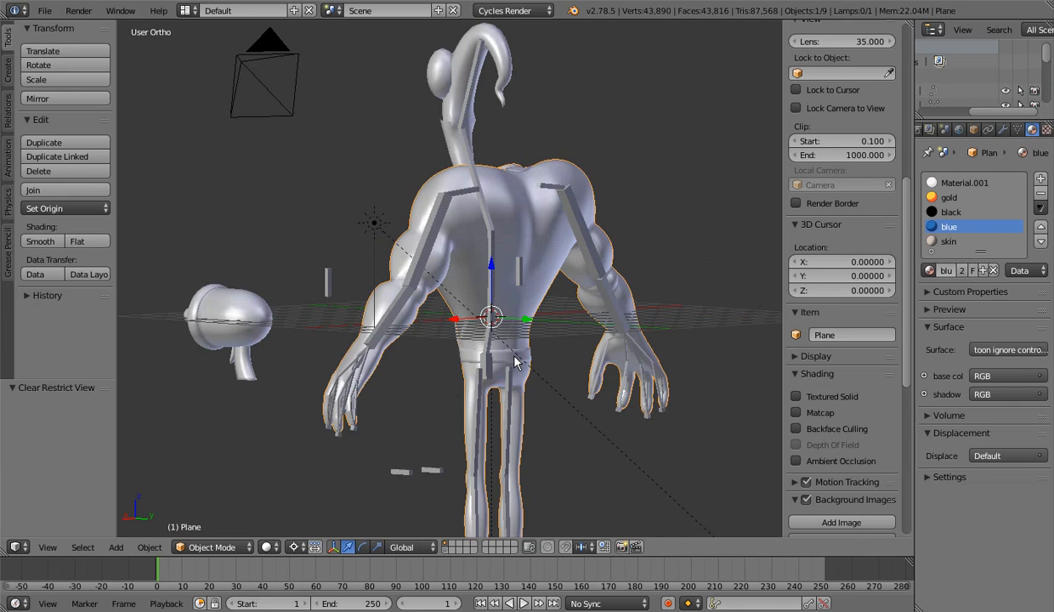
key("shift+z")
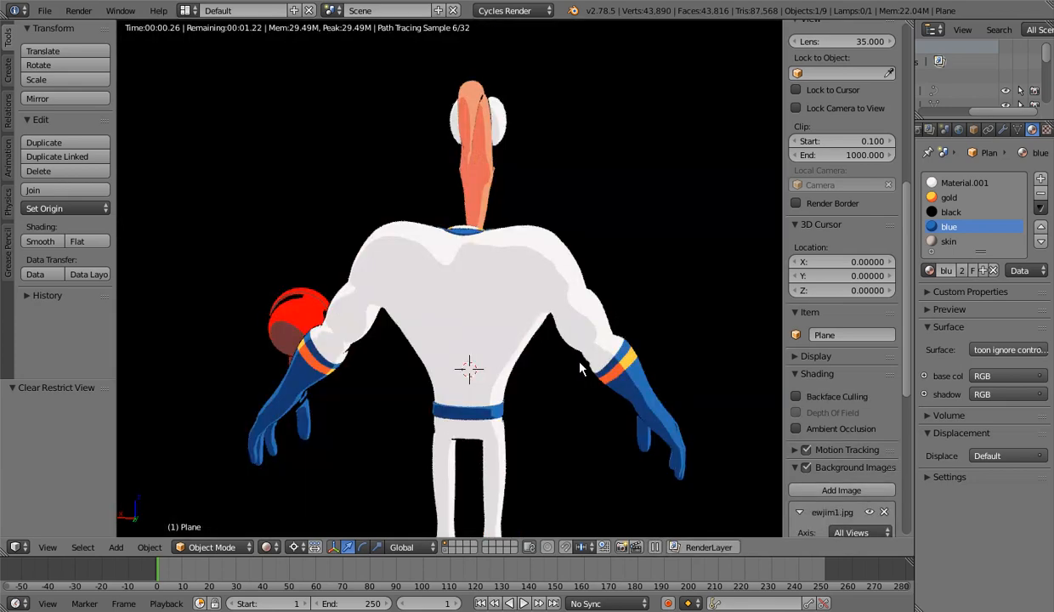
key("shift+z")
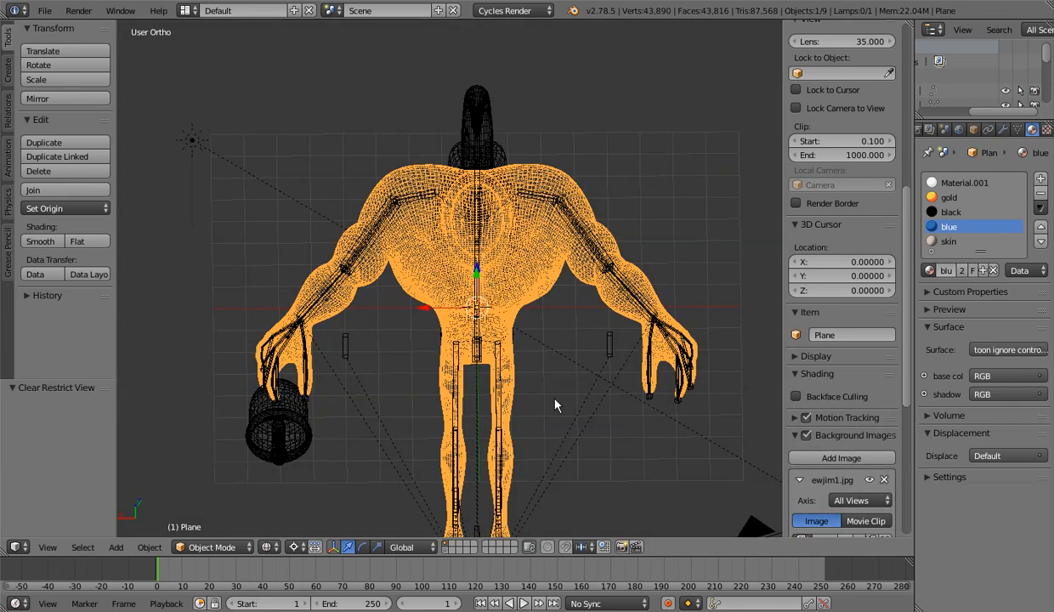
key("z")
mouse_move(554, 406)
middle_mouse_down()
mouse_move(583, 272)
mouse_move(575, 465)
middle_mouse_up()
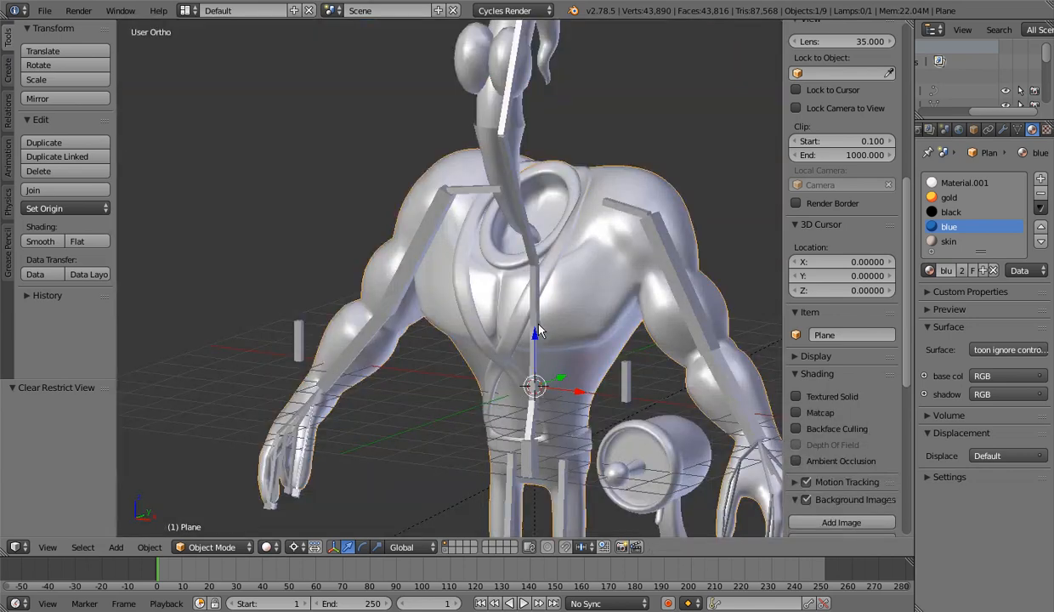
middle_click_drag(538, 331, 622, 328)
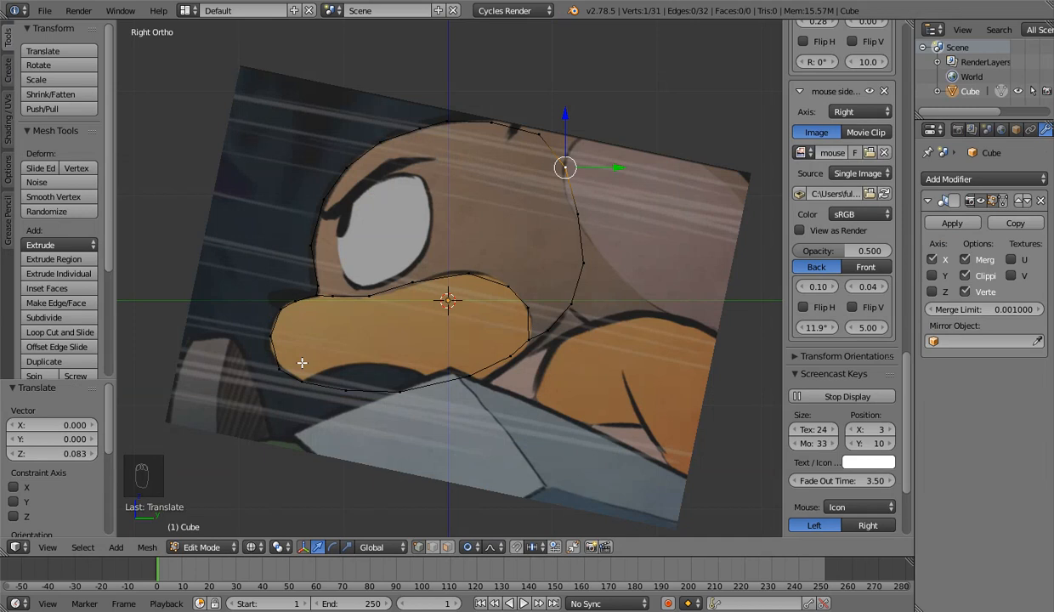
Nudge the two vertices on the muzzle's lower edge slightly with proportional editing to smooth the curve
scroll(301, 363, "up", 1)
right_click(395, 415)
key("g")
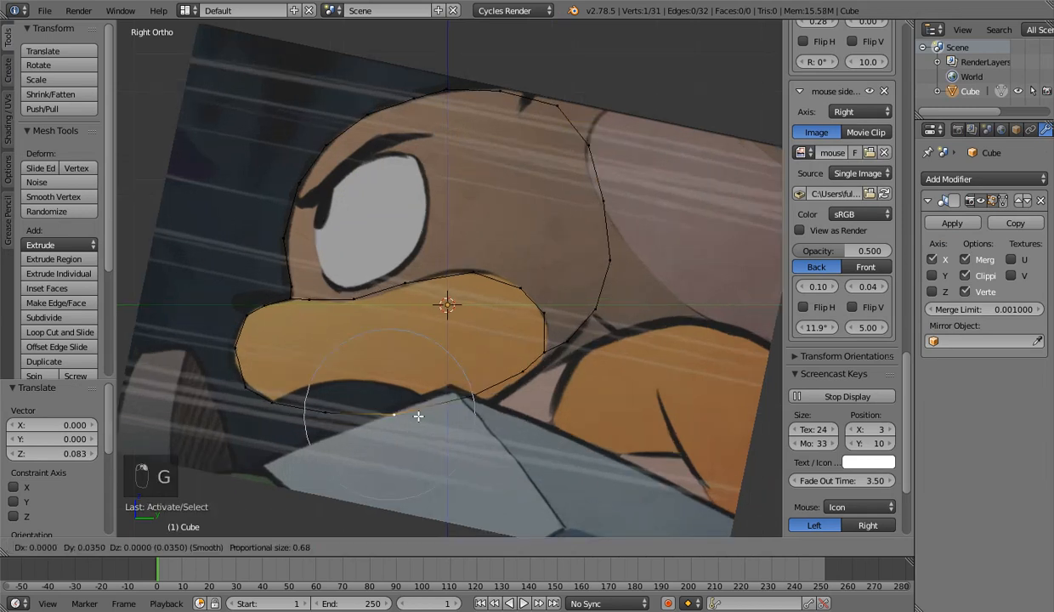
key("g")
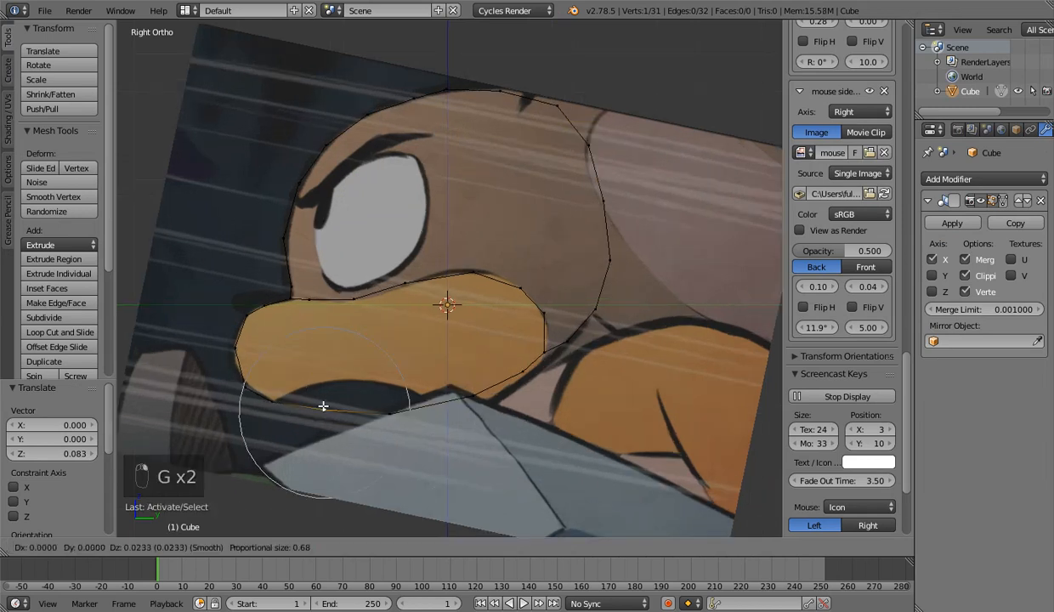
key("z")
key("z")
left_click(382, 403)
key("a")
key("a")
key("a")
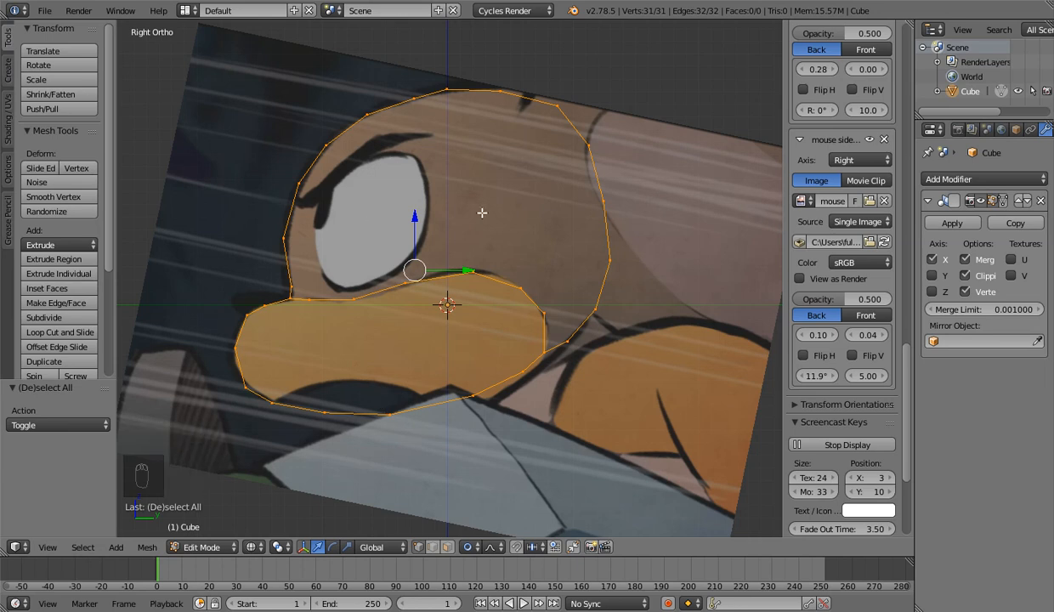
Select the vertex at the muzzle's upper back curve and turn off clipping in the Mirror modifier
key("KP_1")
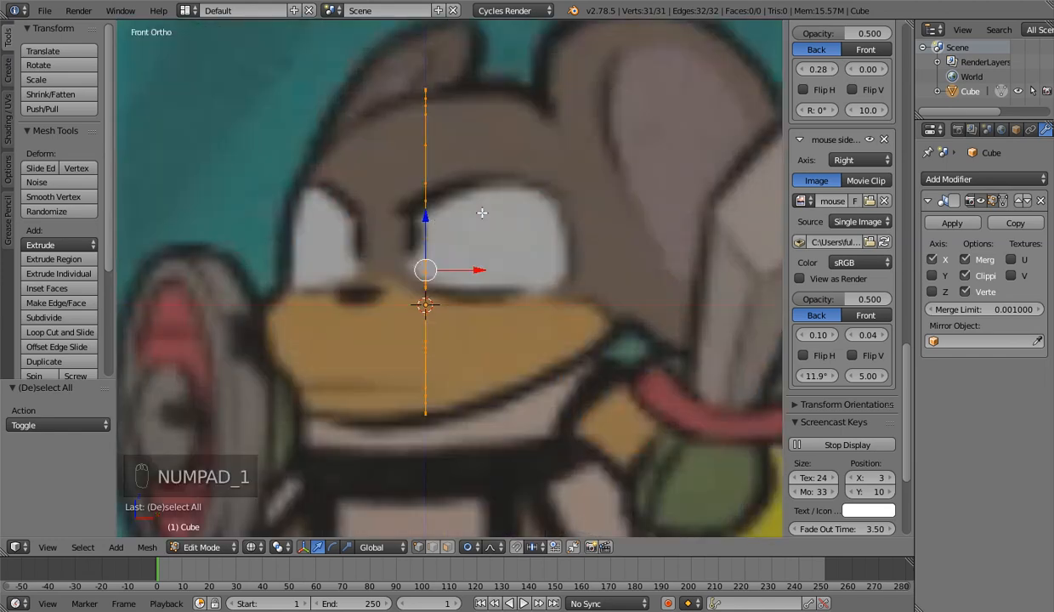
key("KP_3")
right_click(519, 286)
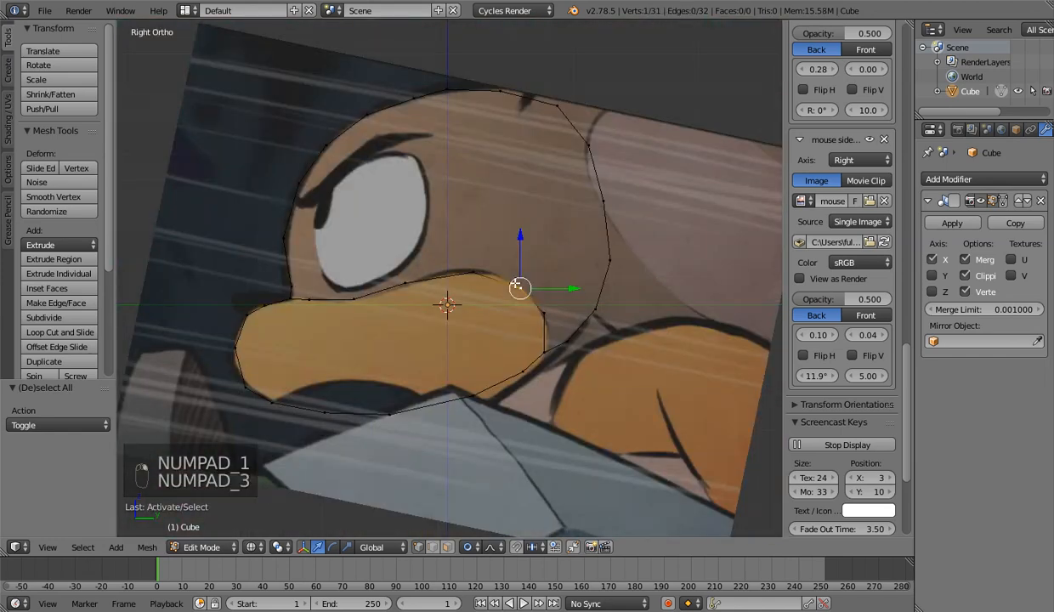
key("KP_1")
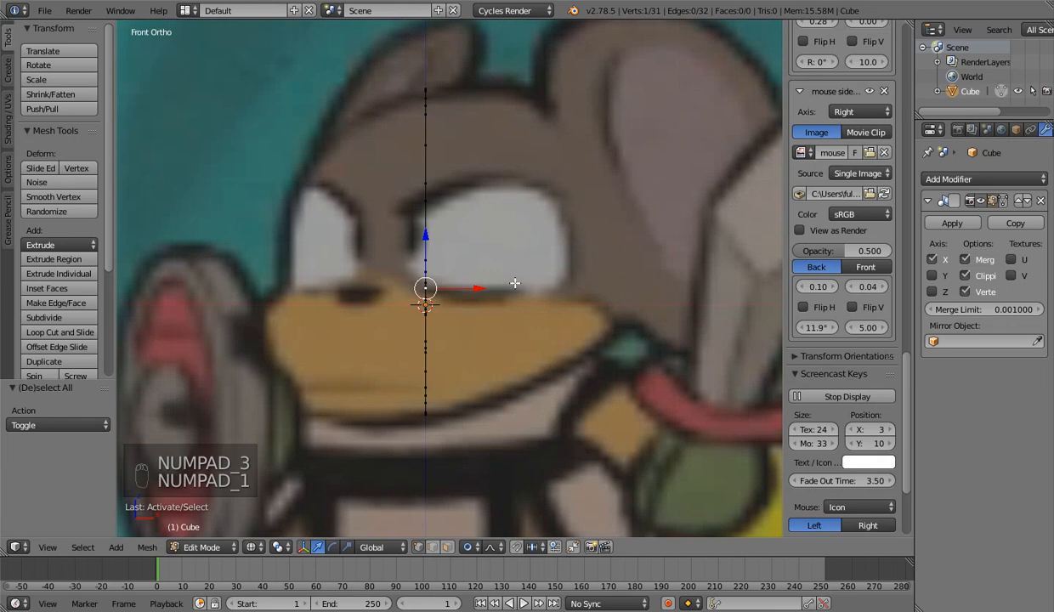
key("g")
left_click(965, 275)
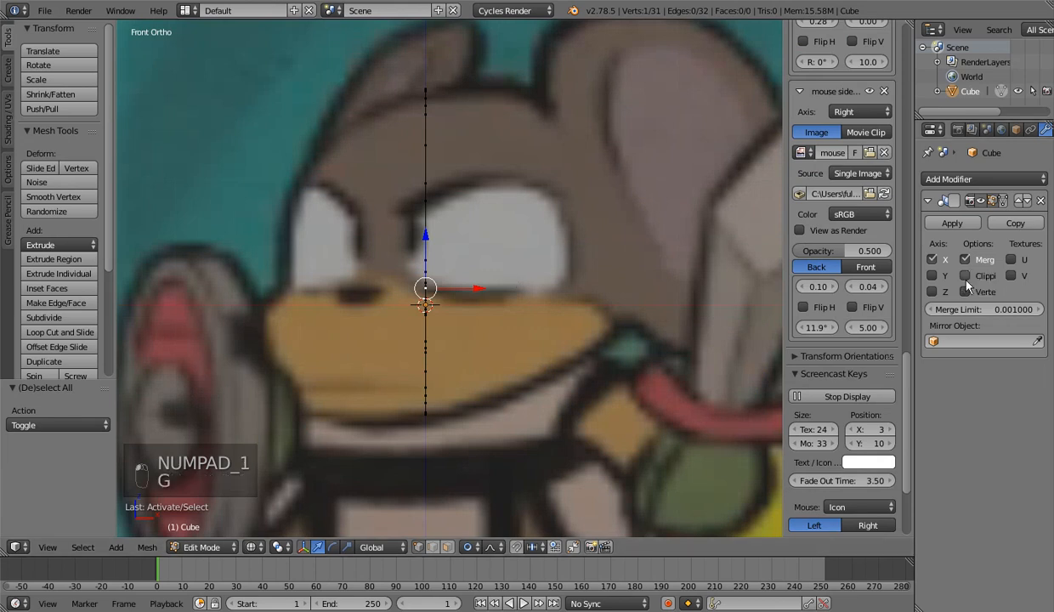
left_click(964, 292)
Pull the selected muzzle vertex outward 1.494 along X in front view, with smooth proportional editing at size 2.59
key("g")
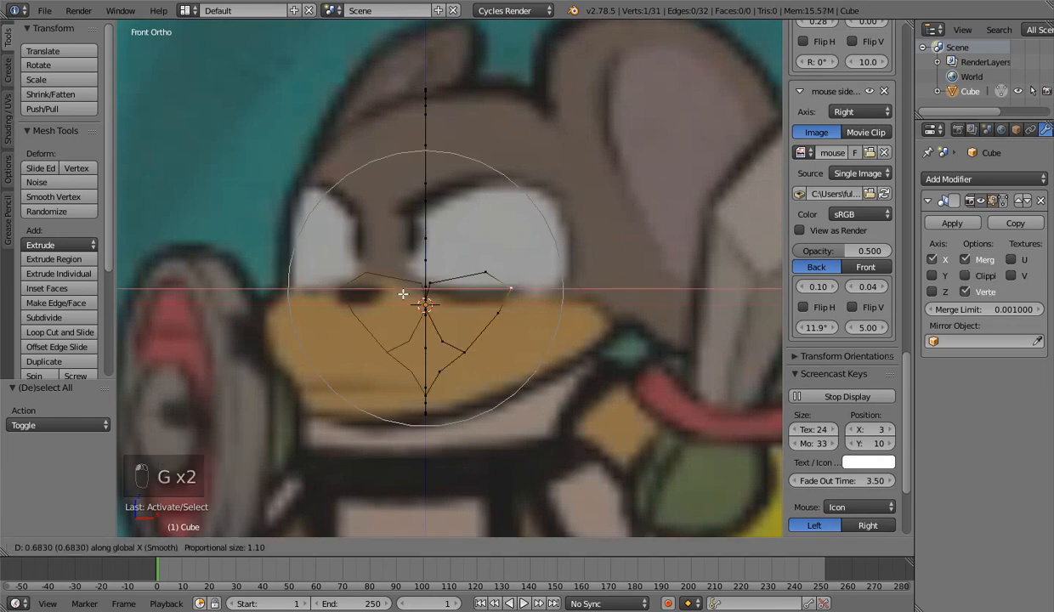
scroll(480, 309, "down", 8)
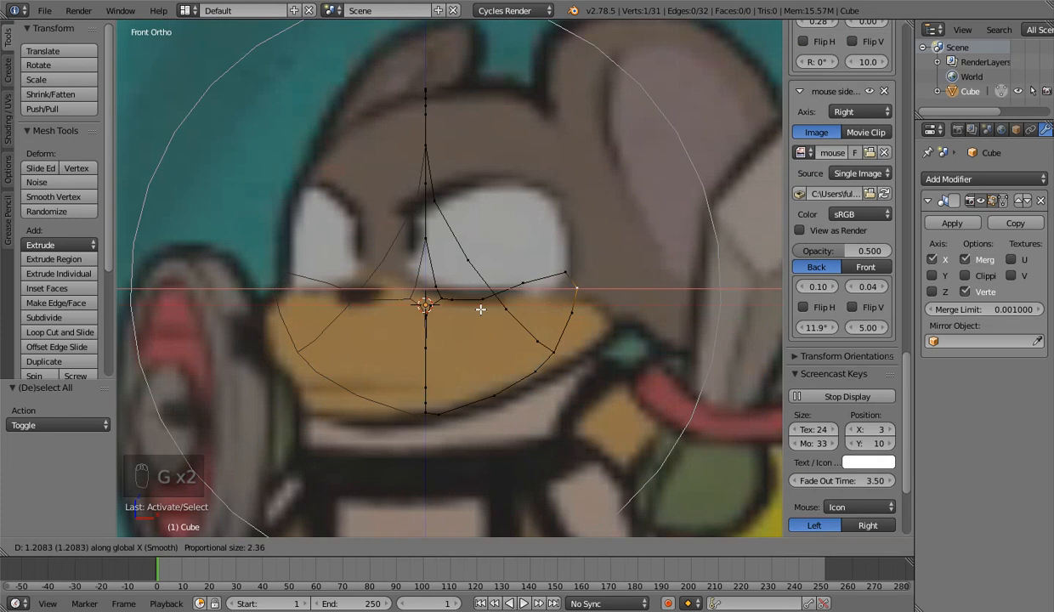
scroll(501, 311, "up", 1)
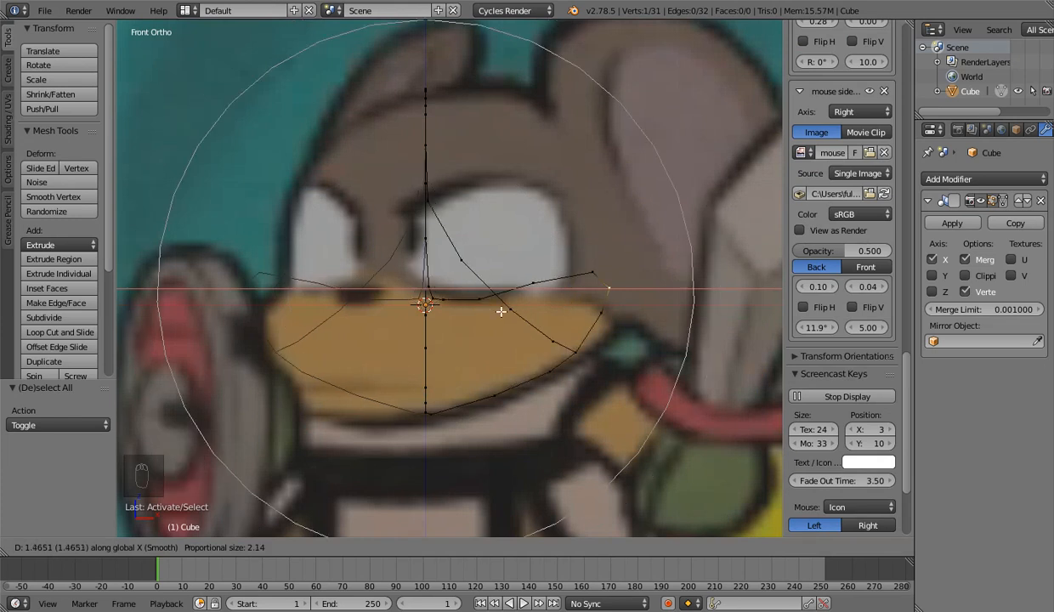
scroll(504, 312, "down", 1)
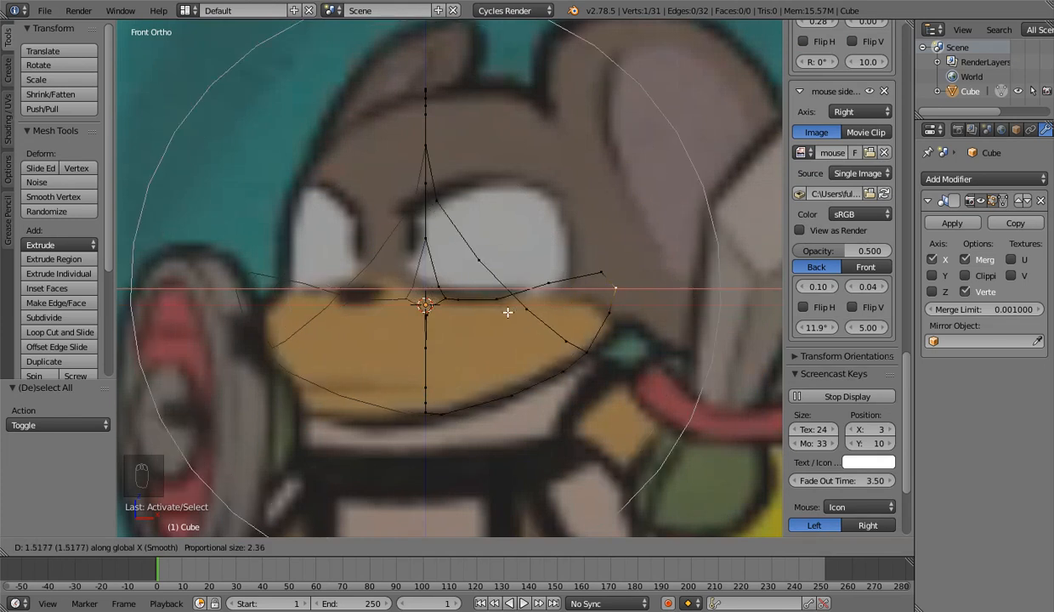
scroll(506, 313, "down", 1)
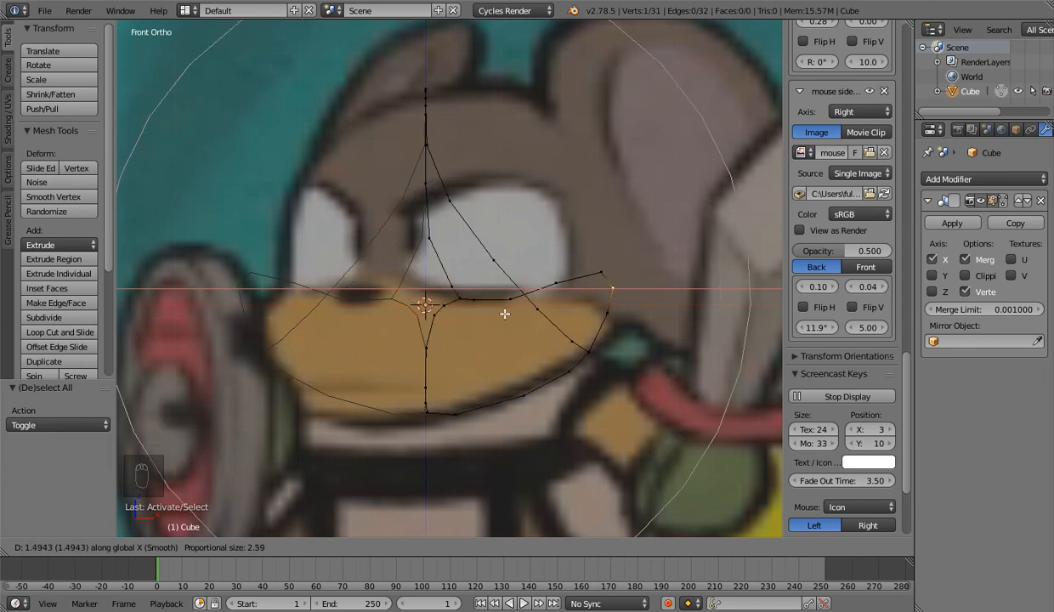
left_click(504, 313)
middle_click_drag(504, 314, 409, 423)
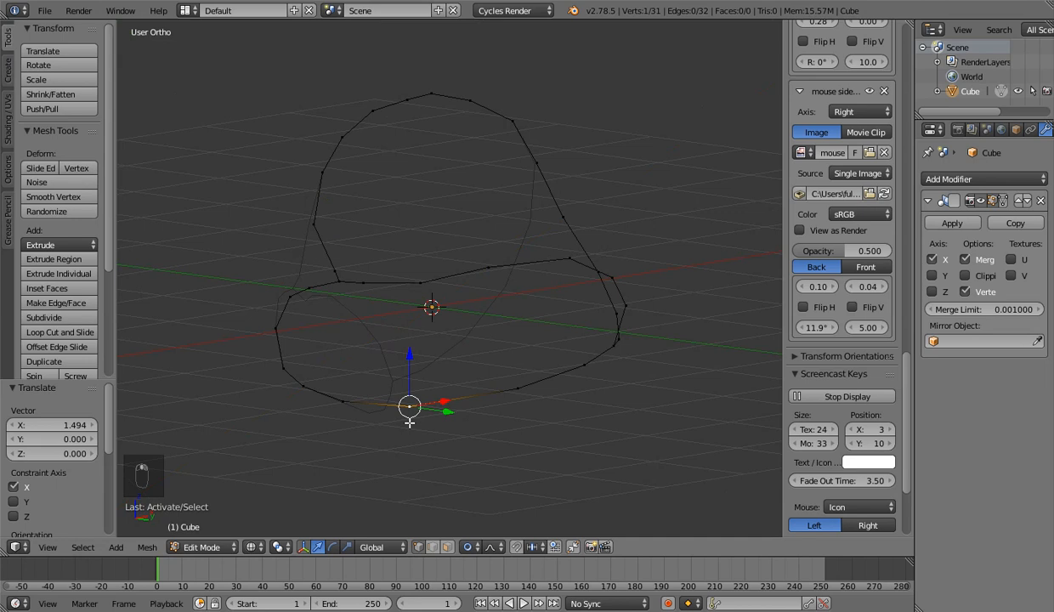
key("KP_7")
key("g")
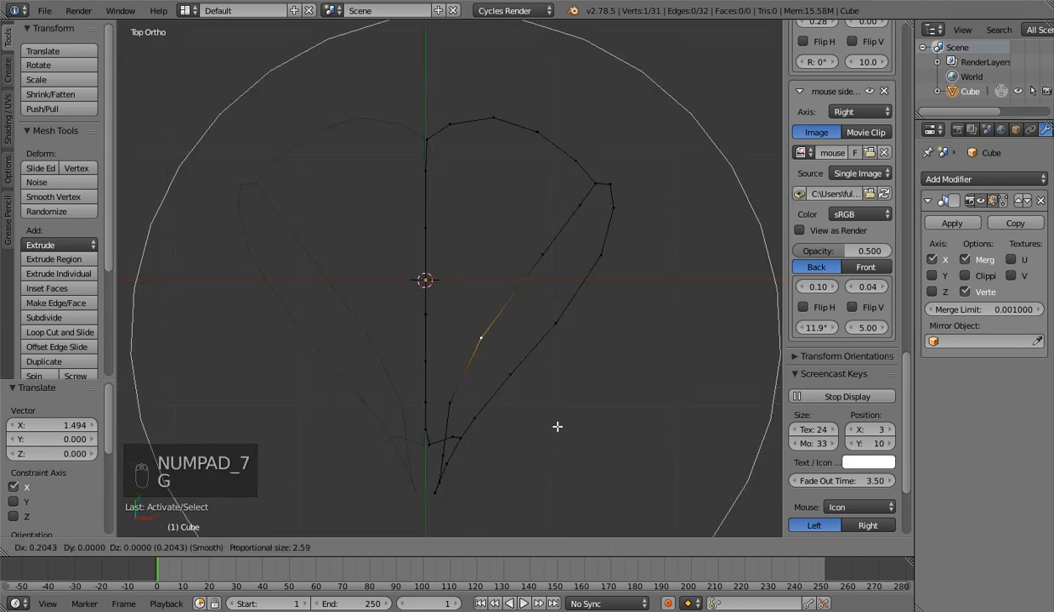
key("g")
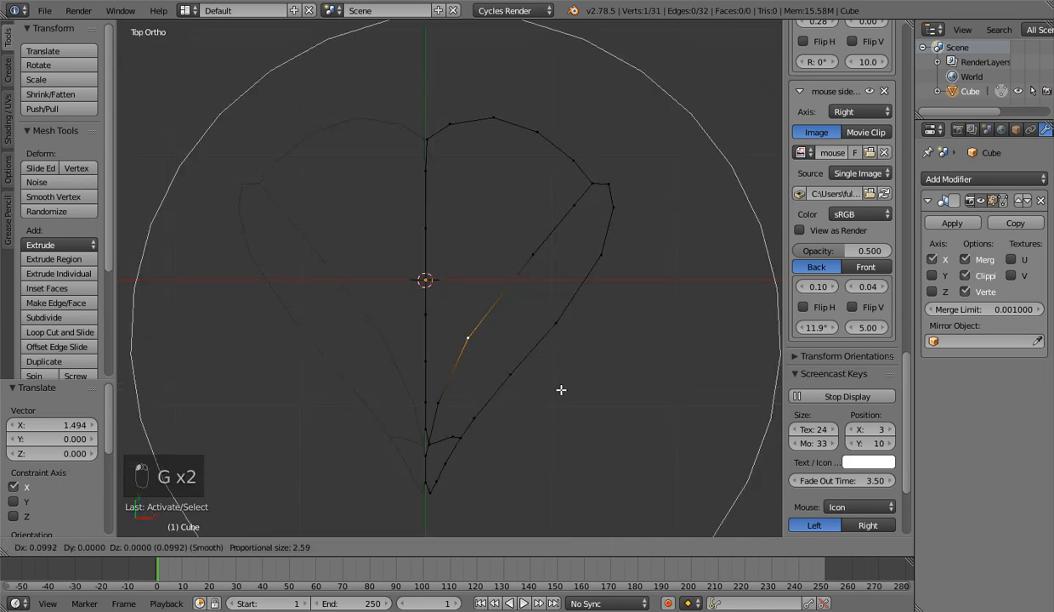
key("x")
scroll(620, 401, "down", 2)
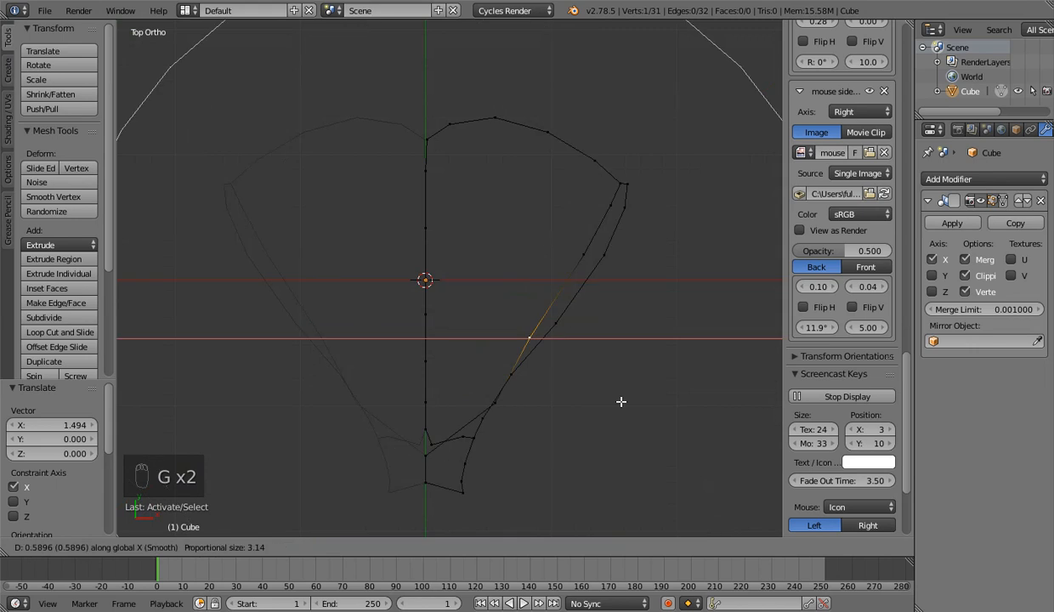
scroll(654, 421, "up", 4)
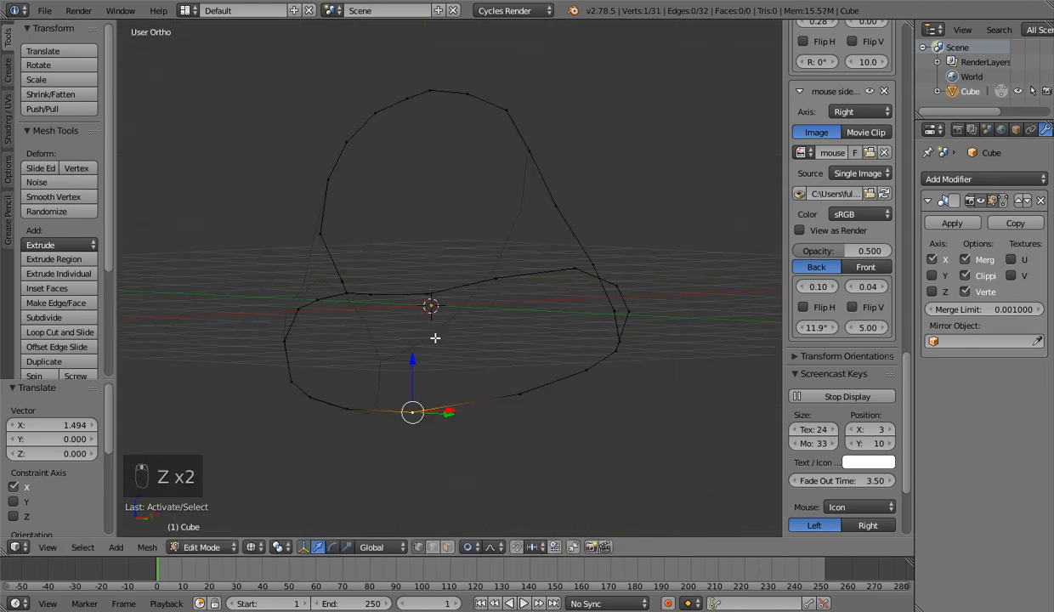
Move the vertices on the muzzle's upper front edge inward by -0.3 along X with proportional editing
middle_click_drag(435, 337, 469, 472)
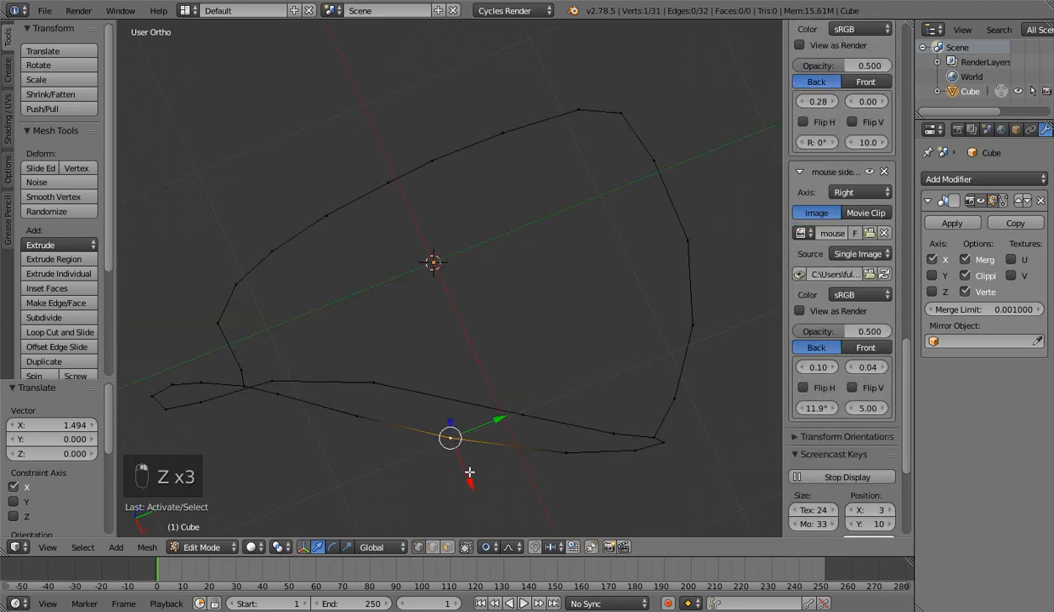
key("KP_7")
key("g")
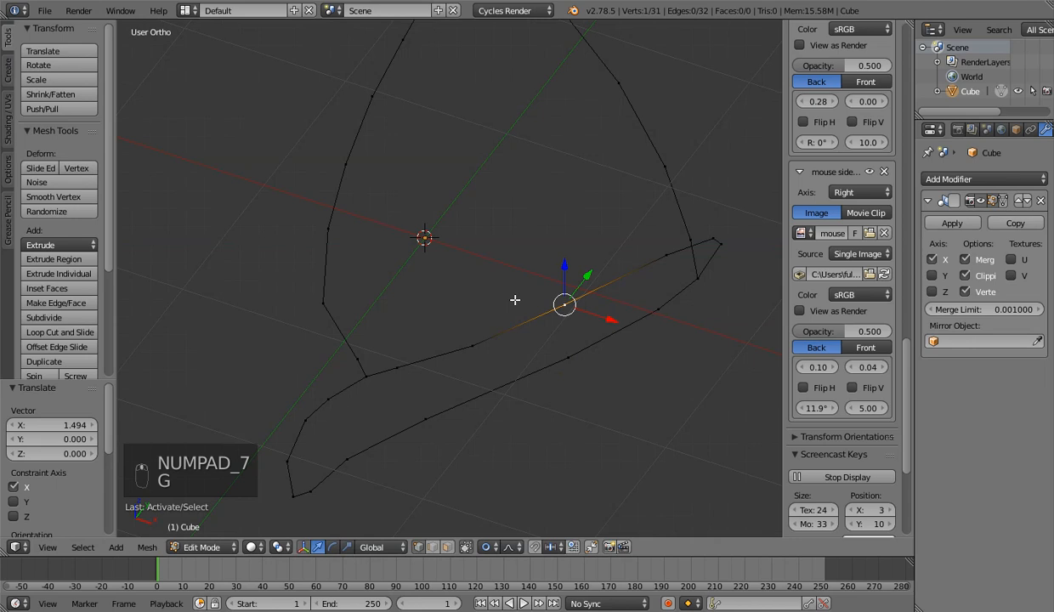
middle_click_drag(514, 299, 445, 379)
key("g")
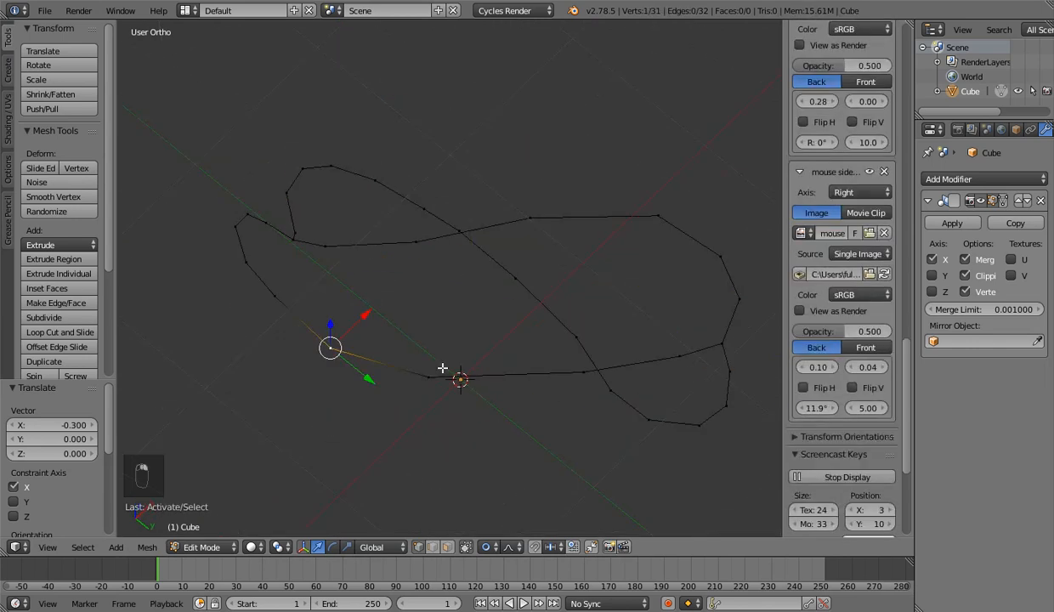
Rip the head outline from the muzzle's back corner and move the loose end -1.354 along X to the centre plane
key("KP_1")
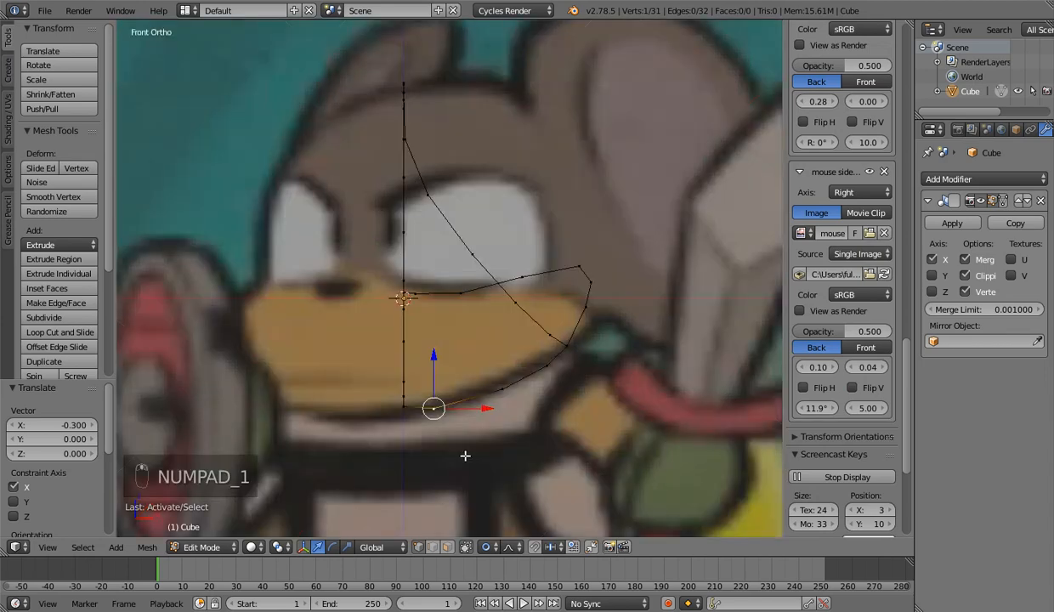
middle_click_drag(464, 456, 434, 370)
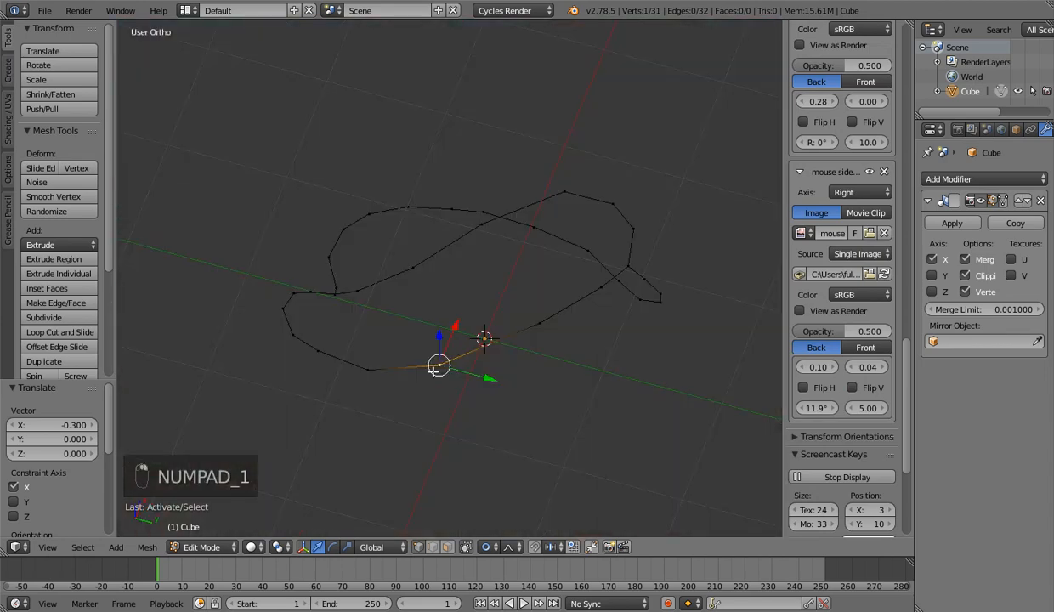
key("KP_1")
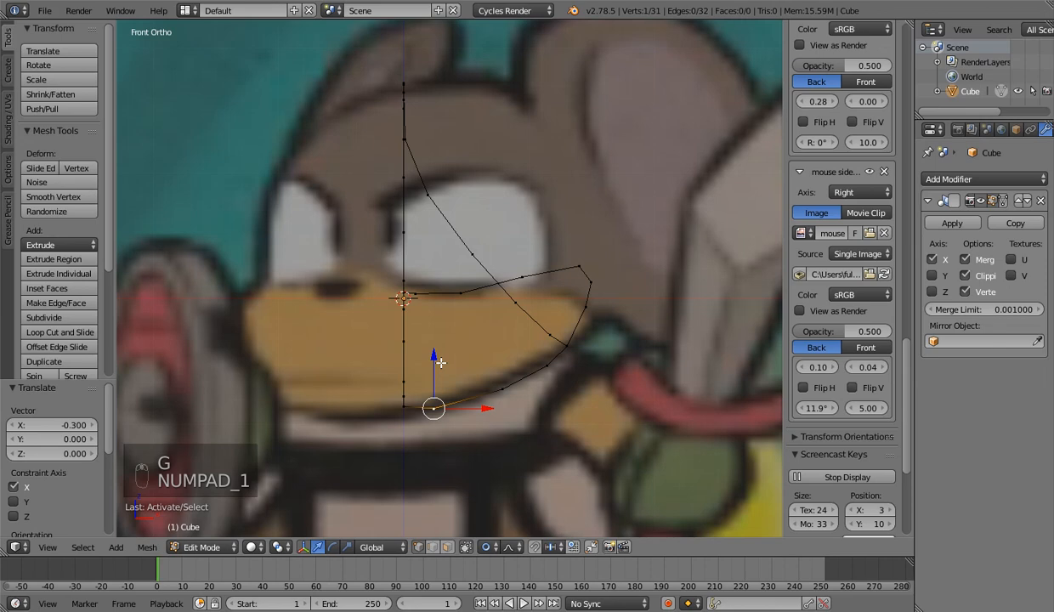
middle_click_drag(440, 363, 375, 352)
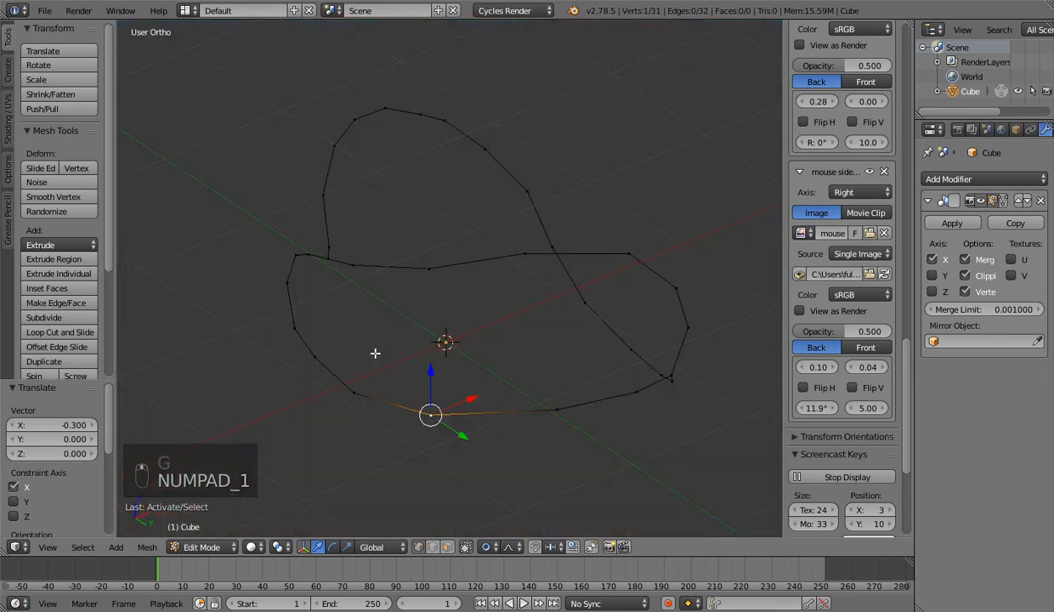
key("KP_3")
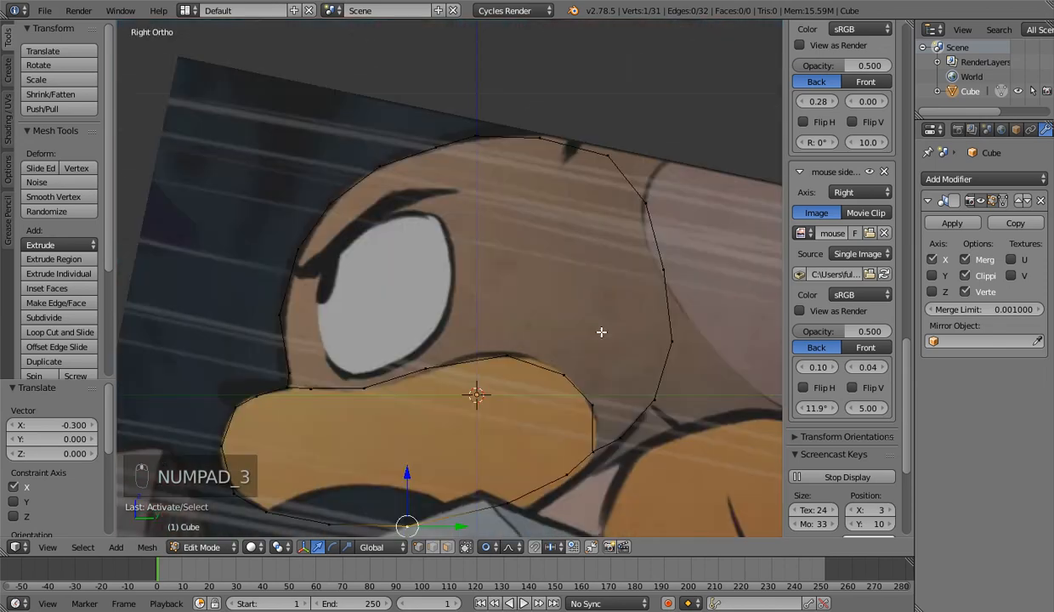
middle_click_drag(600, 331, 481, 319)
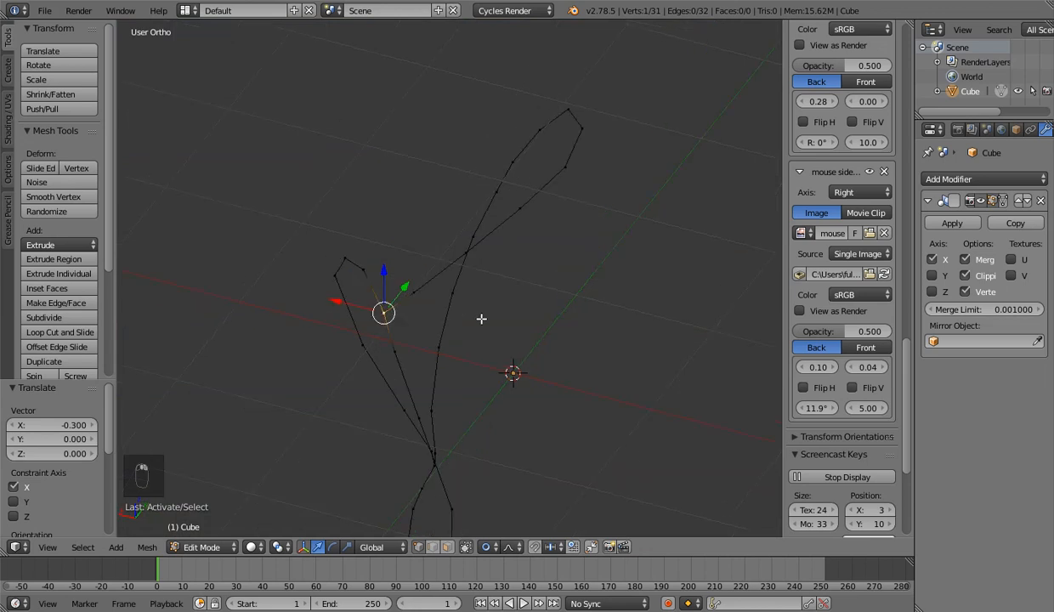
key("v")
key("g")
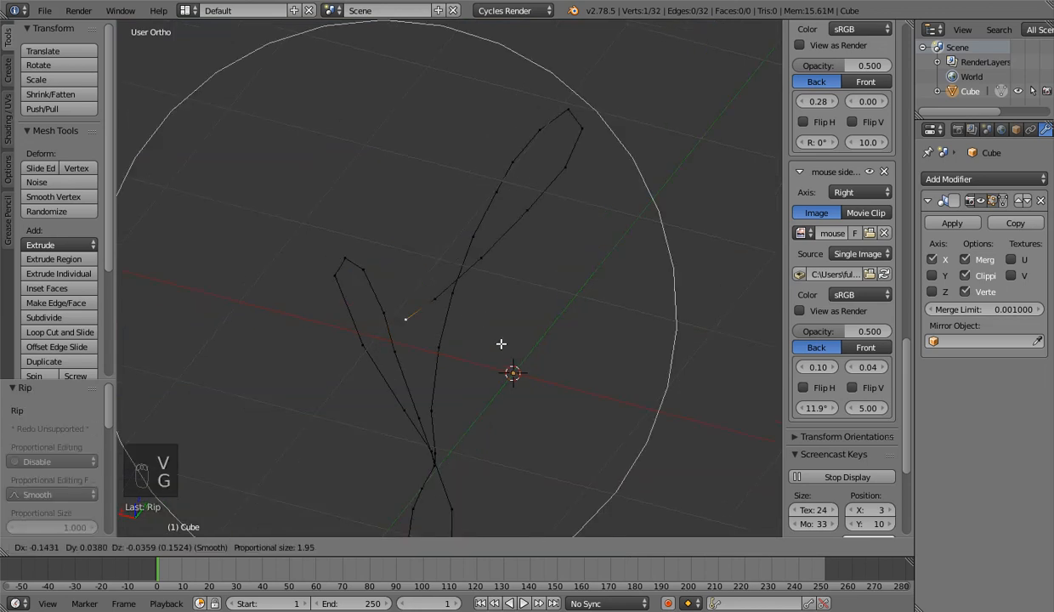
key("x")
left_click(596, 300)
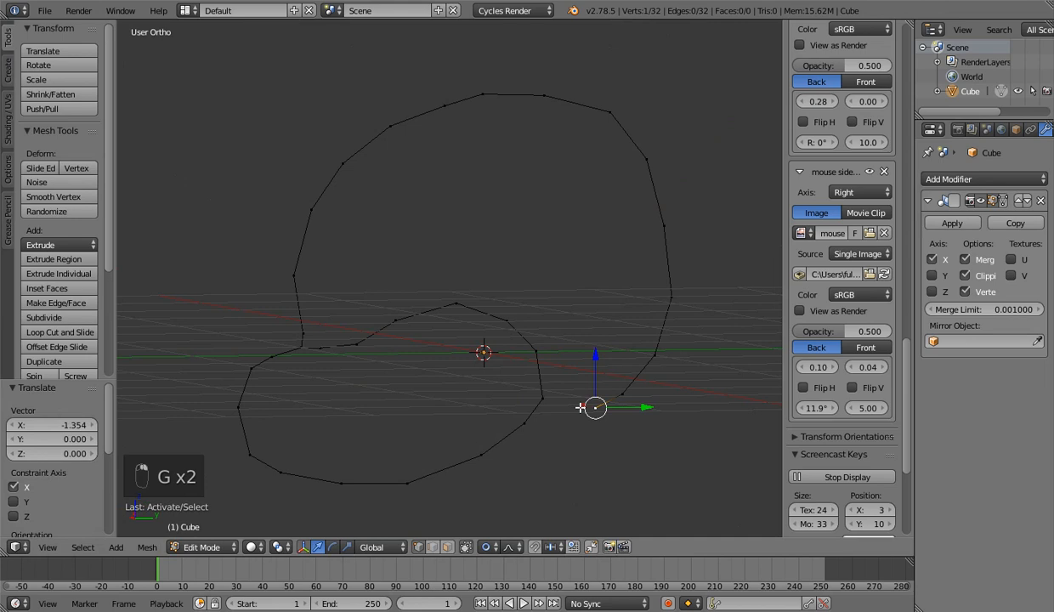
In right view, nudge the head's upper back vertex about -0.024 in Y and 0.019 in Z with proportional editing
key("KP_1")
key("KP_3")
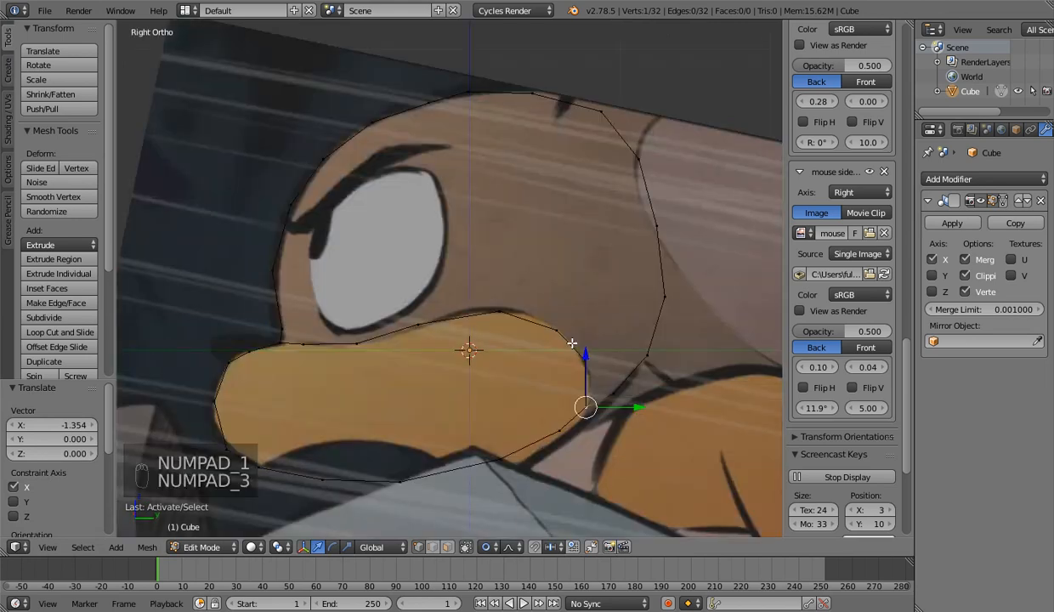
right_click(563, 336)
middle_click_drag(589, 337, 608, 339, "shift")
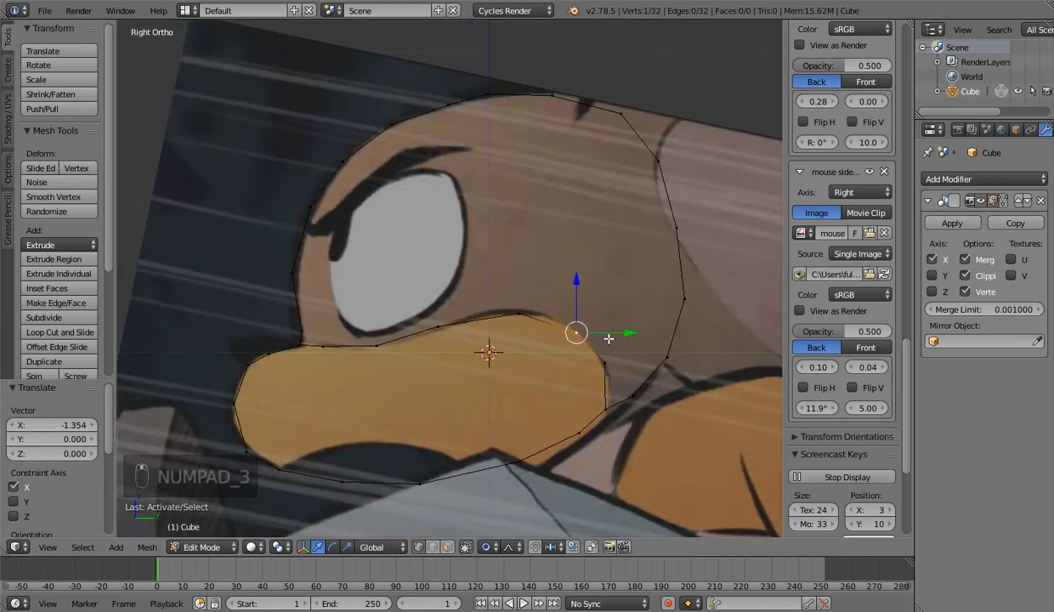
key("g")
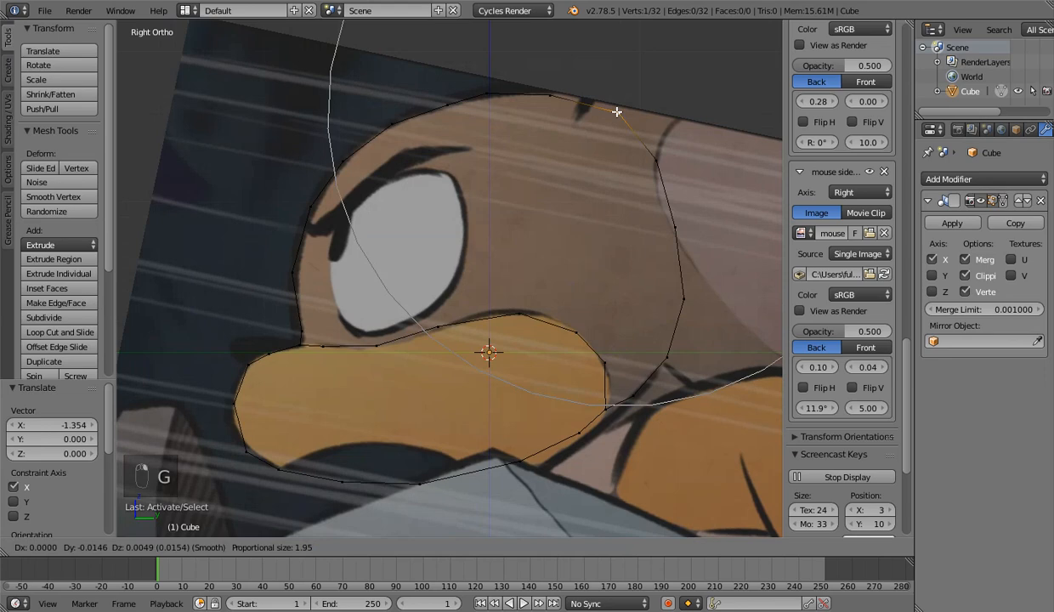
left_click(617, 112)
right_click(607, 362)
key("e")
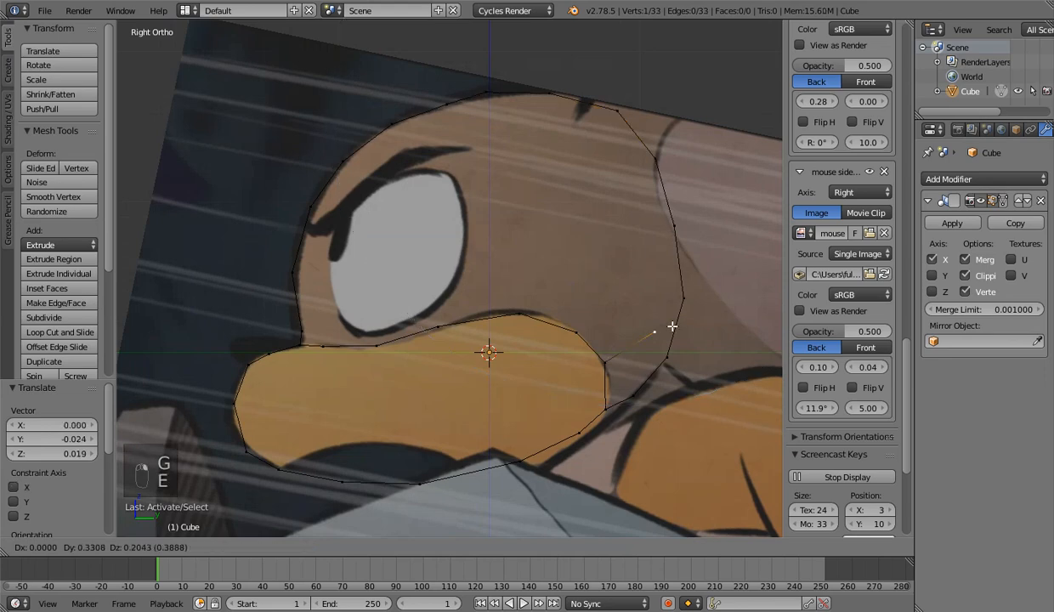
key("ctrl+z")
Deselect all vertices and check the muzzle outline against the front reference image
middle_click_drag(671, 326, 591, 388)
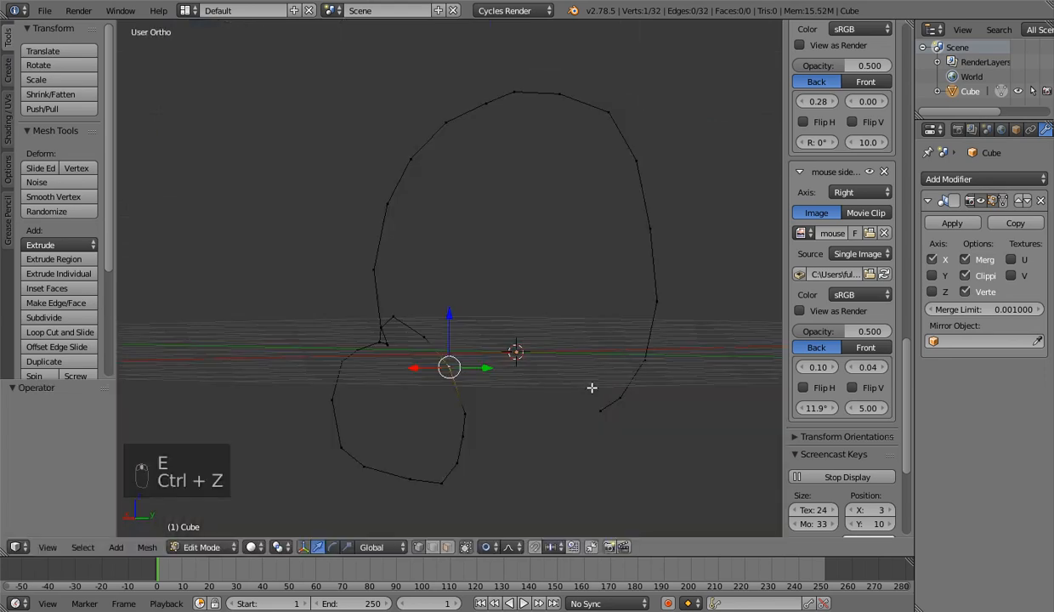
key("KP_1")
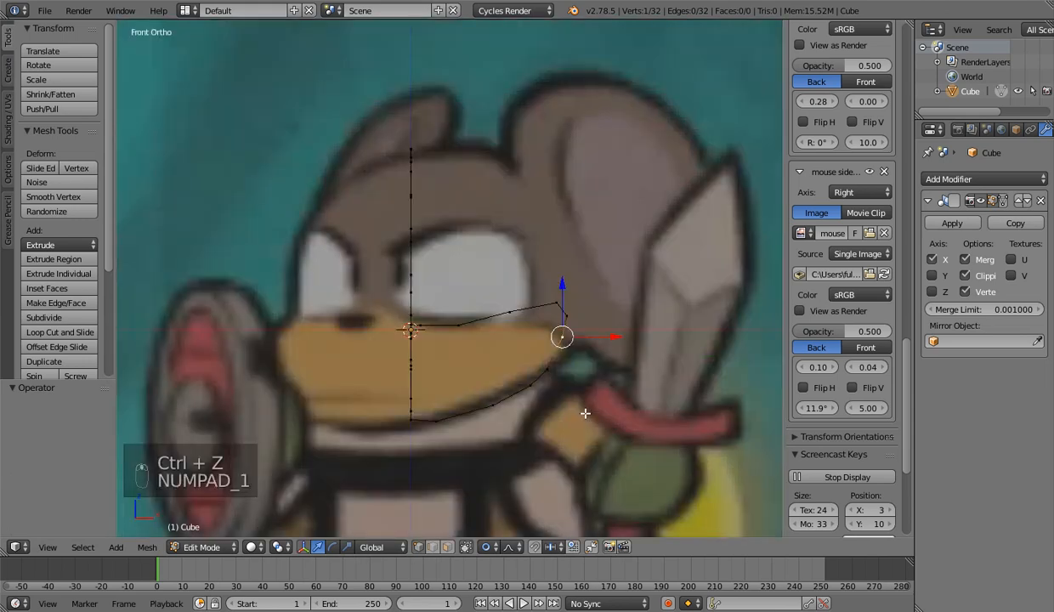
key("a")
key("a")
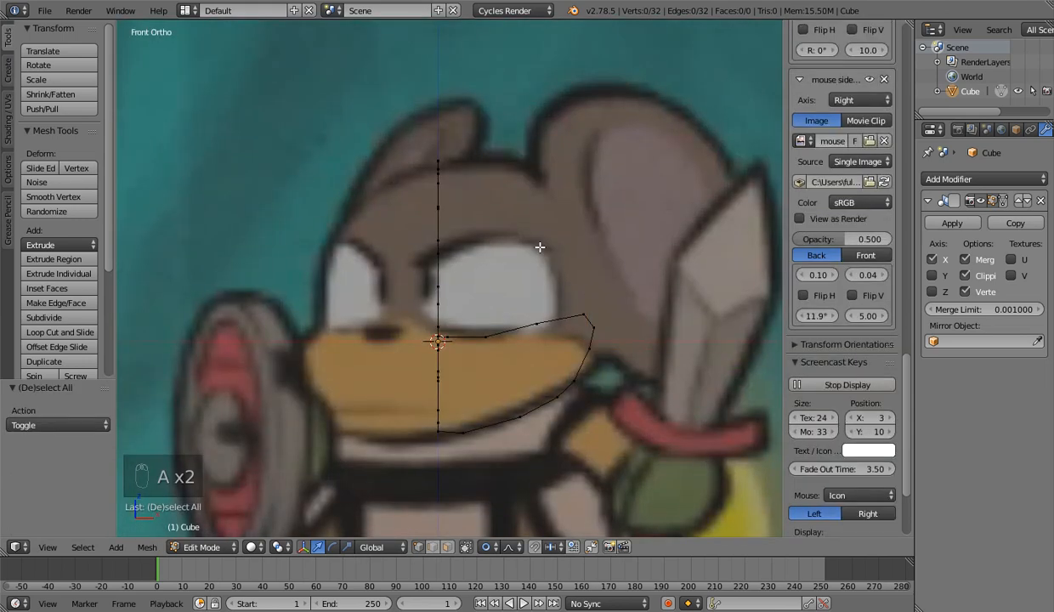
Trace the larger eye in front view with an open chain of six loose vertices, and leave nothing selected
left_click(537, 244, "ctrl")
left_click(491, 238, "ctrl")
left_click(449, 256, "ctrl")
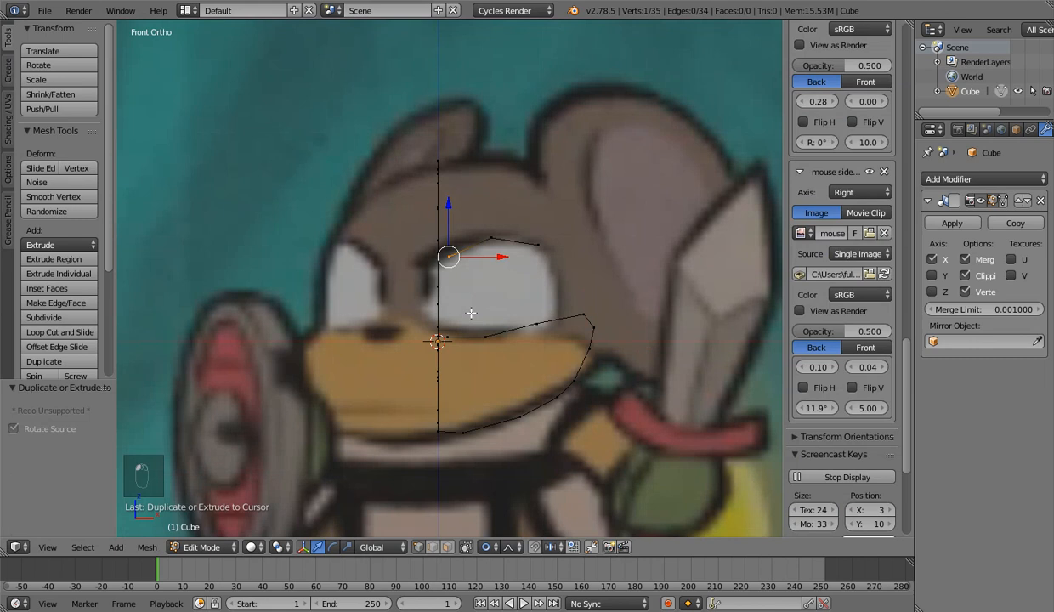
left_click(472, 315, "ctrl")
left_click(534, 324, "ctrl")
left_click(547, 266, "ctrl")
key("a")
key("a")
key("a")
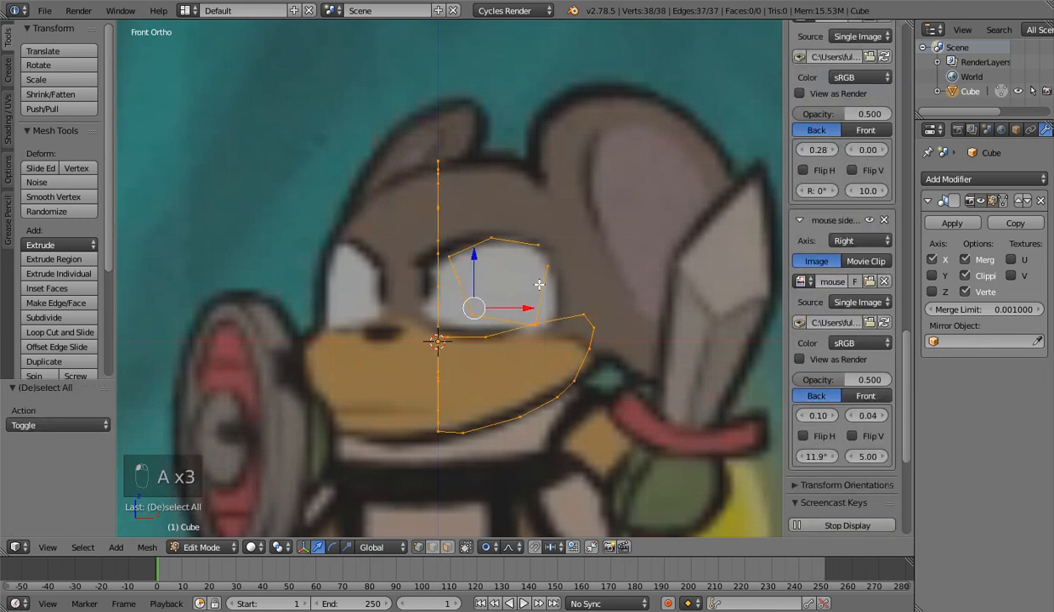
Show the mesh as wireframe and move the eye outline's last vertex -0.021 along X and 0.105 along Z
key("z")
right_click(546, 266)
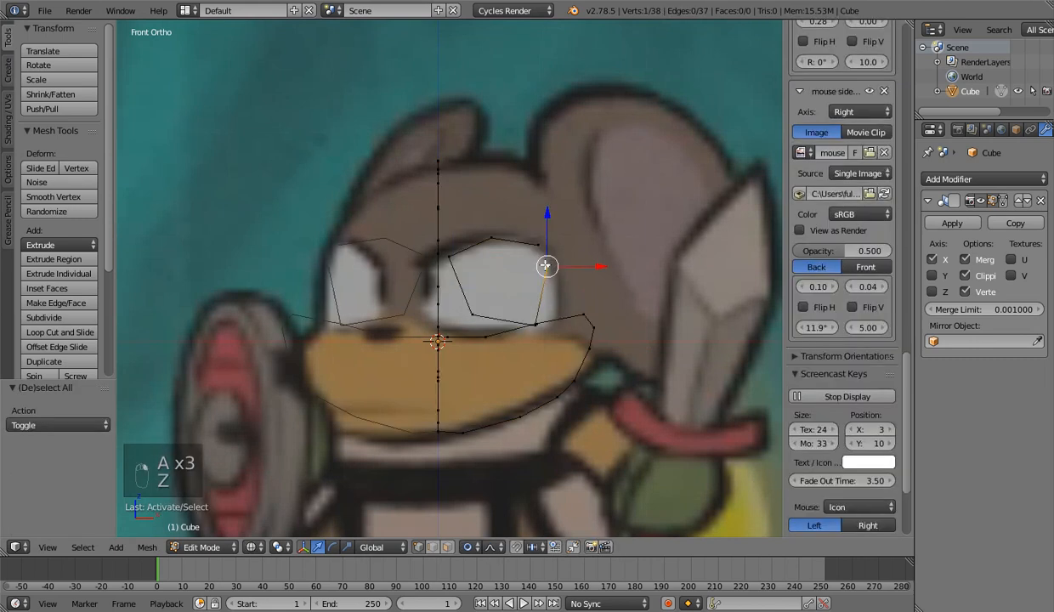
key("g")
left_click(545, 255)
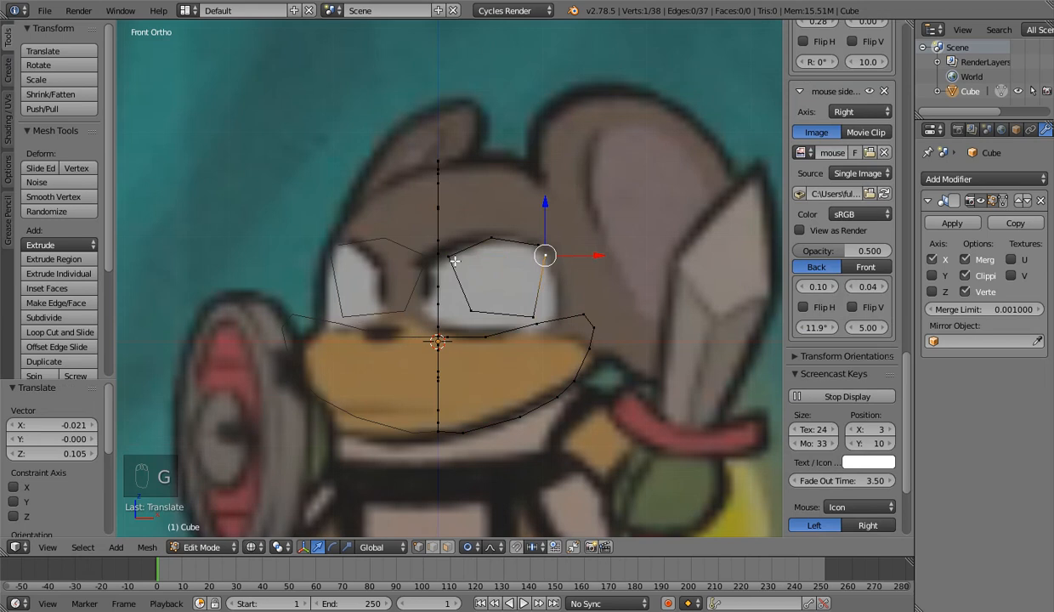
Extrude the whole eye outline in place and disable proportional editing
right_click(455, 260, "alt")
key("e")
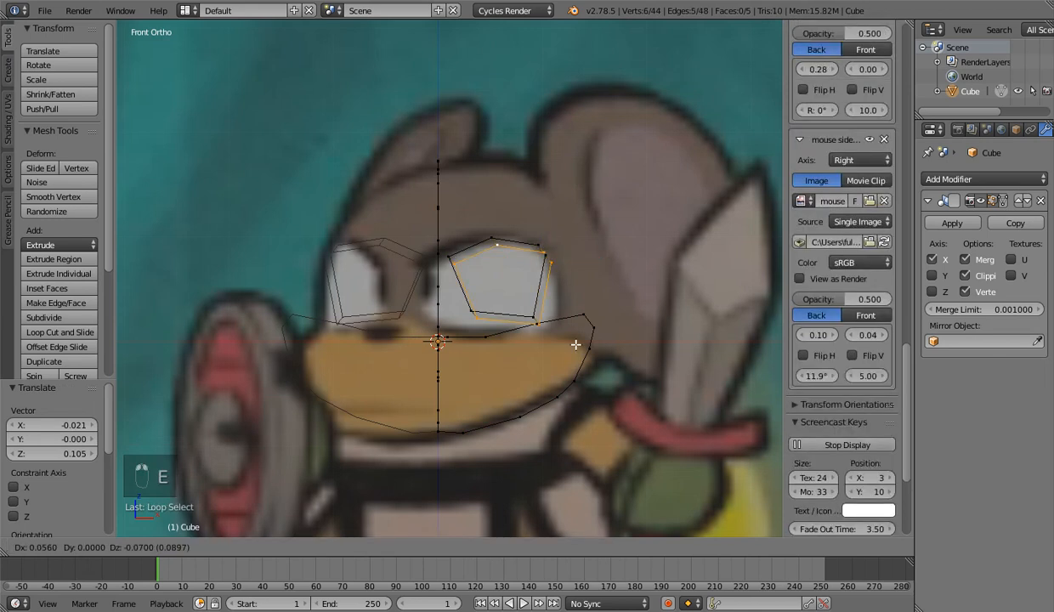
right_click(576, 344)
left_click(478, 544)
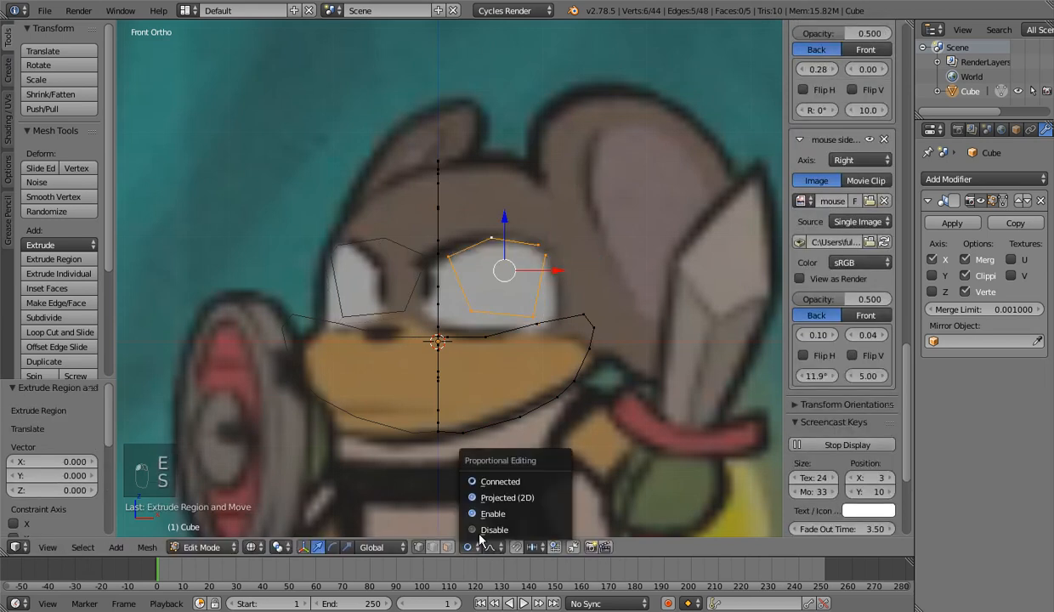
left_click(480, 529)
Try scaling the extruded eye outline by 1.256 and extruding a second ring scaled by 1.484
key("s")
key("s")
left_click(659, 421)
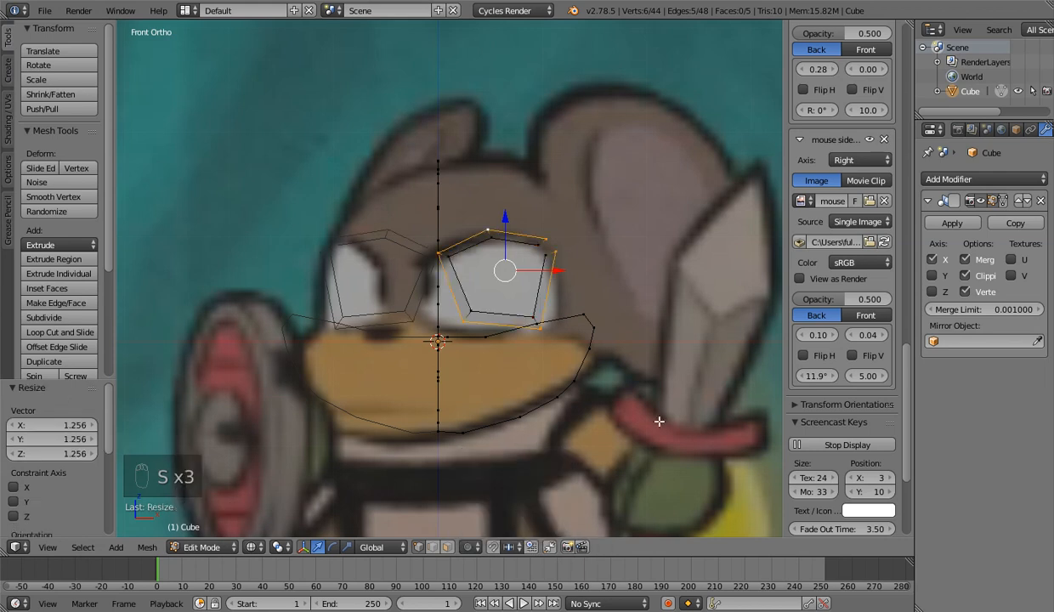
key("e")
key("s")
left_click(652, 483)
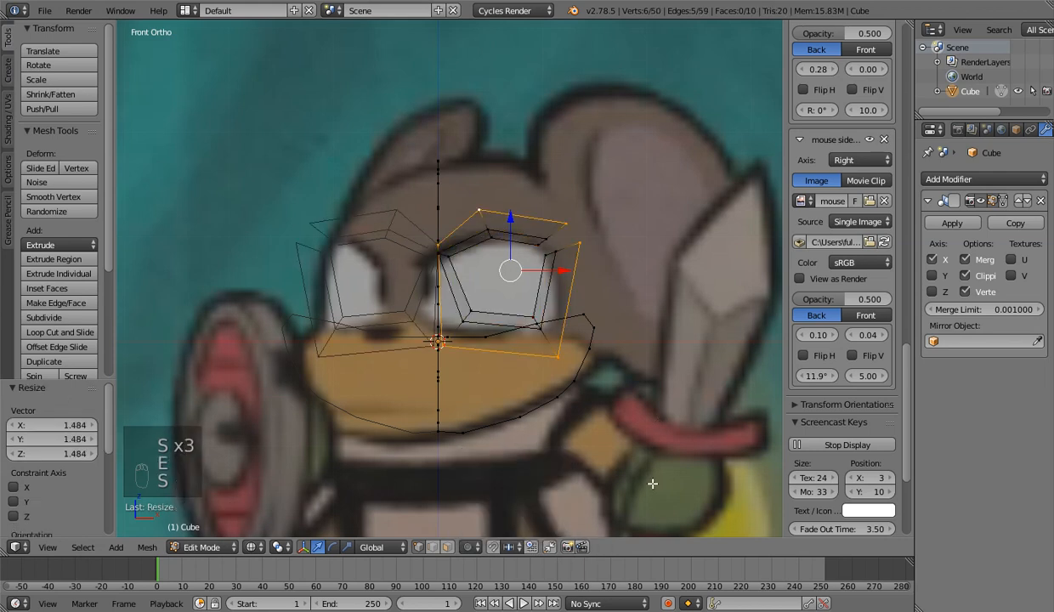
Undo the ring extrusions around the eye and delete all vertices of the eye outline
key("ctrl+z")
key("ctrl+z")
key("ctrl+z")
key("ctrl+z")
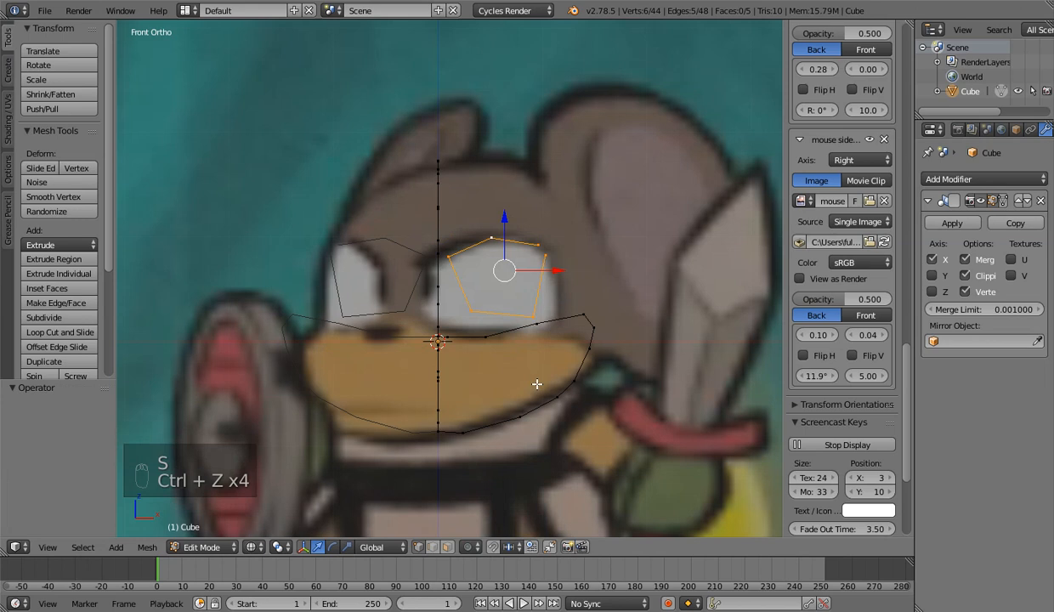
key("x")
left_click(494, 320)
key("x")
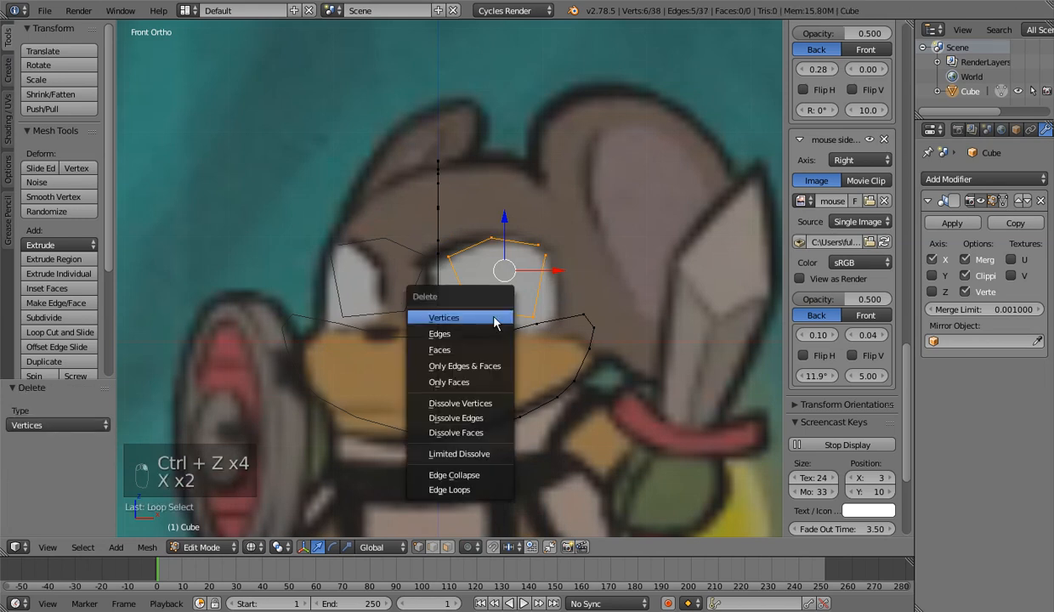
left_click(494, 319)
Extend a mouth line of two vertices outward from the muzzle's lower front centre vertex, following the front reference
right_click(438, 412)
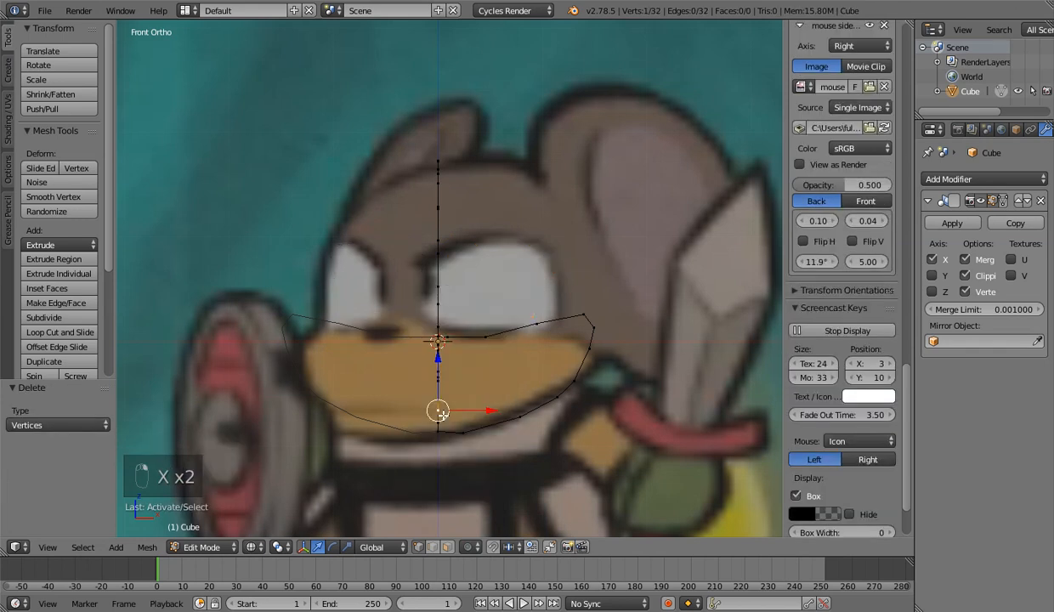
key("a")
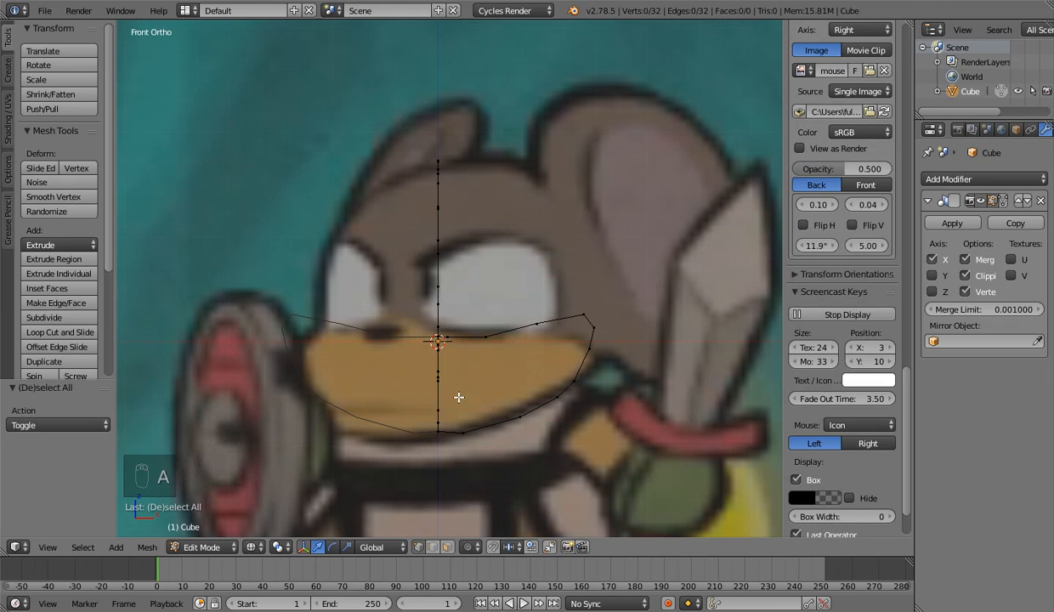
key("e")
left_click(484, 401, "ctrl")
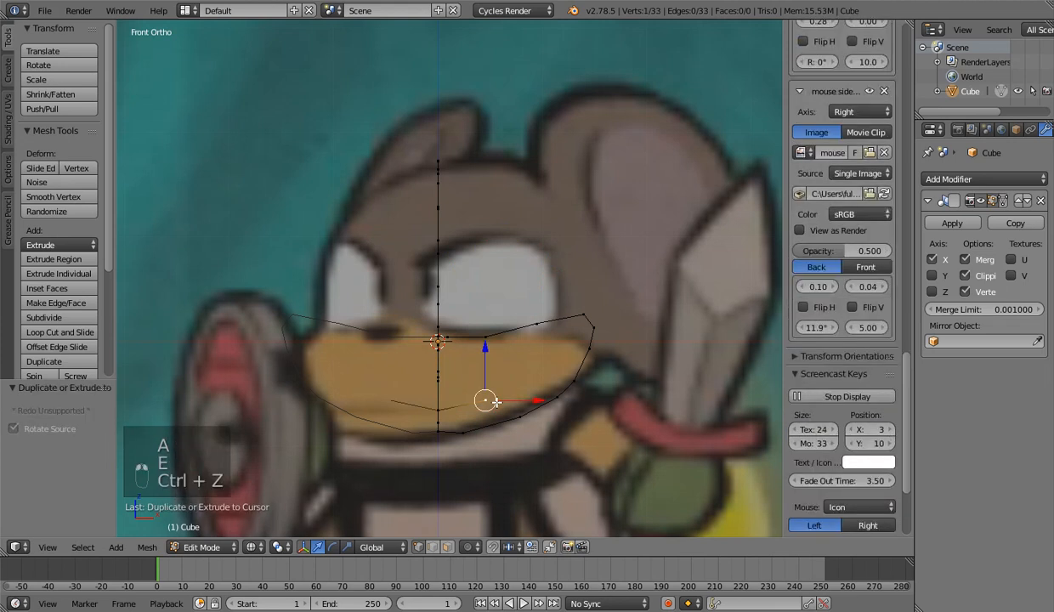
left_click(525, 394, "ctrl")
Try extruding the mouth line's outer edge upward by 0.175 in Z and extending it back to the centre line
right_click(442, 405)
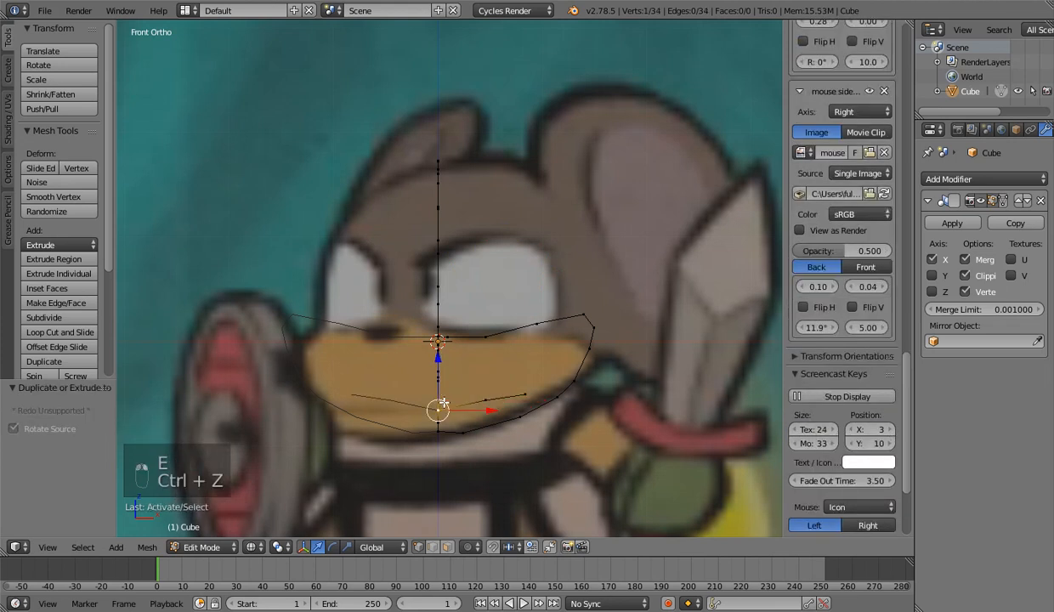
key("e")
left_click(500, 377)
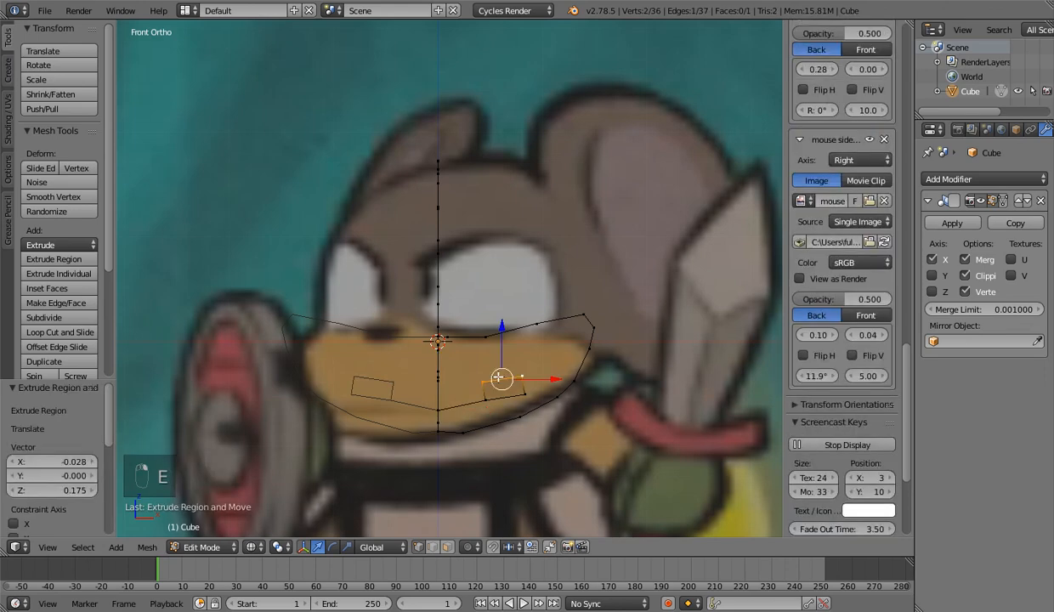
key("e")
left_click(480, 375)
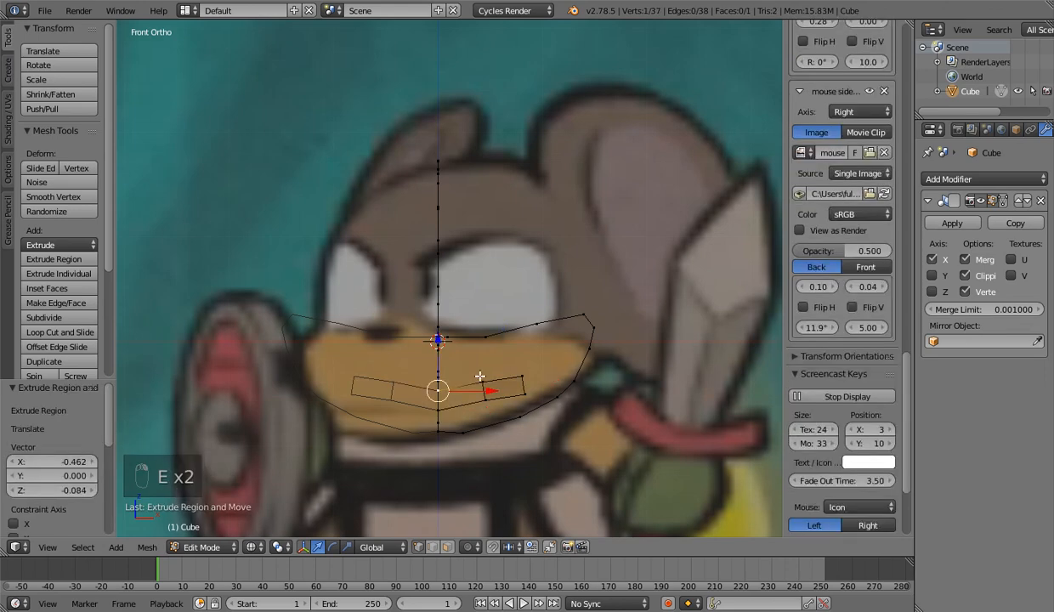
middle_click_drag(480, 376, 480, 393)
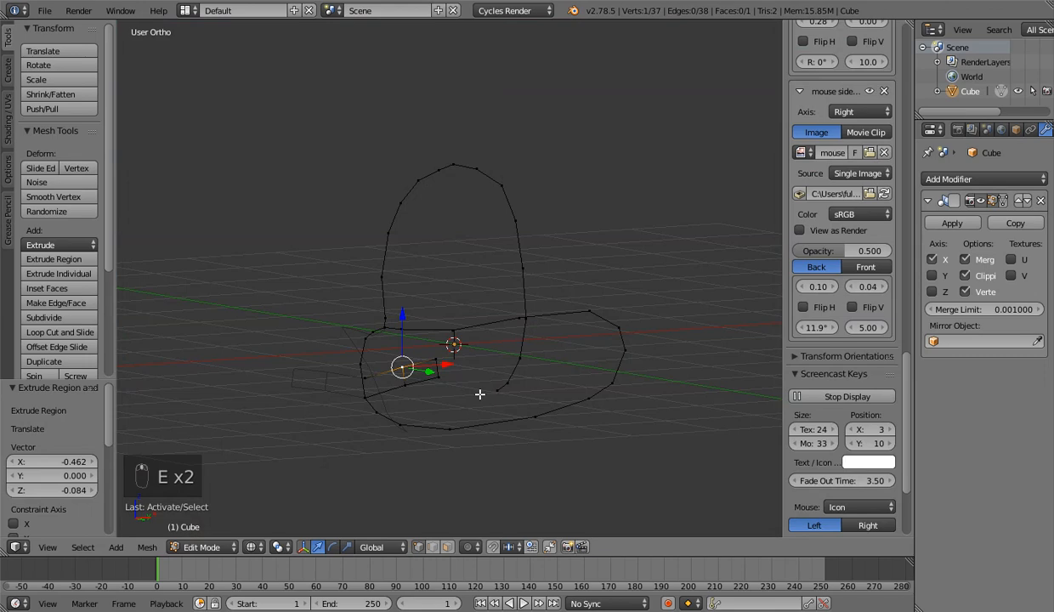
Undo the strip extrusions and compare the mouth line with the side and front references
key("ctrl+z")
key("ctrl+z")
key("ctrl+z")
key("ctrl+z")
key("ctrl+z")
key("KP_3")
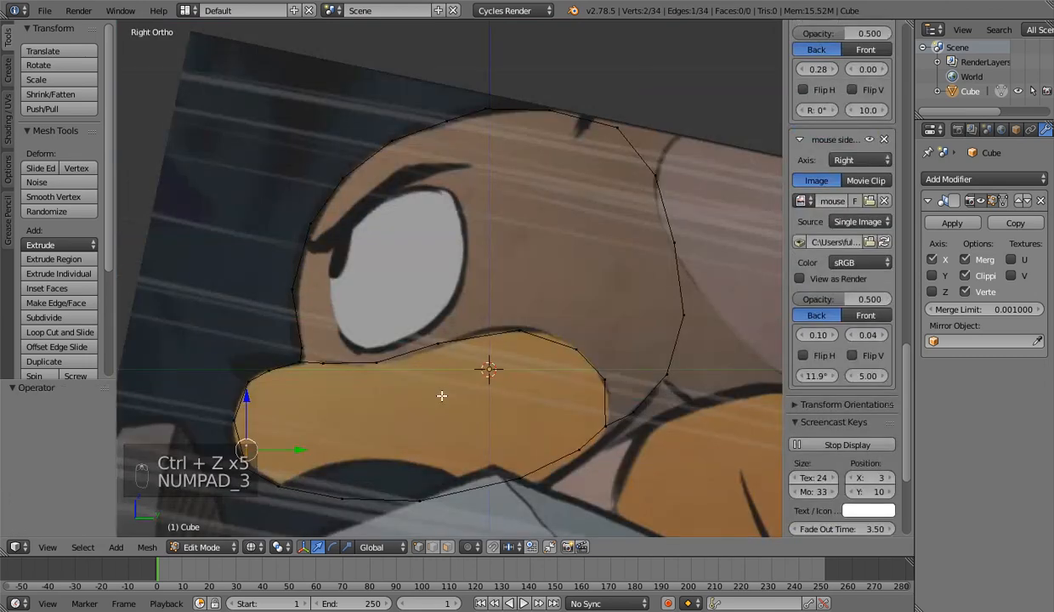
key("KP_1")
key("KP_1")
key("KP_1")
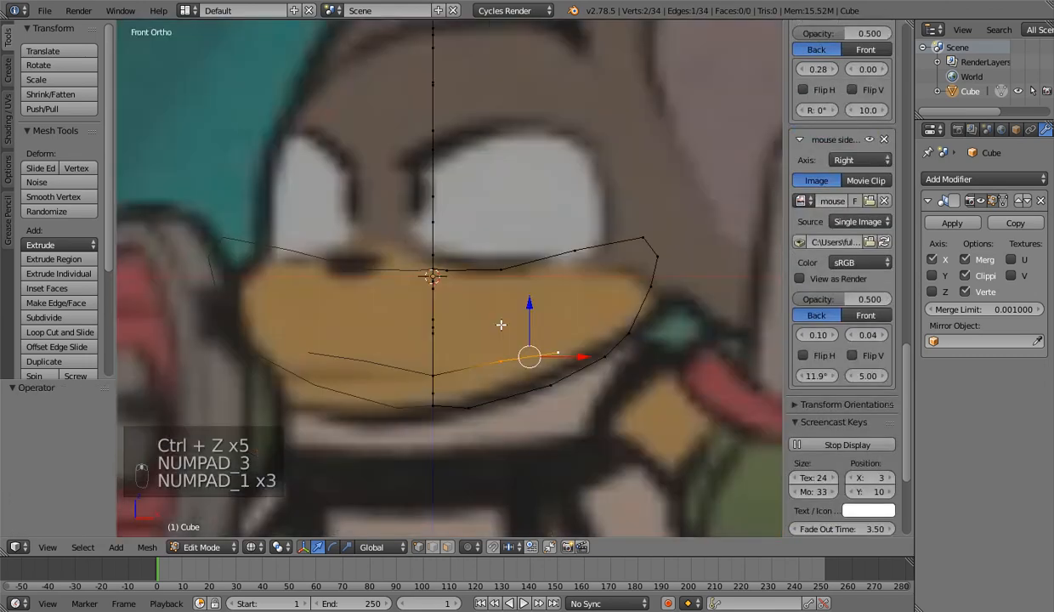
Widen the muzzle outline by moving a lower front vertex 0.503 and an upper back vertex 0.063 along X
key("z")
right_click(403, 190)
mouse_move(502, 324)
middle_mouse_down()
mouse_move(493, 314)
mouse_move(513, 479)
mouse_move(423, 348)
mouse_move(515, 360)
middle_mouse_up()
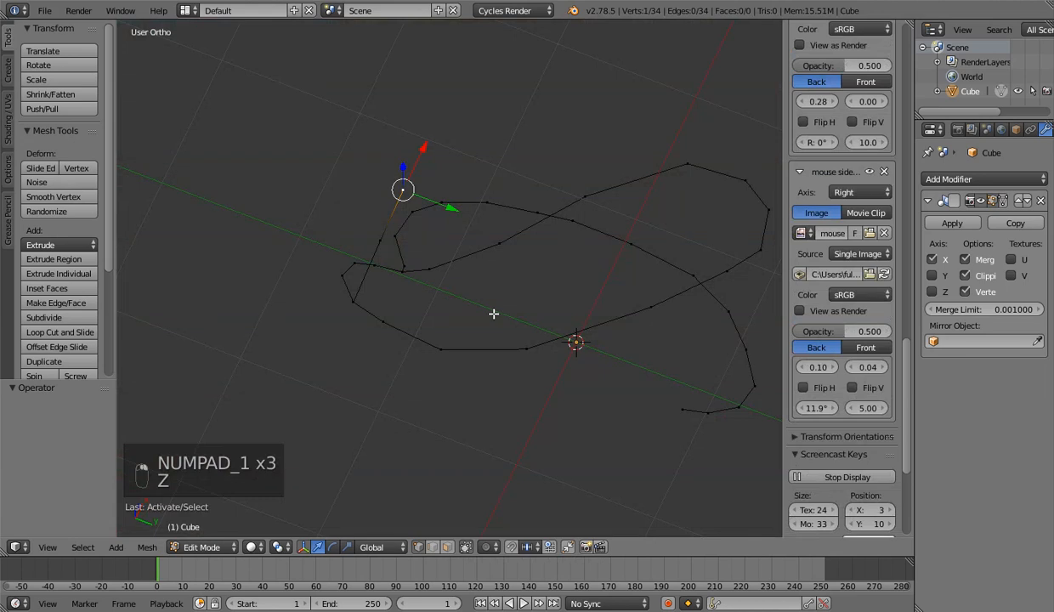
key("g")
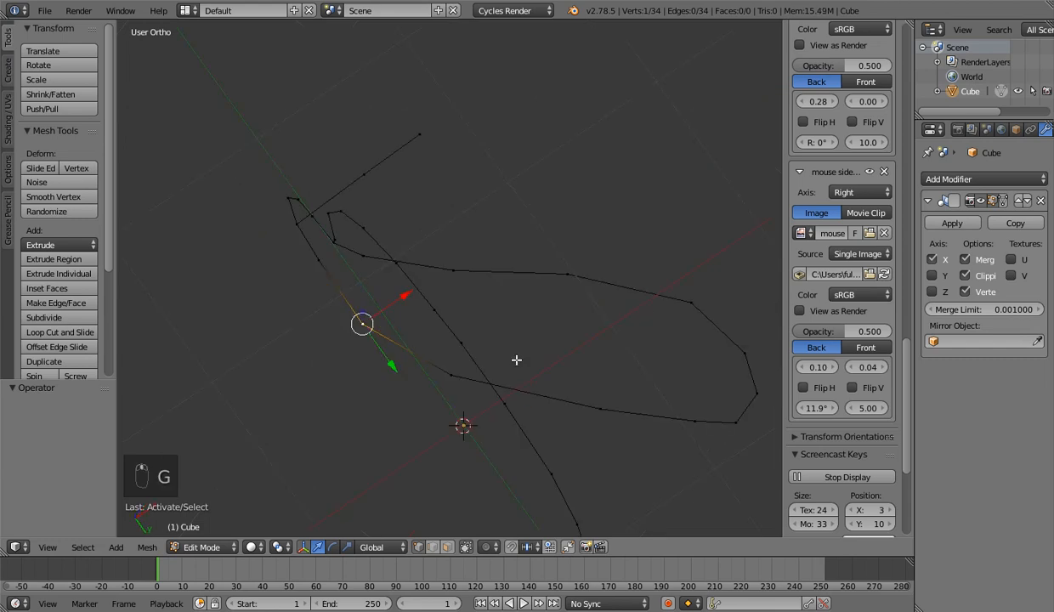
left_click_drag(964, 275, 976, 291)
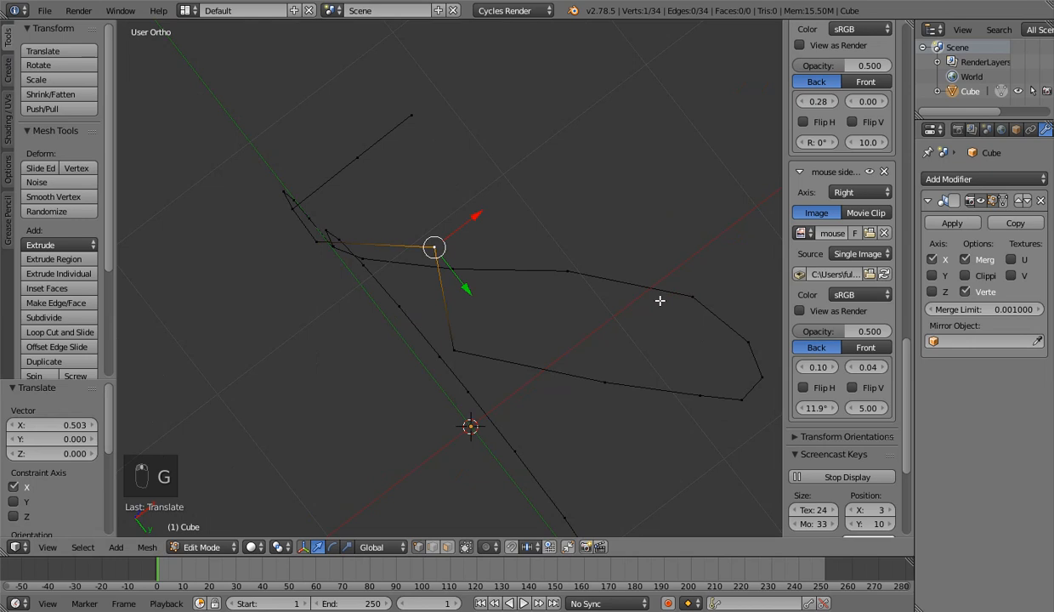
right_click(610, 379)
key("g")
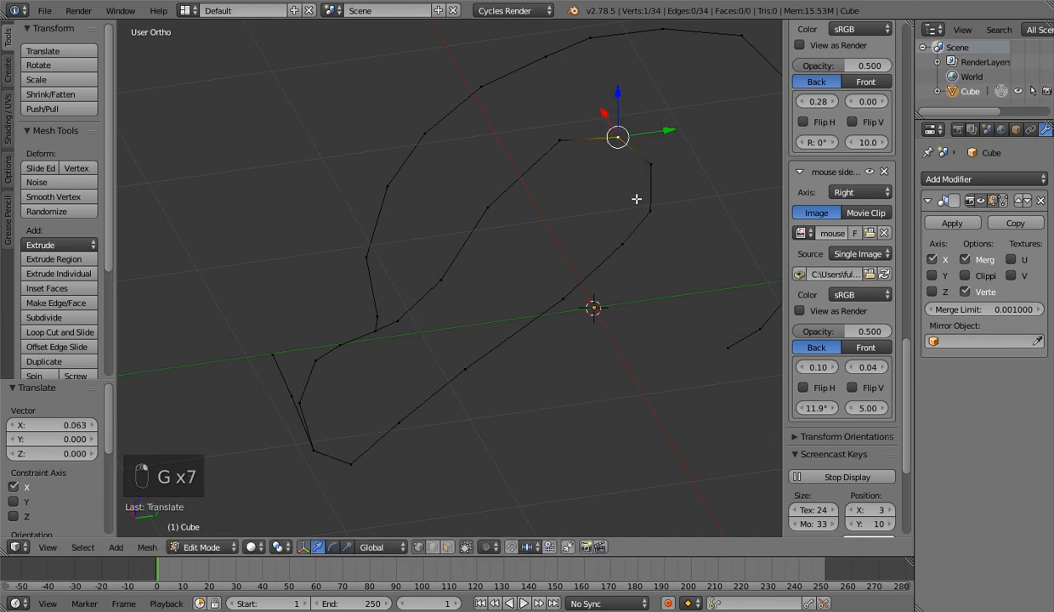
Move two vertices on the muzzle's upper front edge outward along X, by 0.367 and 0.212
middle_click_drag(637, 199, 631, 324)
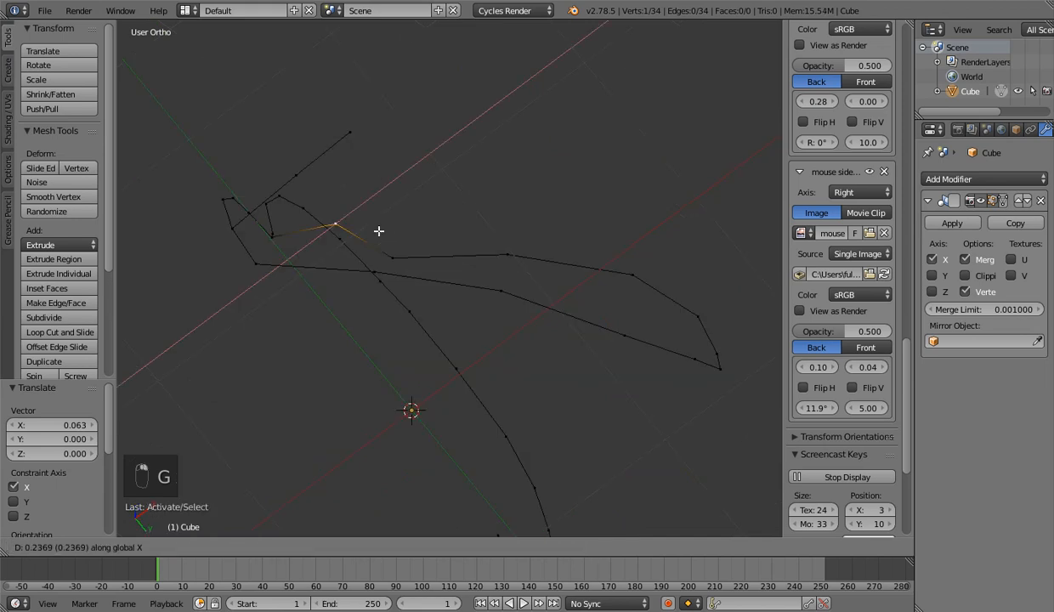
left_click(519, 256)
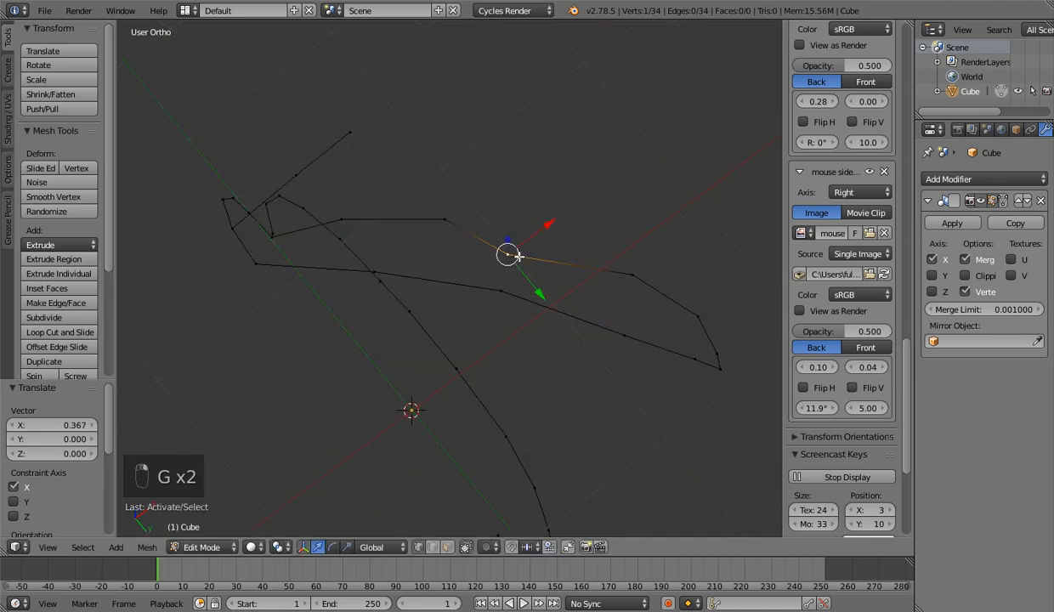
key("g")
left_click(246, 303)
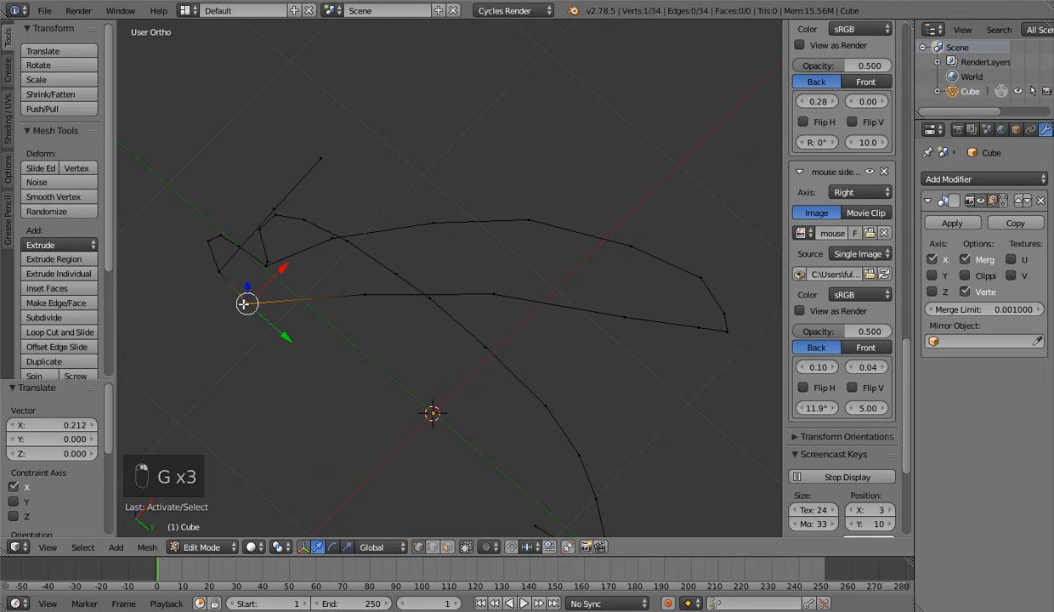
Nudge two lower-edge muzzle vertices by about (0.027, -0.047, 0.029) and (0.013, -0.062, 0.027), then check both reference views
middle_click_drag(246, 303, 441, 331)
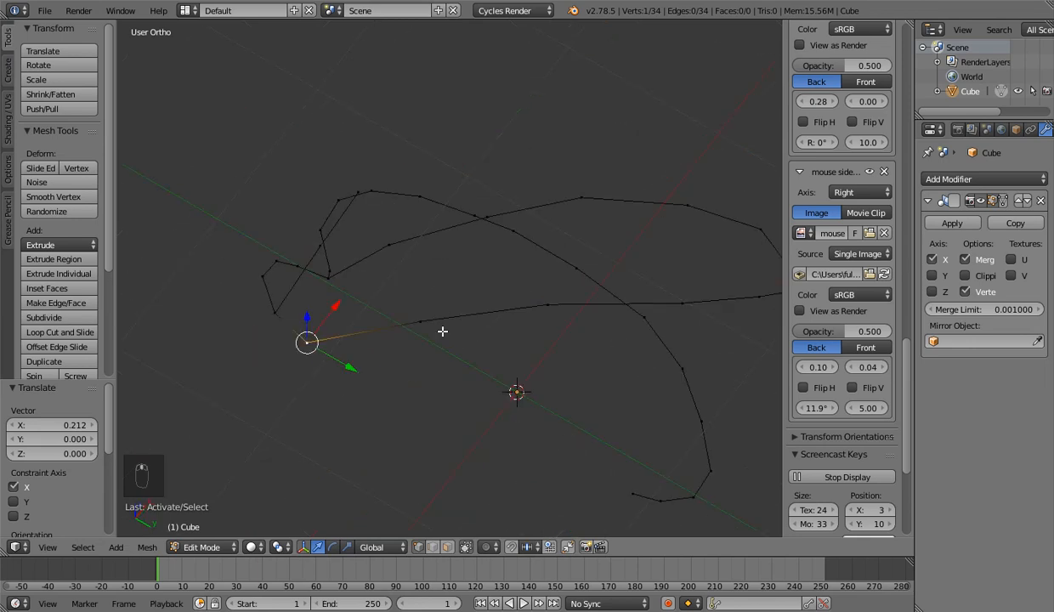
key("g")
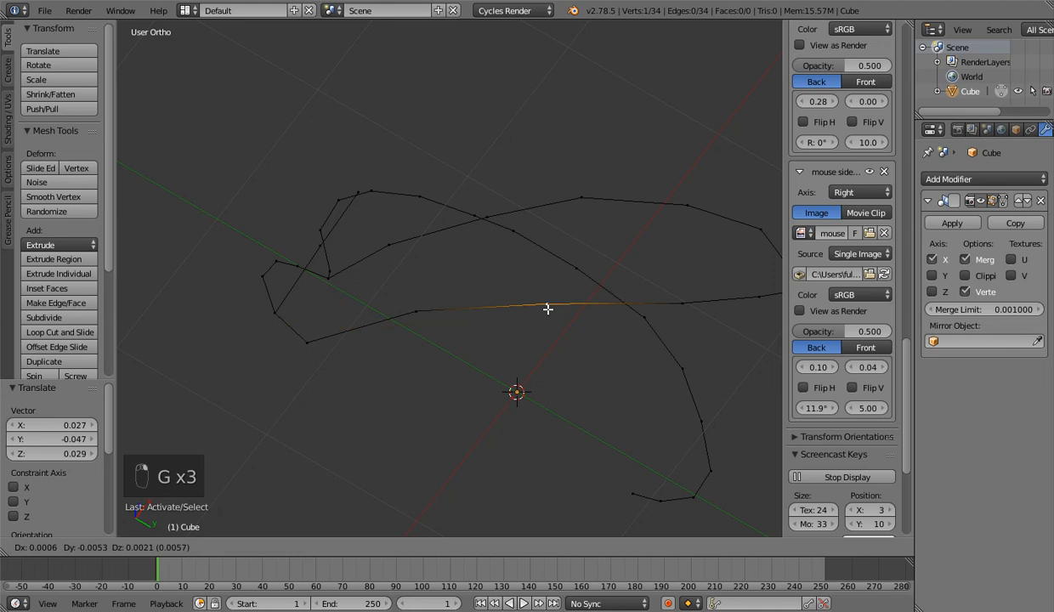
left_click(547, 308)
middle_click_drag(547, 308, 393, 386)
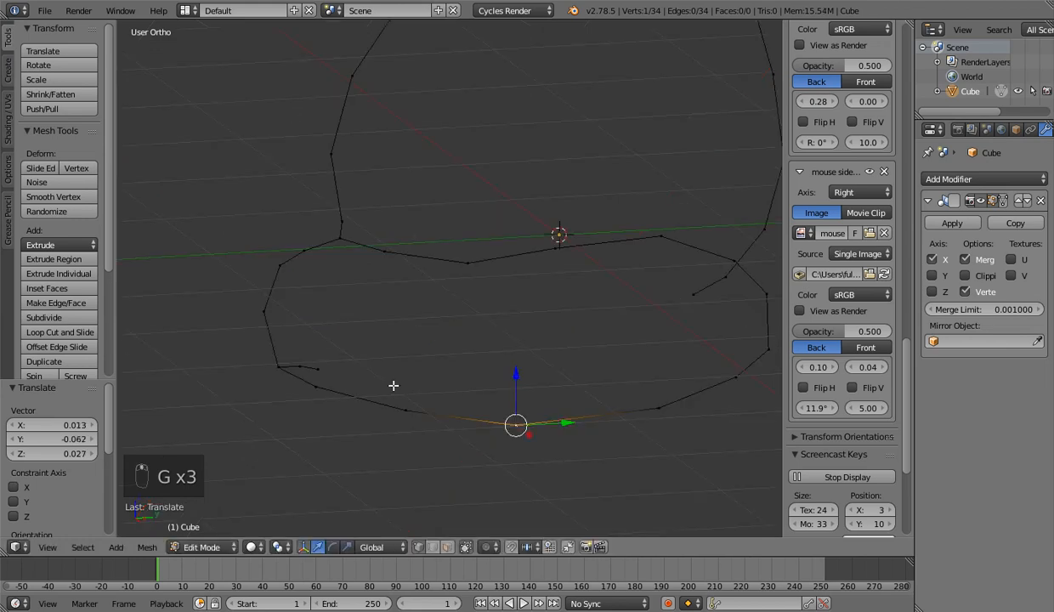
key("KP_3")
key("KP_1")
key("KP_3")
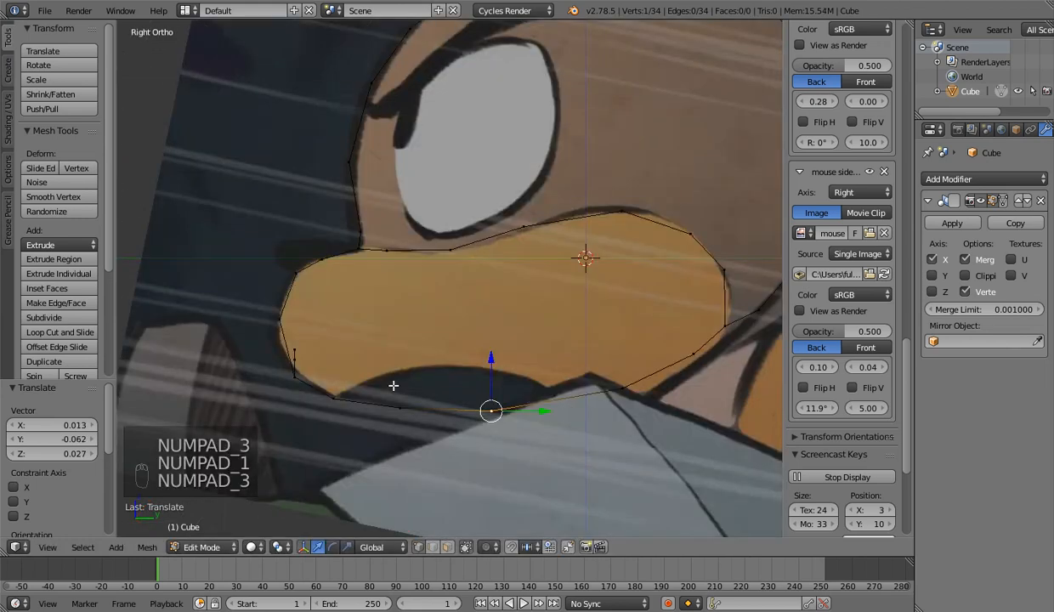
Delete the loose mouth line's vertices from the front of the muzzle
right_click(299, 355)
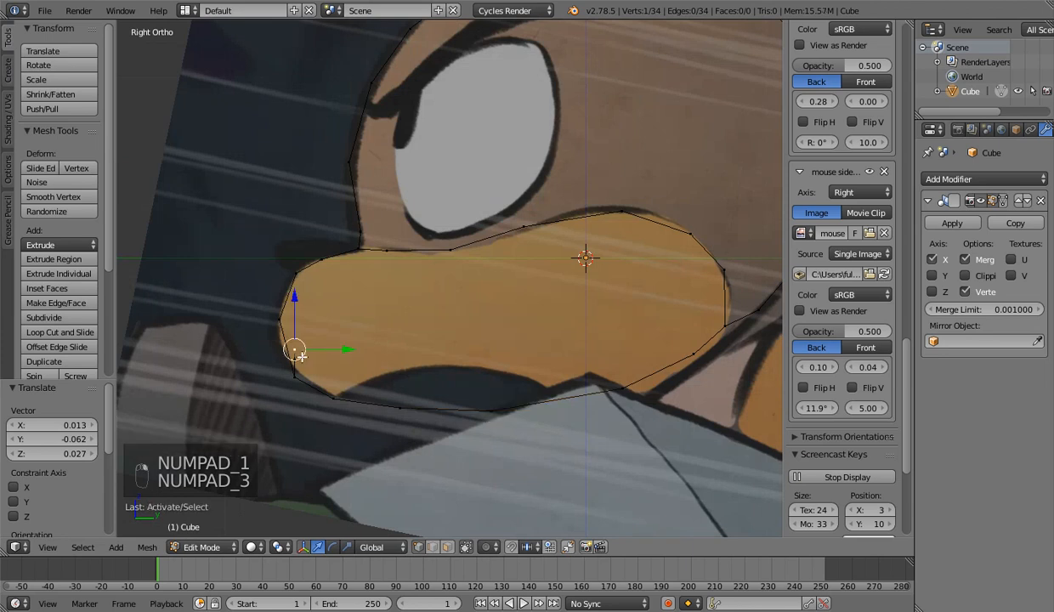
key("x")
left_click(301, 357)
Extrude three vertices from the head-muzzle junction to trace the nose in side view, starting -0.276 in Y and 0.041 in Z
right_click(383, 259)
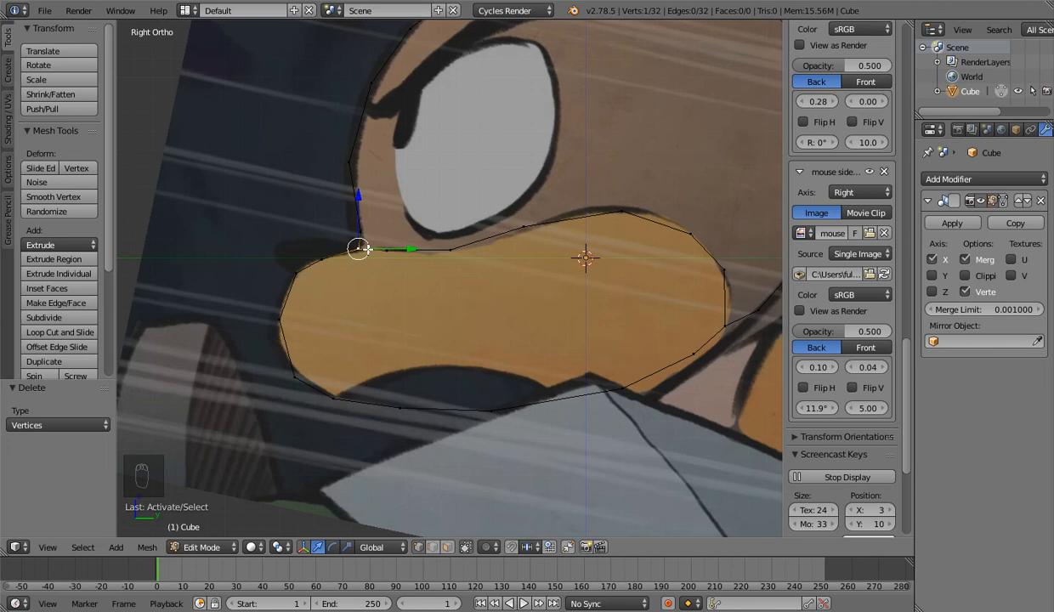
key("e")
left_click(302, 239)
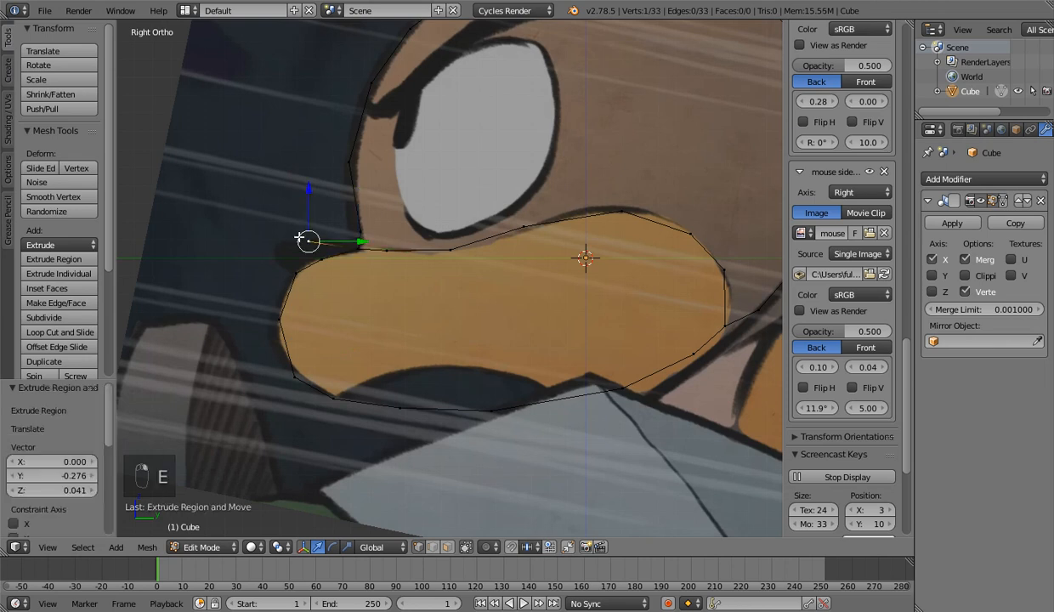
key("e")
left_click(260, 253)
key("e")
left_click(280, 269)
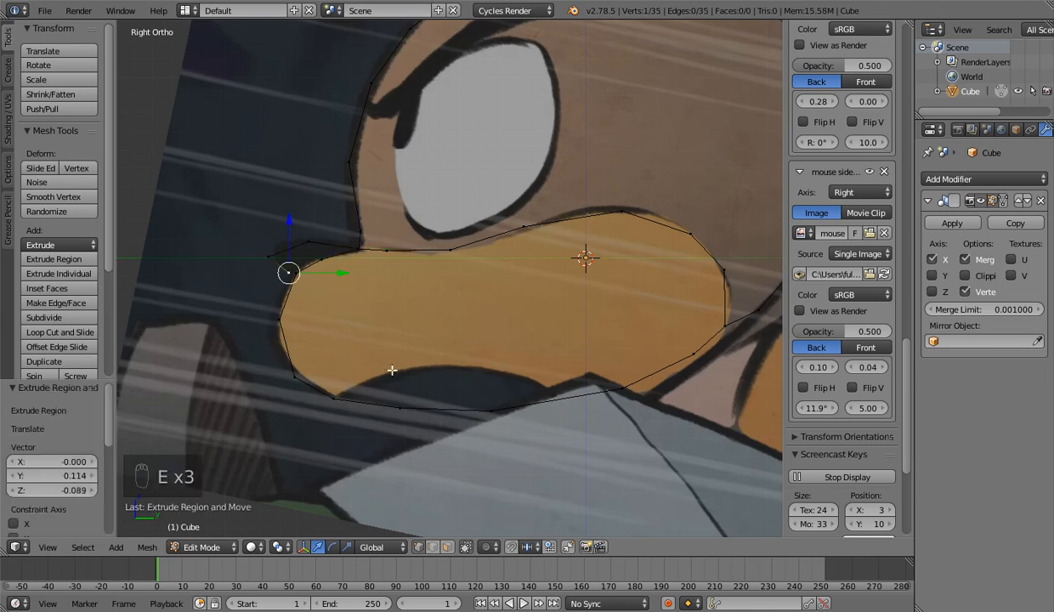
key("KP_1")
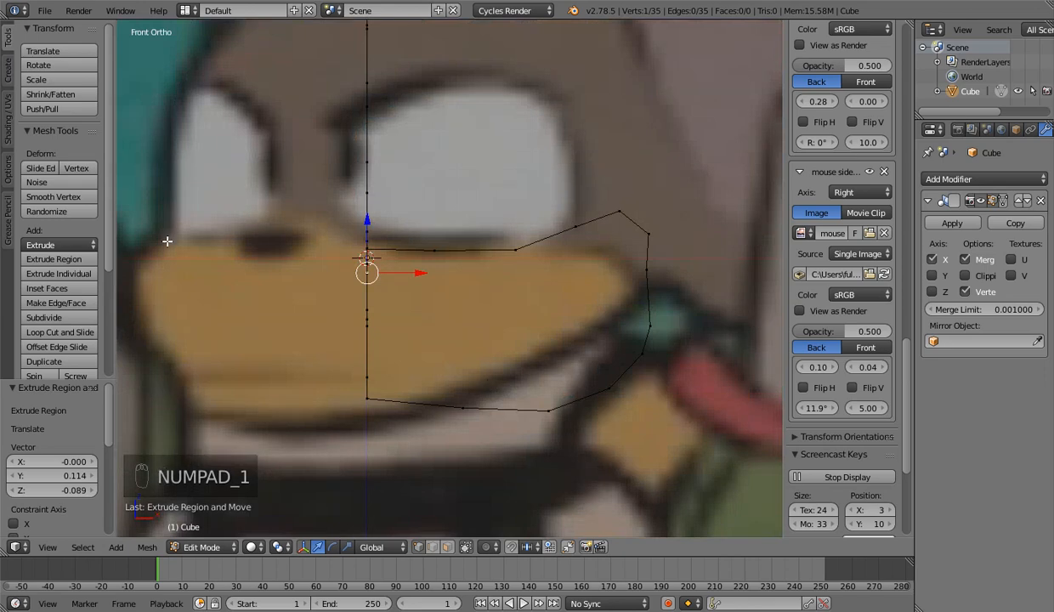
Inspect the muzzle and nose outlines from an angle and in side view, toggling between wireframe and solid shading
middle_click_drag(167, 242, 409, 346)
key("z")
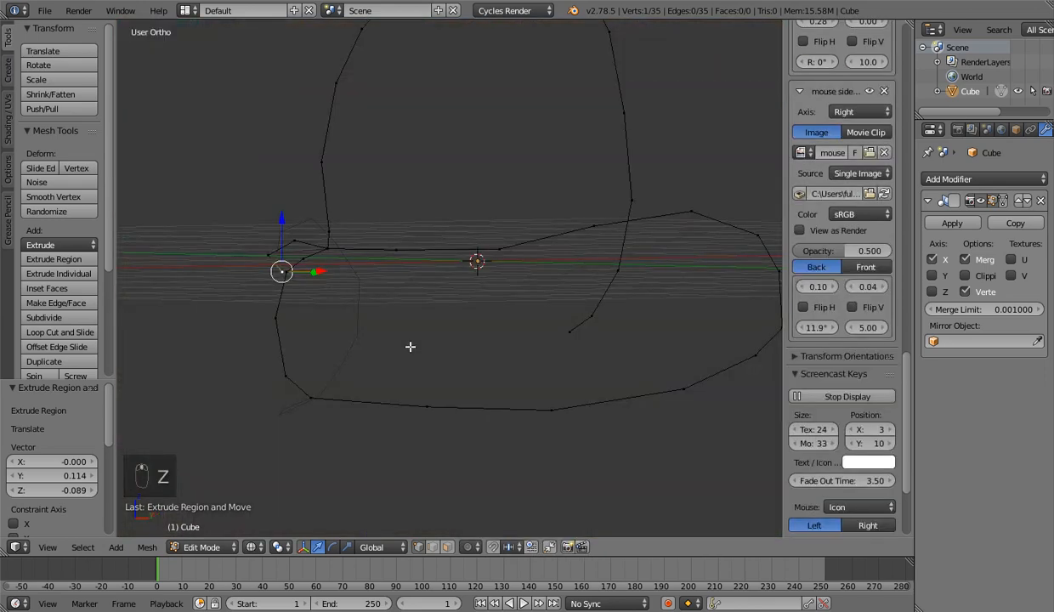
key("z")
key("z")
key("KP_3")
right_click(312, 318)
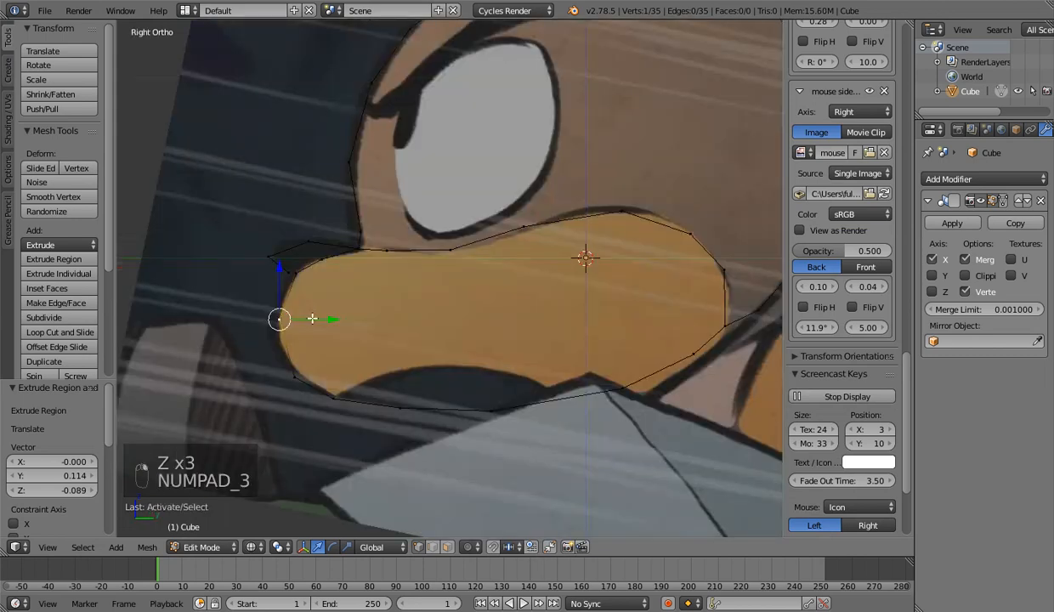
right_click(724, 270, "shift")
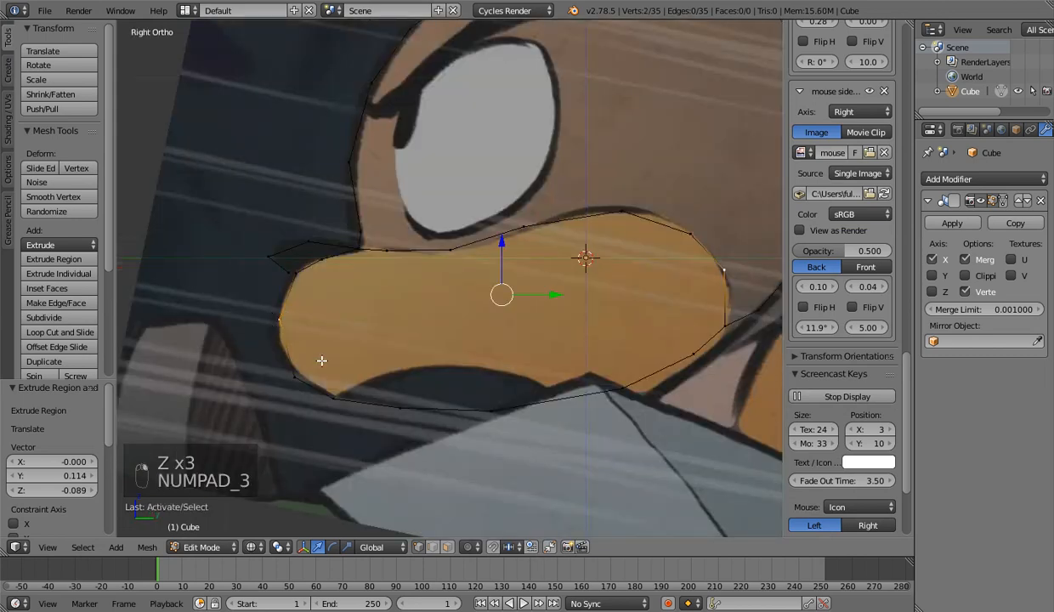
key("a")
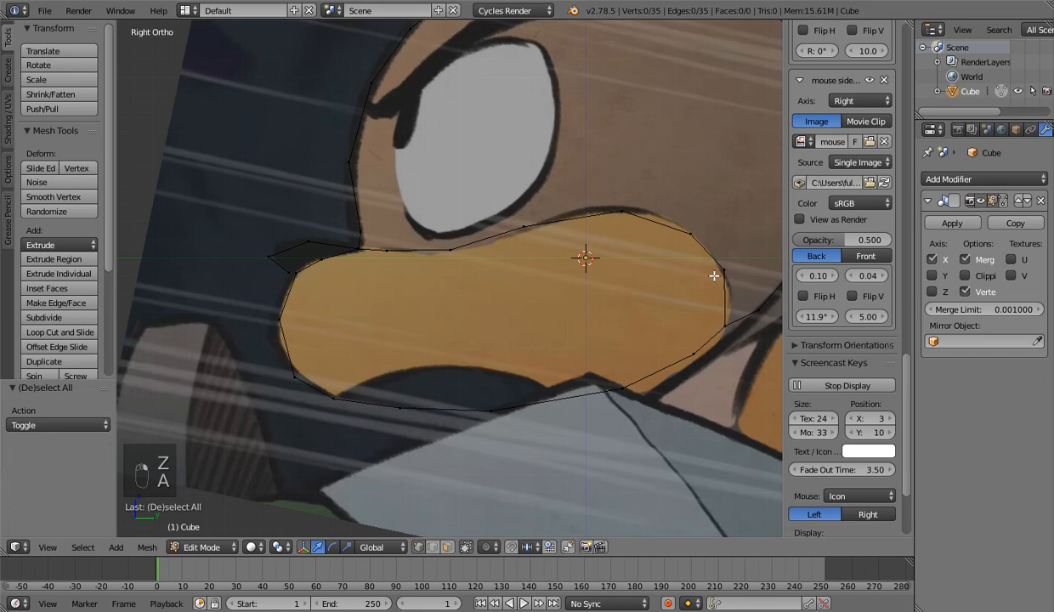
middle_click_drag(713, 264, 662, 278, "shift")
key("a")
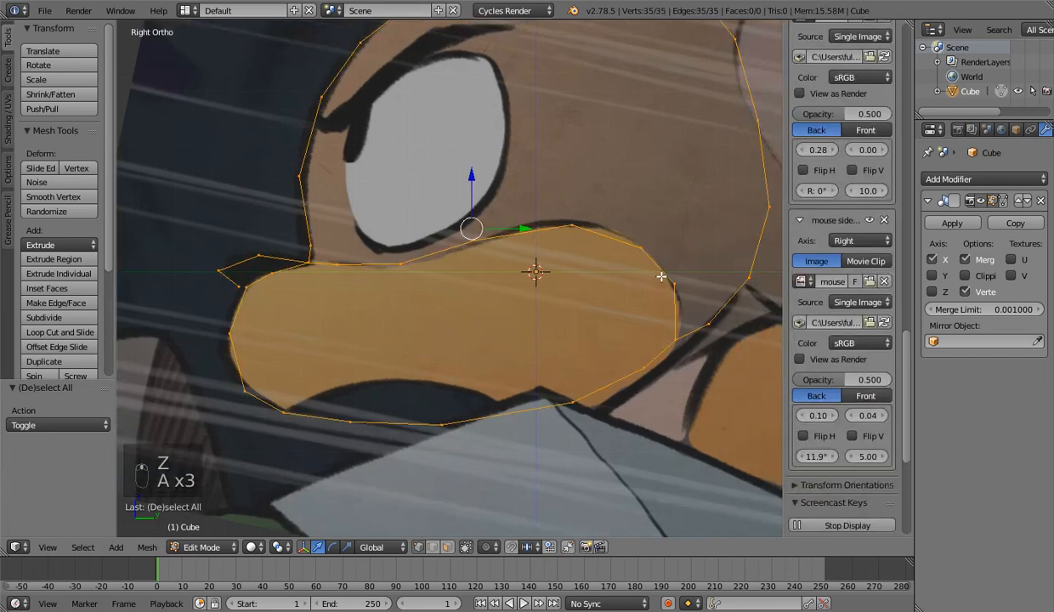
Move two vertices at the muzzle's upper rear to fit the side reference, by (0.057, -0.012) in Y/Z and -0.032 in Z
right_click(645, 245)
key("g")
left_click(656, 248)
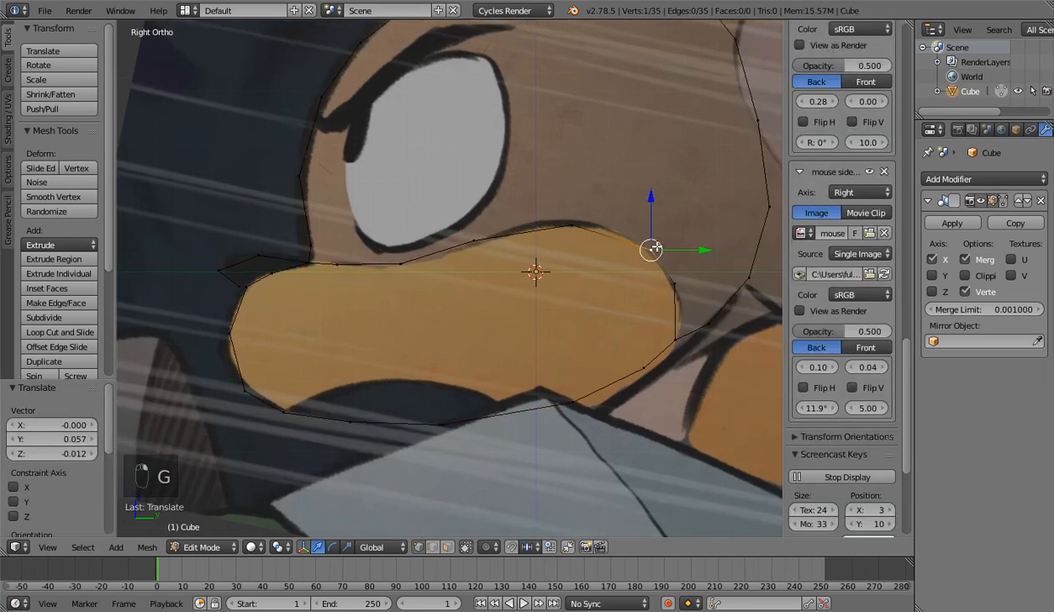
right_click(674, 285)
key("g")
left_click(674, 290)
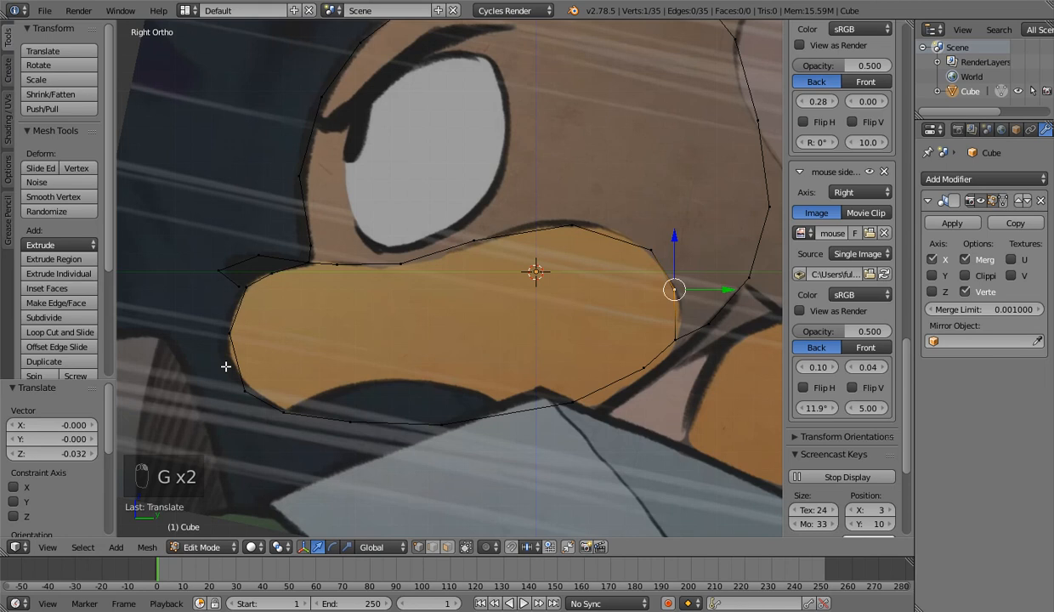
Move the muzzle's two foremost vertices by -0.012 in Y and 0.049 in Z, and rotate them to follow the side reference
right_click(230, 334)
right_click(244, 390, "shift")
key("g")
left_click(322, 328)
key("r")
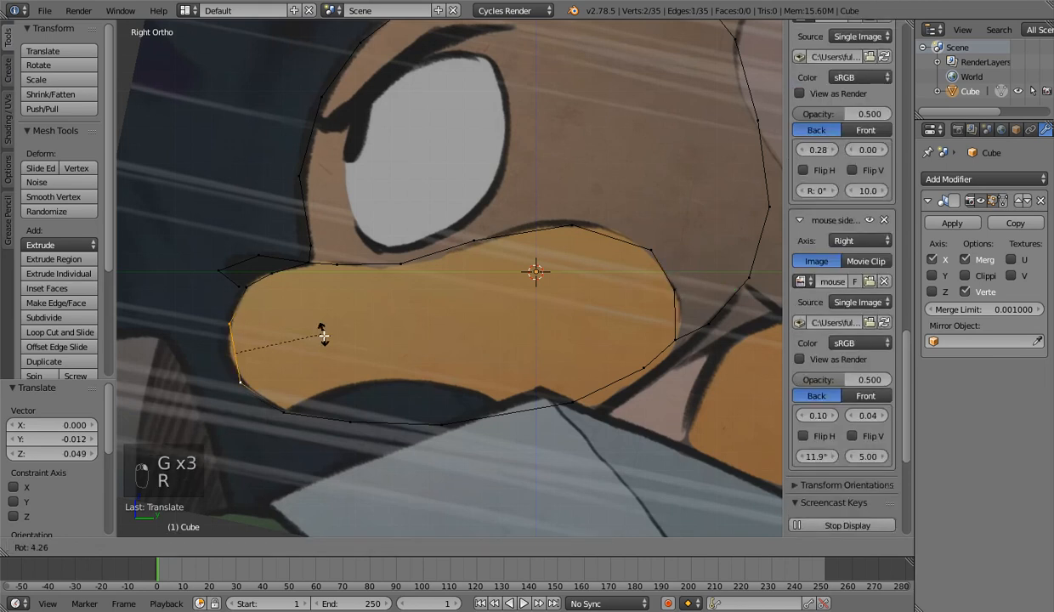
left_click(327, 344)
key("g")
left_click(324, 340)
Scale the two foremost muzzle vertices to 0.751, raise them 0.012 in Z and spread them slightly apart
key("s")
left_click(304, 344)
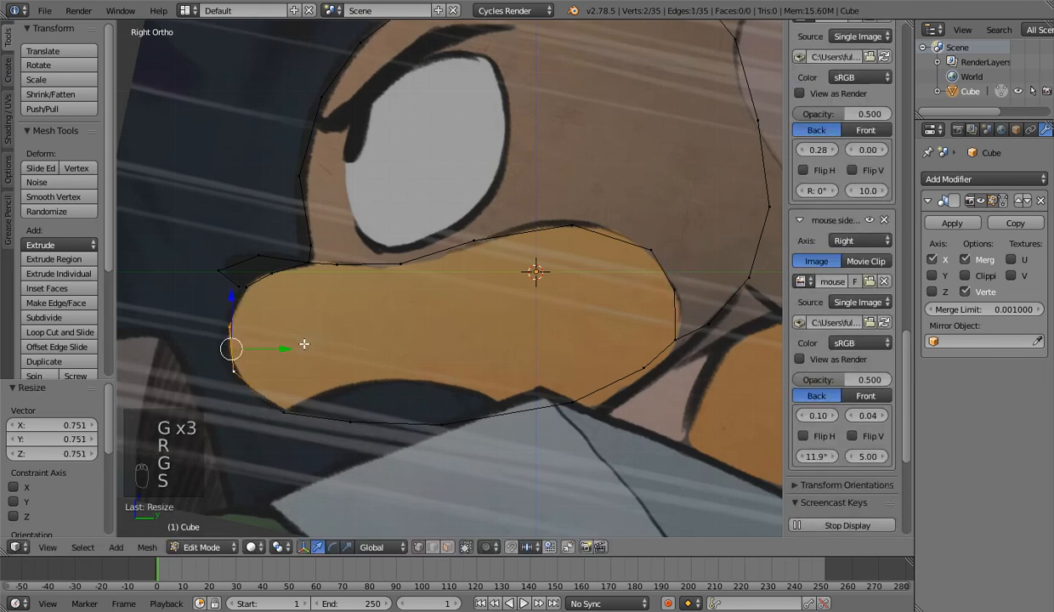
key("g")
left_click(308, 345)
key("s")
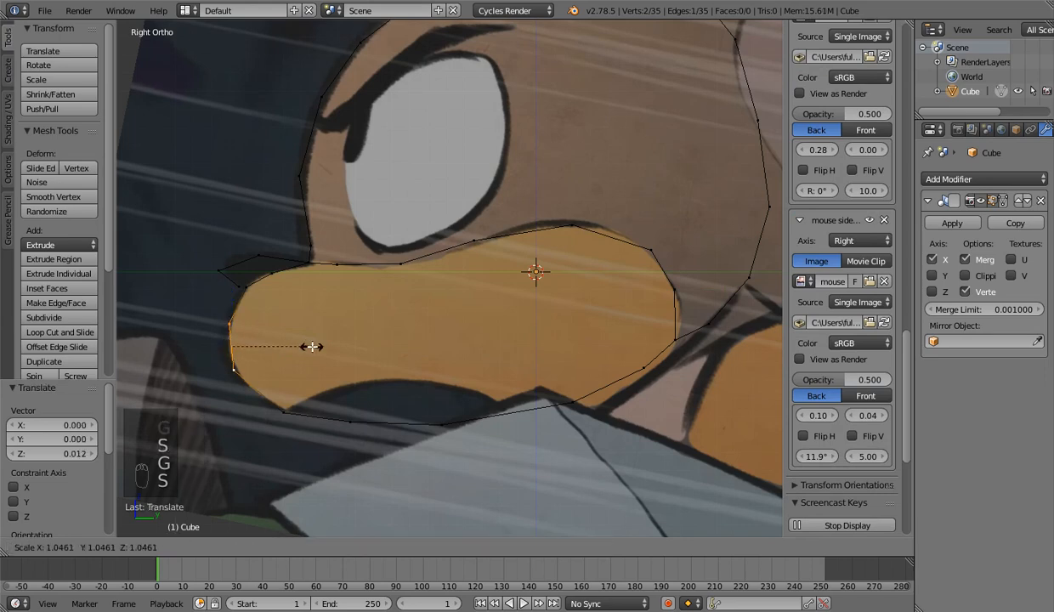
left_click(312, 347)
Fill a long face between the muzzle's two front vertices and the two vertices at its rear side
middle_click_drag(319, 347, 344, 355)
right_click(685, 261, "shift")
right_click(707, 300, "shift")
key("f")
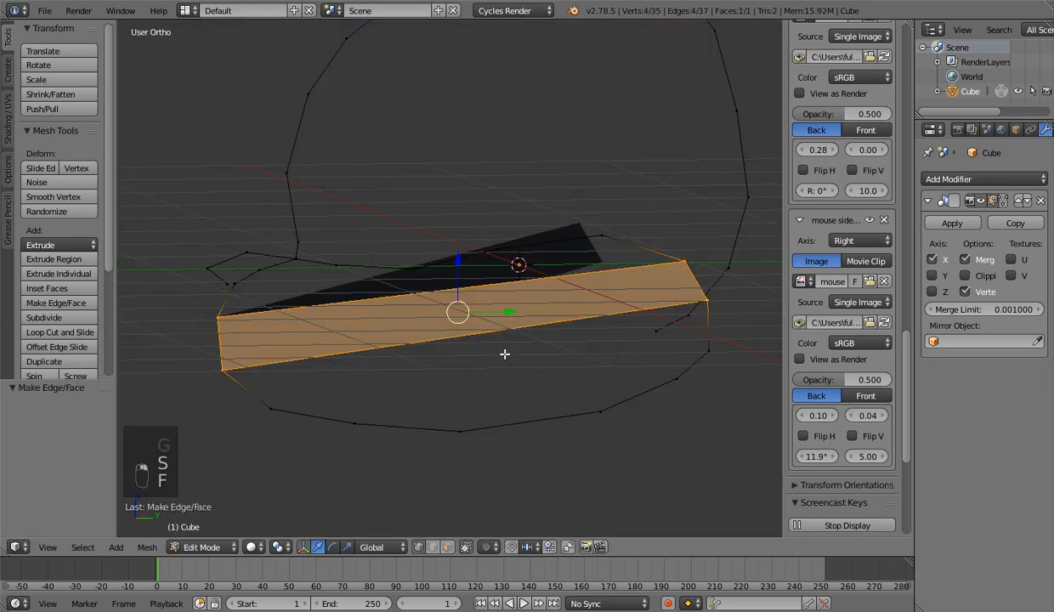
Divide the long muzzle face crosswise with 5 evenly spaced loop cuts
middle_click_drag(504, 354, 527, 306)
key("ctrl+r")
scroll(531, 296, "up", 3)
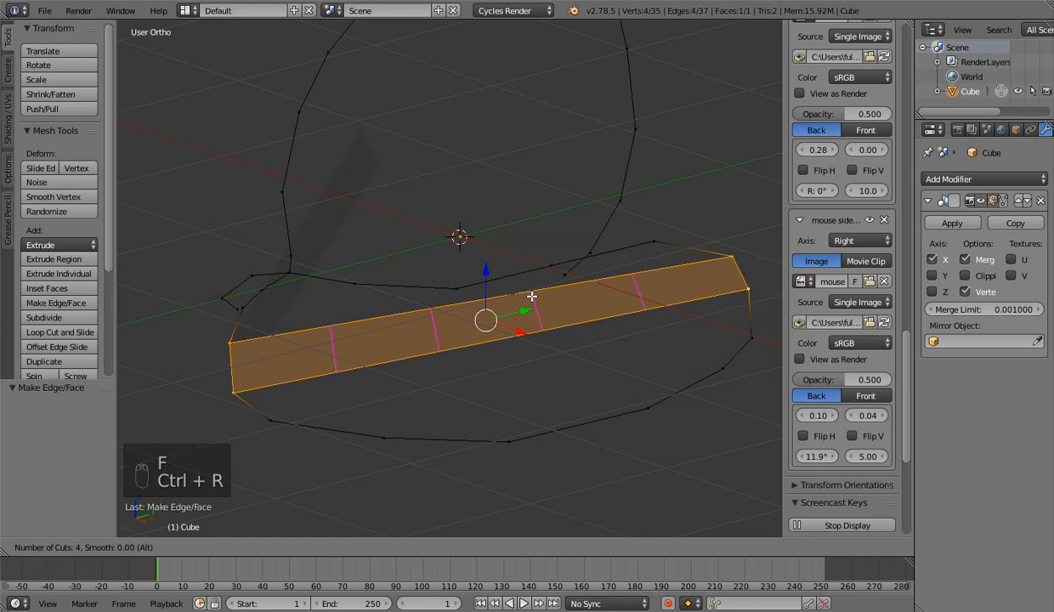
scroll(531, 296, "up", 1)
left_click(534, 316)
right_click(536, 338)
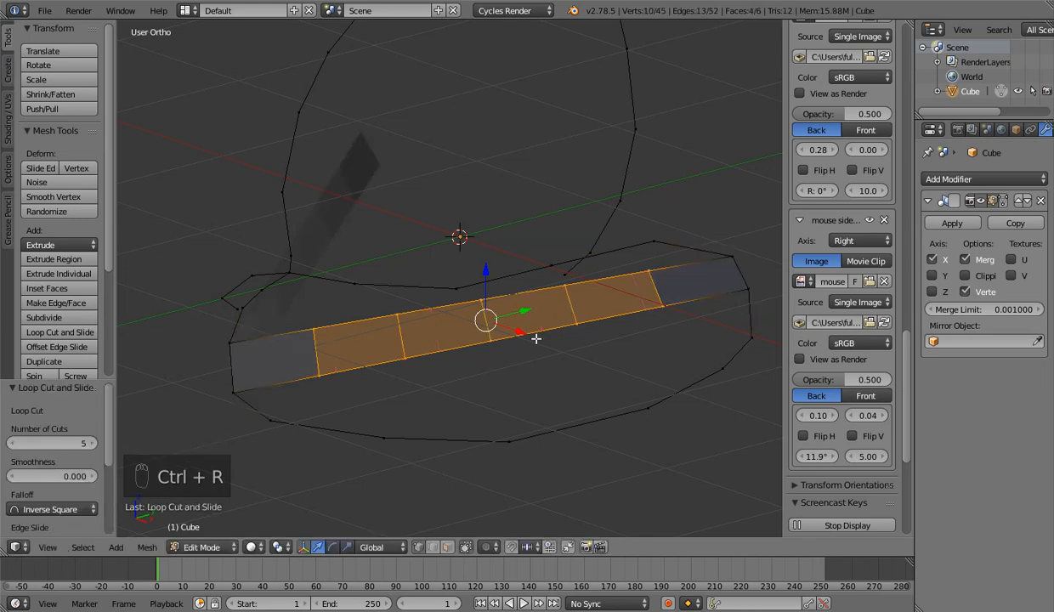
Move the five new cross edges outward in top view, by 0.186 in X and -0.105 in Y
key("KP_7")
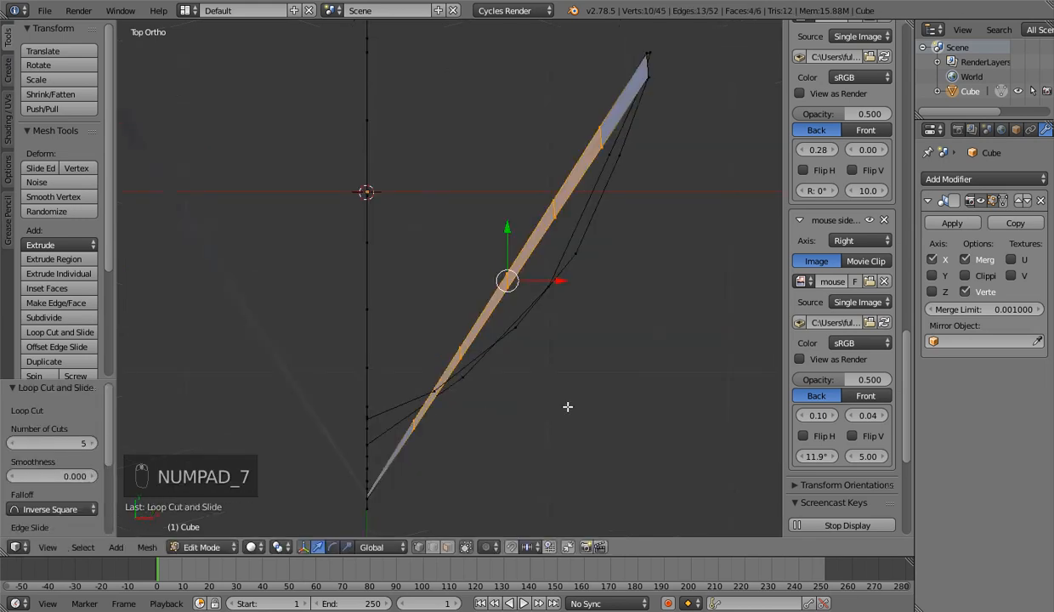
key("g")
left_click(601, 426)
Move the three middle cross edges outward by (0.126, -0.064, -0.013), then the centre one by (0.060, -0.020, -0.004), to round the strip
middle_click_drag(600, 426, 426, 387)
right_click(426, 387)
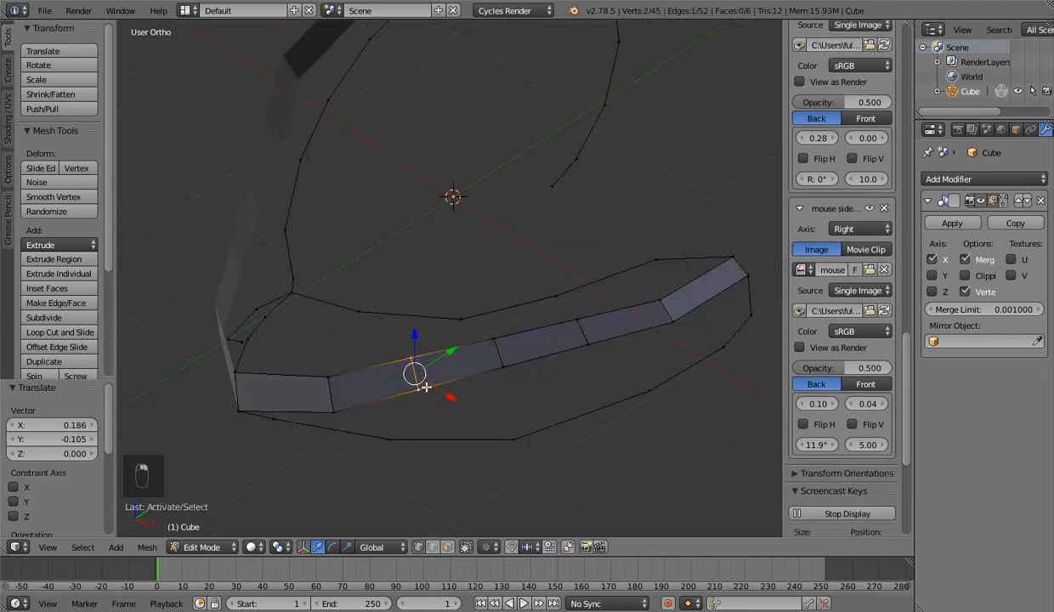
left_click(655, 326, "shift")
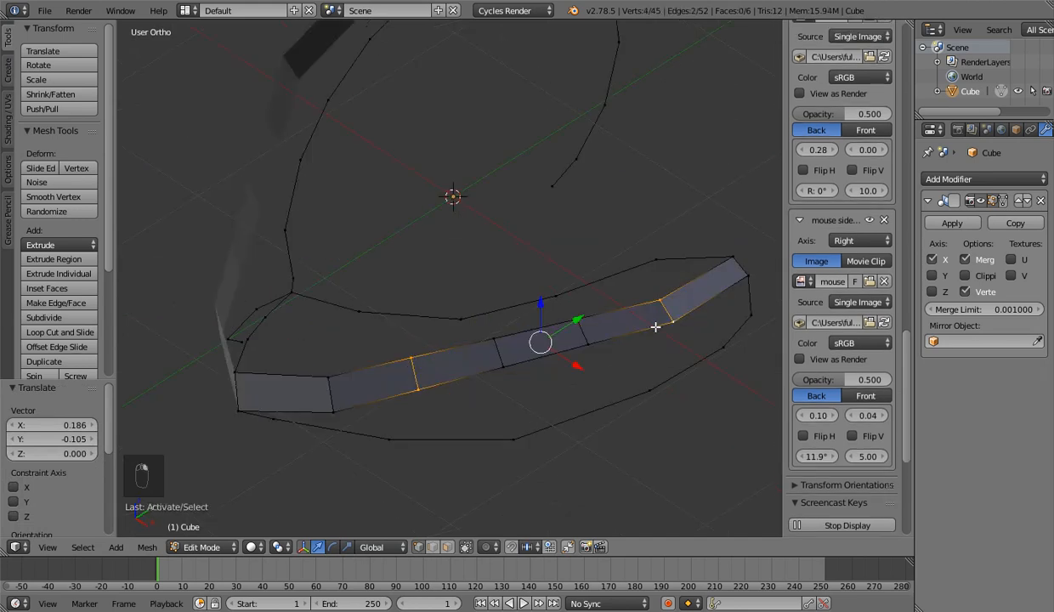
key("ctrl+z")
key("ctrl+z")
right_click(578, 331, "shift")
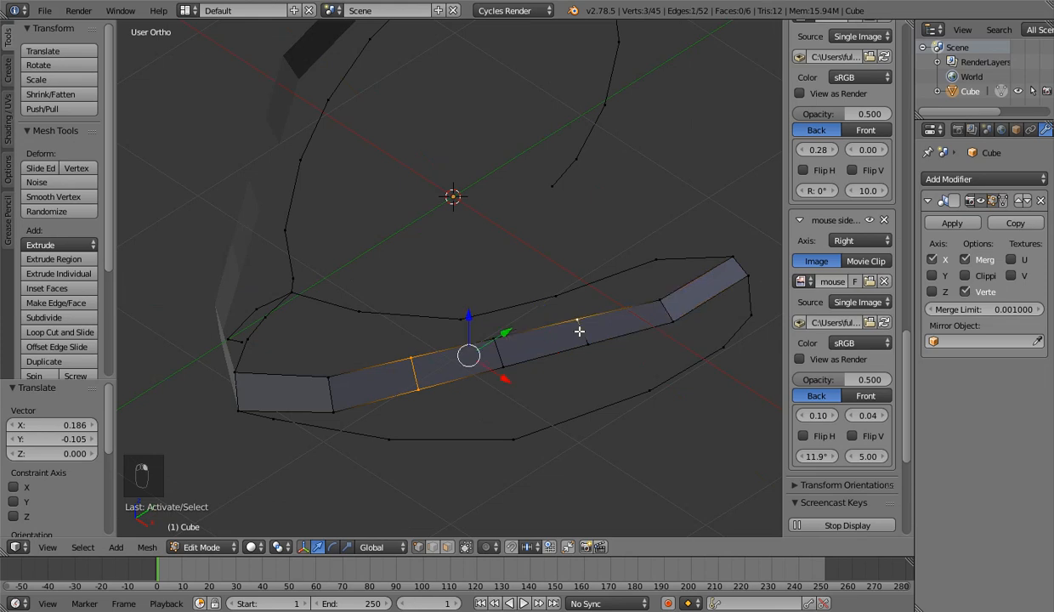
middle_click_drag(579, 331, 610, 400)
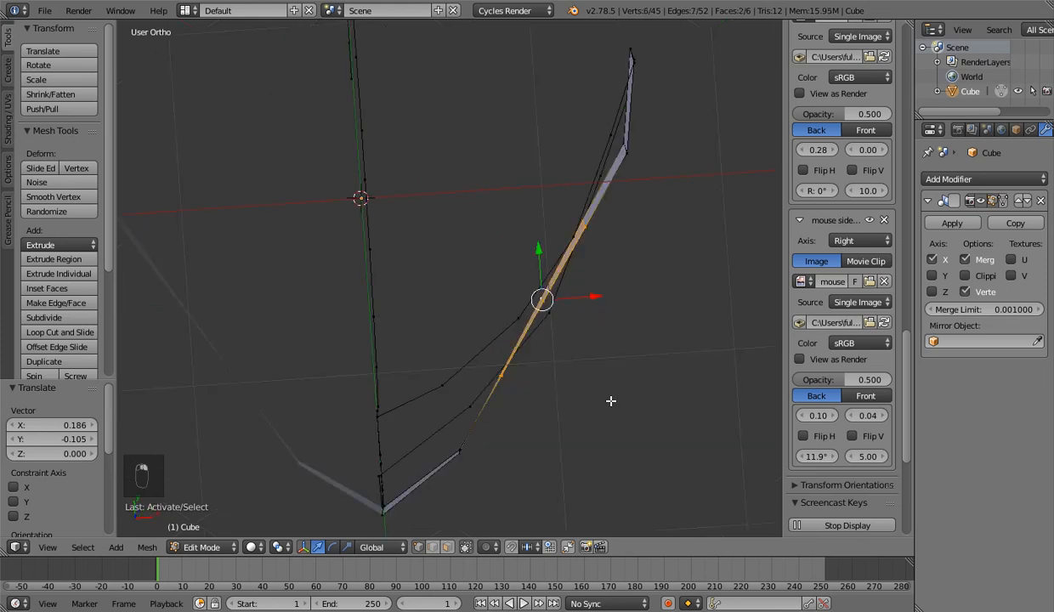
right_click(562, 307)
key("g")
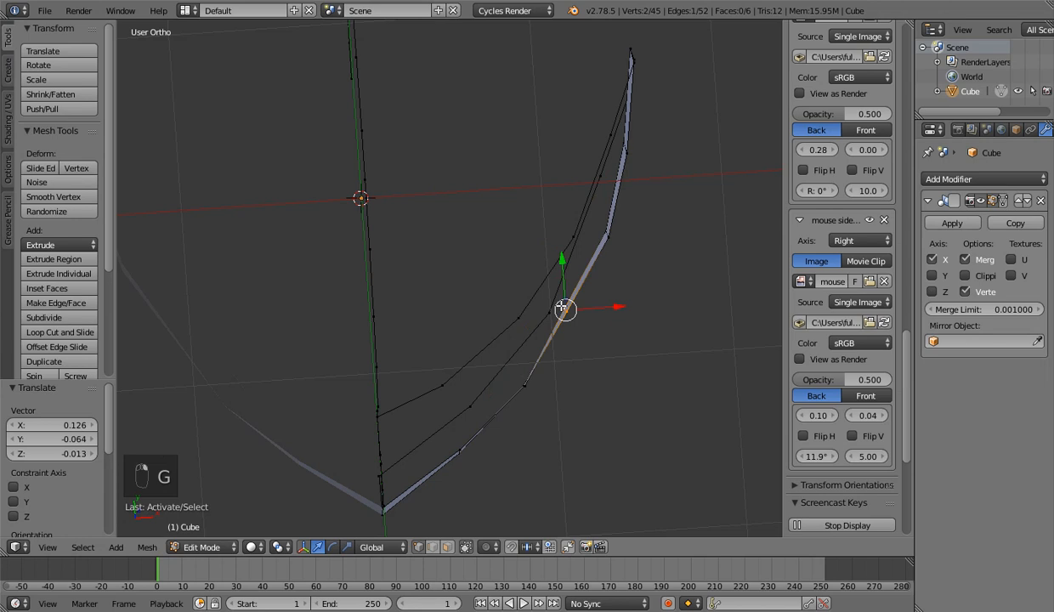
key("g")
left_click(573, 310)
Move the two cross edges nearest the muzzle's front forward along Y, by -0.150 and about -0.18
middle_click_drag(573, 310, 411, 309)
right_click(349, 377)
right_click(348, 377, "shift")
key("g")
key("y")
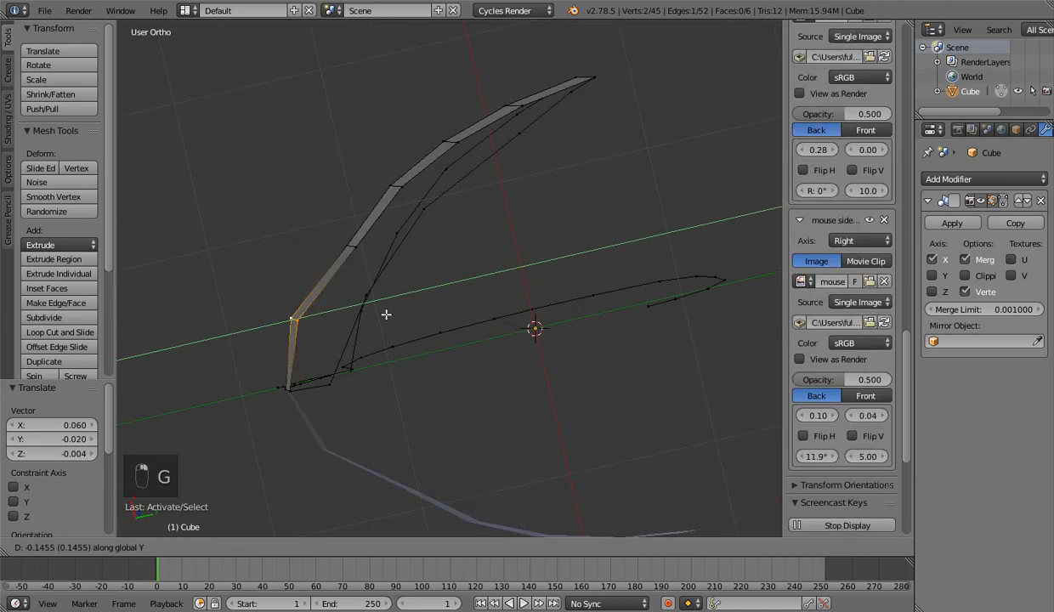
key("g")
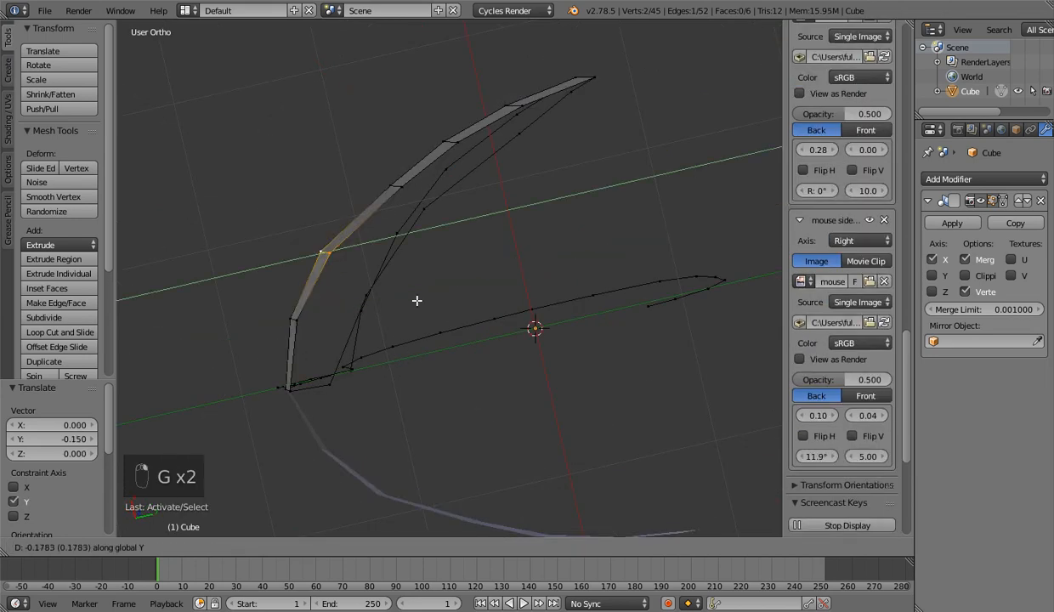
left_click(416, 299)
Move the strip's middle cross edge forward by (-0.011, -0.116, -0.010) and select the next cross edge behind it
middle_click_drag(416, 300, 458, 149)
right_click(458, 148)
key("g")
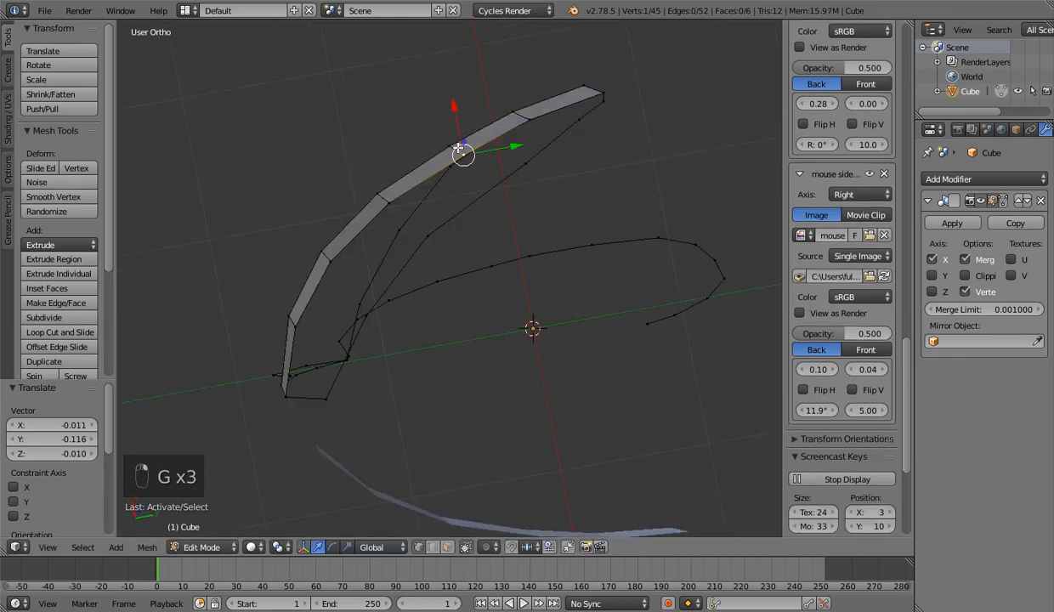
right_click(457, 148, "shift")
middle_click_drag(474, 299, 487, 312)
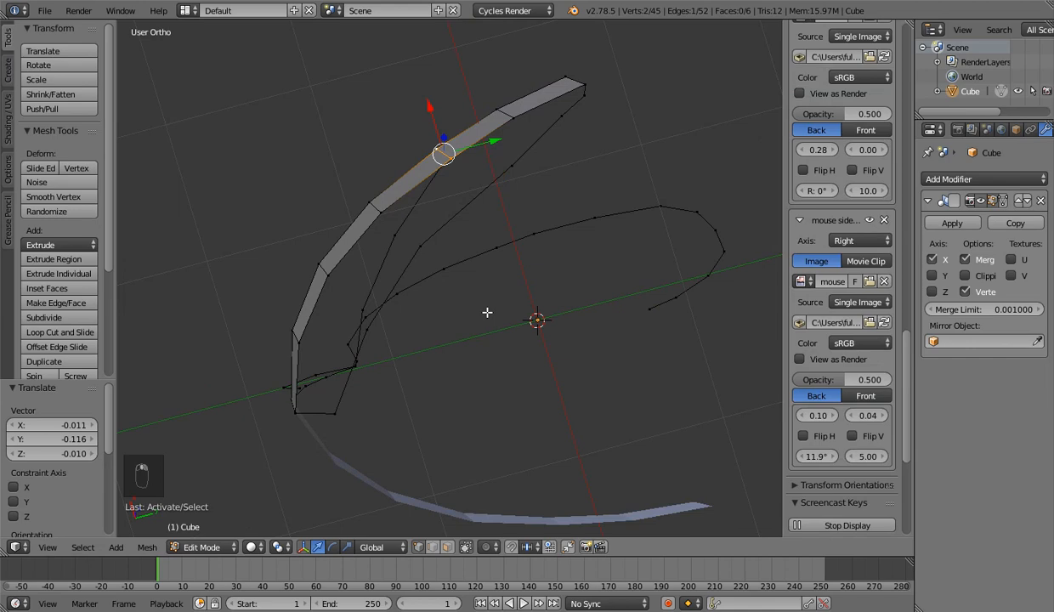
Lower the two front cross edges in side view, by (0.010, -0.019) and (0.003, -0.023) in Y and Z
key("KP_1")
key("KP_3")
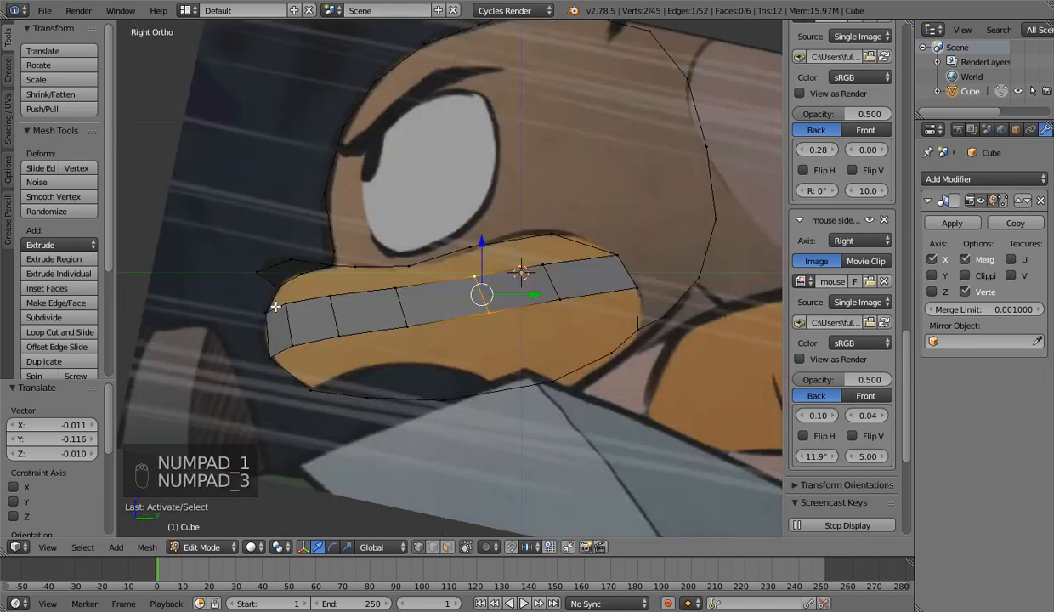
right_click(284, 306)
right_click(293, 344, "shift")
key("g")
left_click(295, 346)
right_click(339, 335)
right_click(336, 304, "shift")
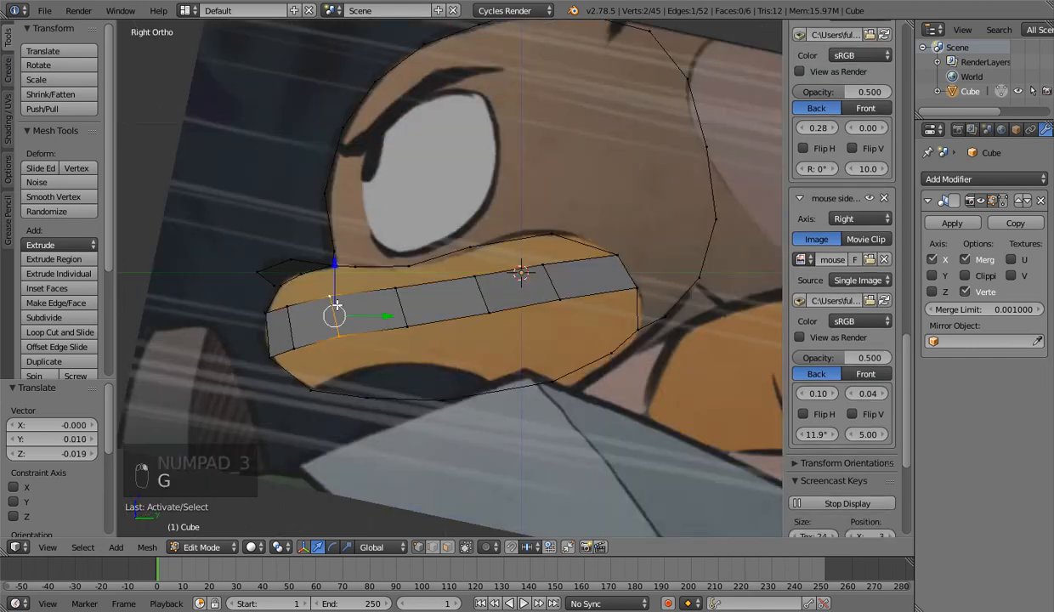
key("g")
left_click(337, 308)
Nudge the third cross edge from the muzzle's front by 0.002 in Y and -0.002 in Z
right_click(398, 290)
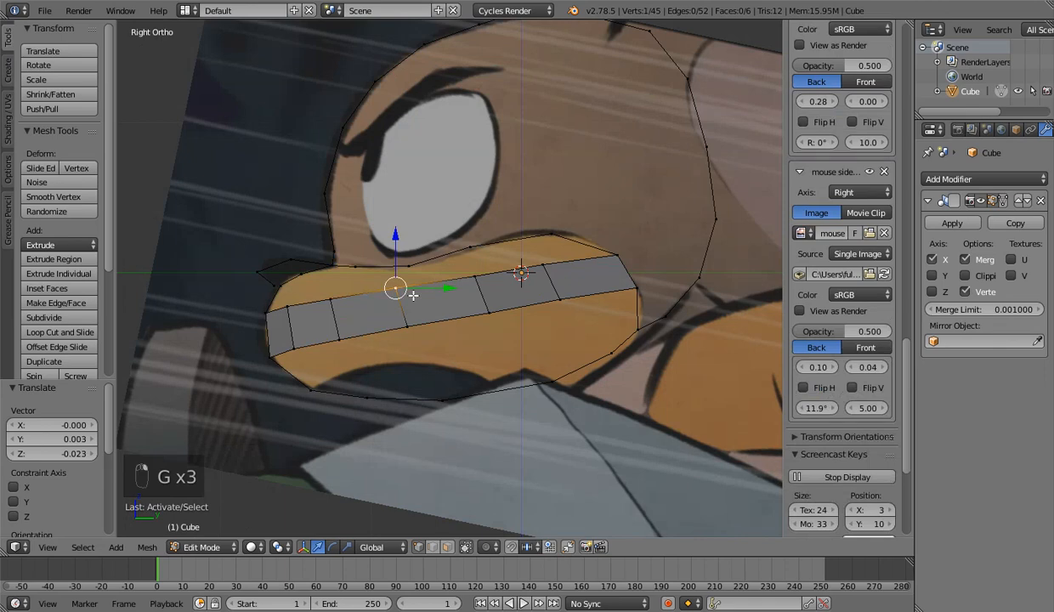
right_click(407, 327, "shift")
key("g")
left_click(408, 328)
Switch to the Blender window with the finished green dinosaur and examine its rendered head and body from several sides
mouse_move(378, 610)
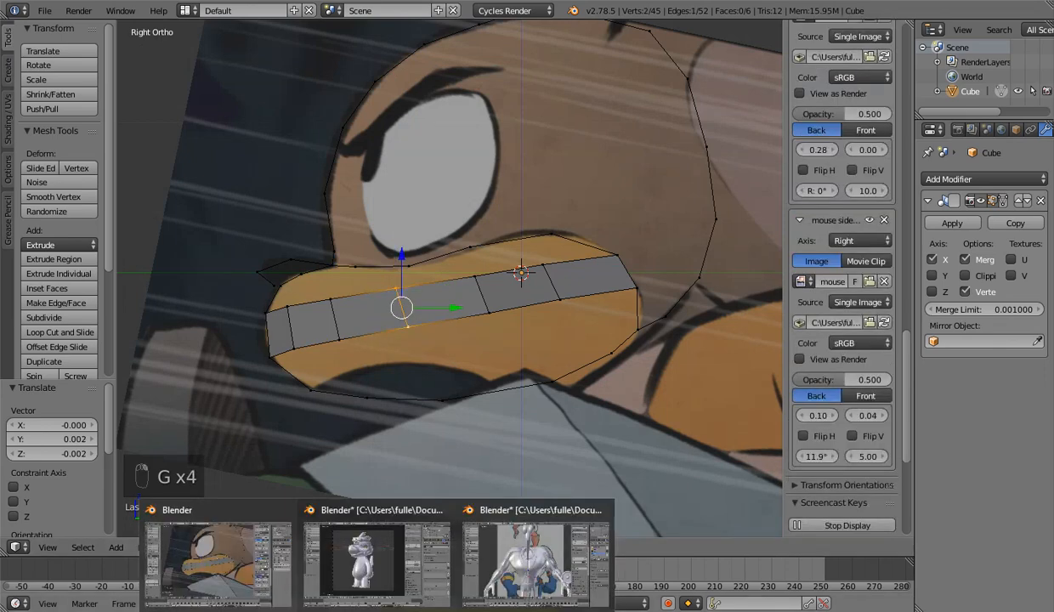
left_click(376, 556)
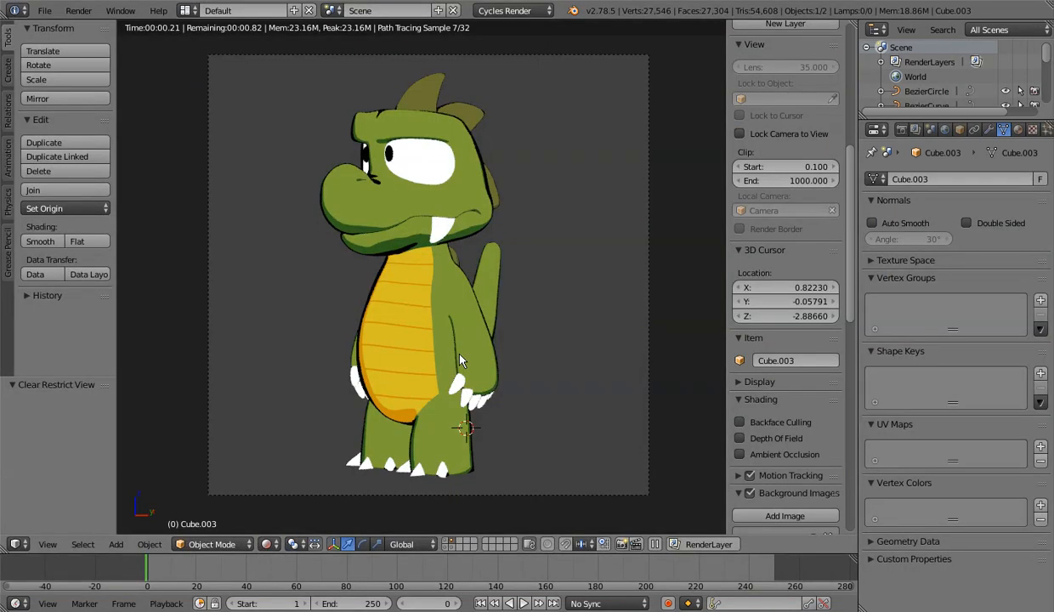
middle_click_drag(460, 355, 520, 365)
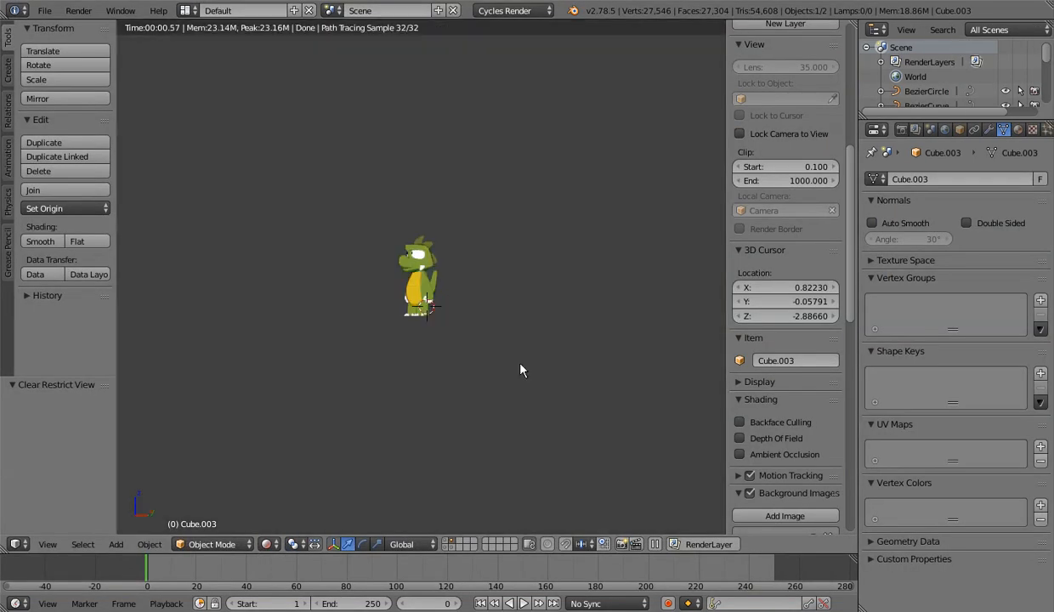
scroll(463, 371, "up", 8)
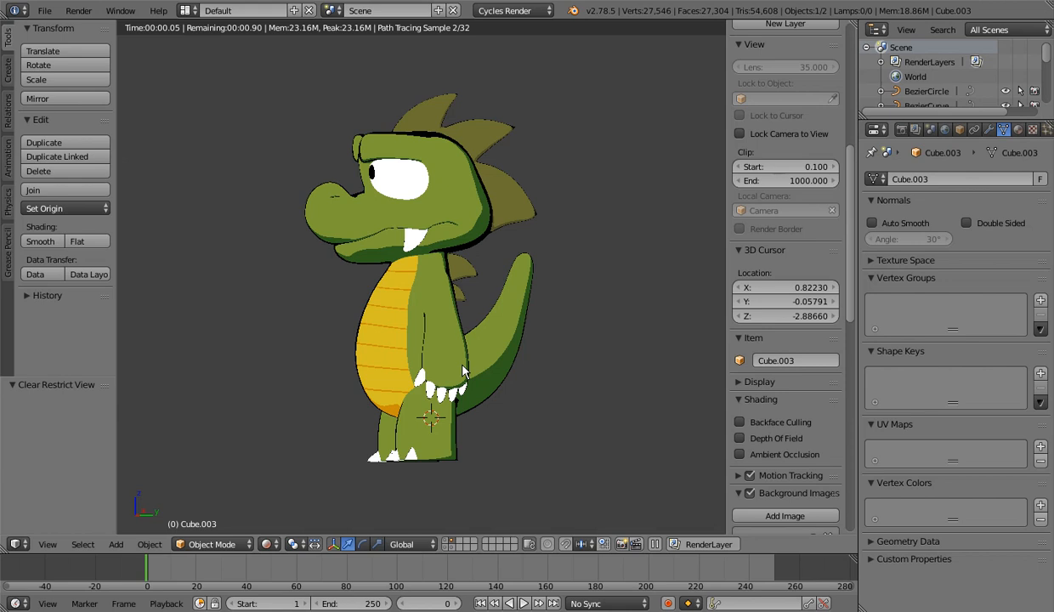
middle_click_drag(463, 371, 379, 377)
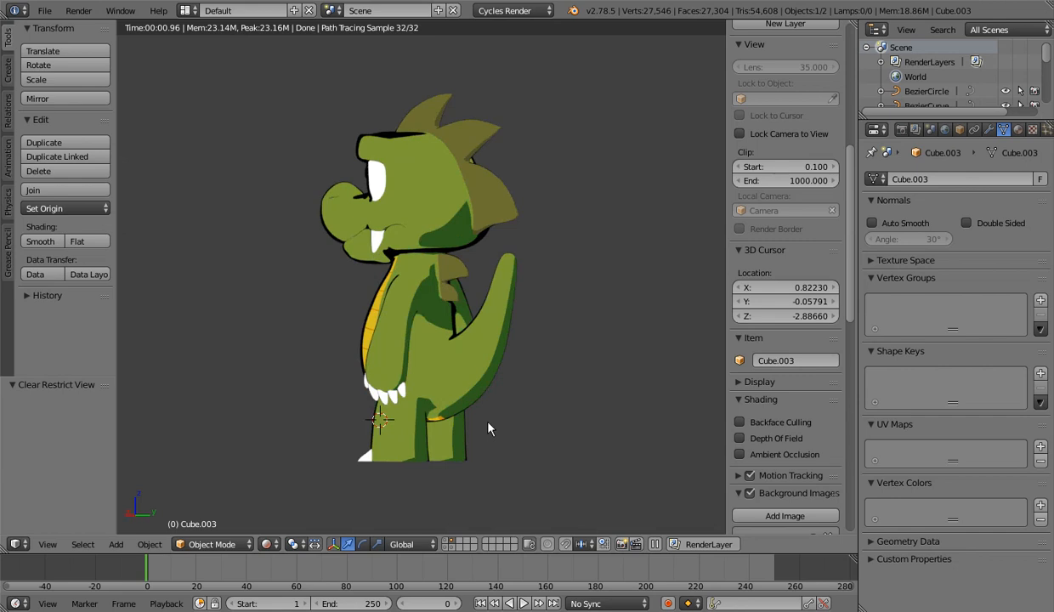
middle_click_drag(489, 429, 320, 338)
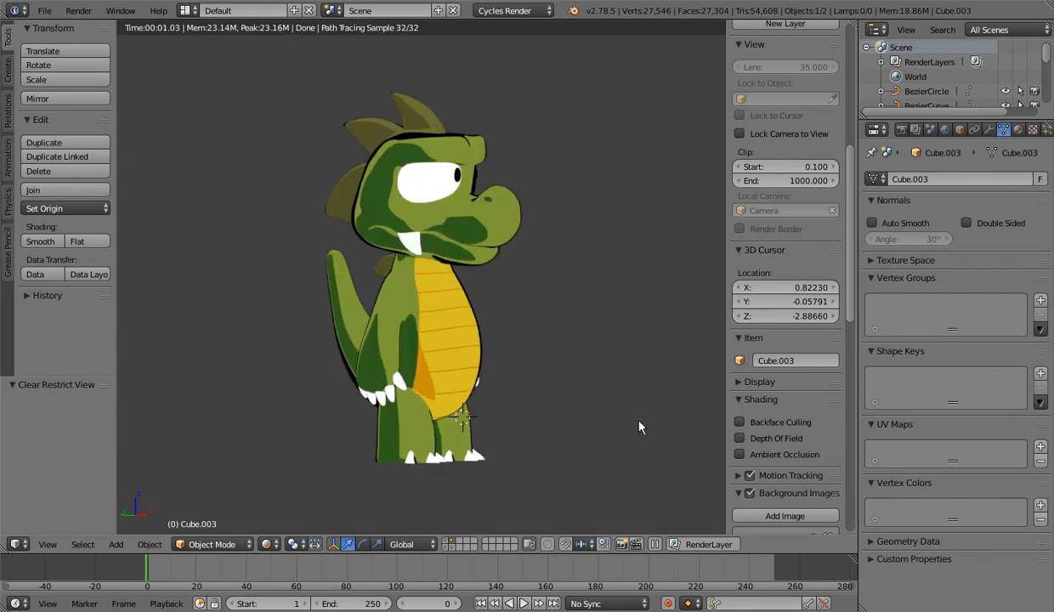
mouse_move(639, 422)
middle_mouse_down()
mouse_move(602, 425)
mouse_move(528, 393)
mouse_move(175, 412)
mouse_move(624, 411)
middle_mouse_up()
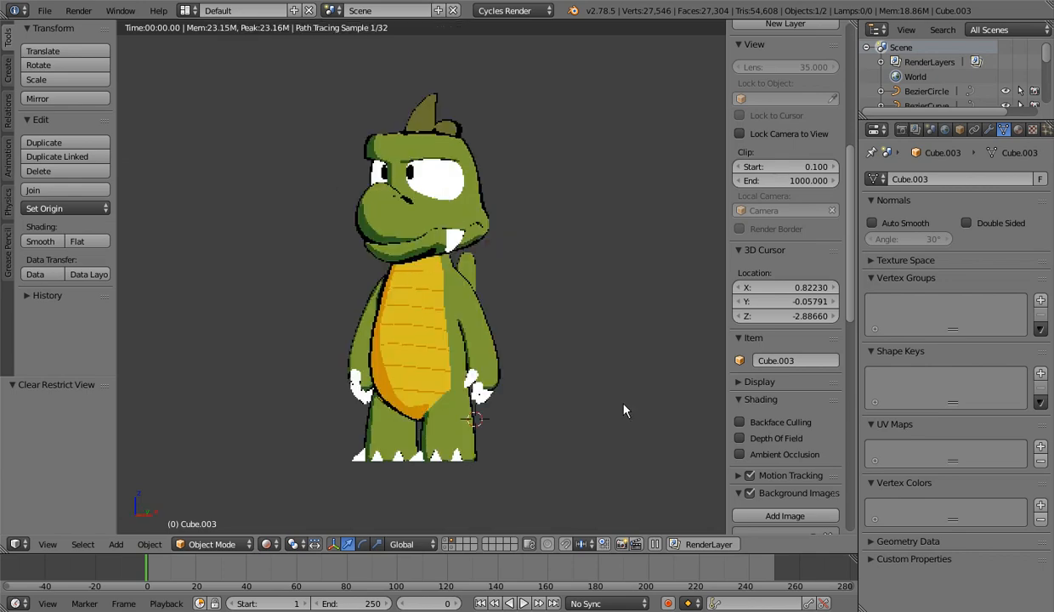
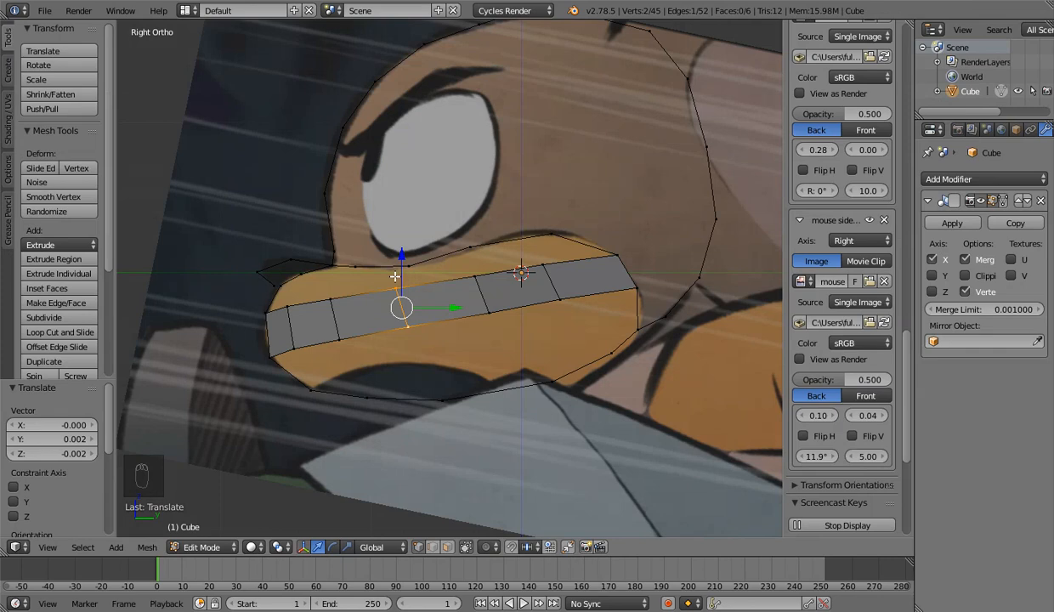
Lower the strip's three cross edges before its rear end by (0.030, -0.098), (0.024, -0.091) and (0.024, -0.091) in Y and Z
scroll(395, 276, "up", 2)
key("g")
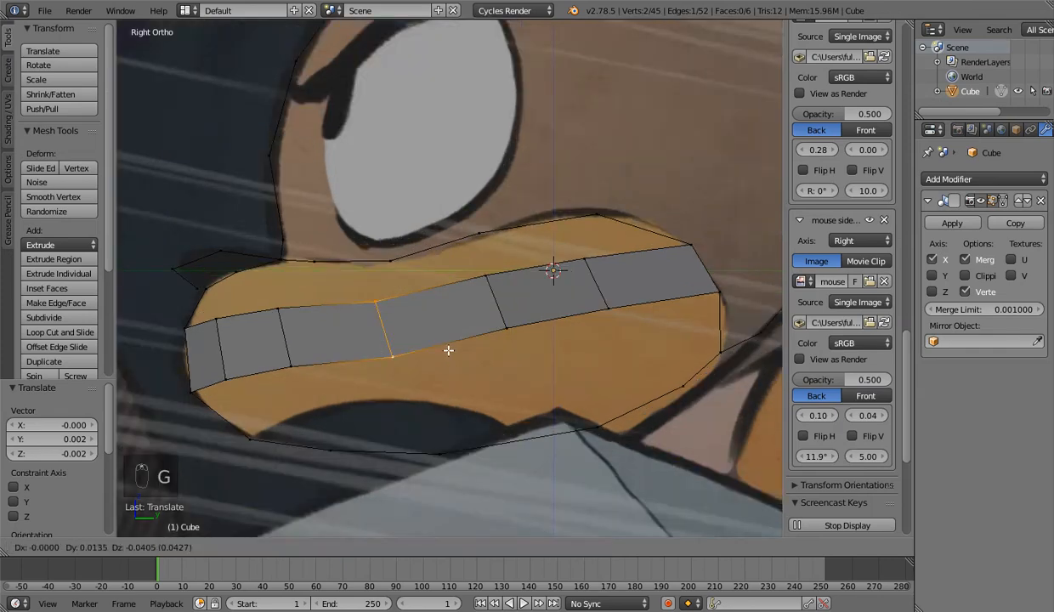
left_click(448, 350)
right_click(500, 316)
key("g")
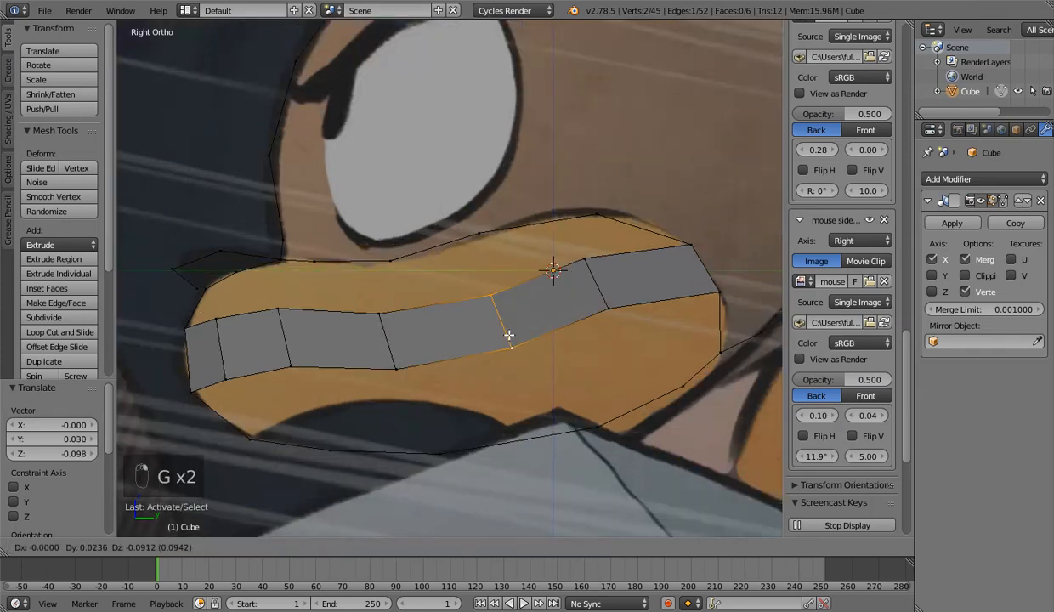
left_click(508, 335)
right_click(604, 321)
key("g")
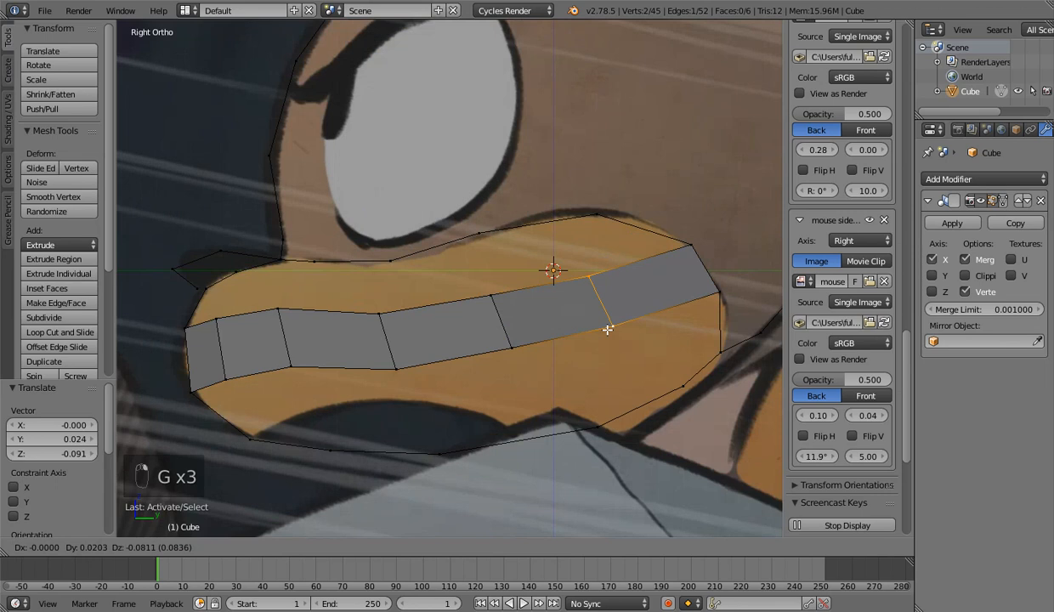
left_click(608, 328)
Lower the second and third cross edges from the muzzle's front, by about 0.017 in Y and -0.051 in Z
right_click(282, 322)
key("g")
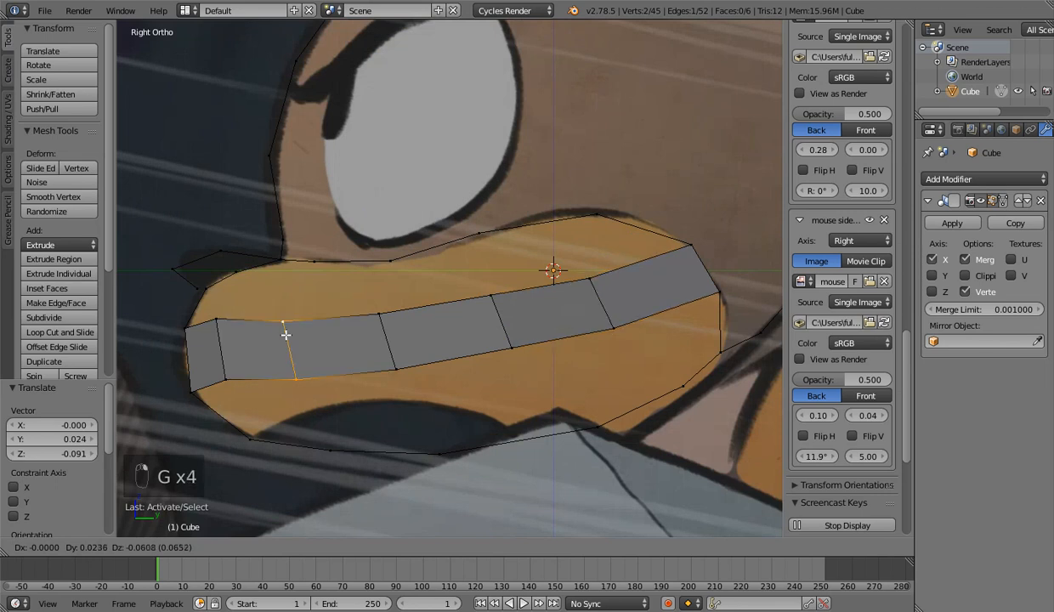
left_click(285, 335)
right_click(240, 372)
key("g")
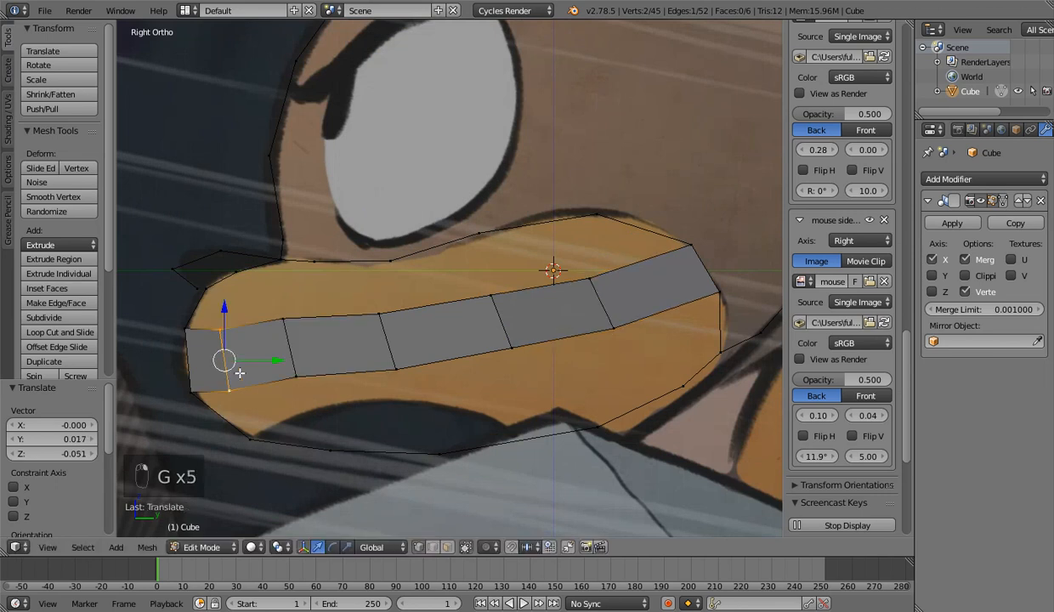
left_click(240, 372)
Nudge the strip's front upper vertex by (-0.009, -0.024) and its third cross edge by (0.011, -0.023) in Y and Z
right_click(283, 327)
key("g")
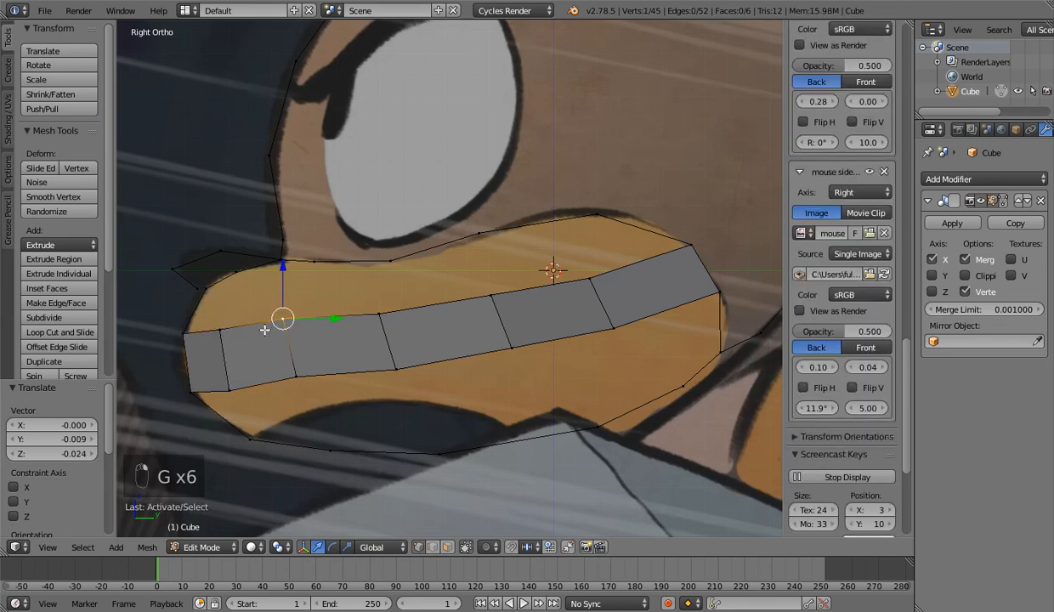
left_click(264, 330)
key("g")
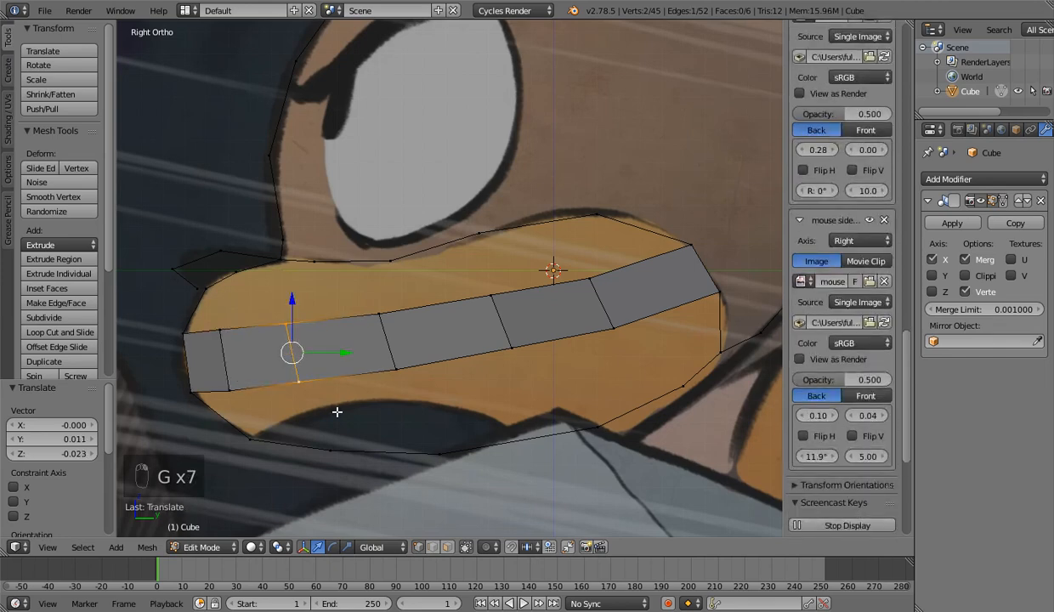
Try to extrude a chain of three vertices from the muzzle's lower outline along the mouth, comparing it with front and side references
right_click(336, 448)
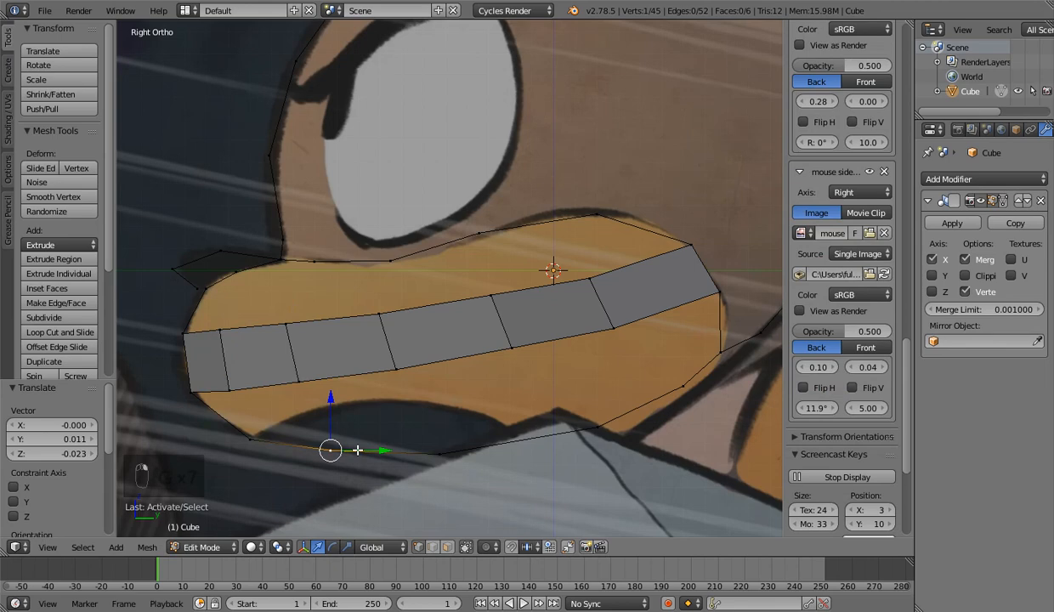
key("e")
left_click(403, 434)
key("e")
left_click(473, 415)
key("e")
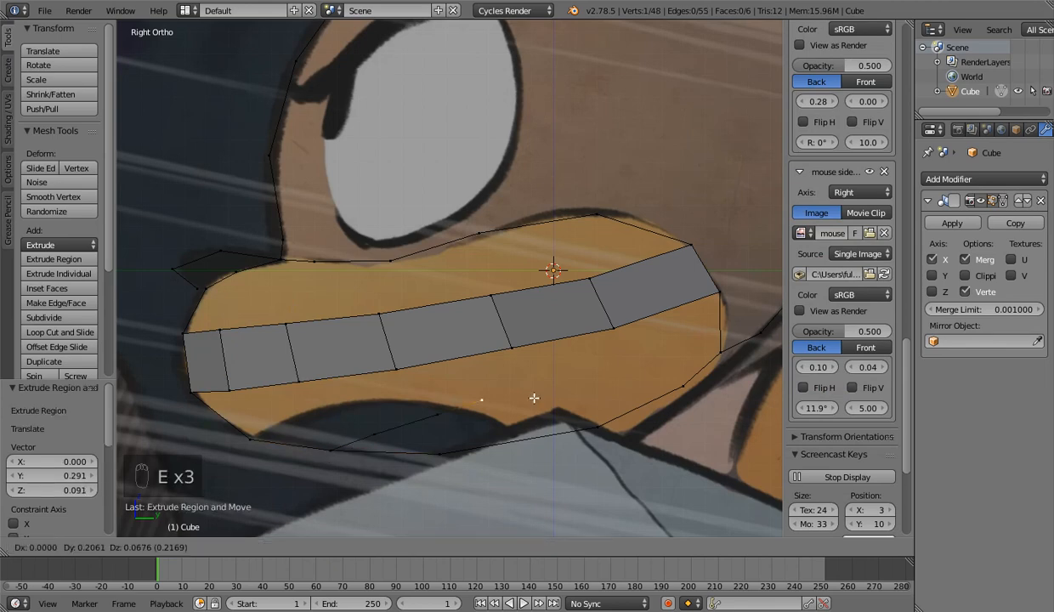
left_click(534, 398)
key("KP_1")
key("z")
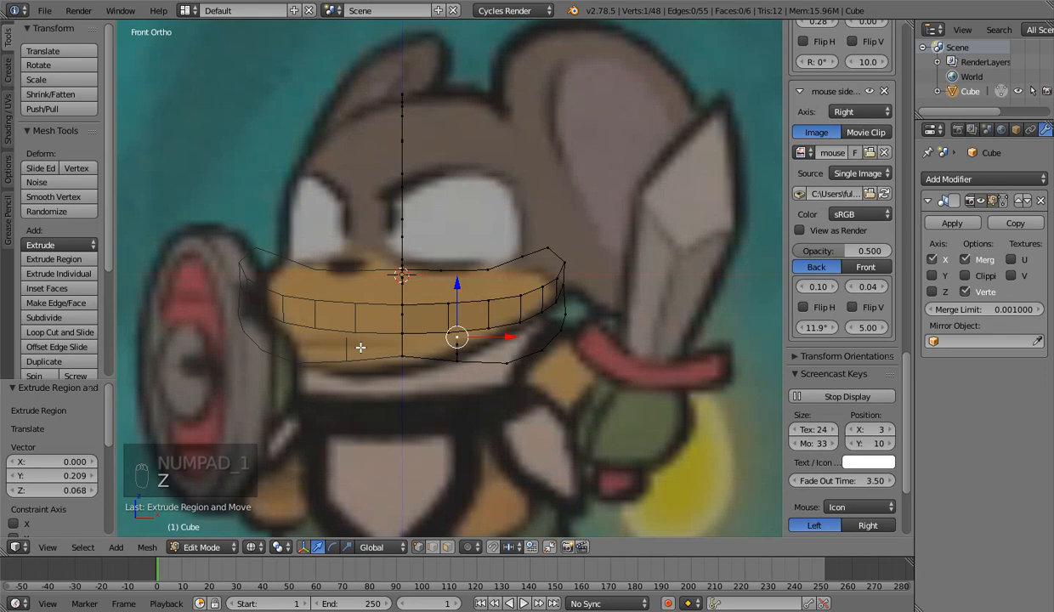
key("KP_Enter")
key("KP_3")
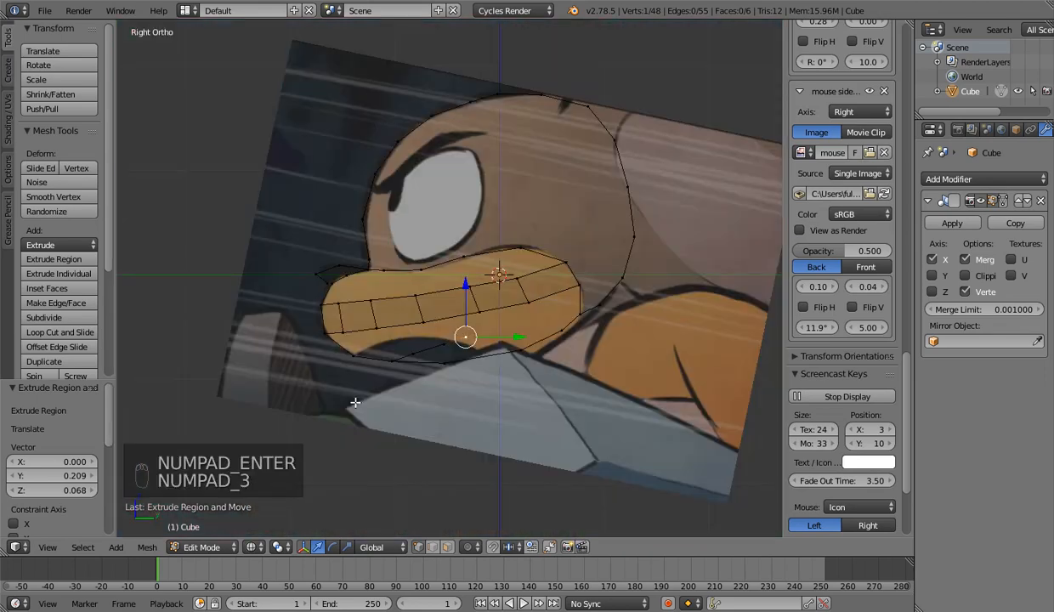
scroll(516, 414, "up", 3)
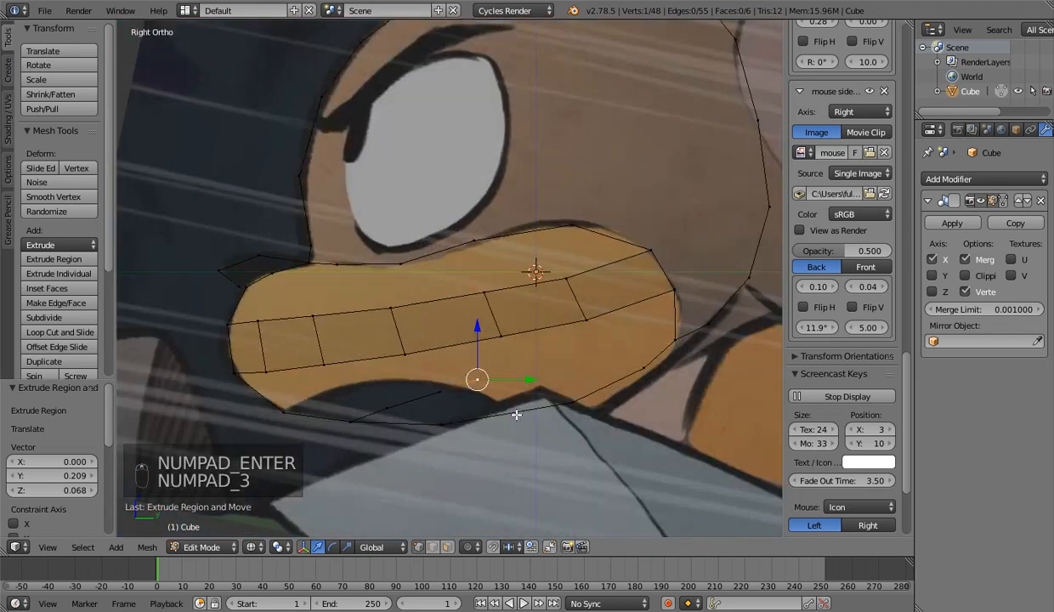
Remove the extruded mouth chain by collapsing its edges and deleting the leftover vertex, leaving the original lower outline
right_click(400, 408, "alt")
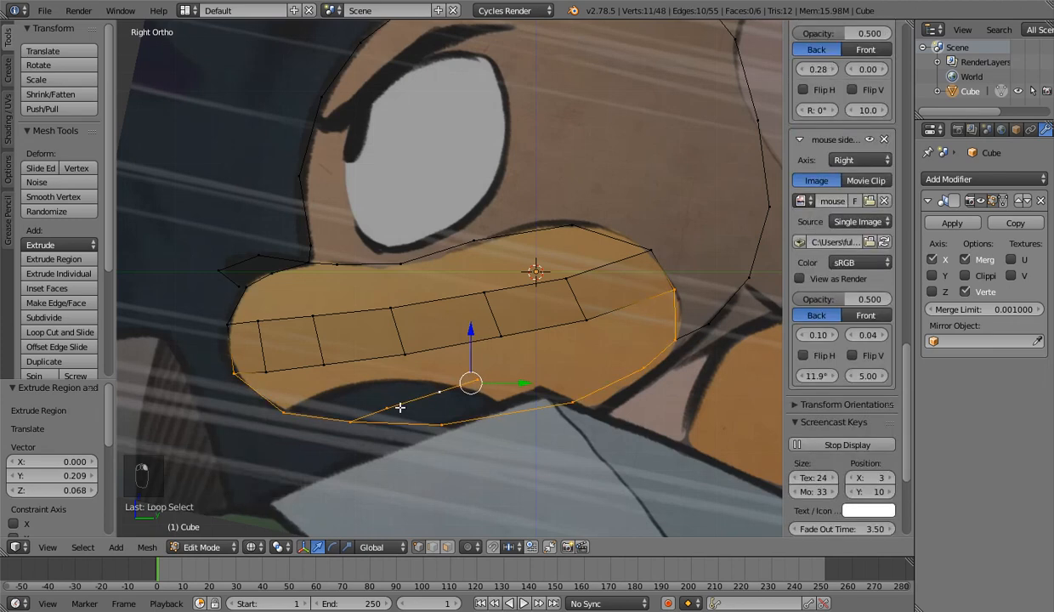
key("x")
left_click(465, 371)
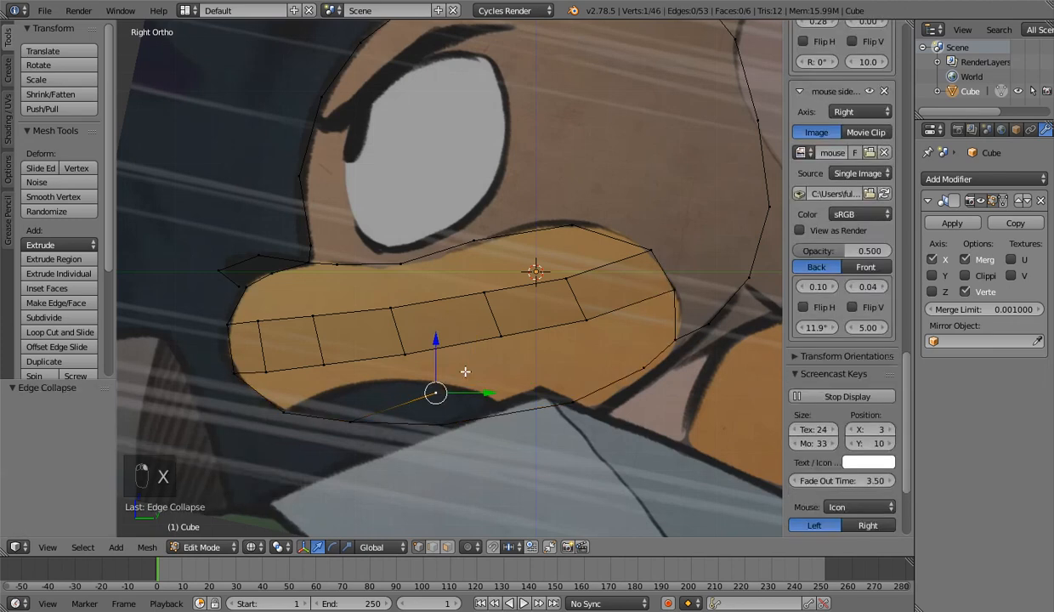
key("x")
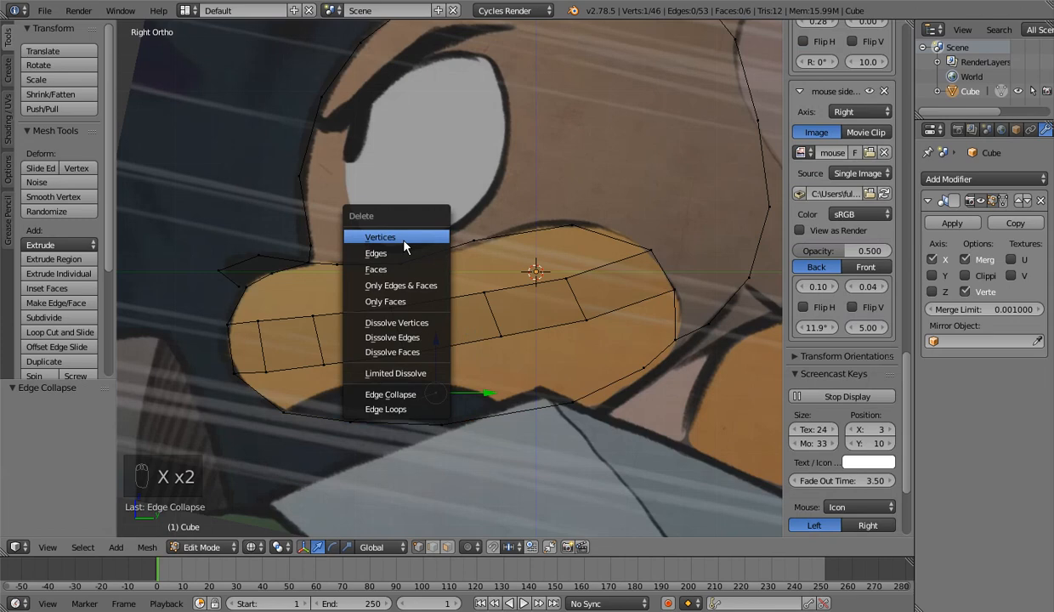
left_click(405, 246)
key("z")
key("z")
key("a")
key("a")
key("a")
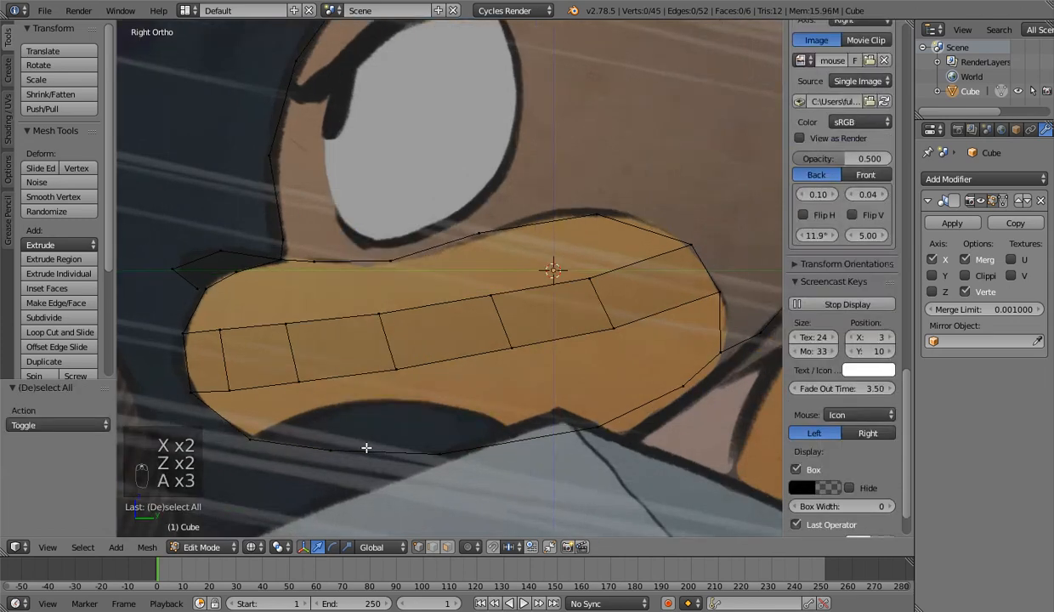
key("a")
Examine the muzzle strip and its rear end in solid shading from the side, at an angle and from the front
right_click(289, 459)
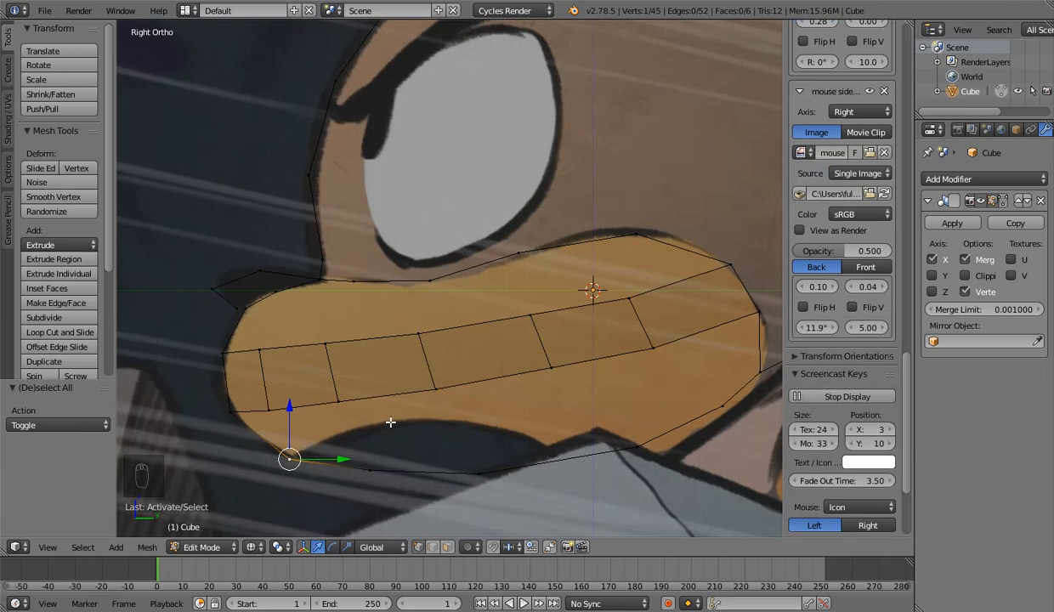
middle_click_drag(170, 442, 189, 402, "shift")
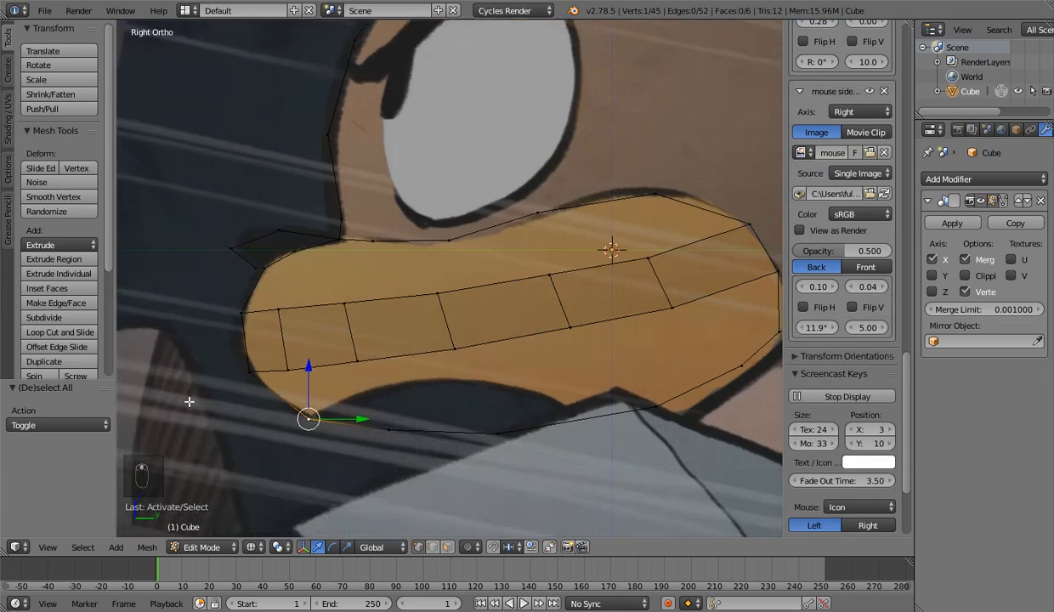
key("z")
key("a")
key("a")
key("a")
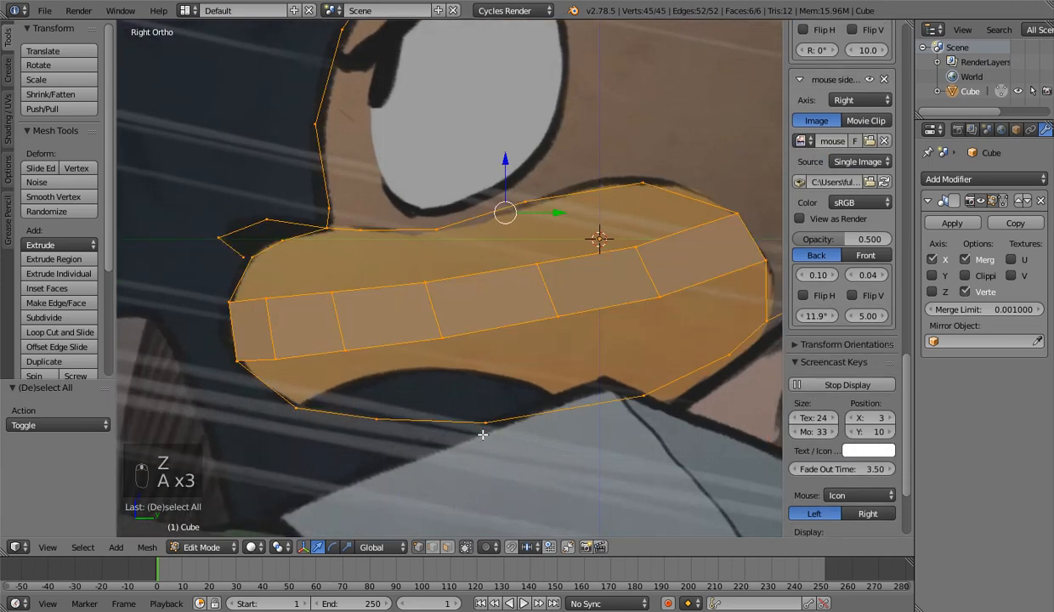
scroll(483, 434, "down", 1)
middle_click_drag(562, 263, 491, 334, "shift")
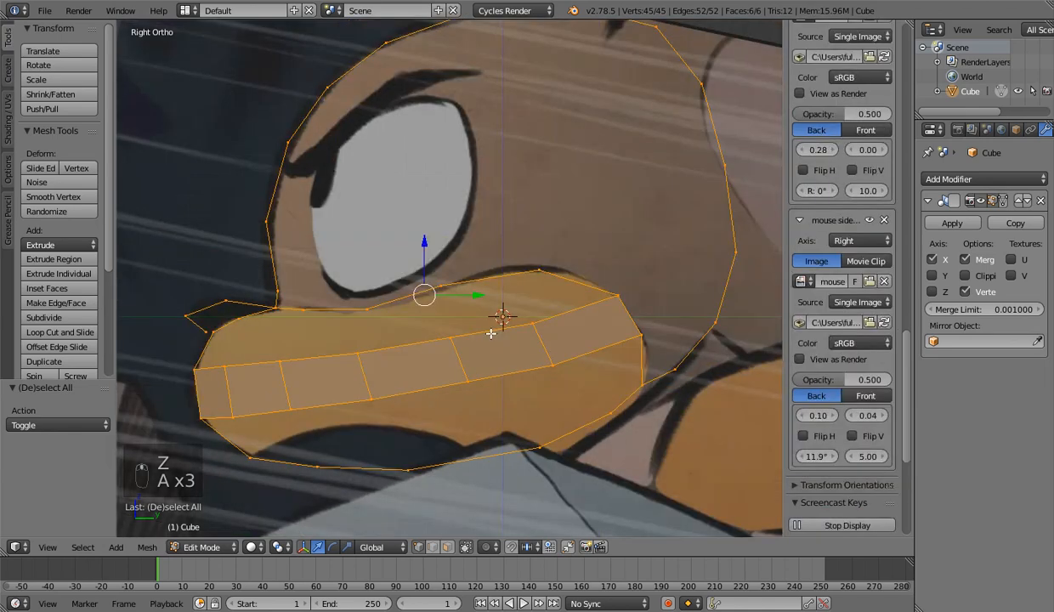
right_click(539, 309)
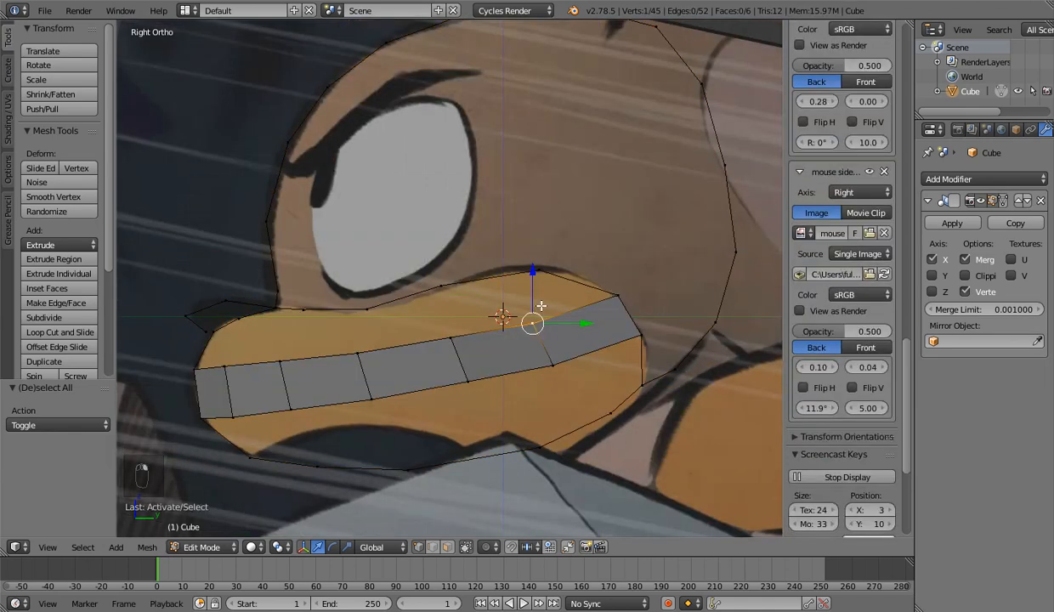
middle_click_drag(540, 306, 437, 251)
right_click(482, 320, "shift")
key("g")
right_click(517, 372)
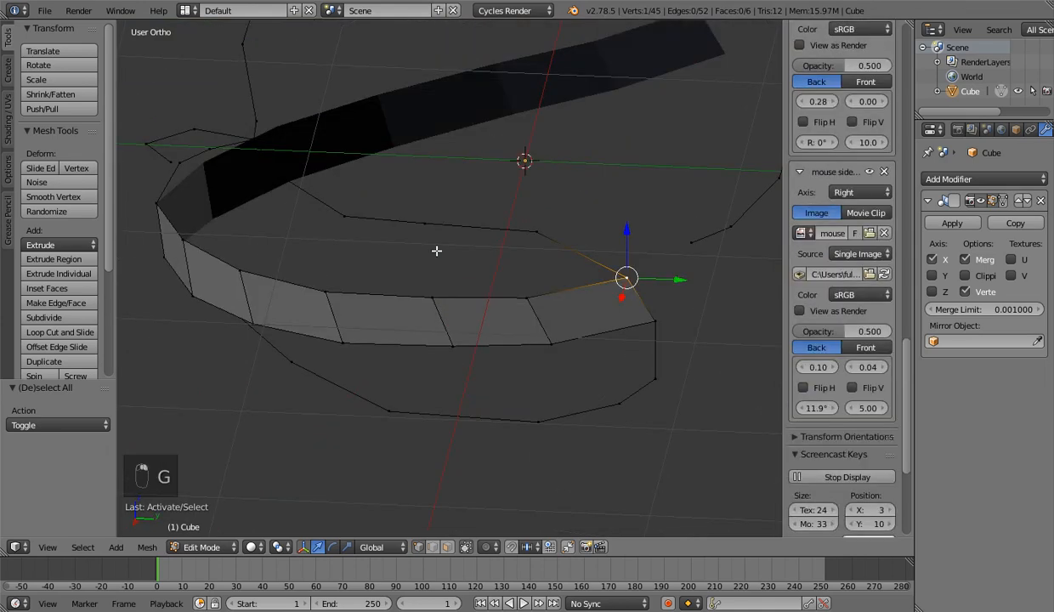
key("KP_1")
key("KP_3")
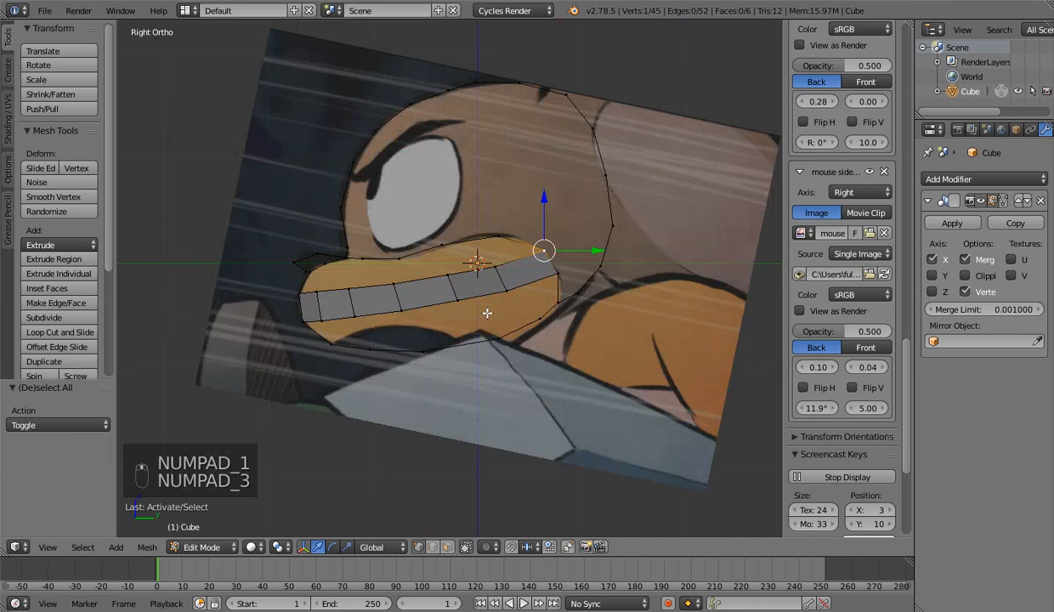
Move the vertex at the top of the head's profile by 0.035 in Y in side view
key("KP_1")
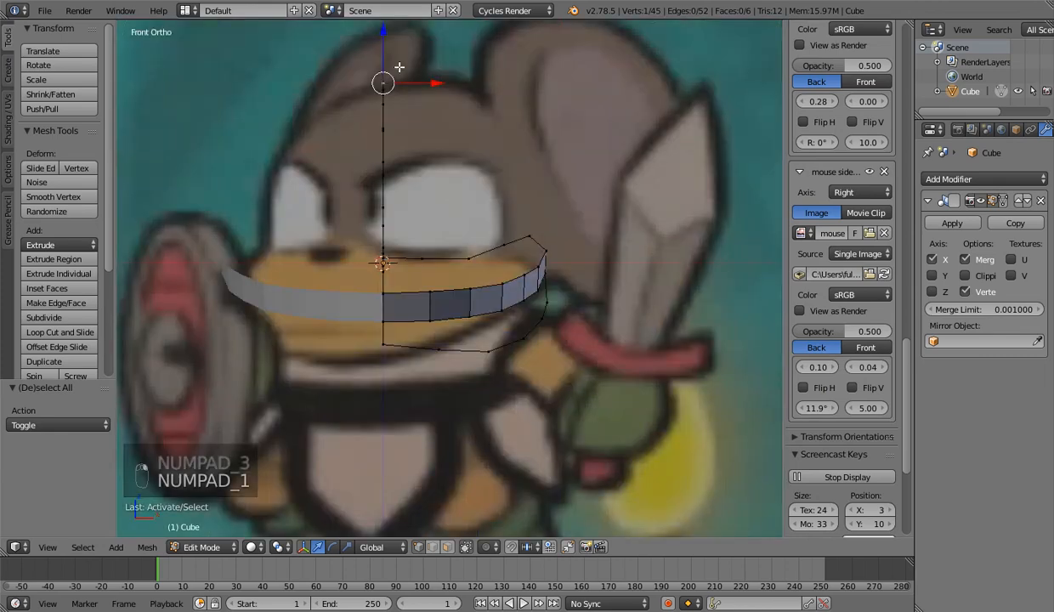
key("KP_3")
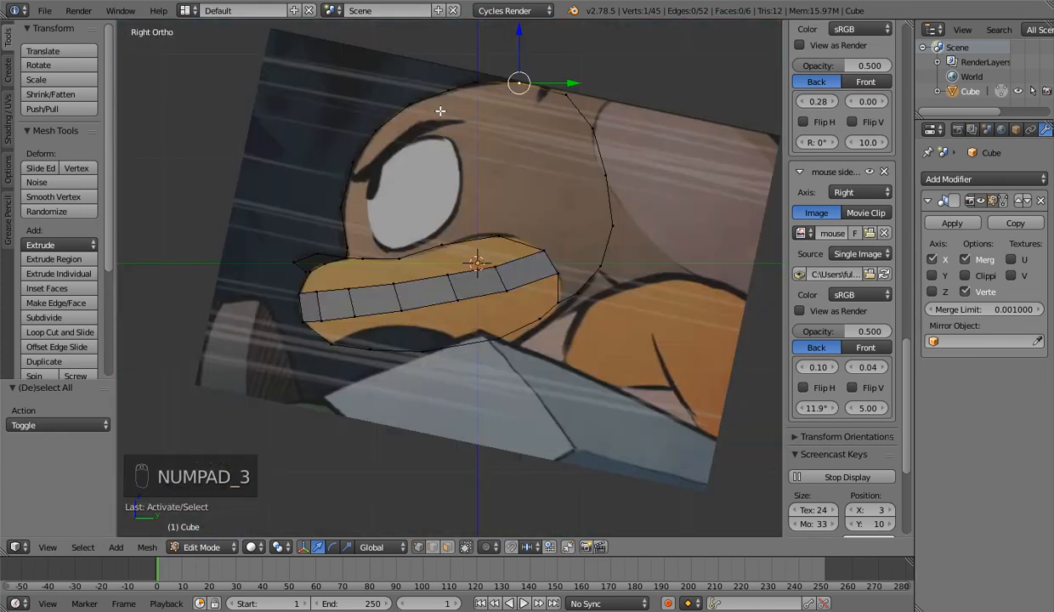
key("g")
left_click(529, 86)
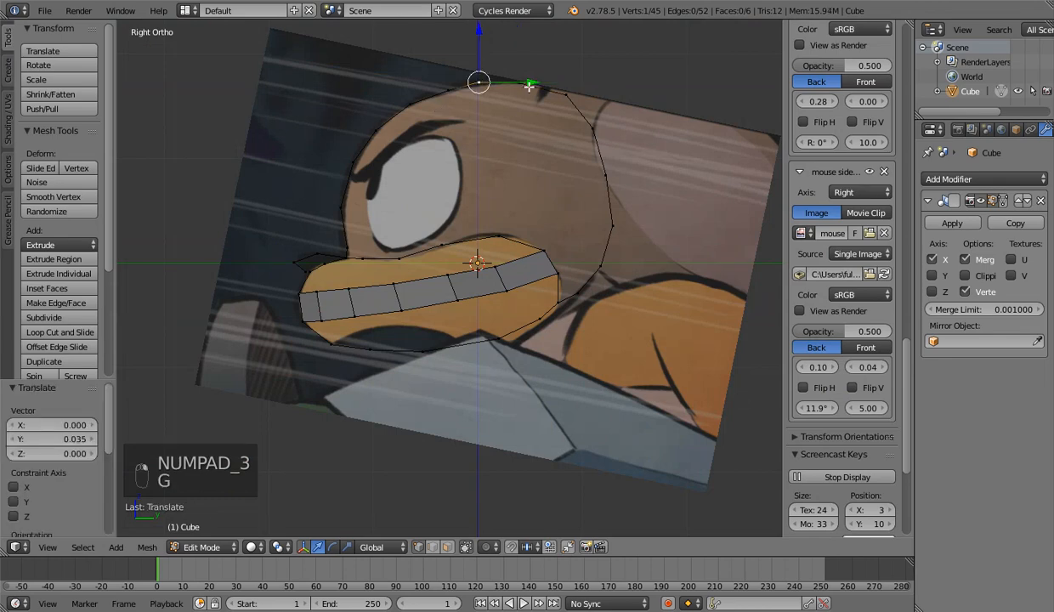
Extrude four connected vertices from the head's top vertex in front view, tracing the crown's curve down toward the ear
key("KP_1")
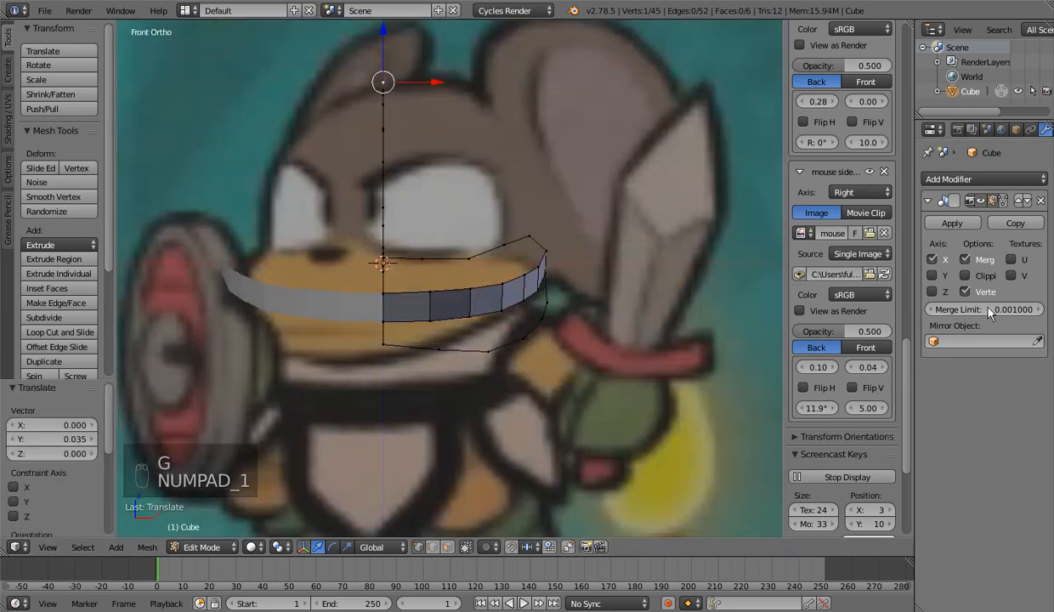
left_click(435, 85, "ctrl")
key("g")
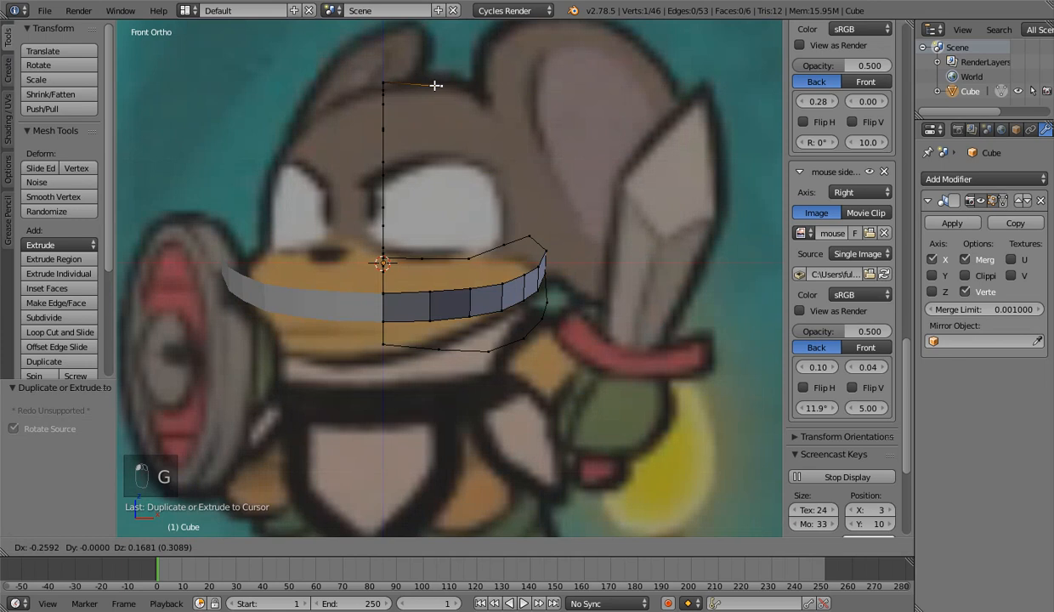
left_click(434, 84)
key("e")
left_click(467, 88)
key("e")
left_click(494, 104)
key("e")
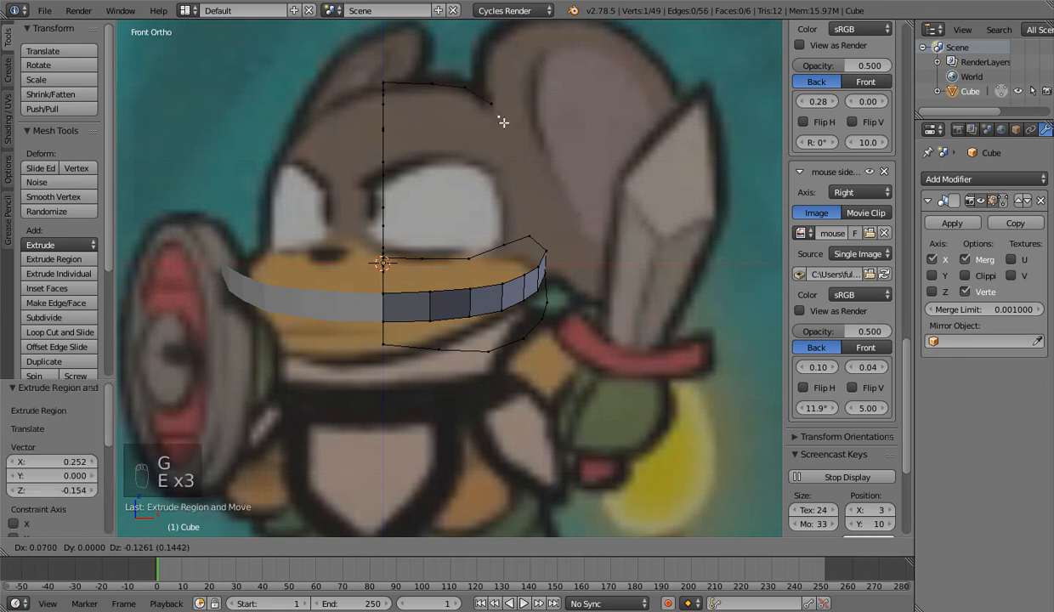
left_click(503, 130)
Enable proportional editing and move the strip's rear end edge inward by -0.091 along X with a proportional size of 1.95
right_click(544, 262)
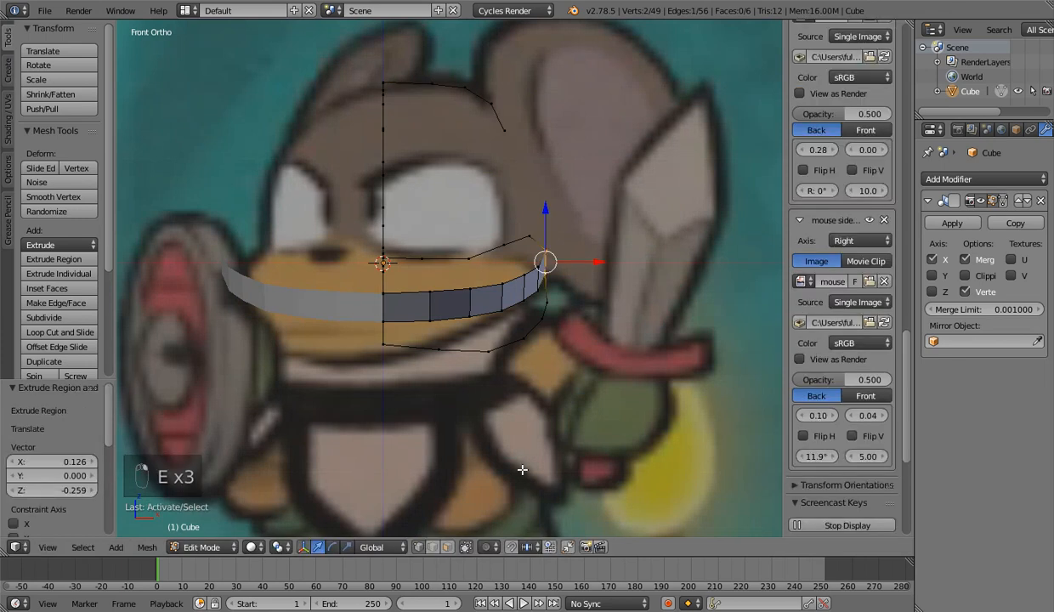
left_click(513, 490)
left_click(487, 547)
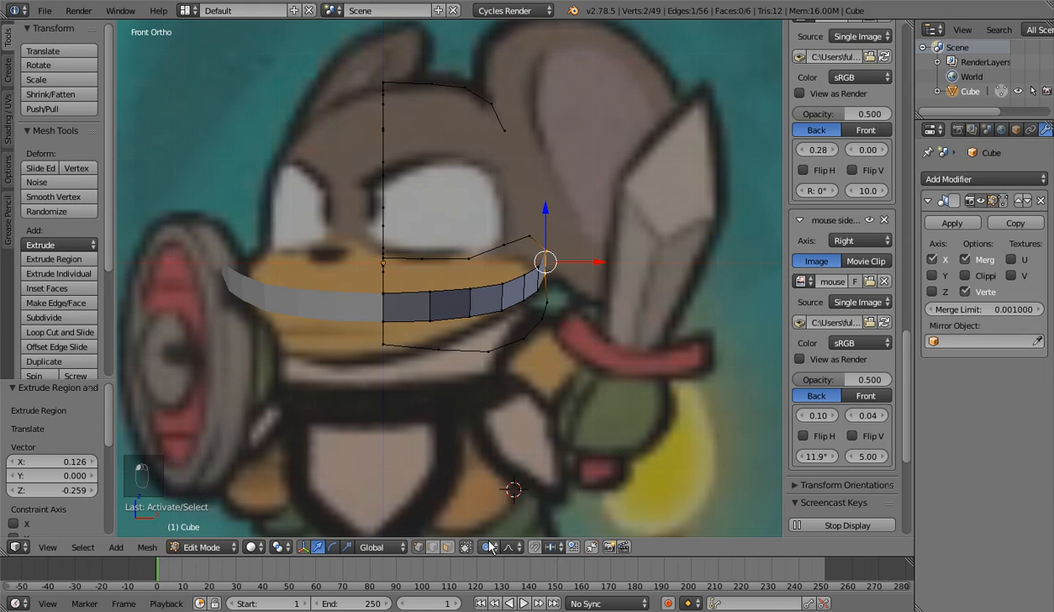
key("g")
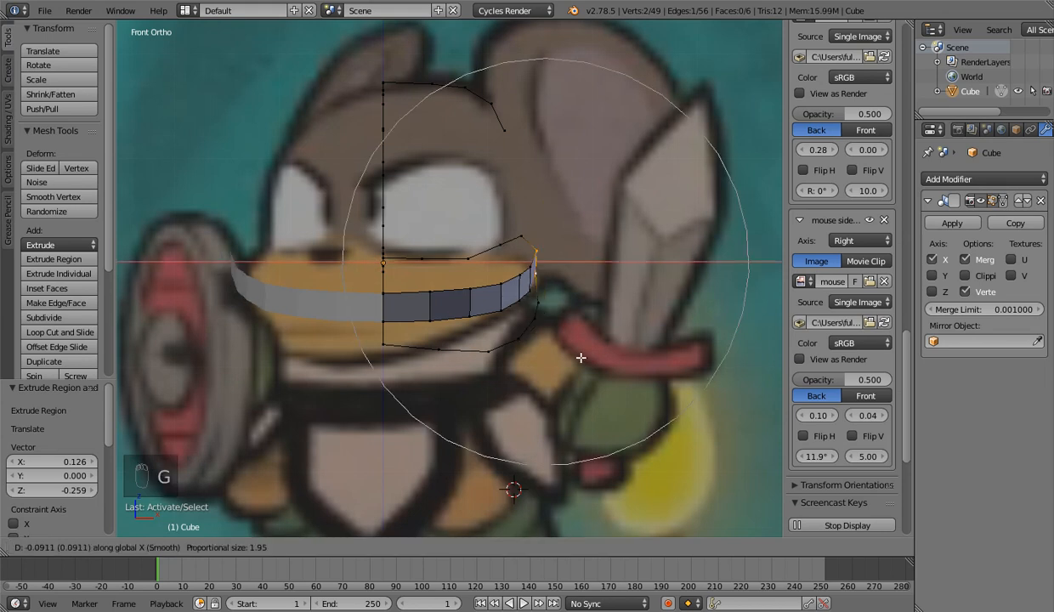
left_click(580, 358)
Pull two lower muzzle outline vertices inward with proportional size 1.33, by -0.091 in X and by (-0.049, 0.007) in X and Z
right_click(518, 341)
key("g")
key("x")
scroll(514, 354, "up", 4)
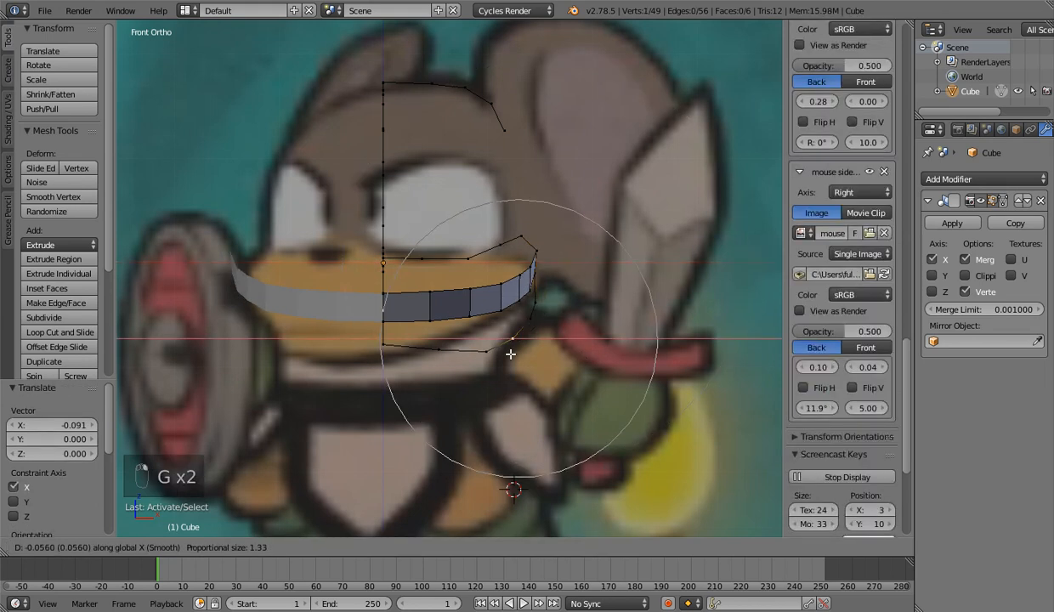
left_click(506, 354)
right_click(482, 358)
key("g")
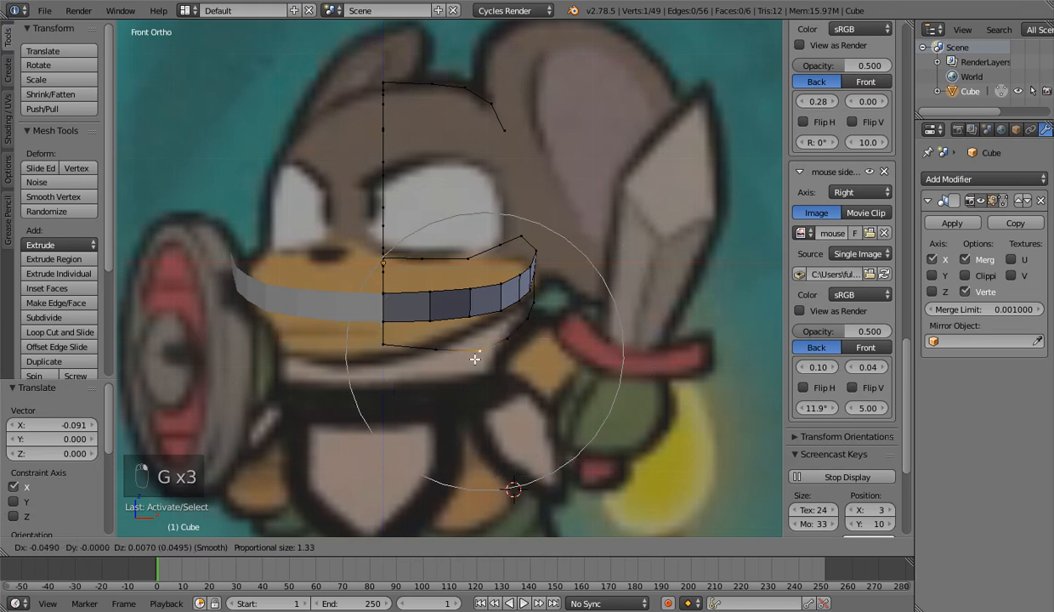
left_click(475, 358)
key("KP_1")
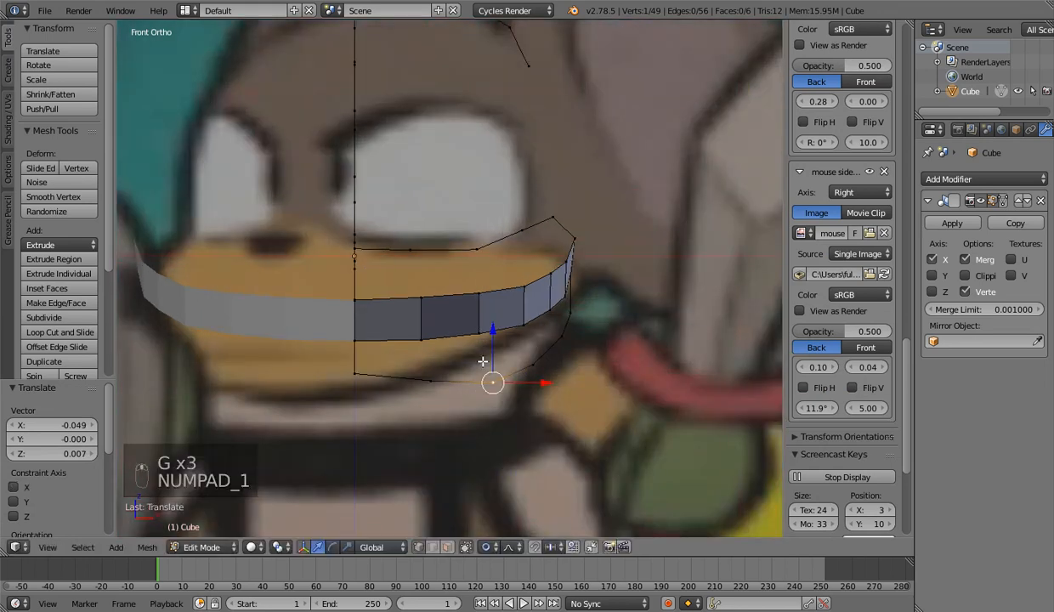
Move the selected lower muzzle outline vertex by -0.034 in X and 0.136 in Z in front view
key("KP_3")
key("KP_1")
key("g")
left_click(472, 340)
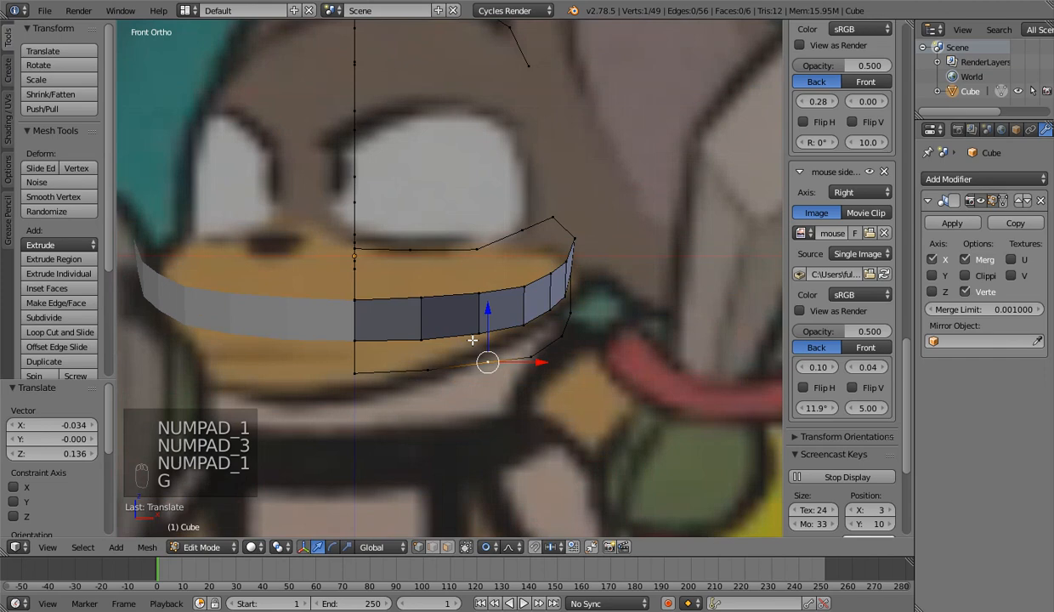
Adjust three vertices up the muzzle's outer corner with proportional size 1.33, the second by (0.010, -0.005) in X and Z, the uppermost by -0.015 in X
right_click(563, 336)
key("g")
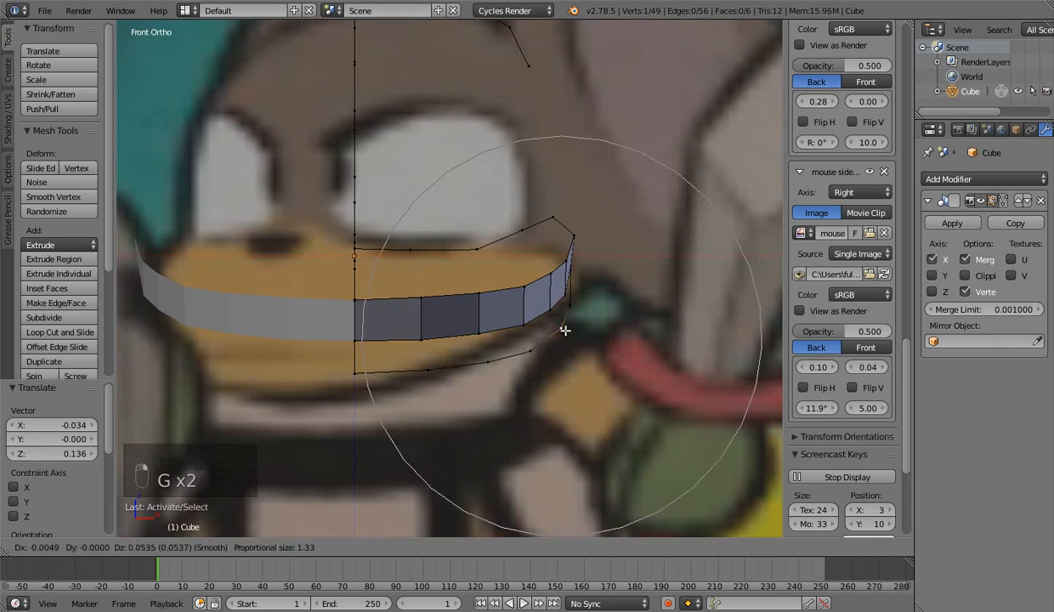
left_click(565, 331)
right_click(570, 306)
key("g")
left_click(572, 308)
right_click(575, 240)
key("g")
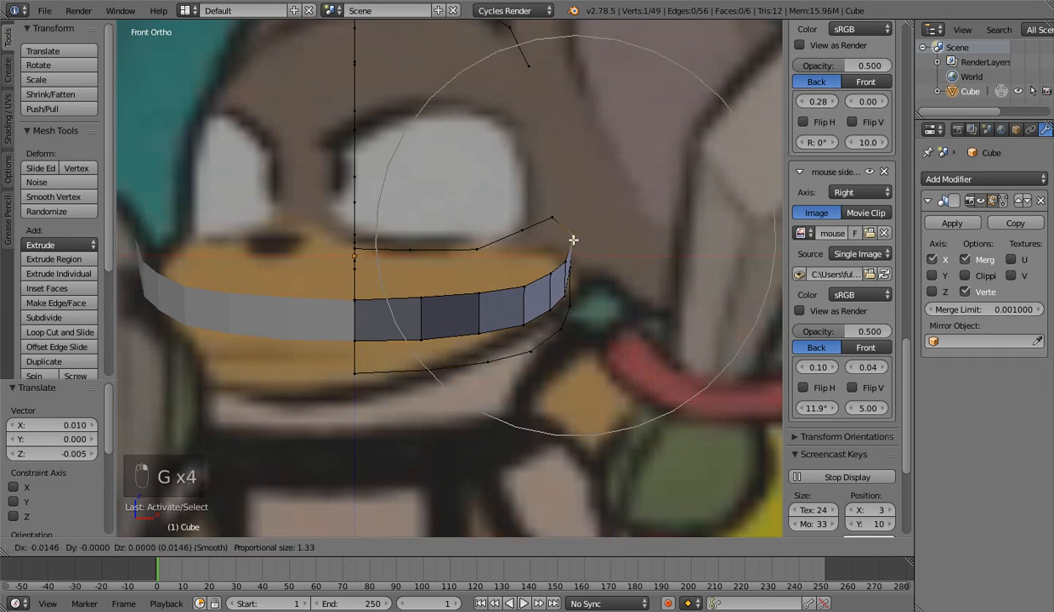
left_click(574, 240)
Lower the outer vertex of the upper muzzle outline onto the reference muzzle's top edge in front view with proportional size 1.33
middle_click_drag(574, 240, 412, 264)
right_click(412, 264)
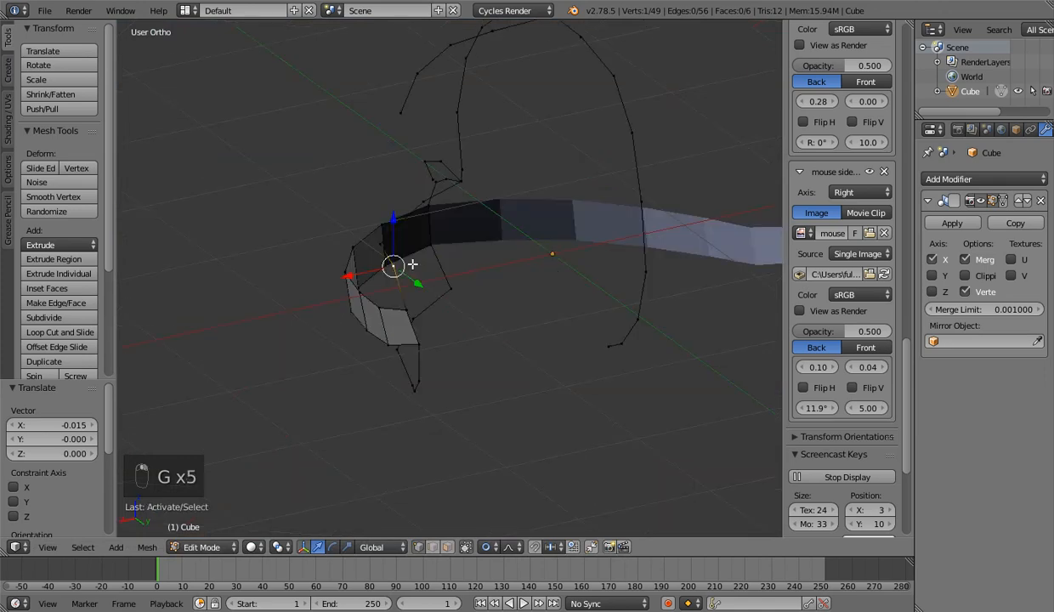
key("KP_1")
key("g")
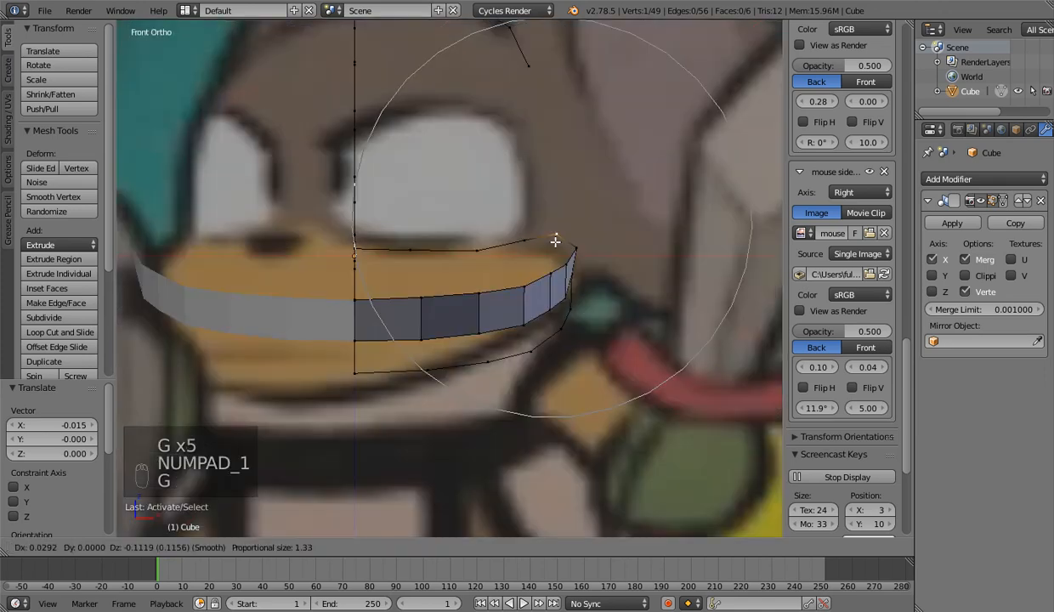
left_click(525, 241)
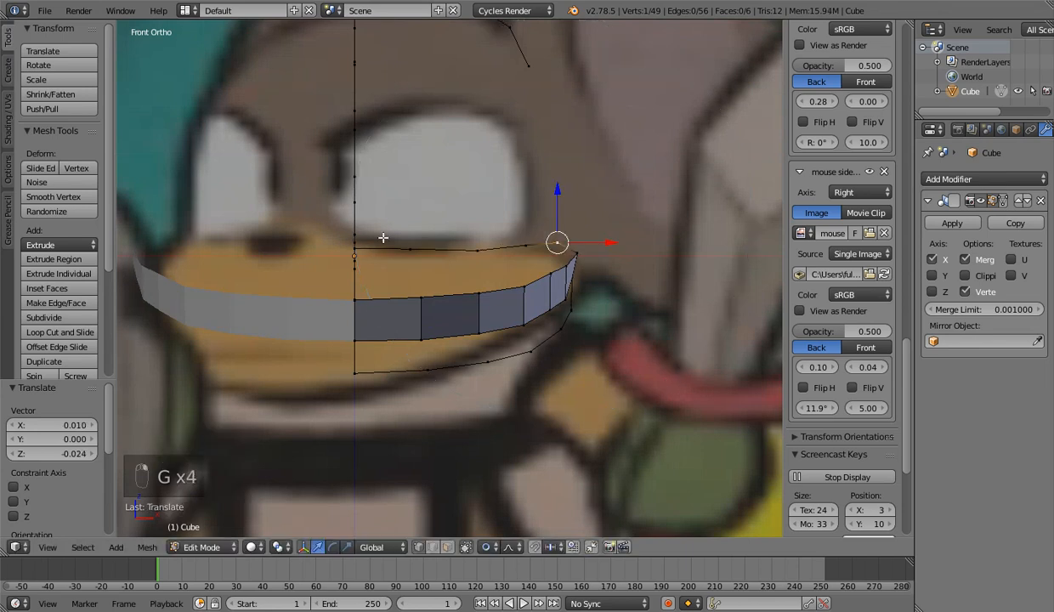
In wireframe side view, move the upper outline's rear vertex by (-0.010, 0.037) and a lower outline vertex by (-0.003, -0.044) in Y and Z
right_click(387, 241)
middle_click_drag(386, 240, 479, 321)
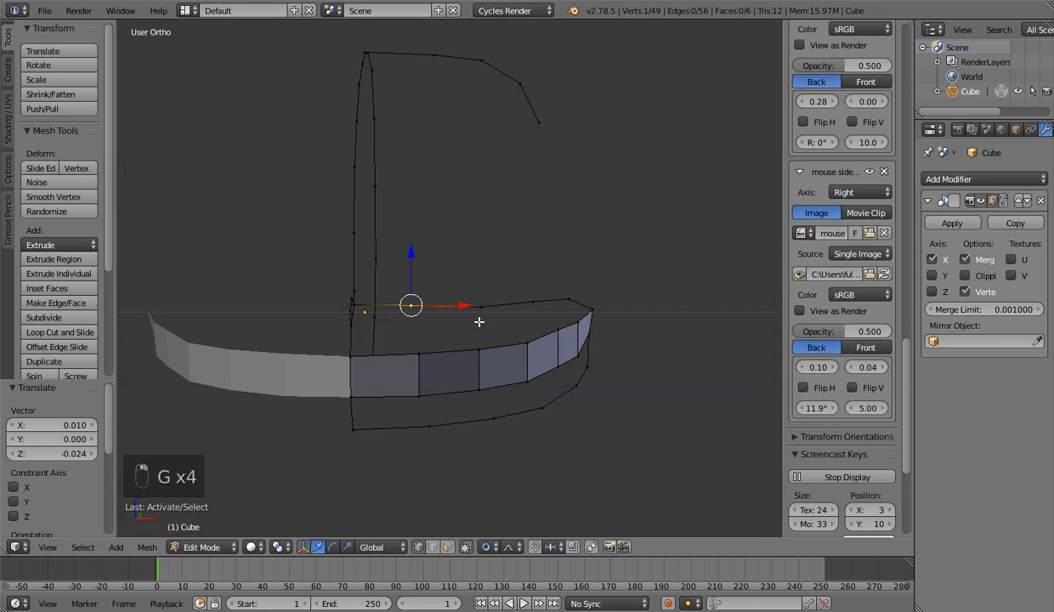
key("KP_3")
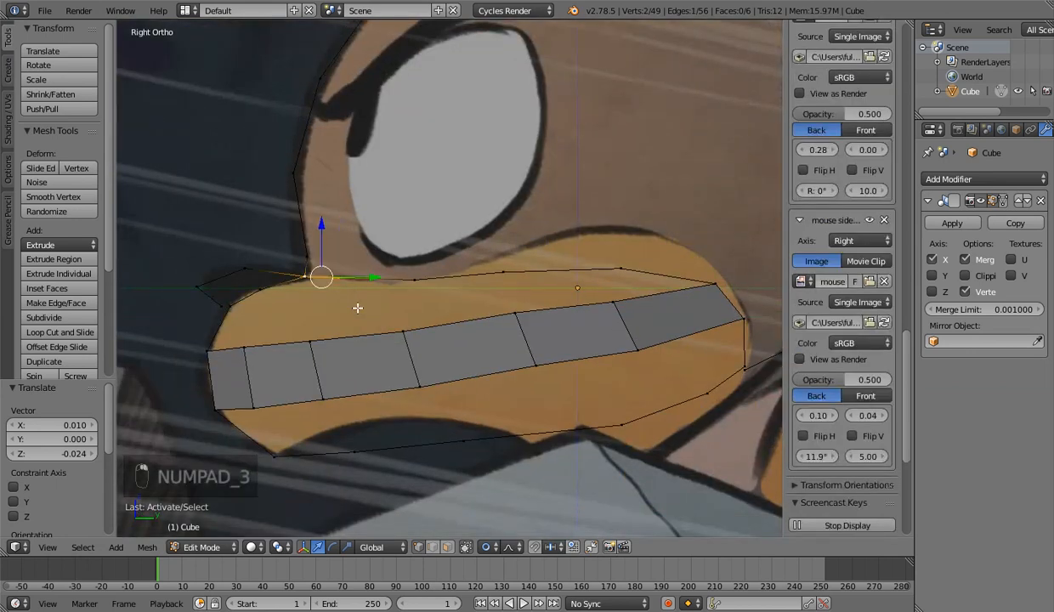
key("z")
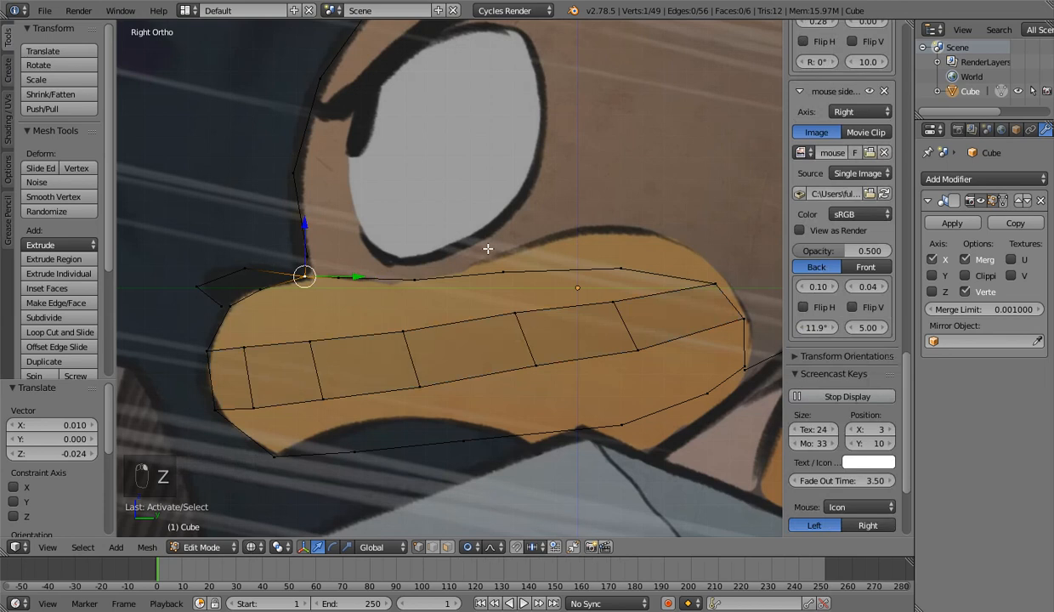
middle_click_drag(669, 272, 630, 280, "shift")
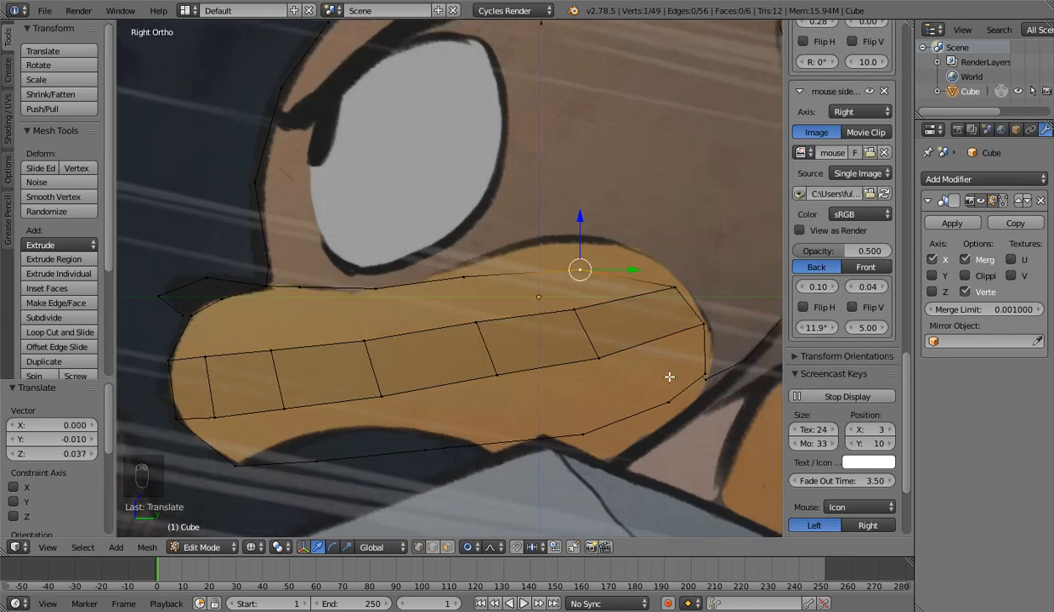
right_click(415, 459)
key("g")
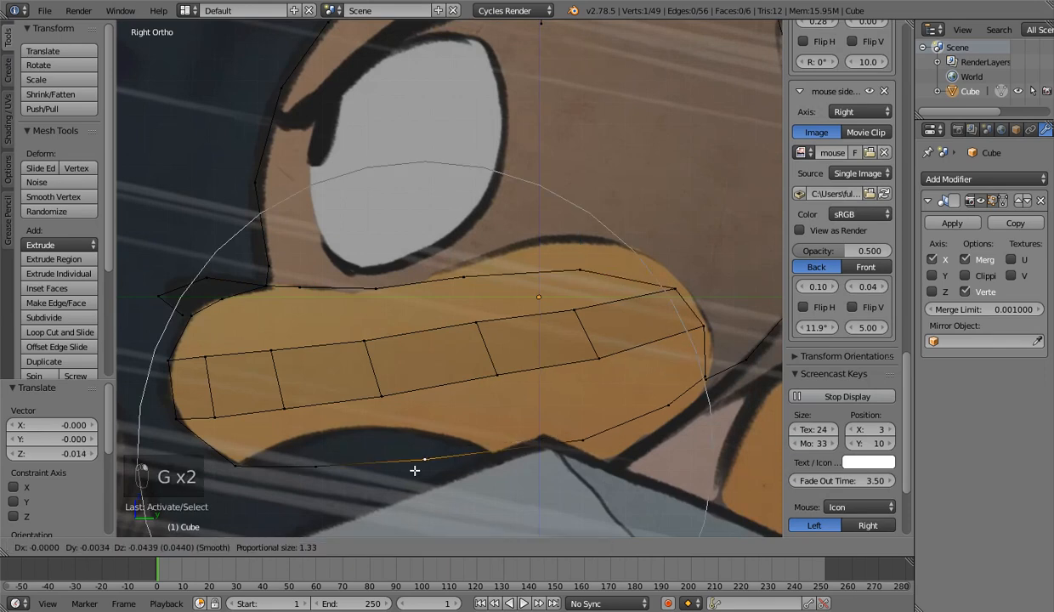
left_click(415, 470)
Examine how the strip's lower front vertices line up with the lower muzzle outline from the side and from oblique angles
middle_click_drag(218, 447, 347, 413, "shift")
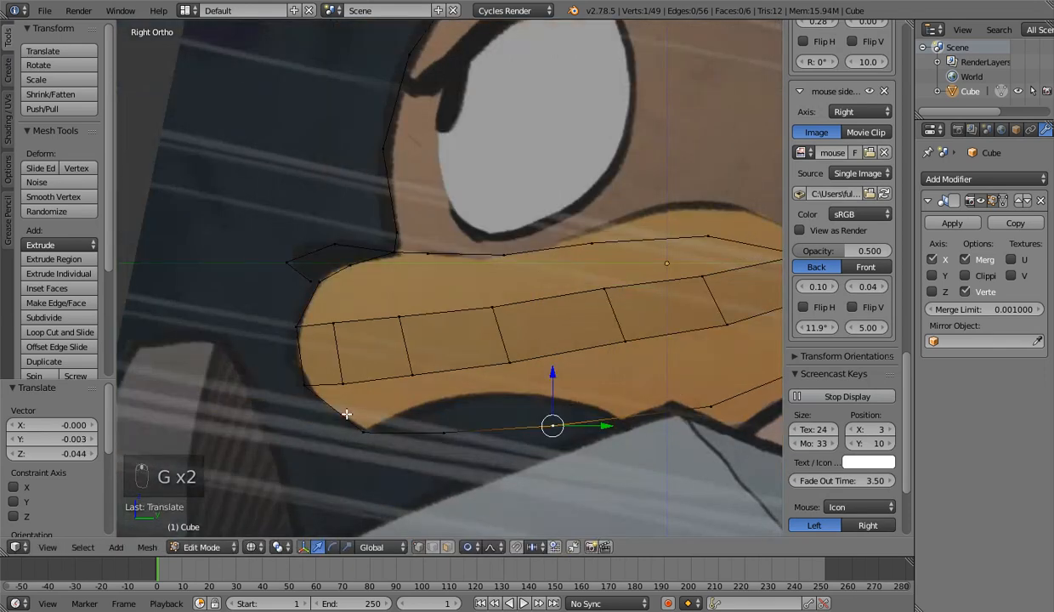
right_click(344, 385)
right_click(412, 376, "shift")
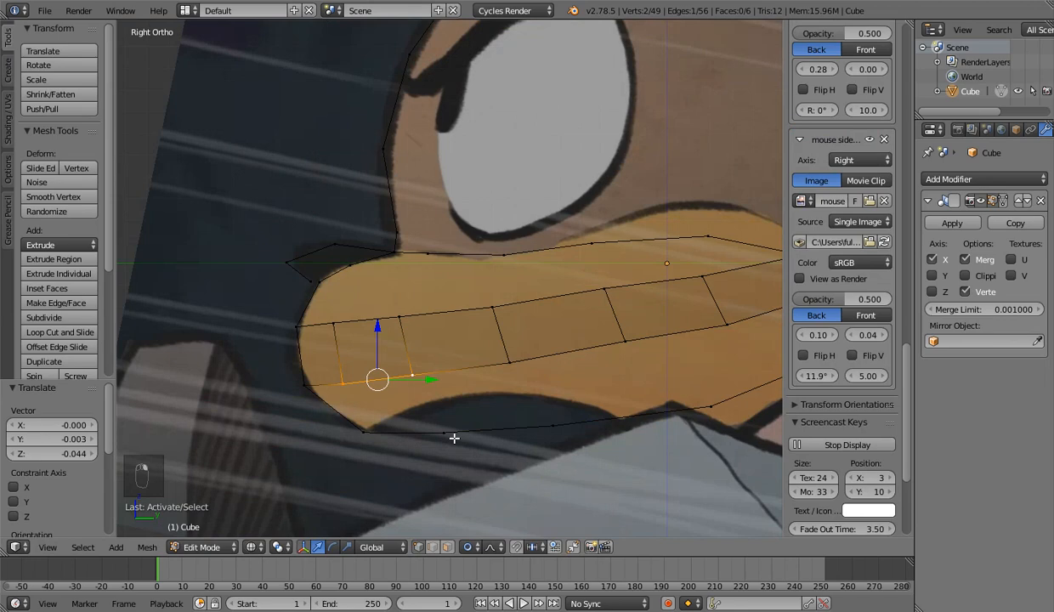
right_click(377, 435)
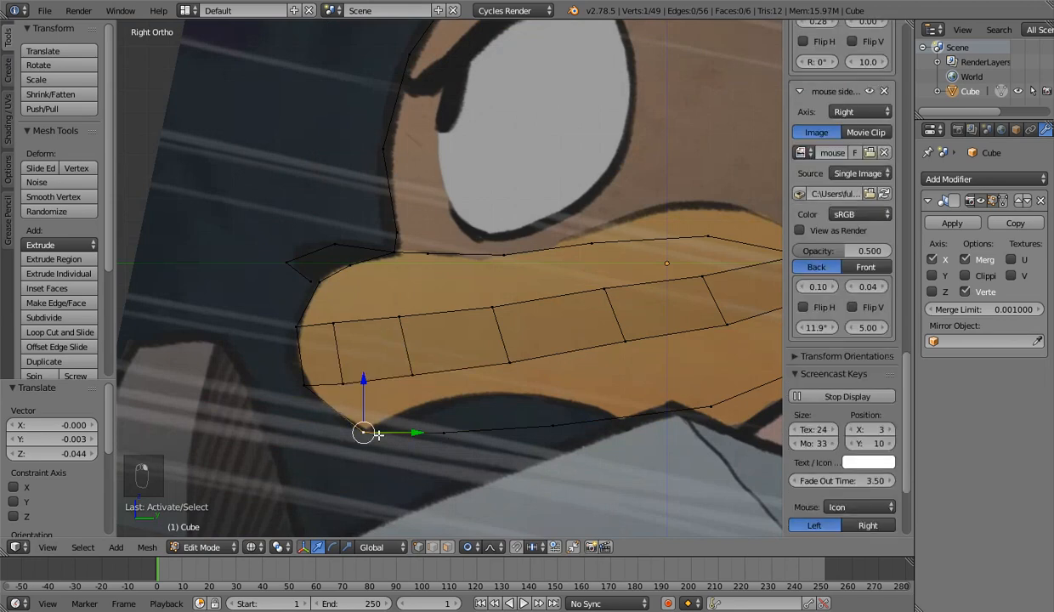
middle_click_drag(376, 435, 499, 397)
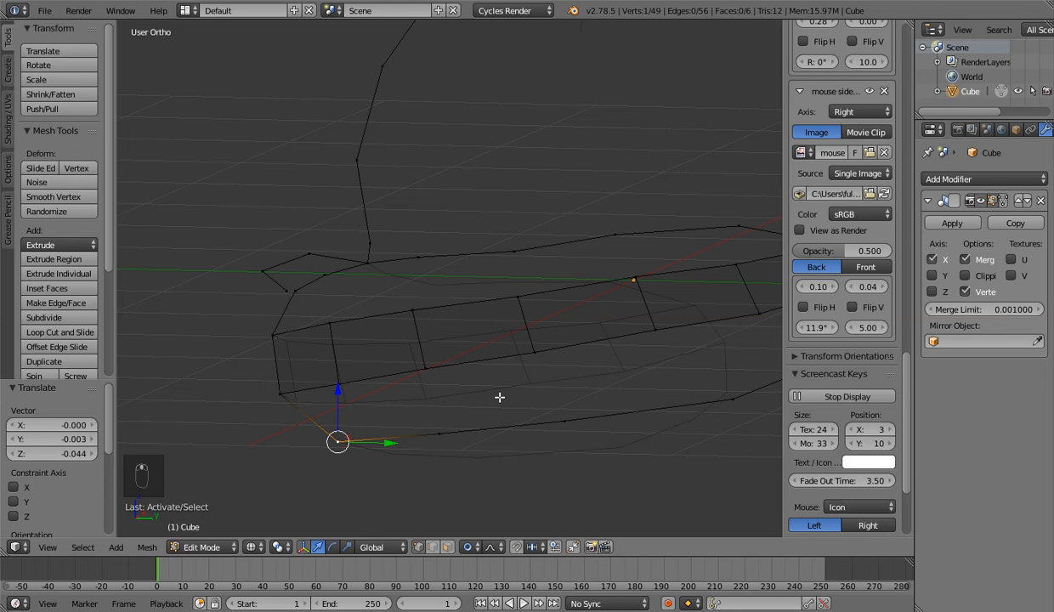
key("KP_1")
key("g")
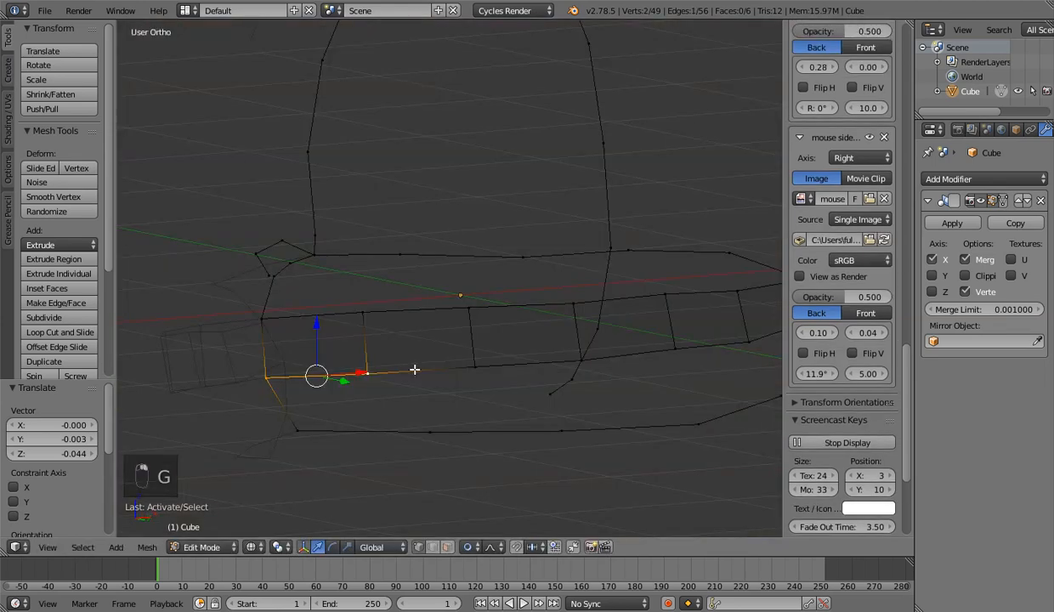
right_click(473, 368, "shift")
middle_click_drag(474, 368, 432, 377)
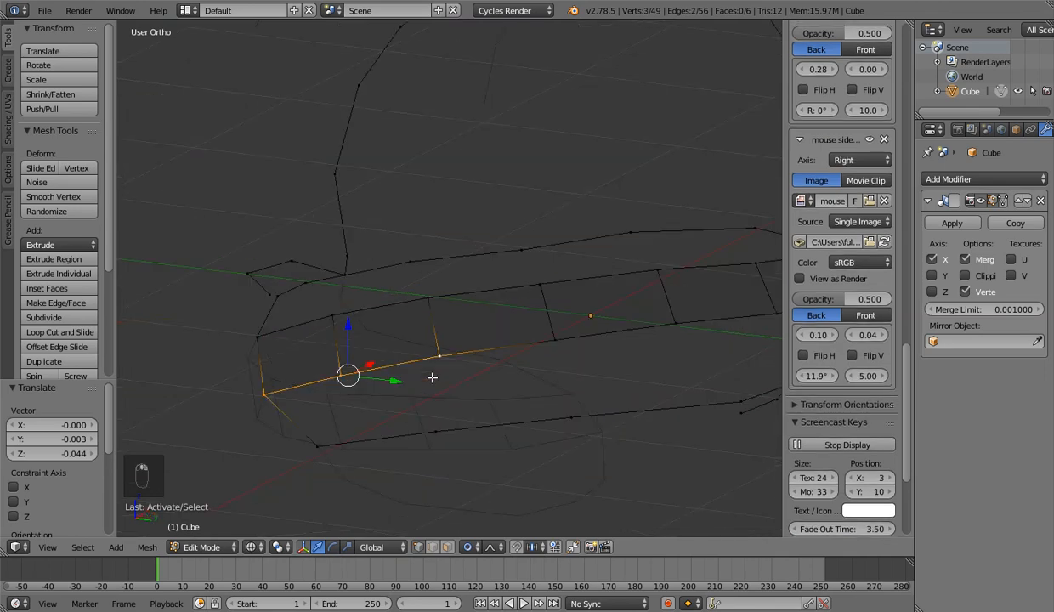
key("KP_3")
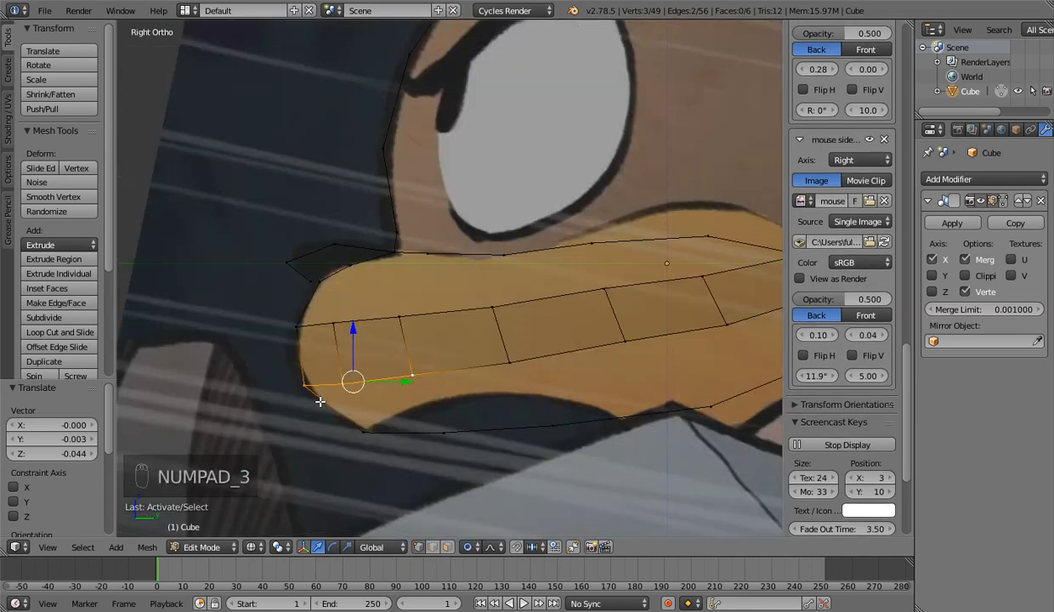
middle_click_drag(319, 401, 382, 357)
Fill a face between the strip's front lower edge and the first segment of the lower muzzle outline
right_click(309, 442)
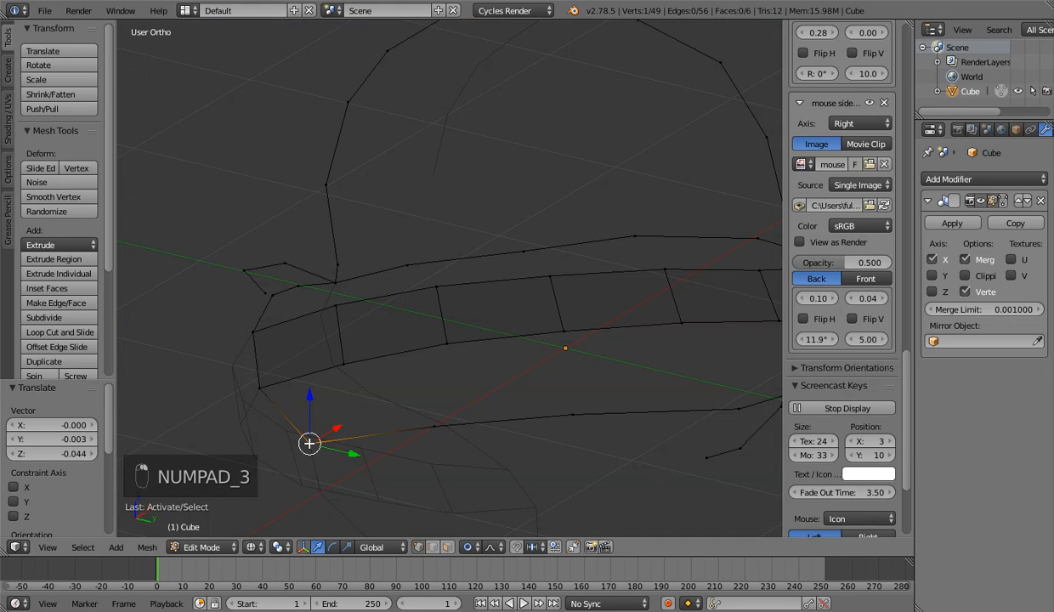
key("f")
key("ctrl+z")
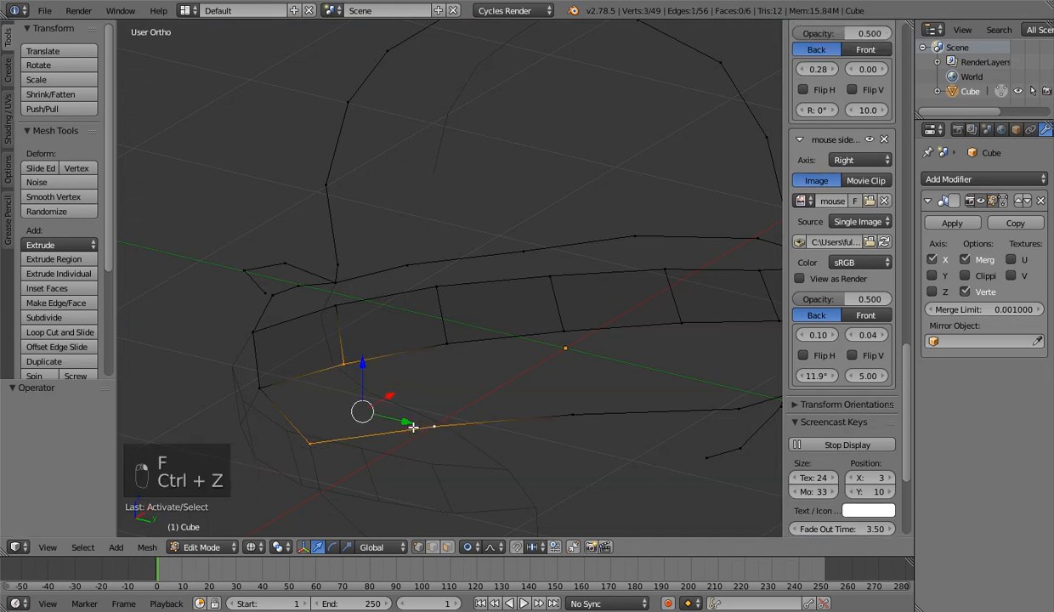
key("f")
key("ctrl+z")
key("f")
Slide the new face's outer lower vertex along the muzzle outline toward the centre by a factor of 0.369
right_click(433, 428)
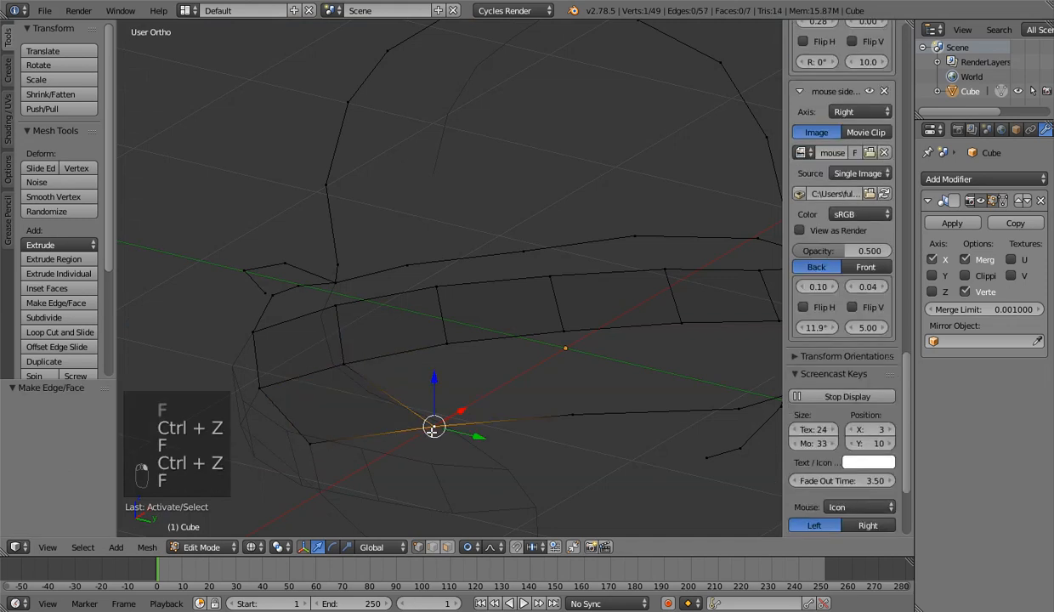
key("g")
key("g")
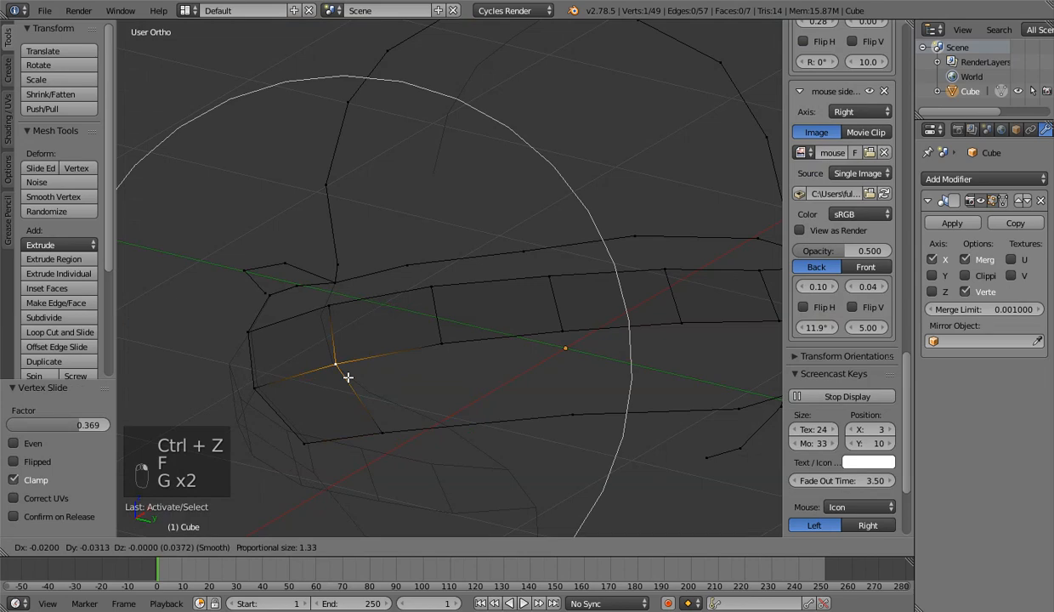
key("KP_1")
key("g")
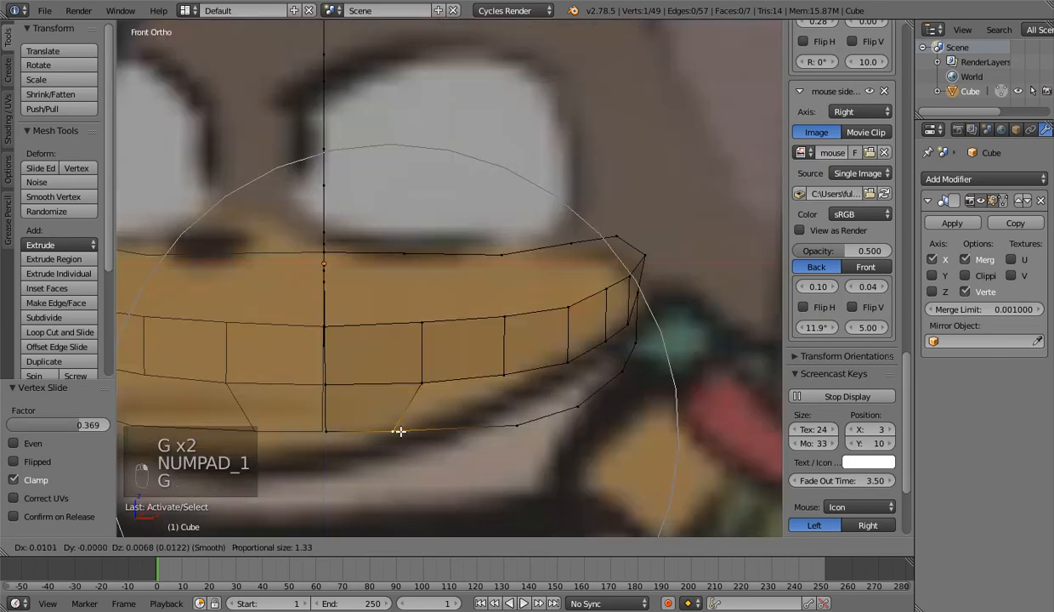
left_click(393, 432)
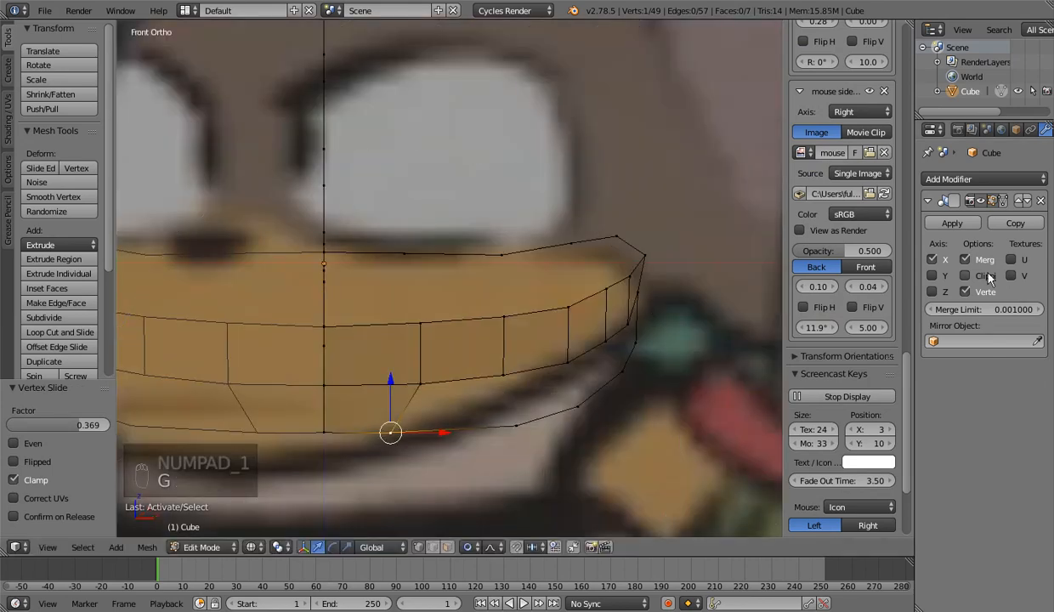
Enable clipping on the Mirror modifier and adjust the new face's outer vertices, sliding the lower one by a factor of 0.115
left_click(985, 276)
key("g")
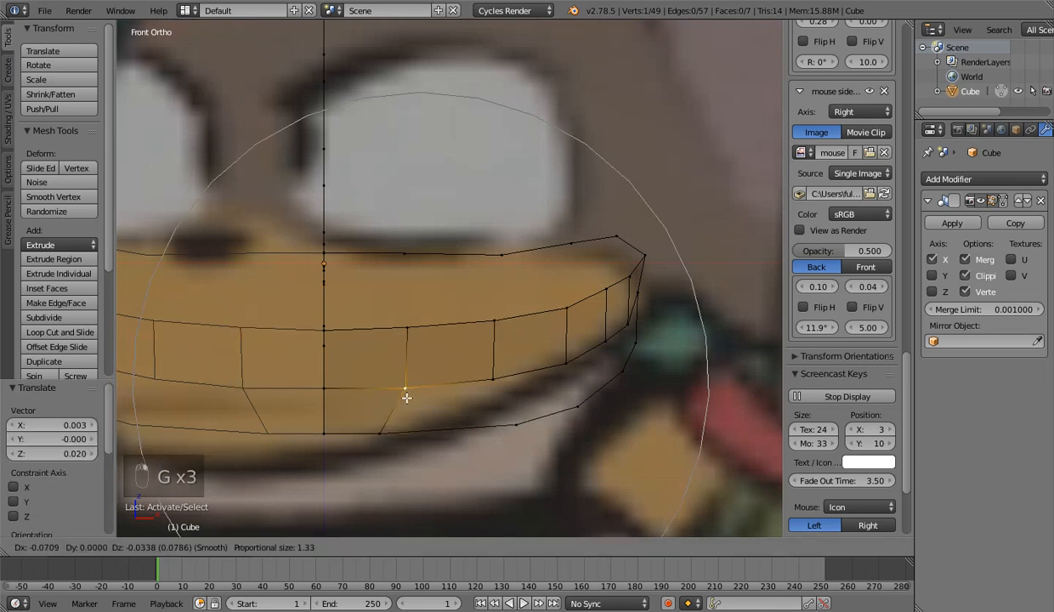
left_click(388, 396)
right_click(393, 359)
key("g")
left_click(388, 363)
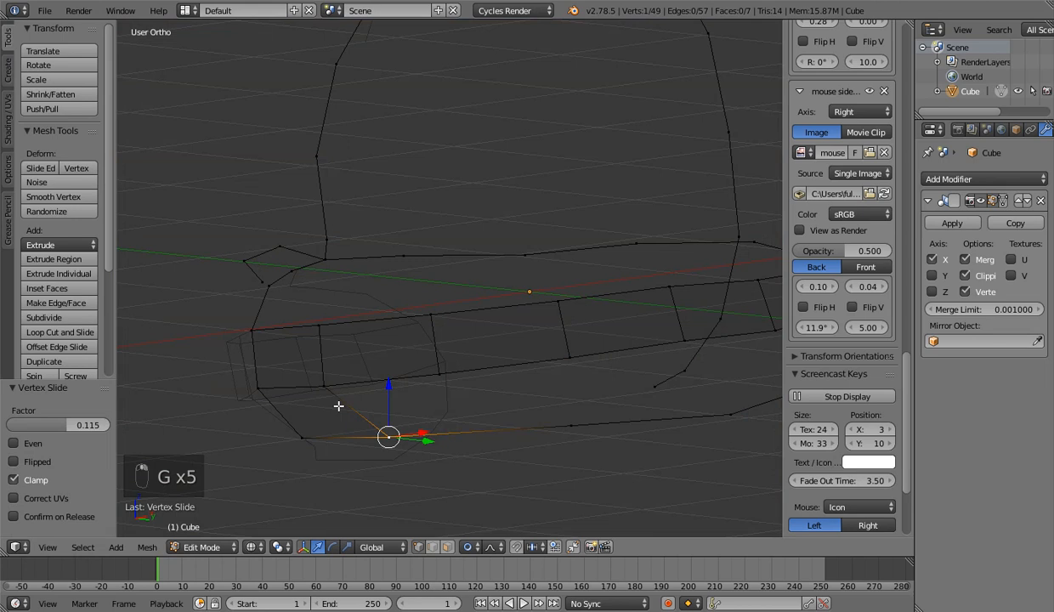
Turn off proportional editing and reposition the new face's outer lower vertex from an oblique view
middle_click_drag(339, 406, 370, 365)
right_click(367, 384)
key("g")
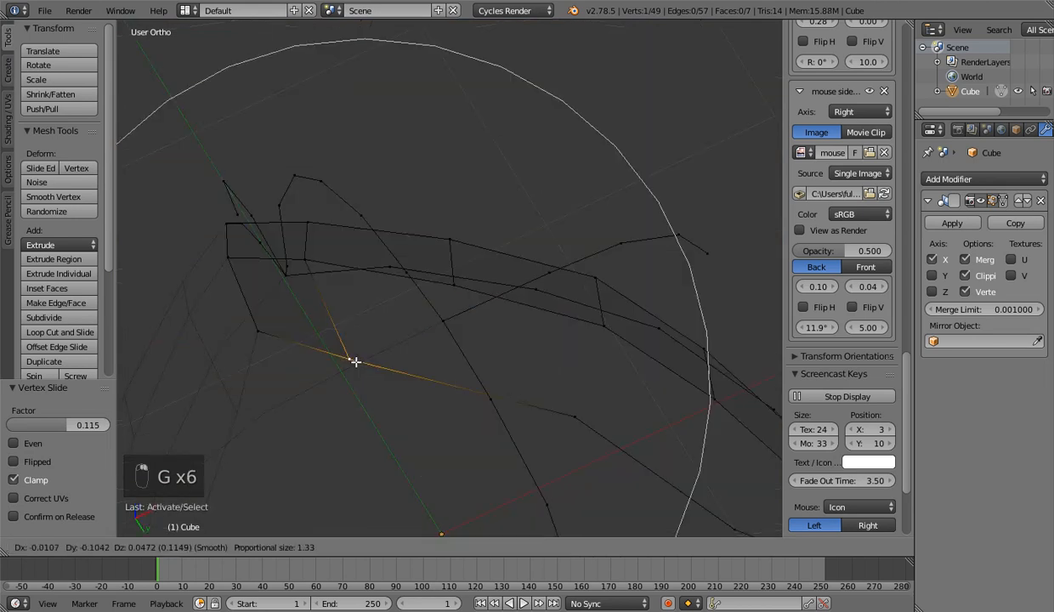
right_click(355, 362)
key("g")
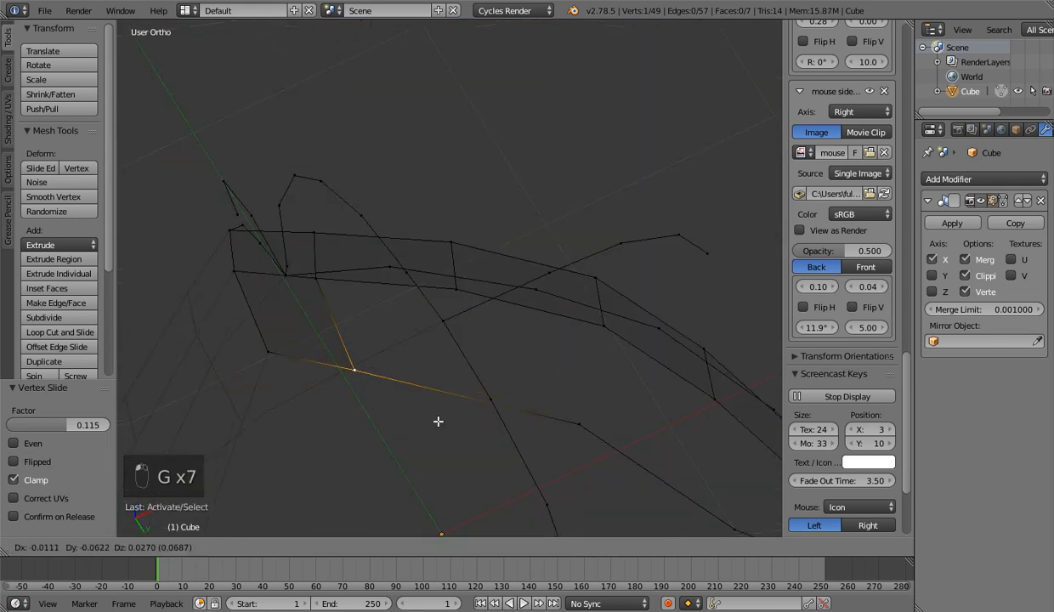
left_click(437, 421)
Move the strip's lower vertex at the new face's outer upper corner by -0.035 along Y
middle_click_drag(438, 421, 457, 289)
right_click(307, 326, "shift")
key("g")
key("y")
left_click(308, 326)
Slide the strip's next two cross edges toward the front of the muzzle, the first of them by a factor of -0.148
right_click(457, 289)
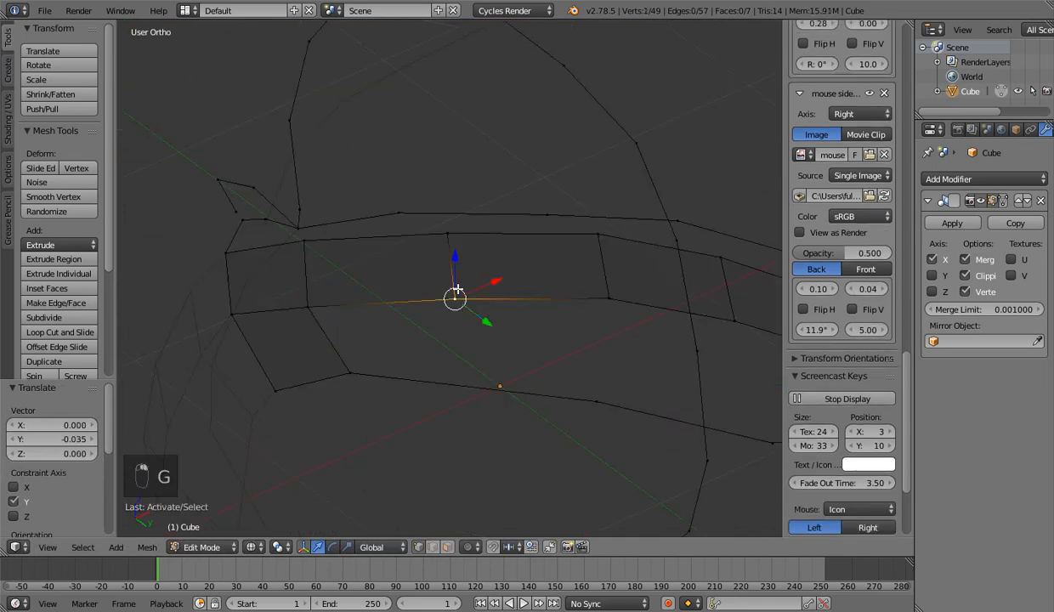
right_click(454, 282, "alt")
key("g")
key("g")
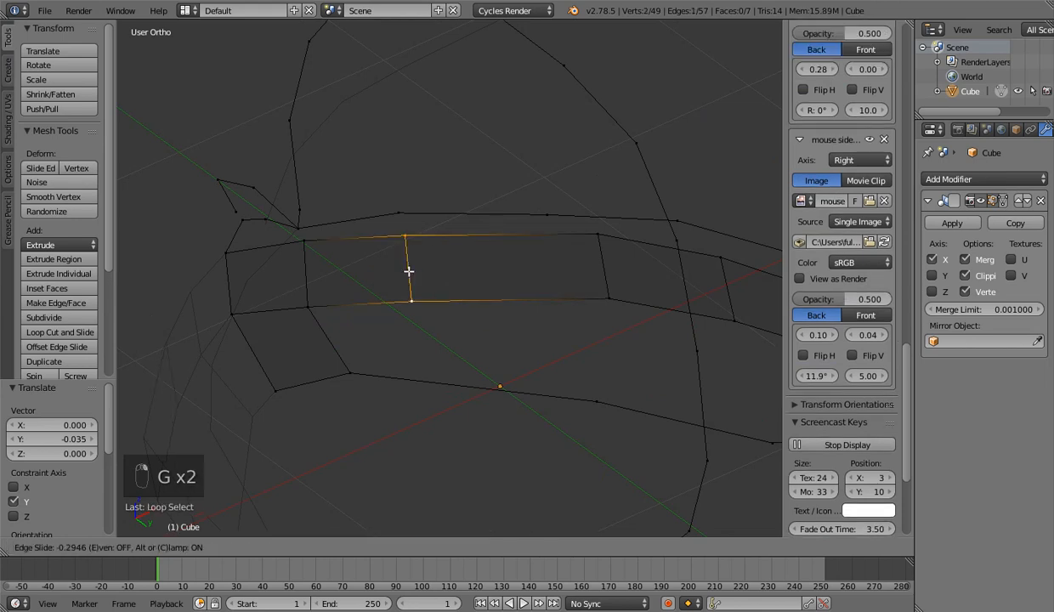
left_click(431, 271)
right_click(602, 266, "alt")
key("g")
key("g")
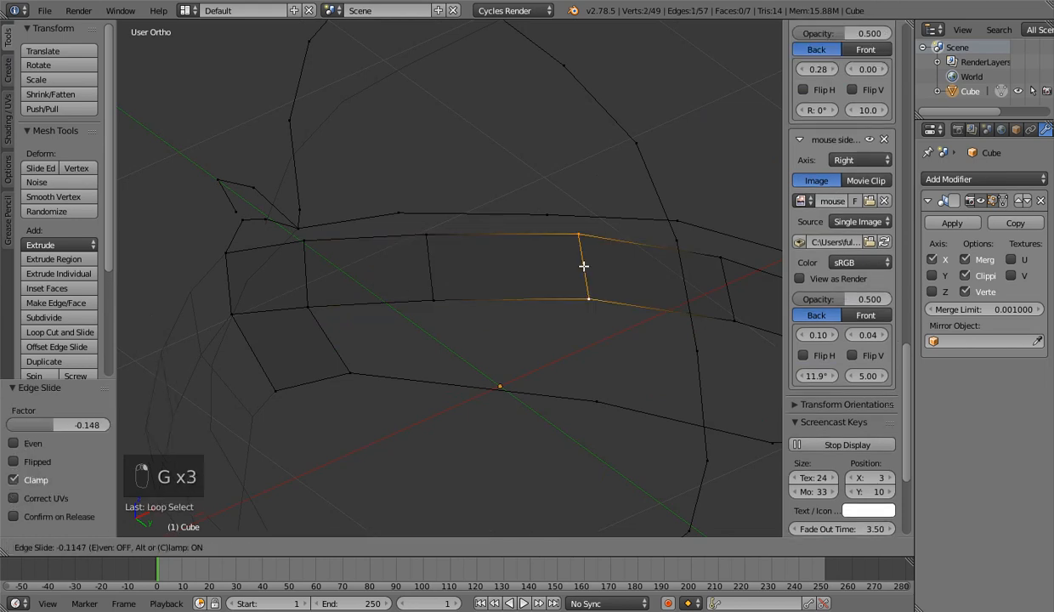
left_click(566, 269)
Add a vertex in the lower muzzle outline segment after the new face and shift it toward the front
key("ctrl+r")
left_click(482, 401)
right_click(482, 401)
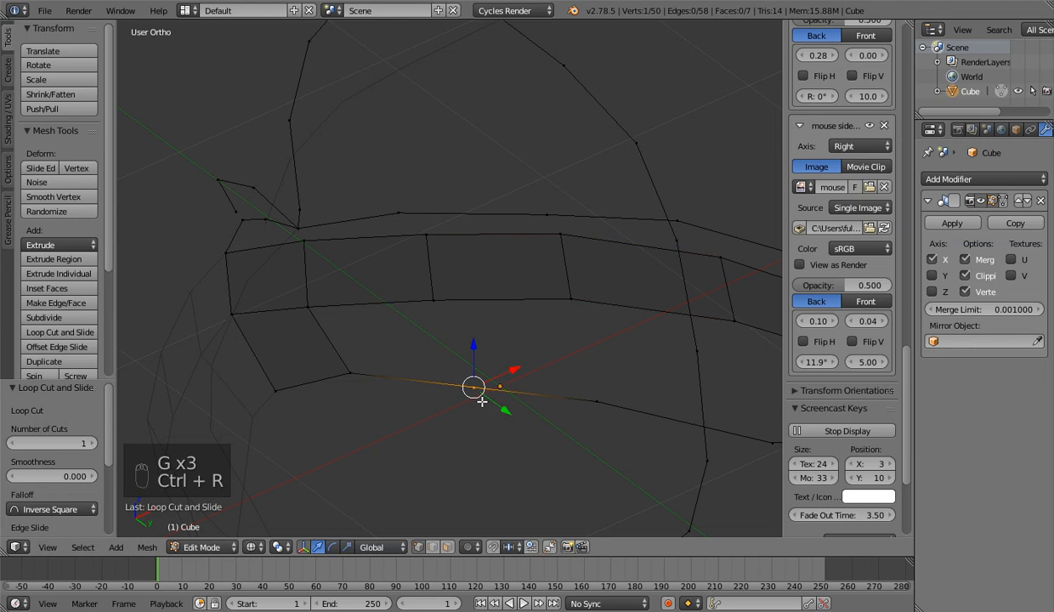
key("g")
left_click(467, 390)
Fill two more faces between the strip's lower edge and the lower muzzle outline, continuing from the added vertex
right_click(445, 302, "shift")
key("f")
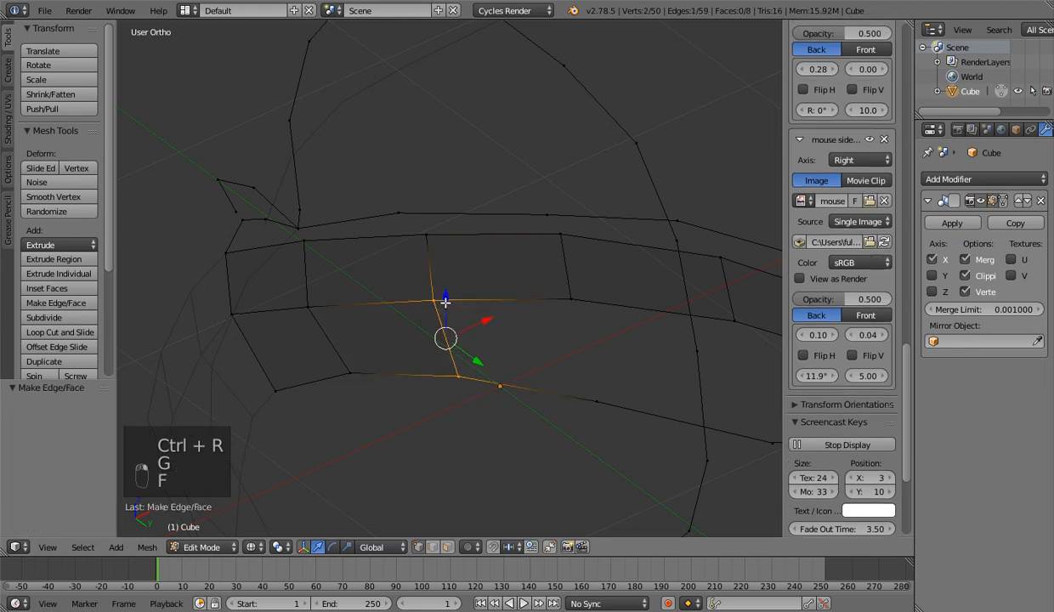
key("f")
key("f")
Loop cut the lower muzzle faces lengthwise and shift the new loop by about -0.028 along Y and -0.028 along Z
middle_click_drag(446, 303, 413, 366)
right_click(285, 298)
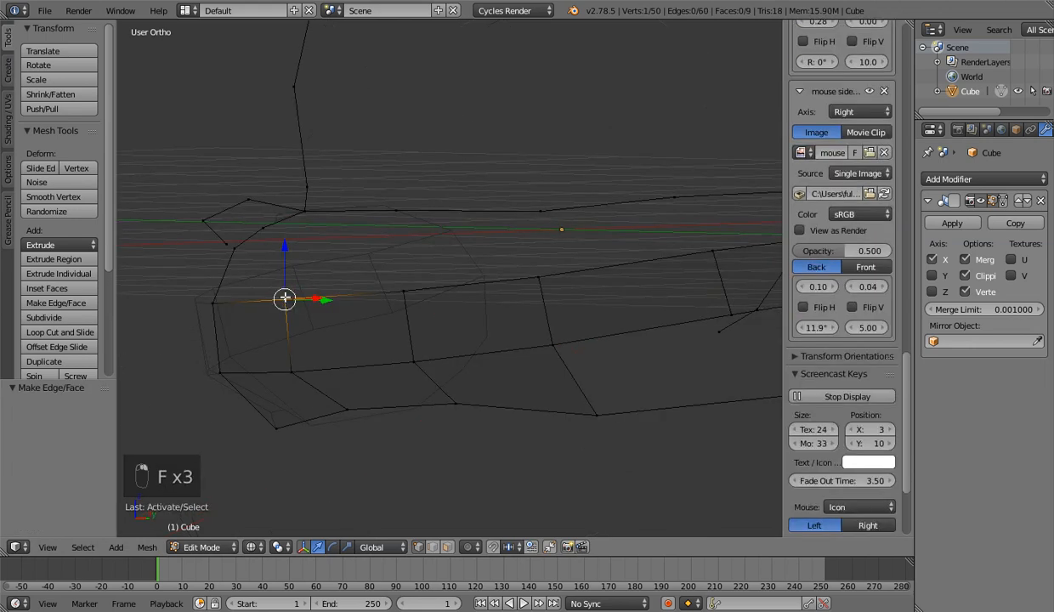
key("KP_3")
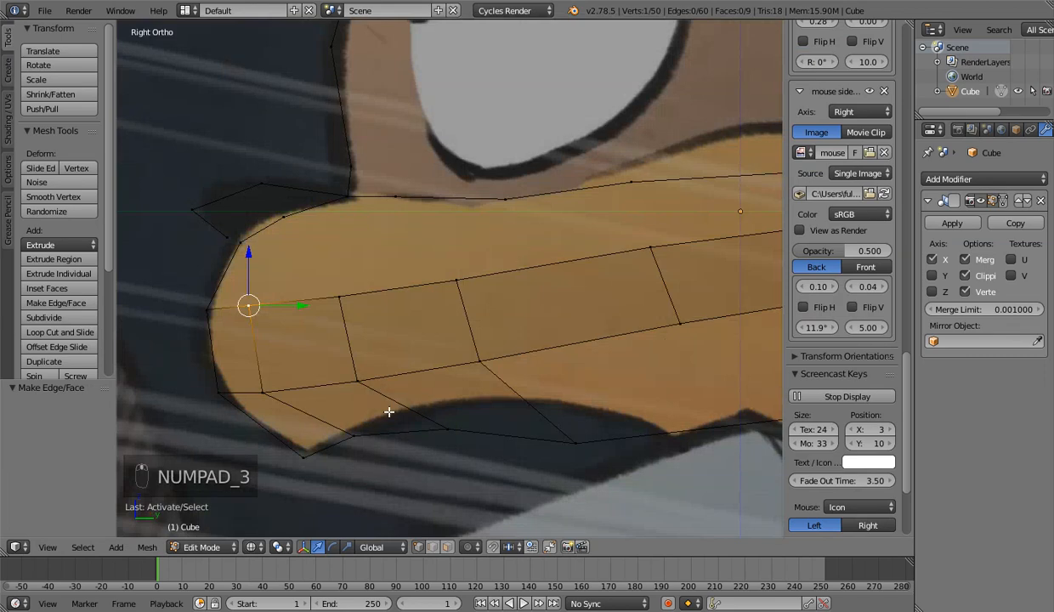
key("ctrl+r")
left_click(383, 421)
key("g")
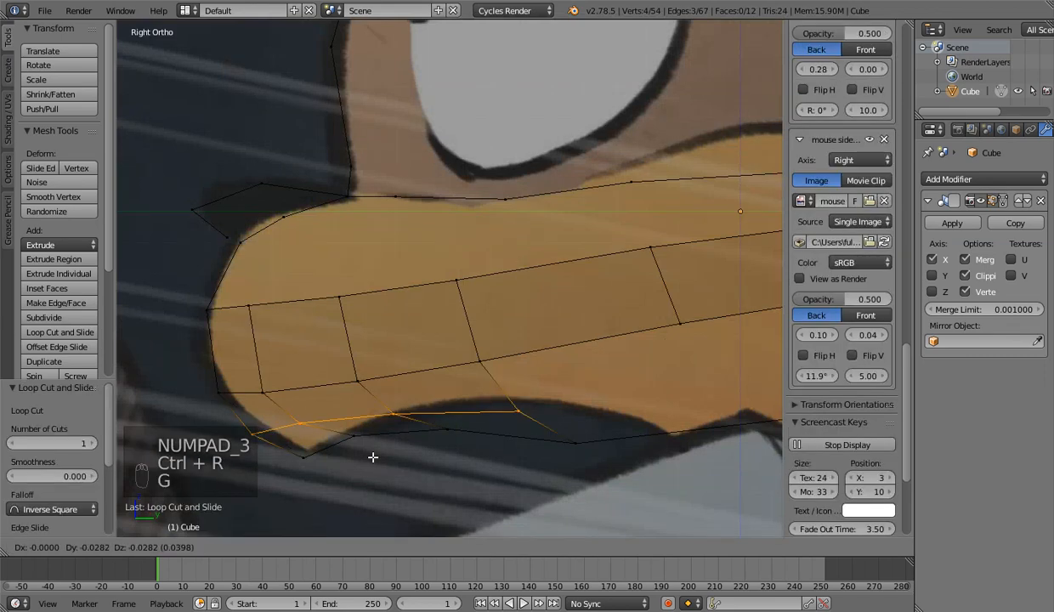
left_click(373, 457)
Lower two front vertices of the lower muzzle outline, the first by -0.009 Y and -0.030 Z, the second by -0.017 Z
right_click(353, 436)
key("g")
left_click(351, 446)
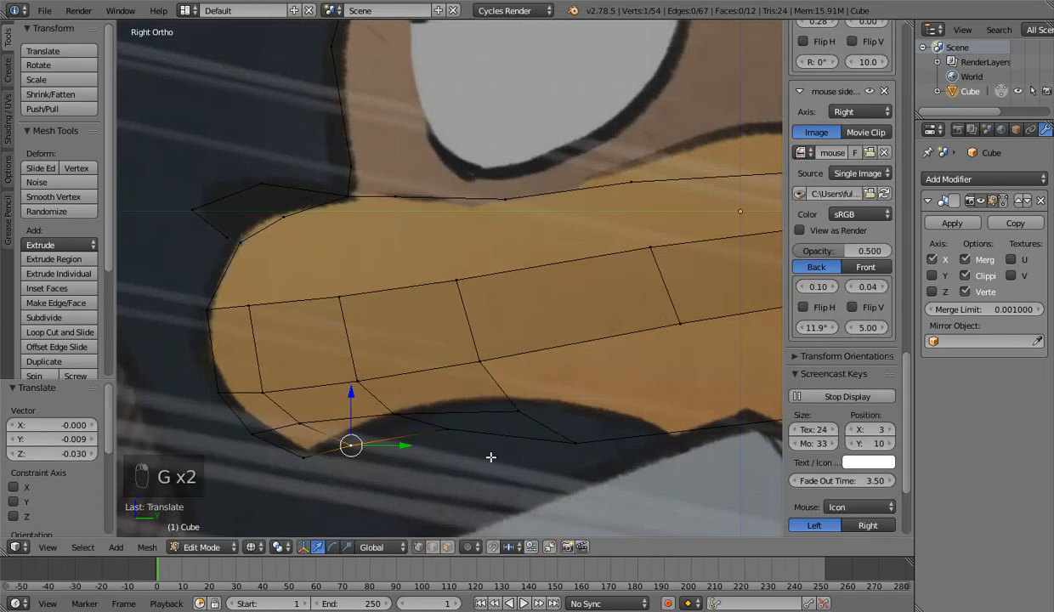
key("z")
scroll(476, 425, "down", 2)
right_click(448, 384)
key("g")
left_click(448, 390)
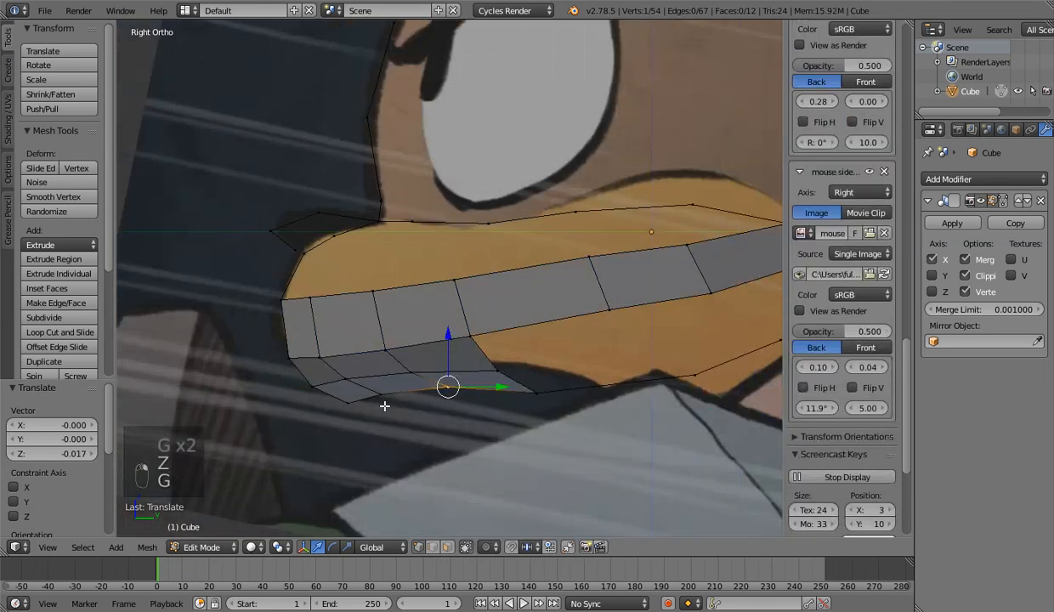
Lower the same two outline vertices again to round the chin edge, the front one by -0.017 along Z
right_click(448, 387)
key("g")
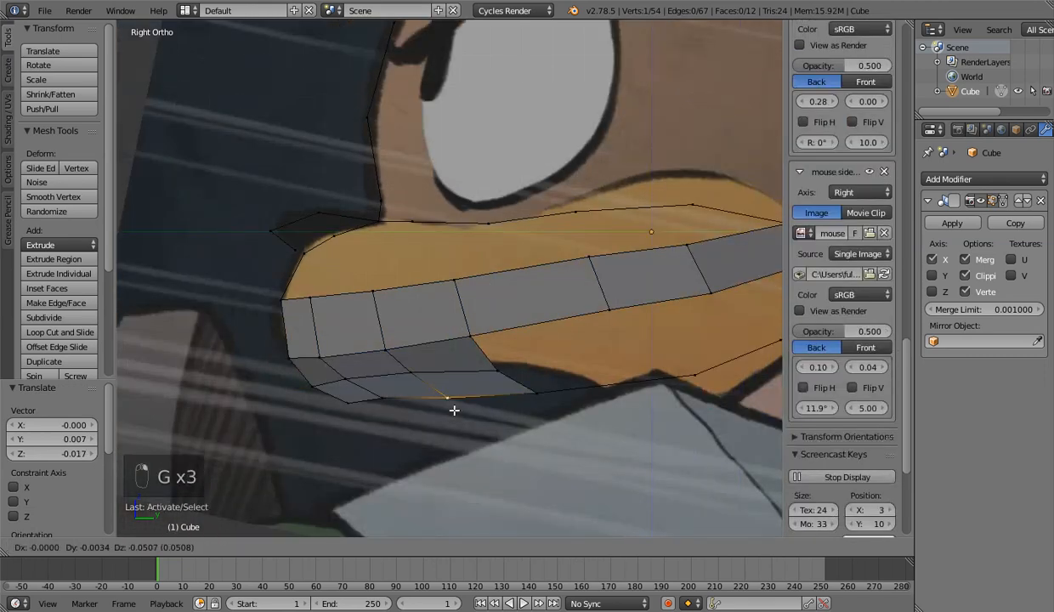
left_click(452, 409)
right_click(383, 398)
key("g")
left_click(384, 403)
Slide the edges of the new loop toward the lower muzzle outline by a factor of -0.262
right_click(347, 379)
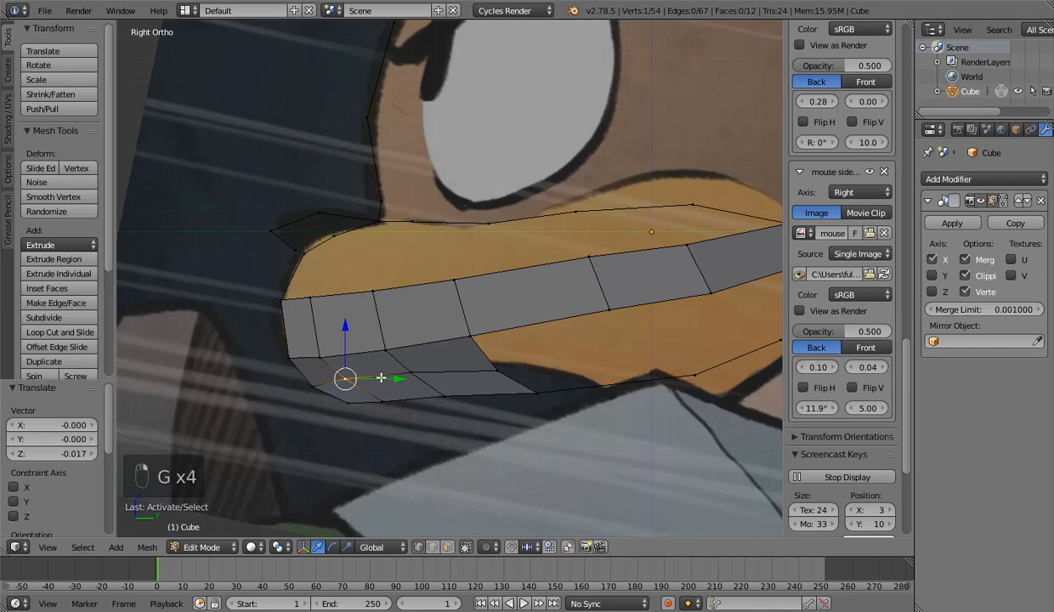
key("g")
key("g")
left_click(550, 398)
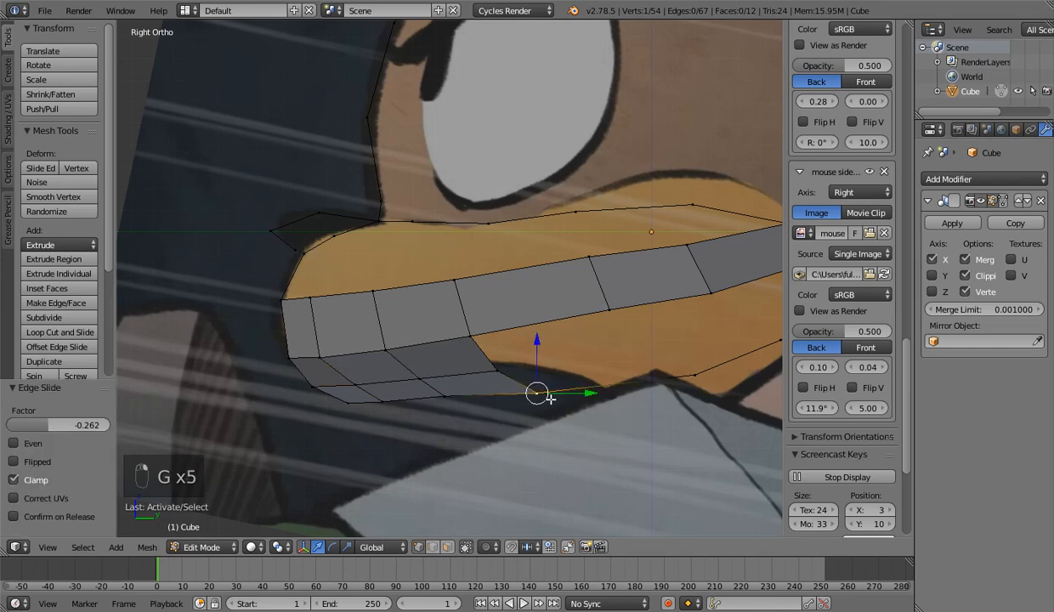
Shift the outer end vertices of the lower faces slightly, one on the outline and one on the new loop
key("g")
left_click(549, 396)
right_click(499, 372)
key("g")
left_click(498, 372)
Examine the lower muzzle faces in wireframe and solid shading against the side and front references
middle_click_drag(577, 389, 434, 402, "shift")
key("z")
key("a")
key("a")
key("a")
key("z")
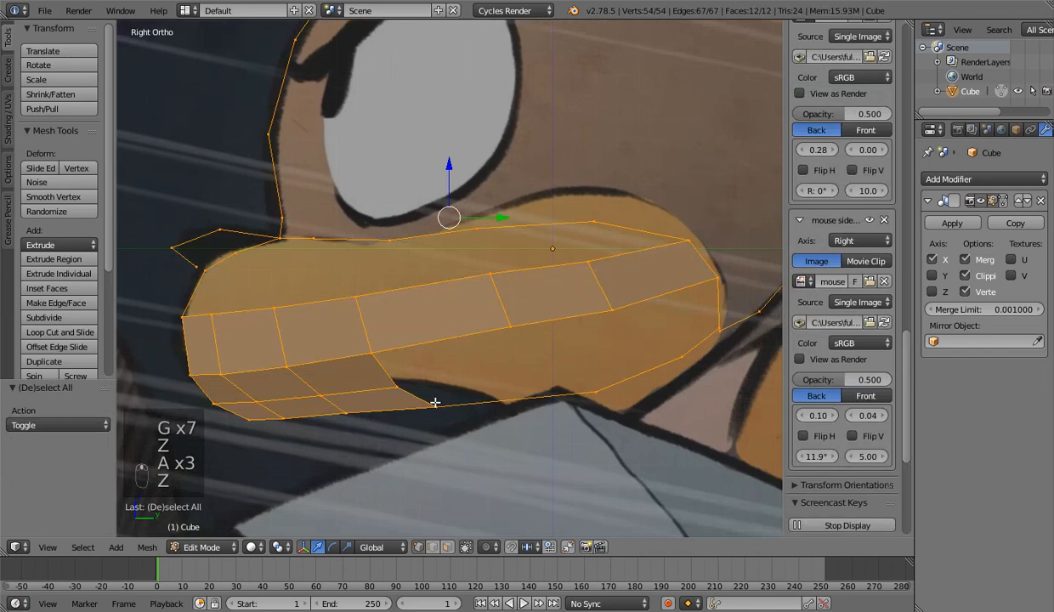
right_click(434, 402)
key("KP_1")
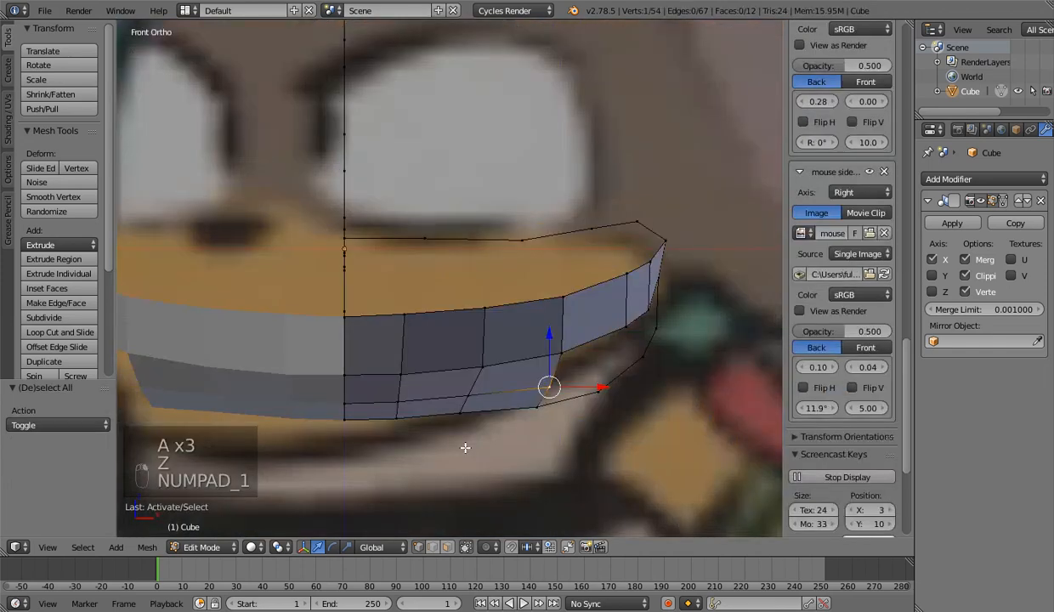
middle_click_drag(465, 447, 204, 374)
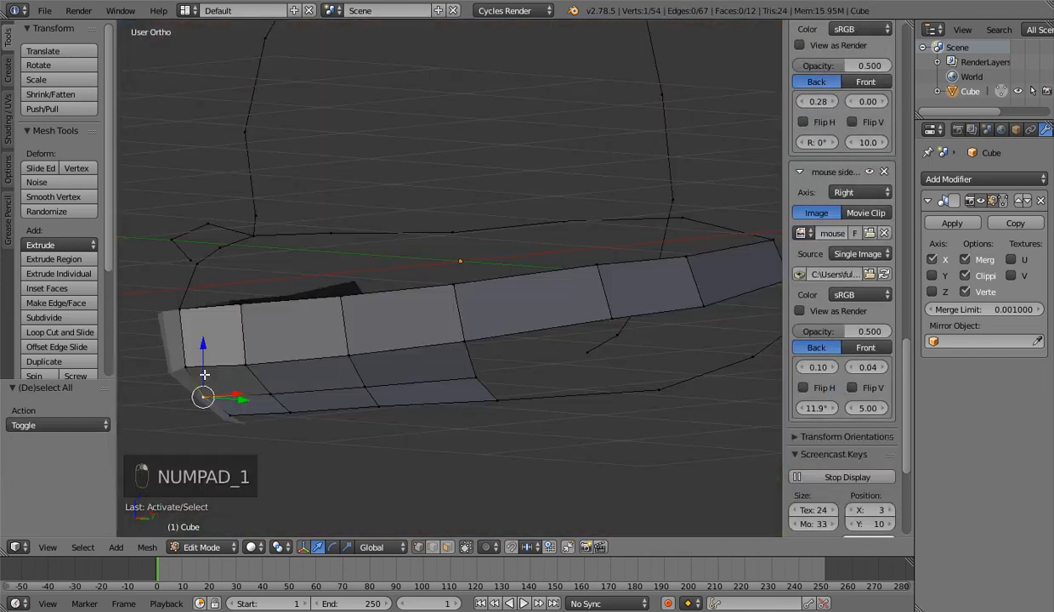
Move the strip's lower front corner by 0.009 Y and -0.015 Z, and nudge the two frontmost outline vertices backward and down
key("KP_3")
key("g")
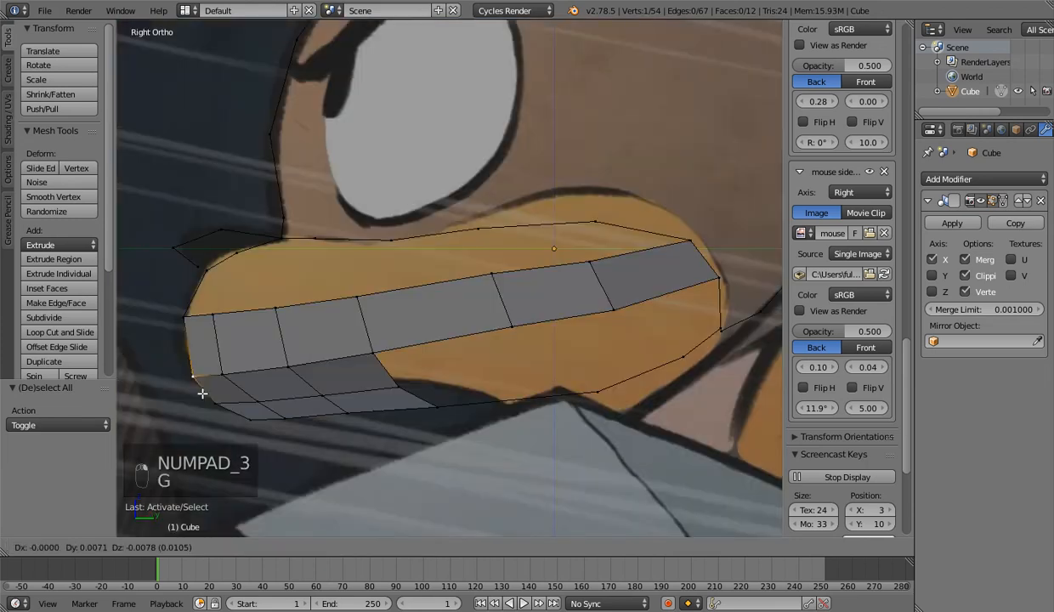
left_click(242, 425)
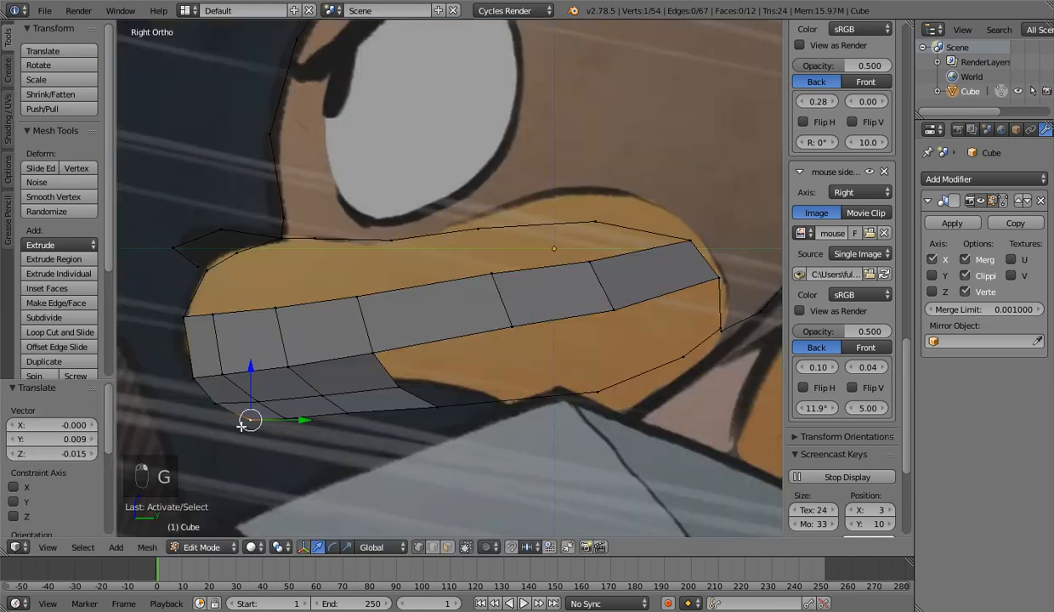
key("g")
key("g")
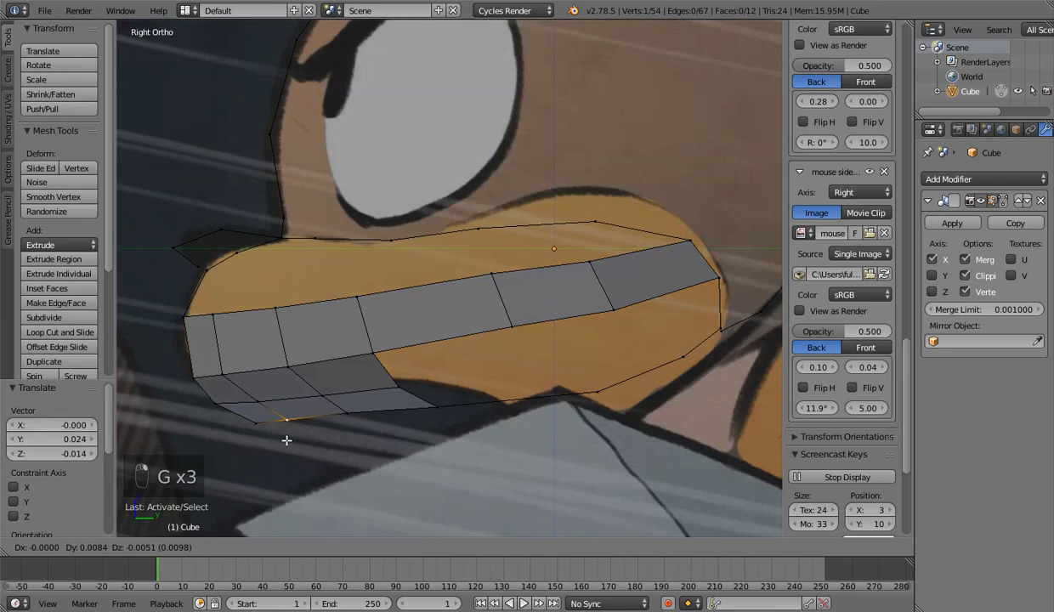
left_click(286, 439)
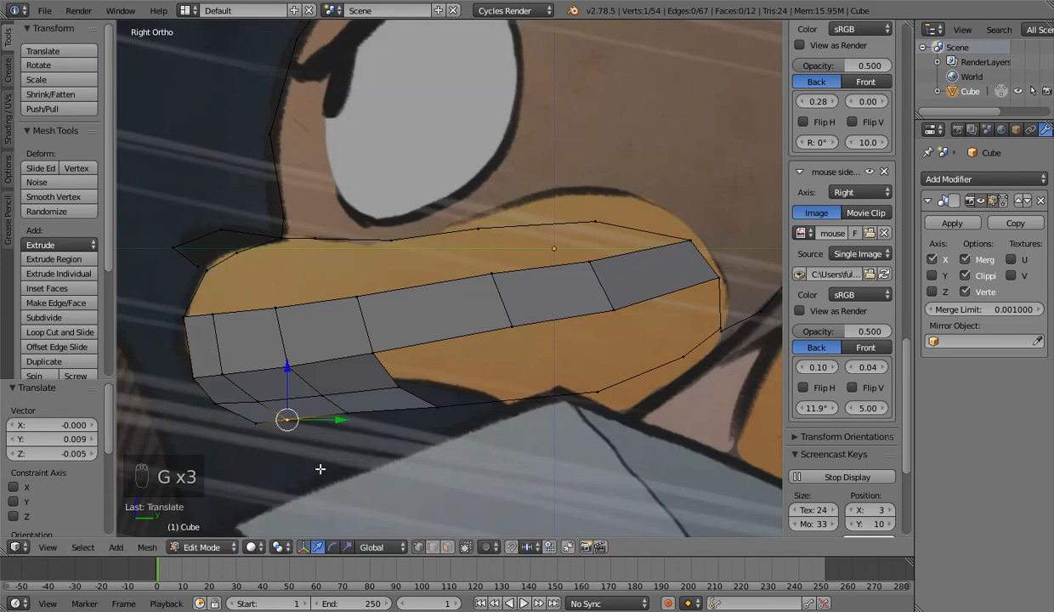
Move the lower loop's vertex next to the centre line by 0.010 along X in the front view
key("KP_1")
key("z")
key("KP_3")
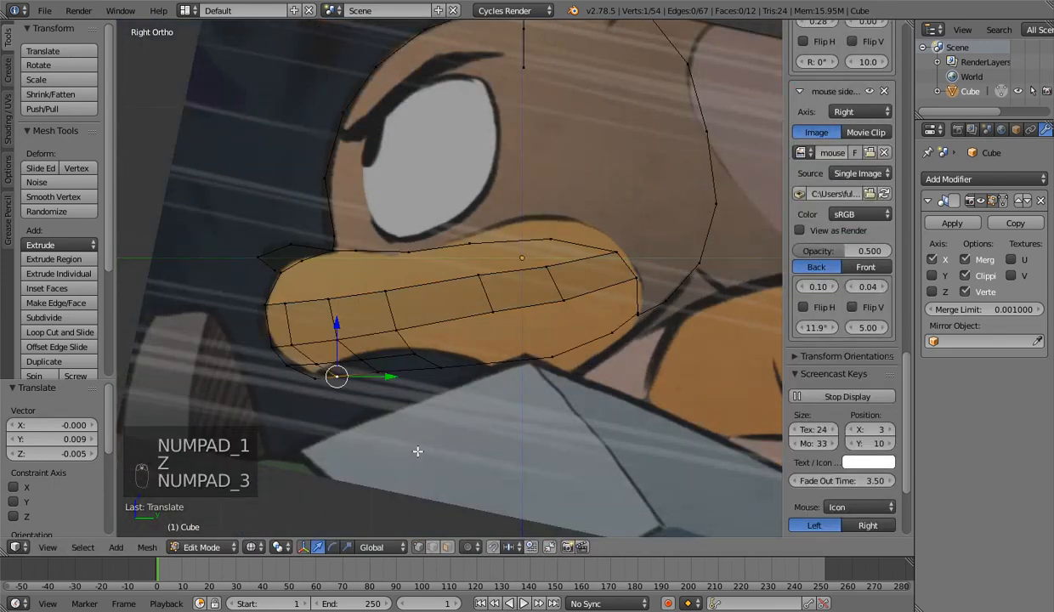
key("z")
middle_click_drag(417, 451, 341, 391)
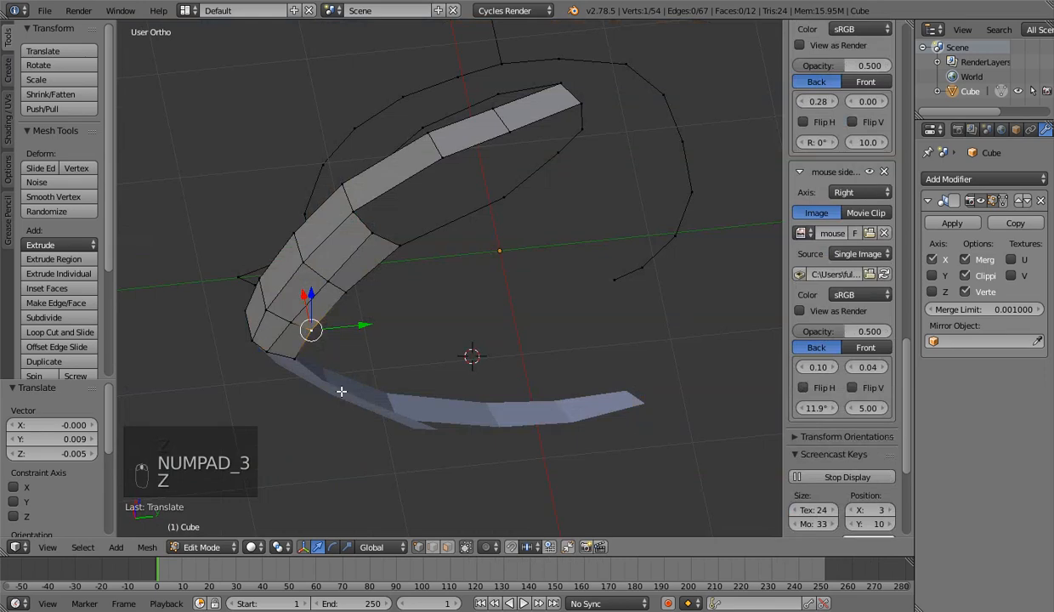
key("KP_1")
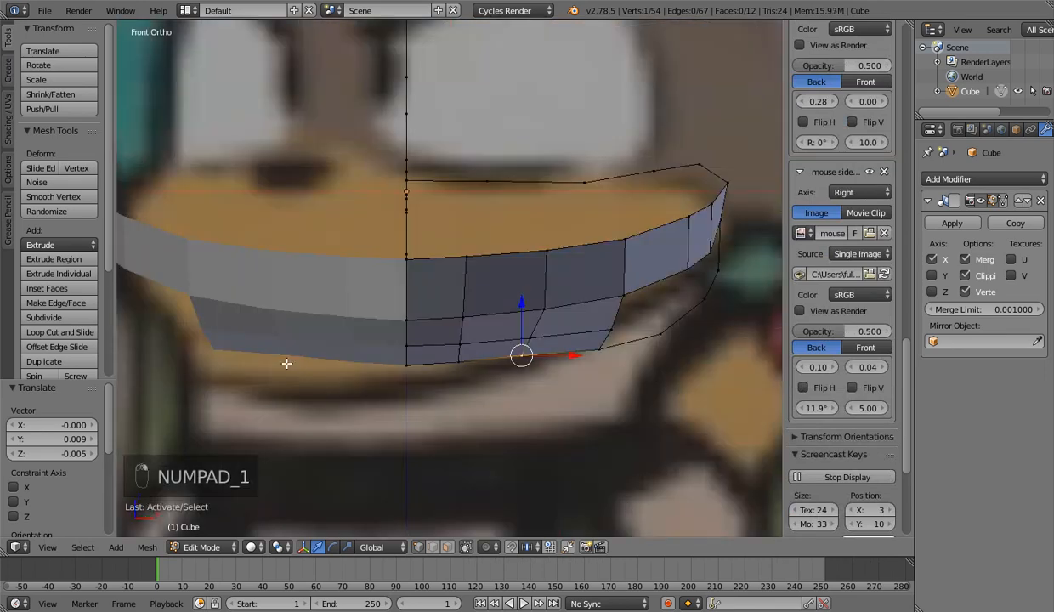
key("KP_3")
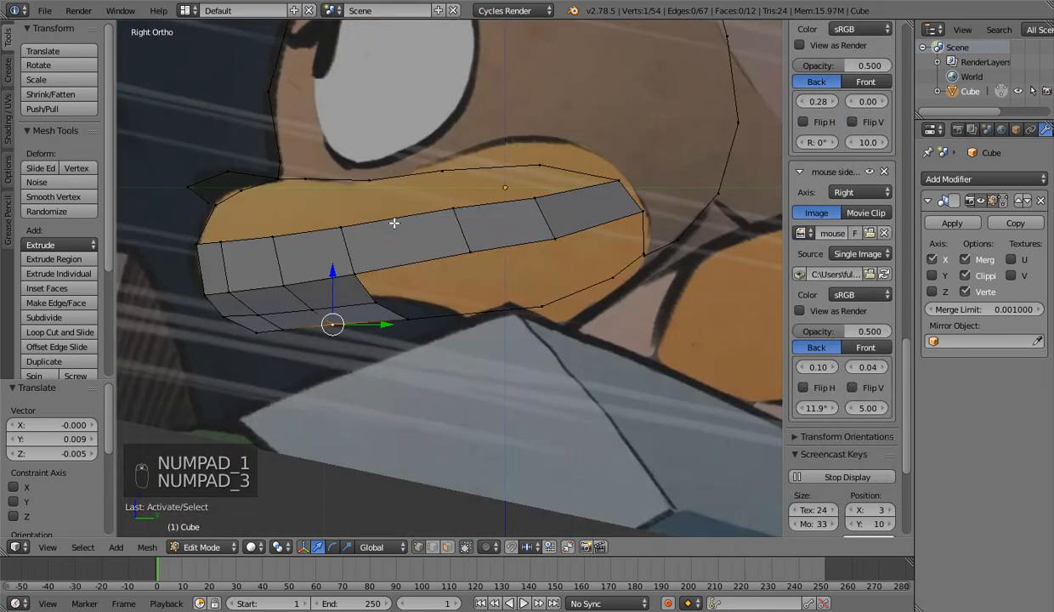
scroll(322, 459, "up", 1)
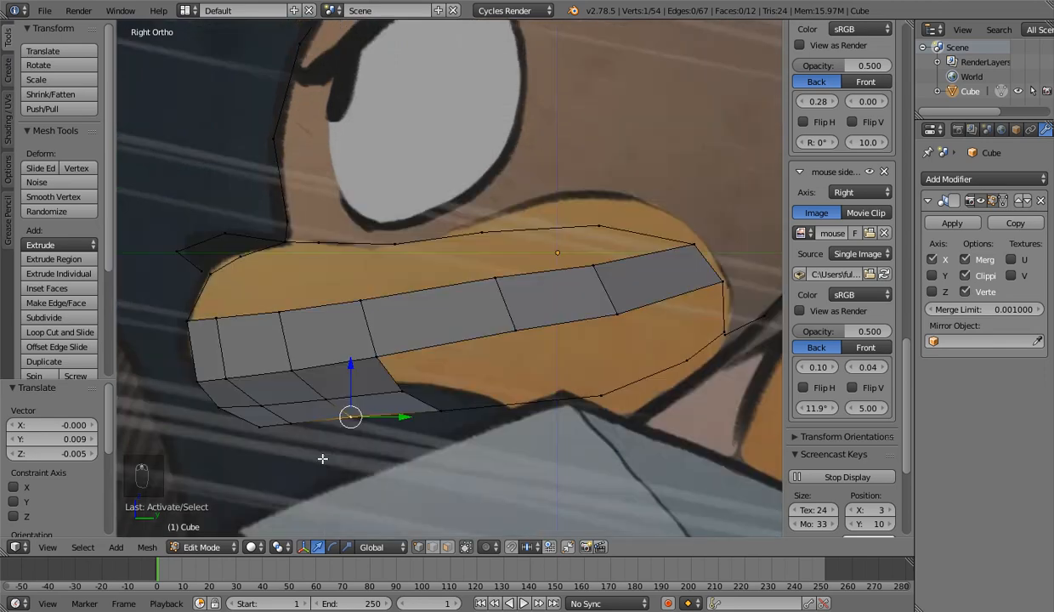
middle_click_drag(322, 459, 389, 330)
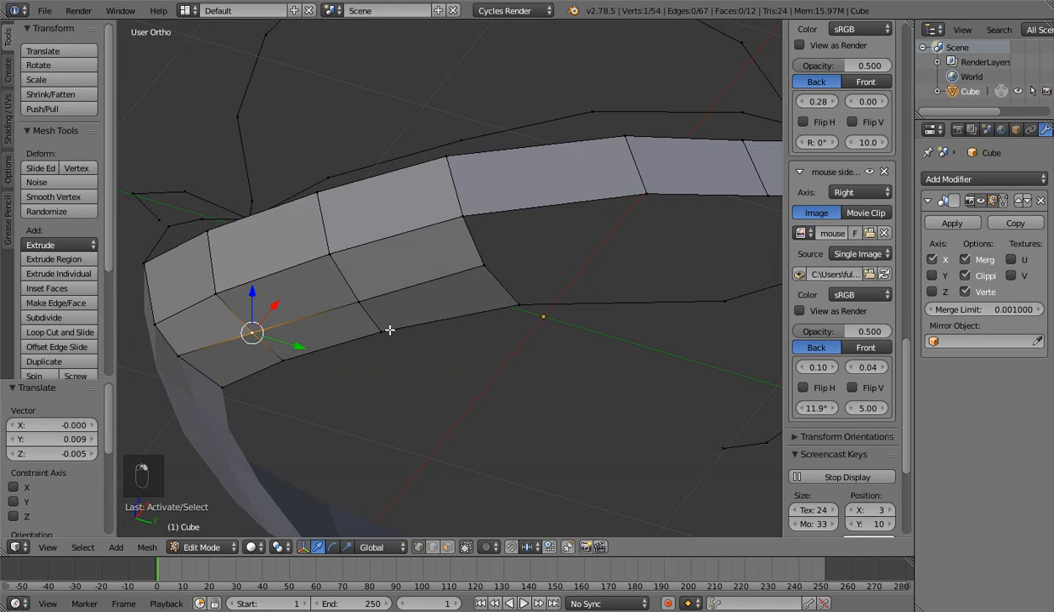
key("KP_1")
key("g")
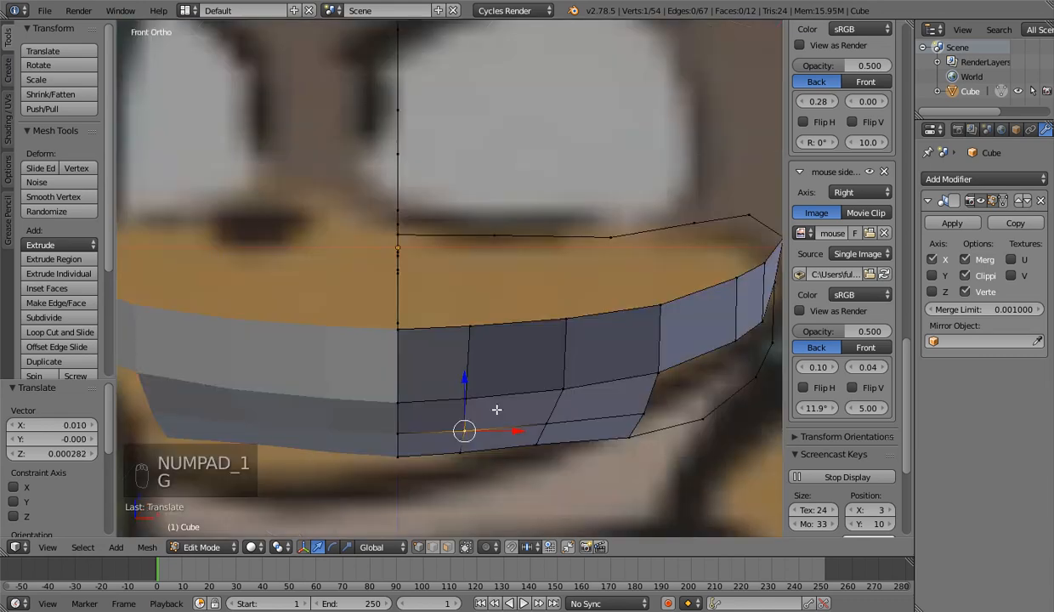
Slide the strip's lower edge and the loop below it upward, the lower loop by a factor of -0.148
left_click(433, 396, "alt")
key("g")
key("g")
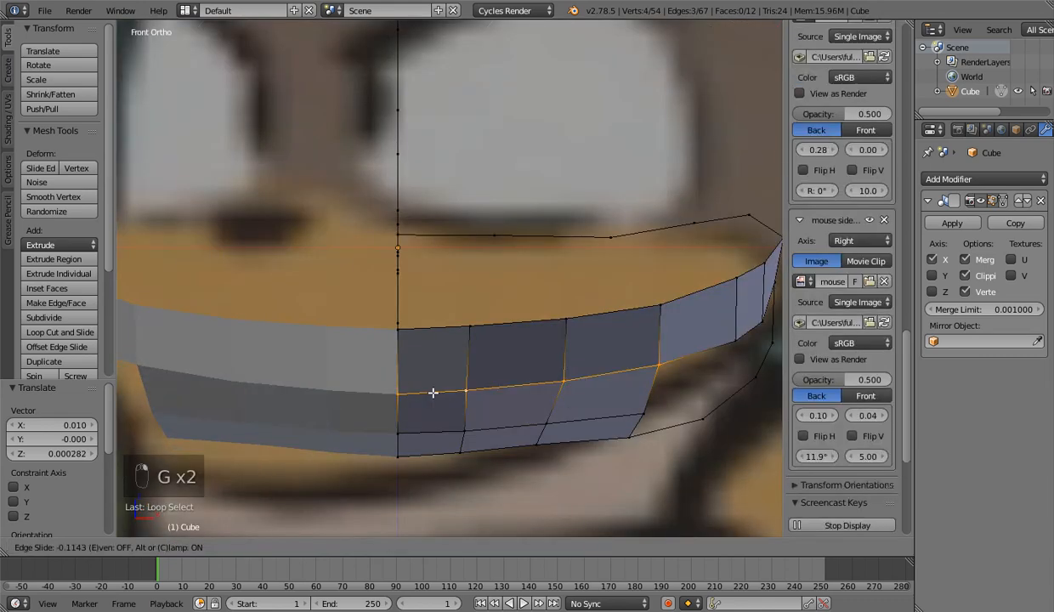
left_click(585, 418)
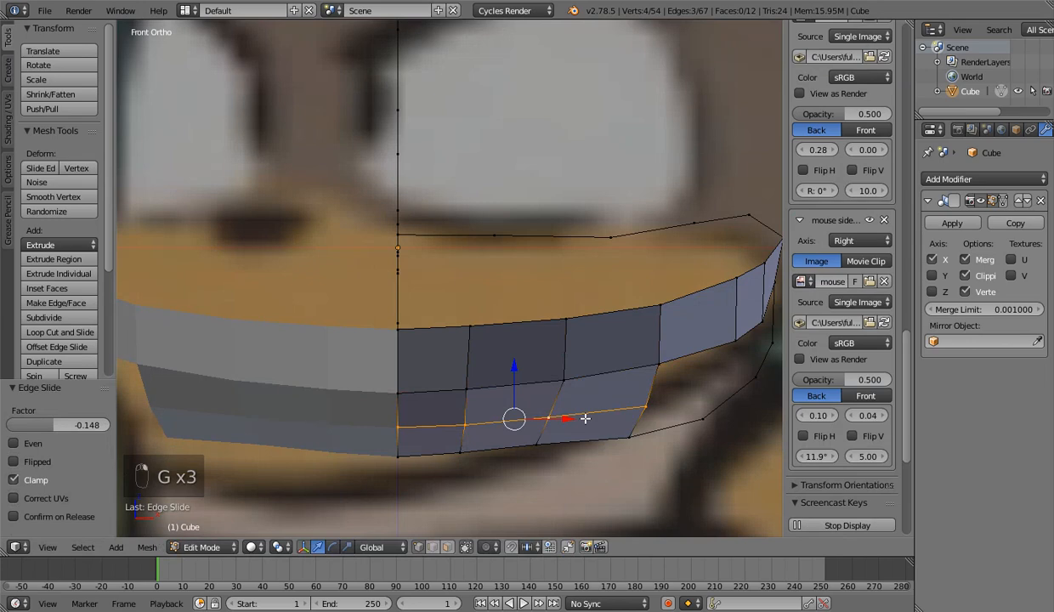
Move the loop across the lower muzzle faces by -0.008 along Y
middle_click_drag(585, 418, 353, 446)
key("g")
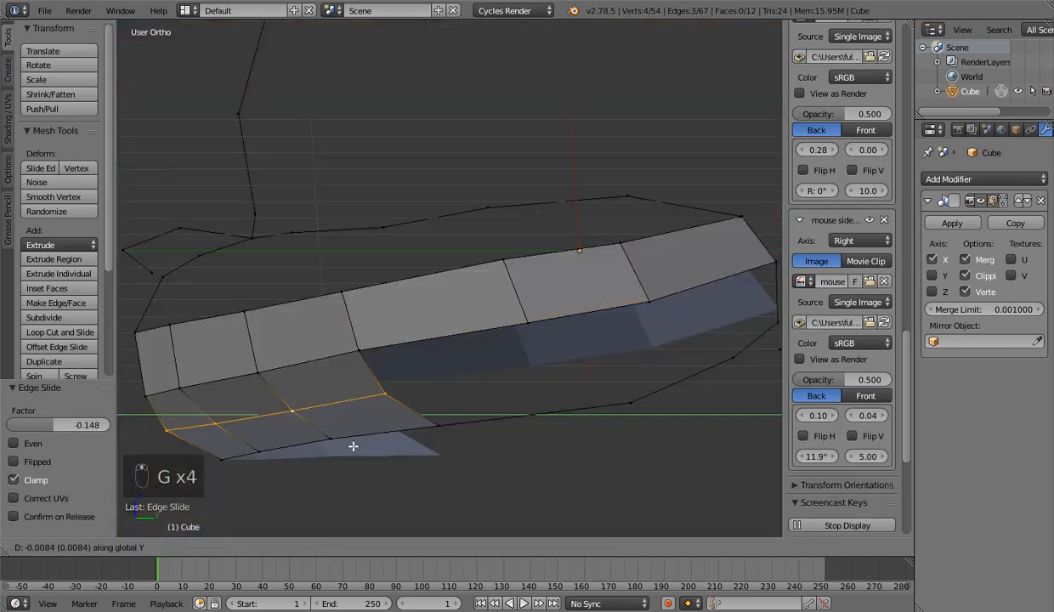
left_click(353, 446)
Crease the edge loop running through the middle of the lower muzzle faces
key("KP_3")
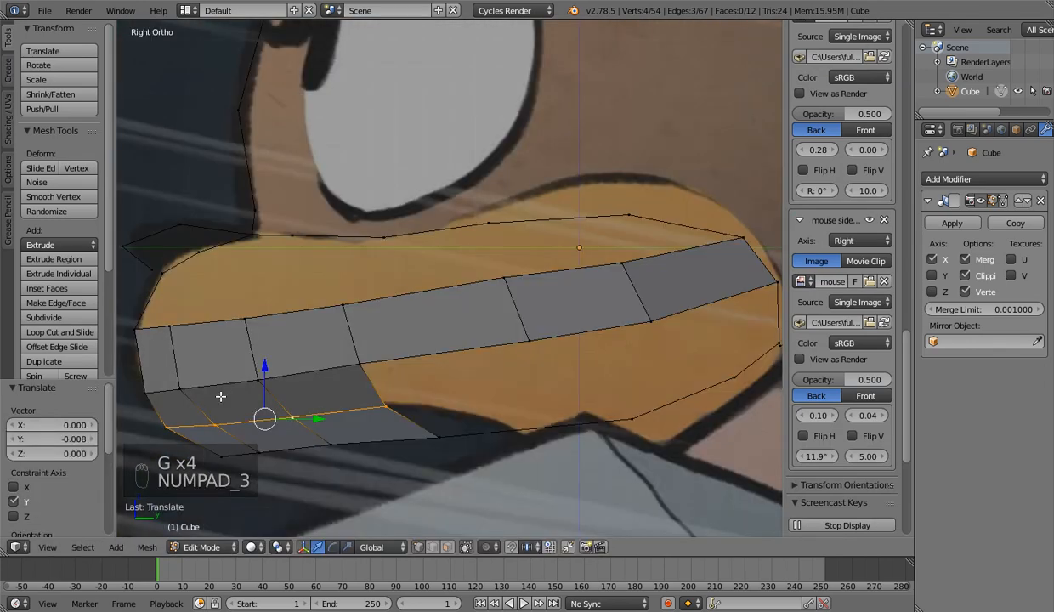
key("KP_1")
key("z")
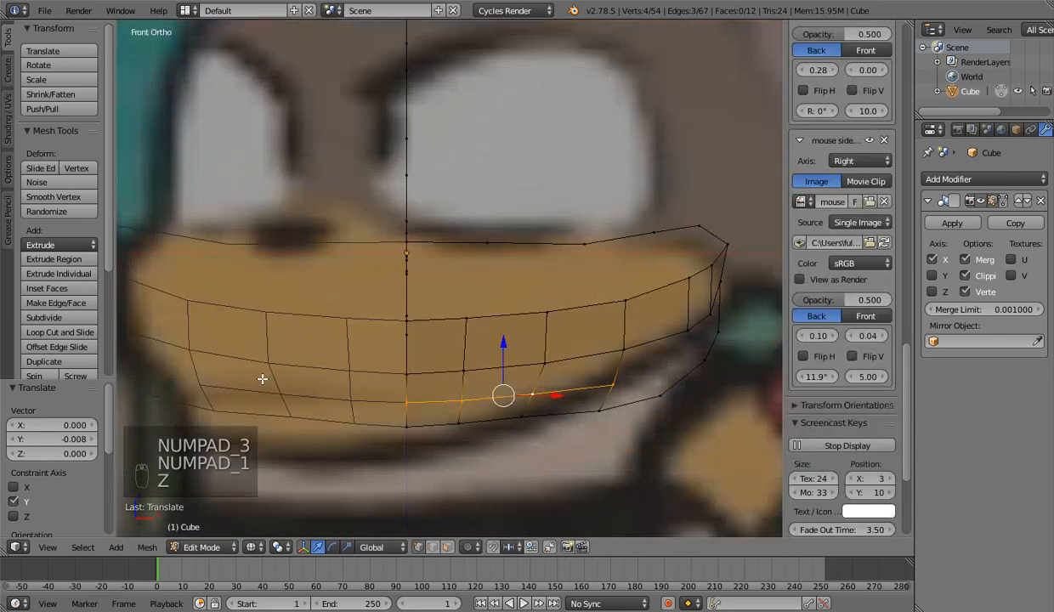
key("KP_3")
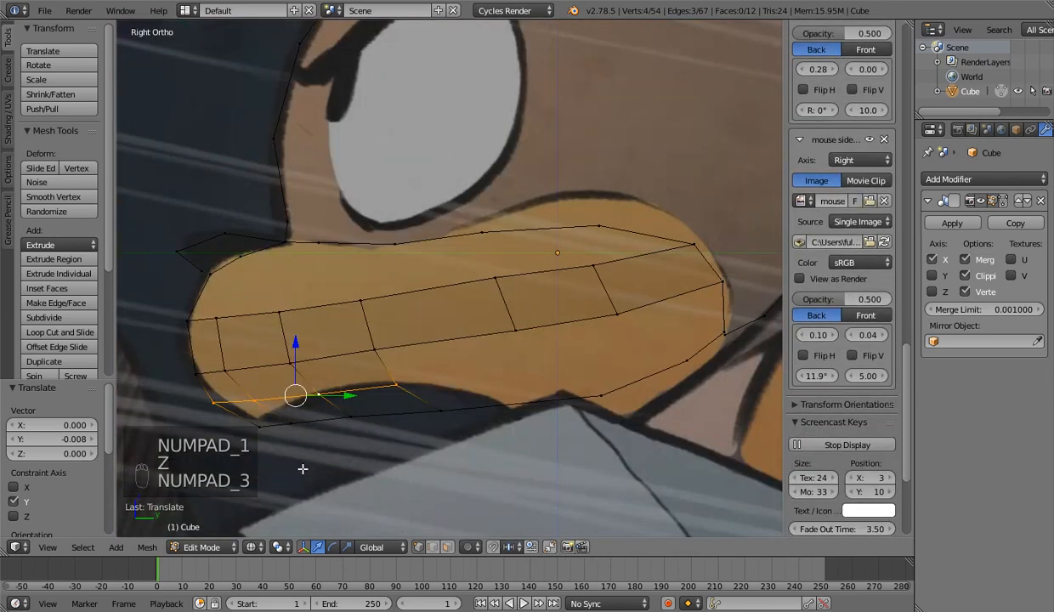
key("z")
right_click(398, 383)
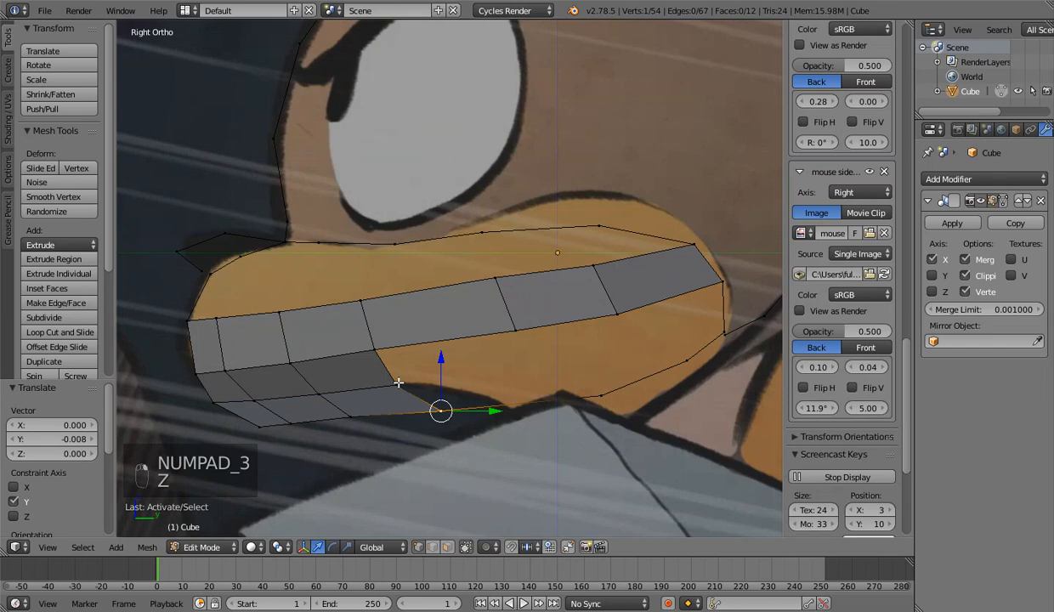
right_click(398, 383)
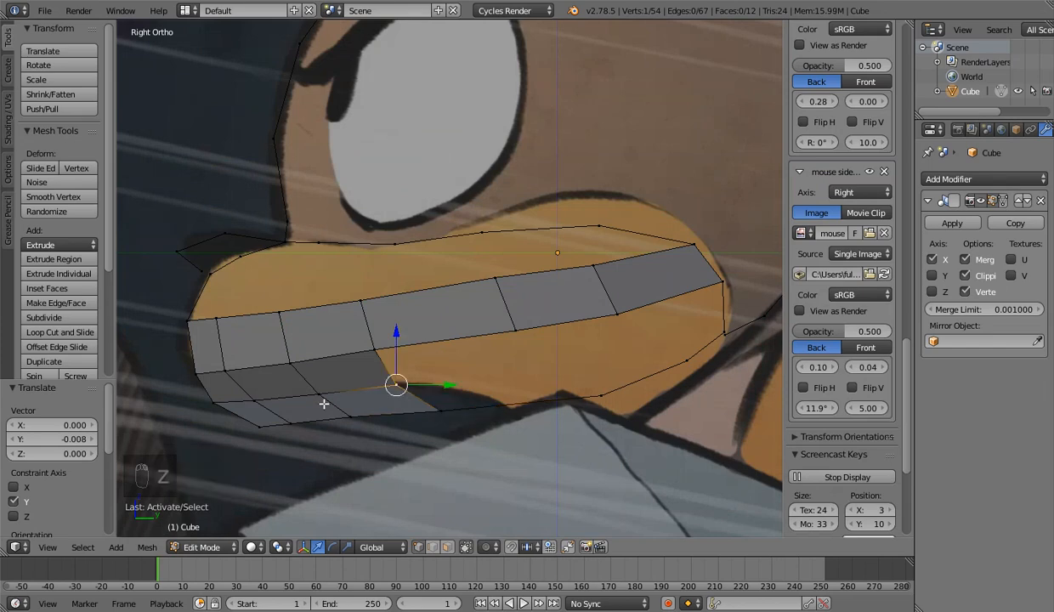
right_click(323, 401, "alt")
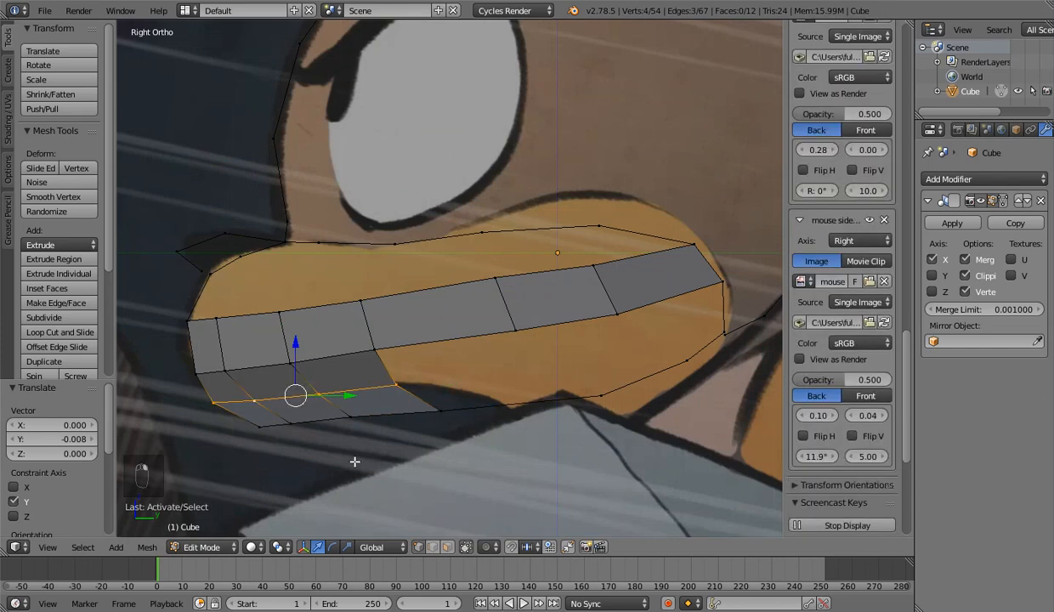
key("a")
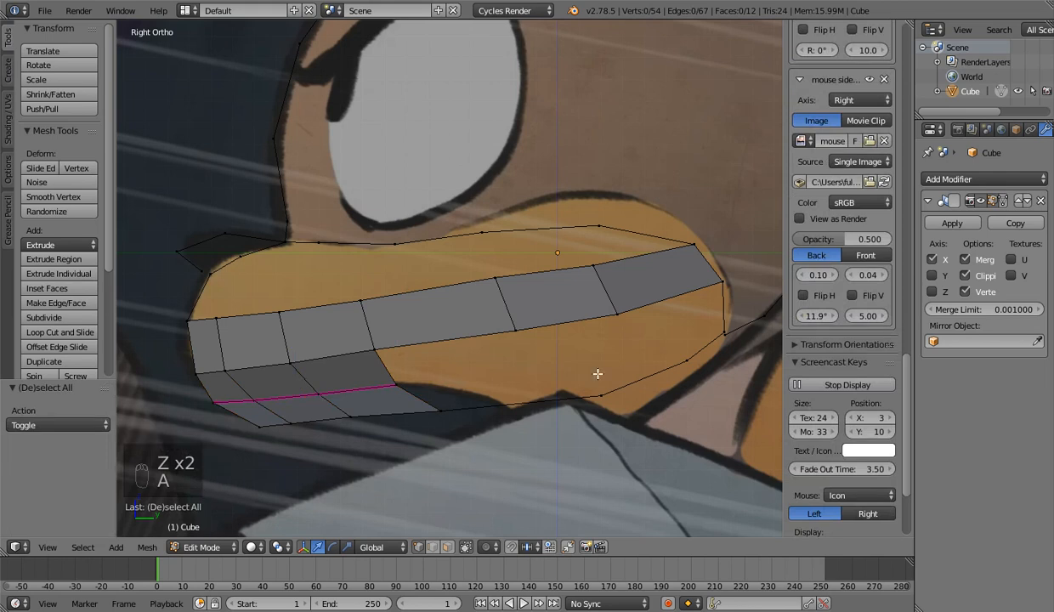
Add a cross edge through the middle of the strip face just behind the filled lower faces
right_click(396, 386)
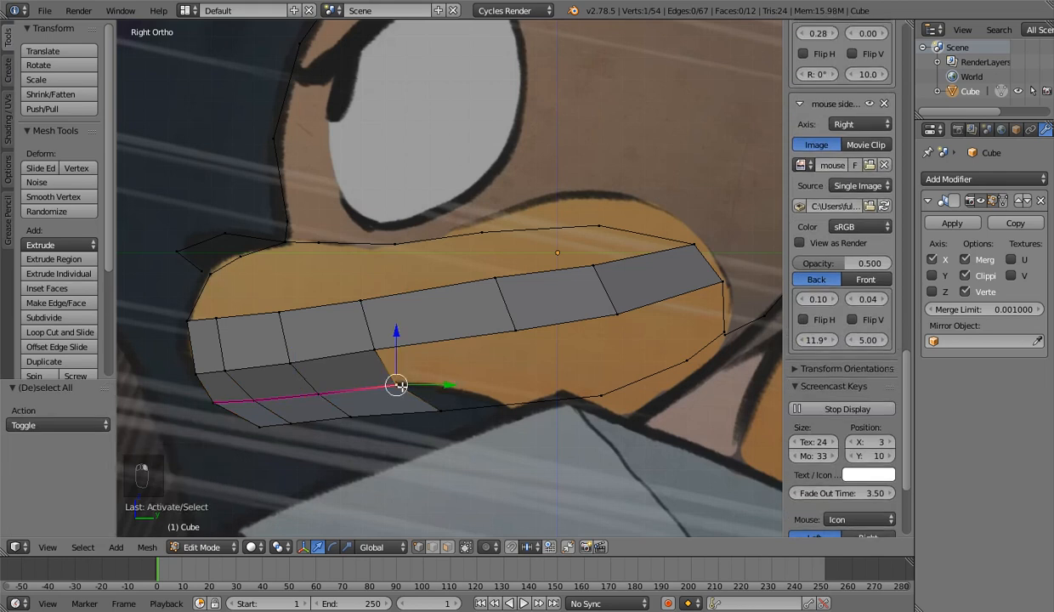
middle_click_drag(396, 386, 407, 353)
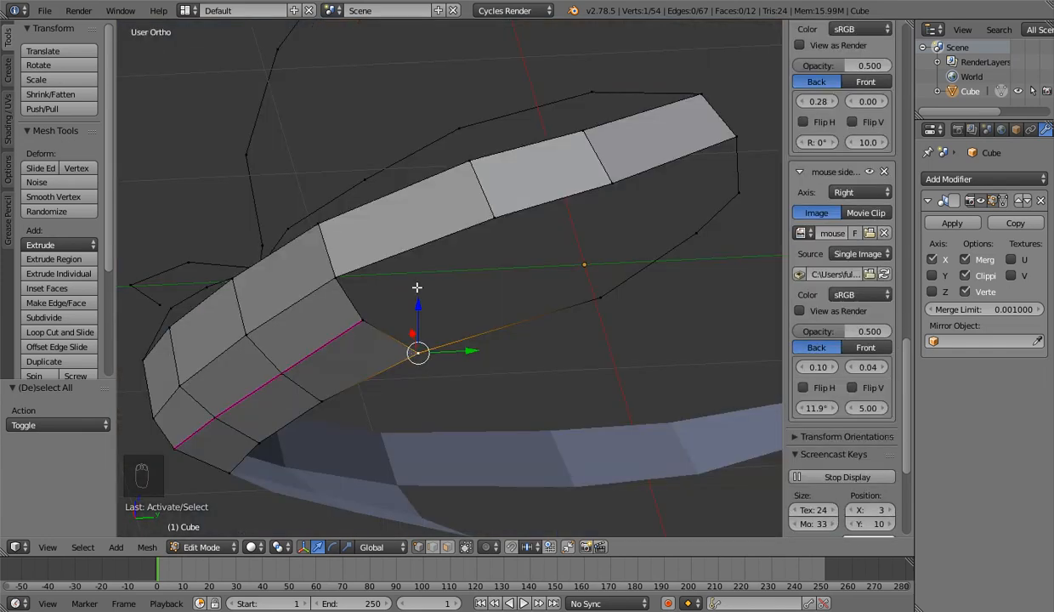
key("ctrl+r")
left_click(370, 306)
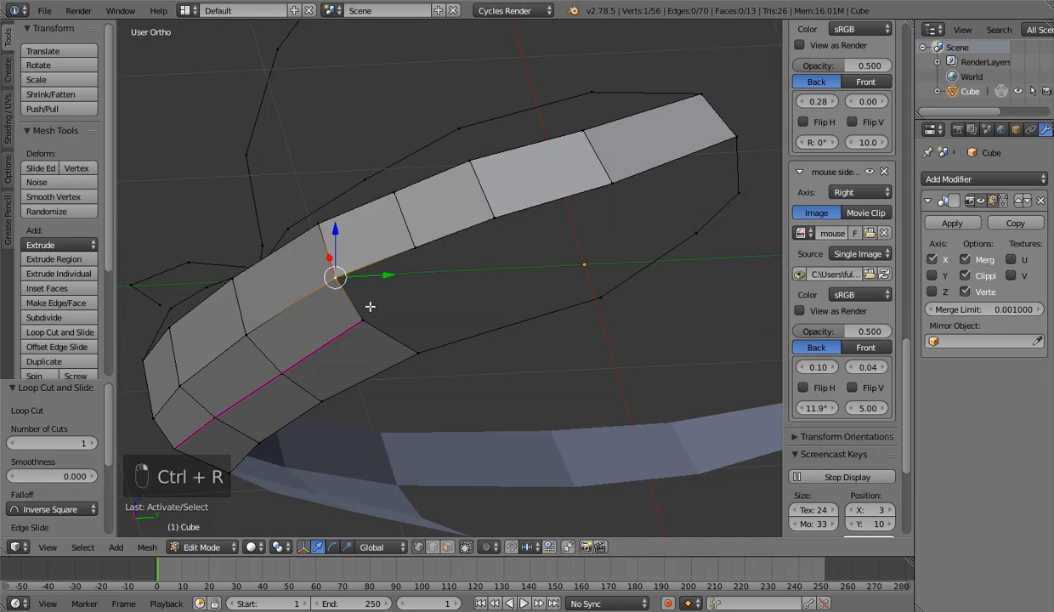
Extrude a vertex backward from the strip's lower edge by 0.009, 0.168, 0.067 and fill two faces between it and the lower muzzle's rear edge
right_click(416, 257, "shift")
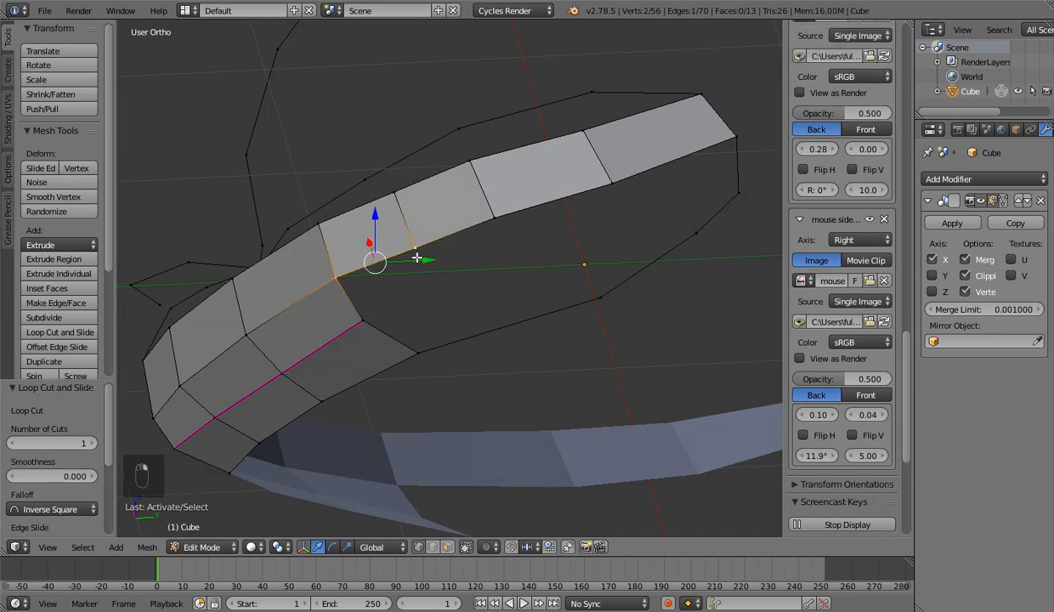
key("e")
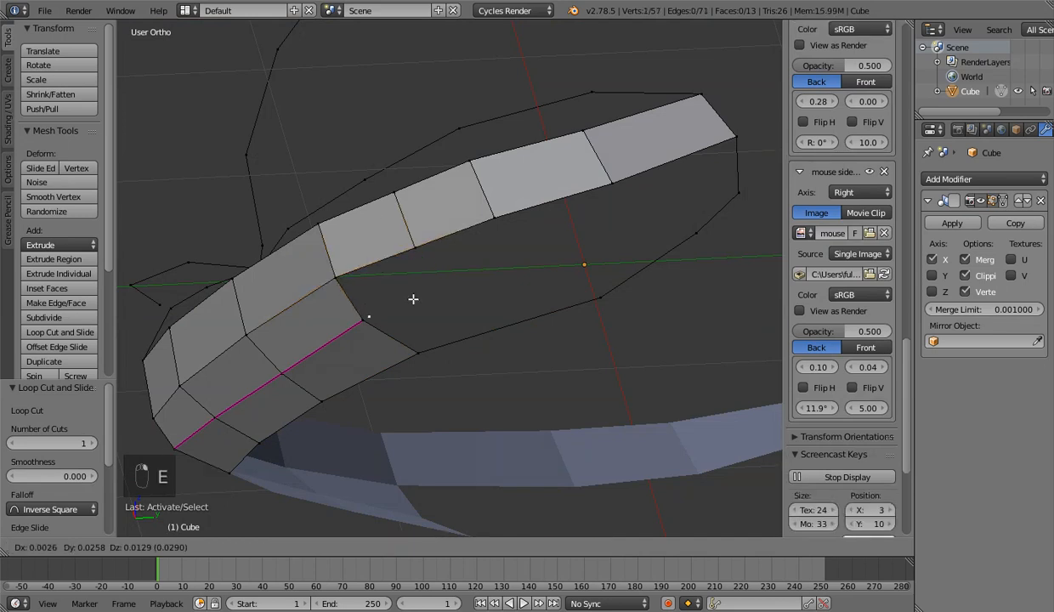
left_click(381, 315)
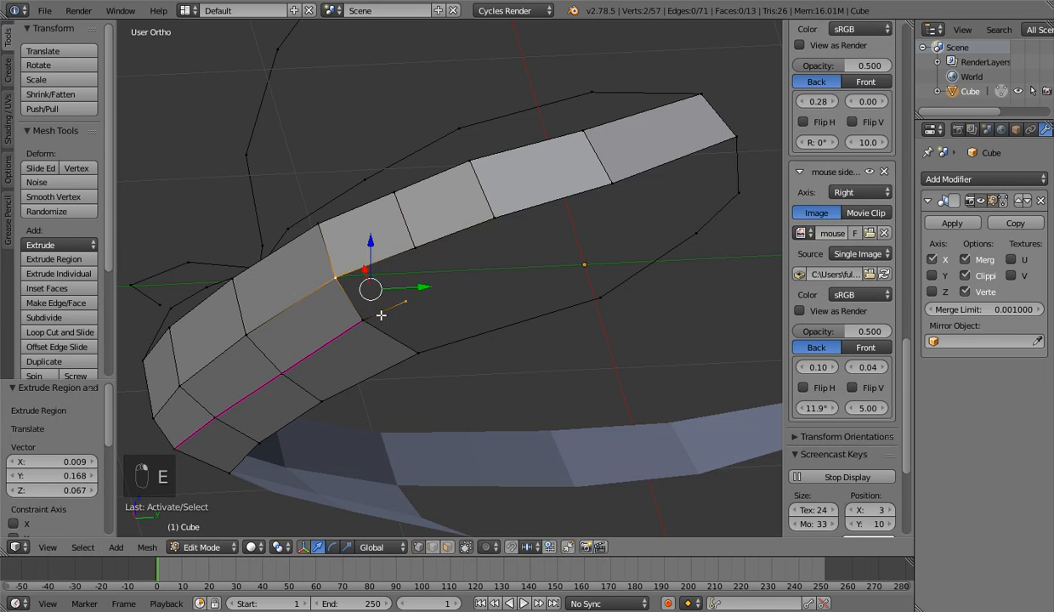
right_click(419, 329, "shift")
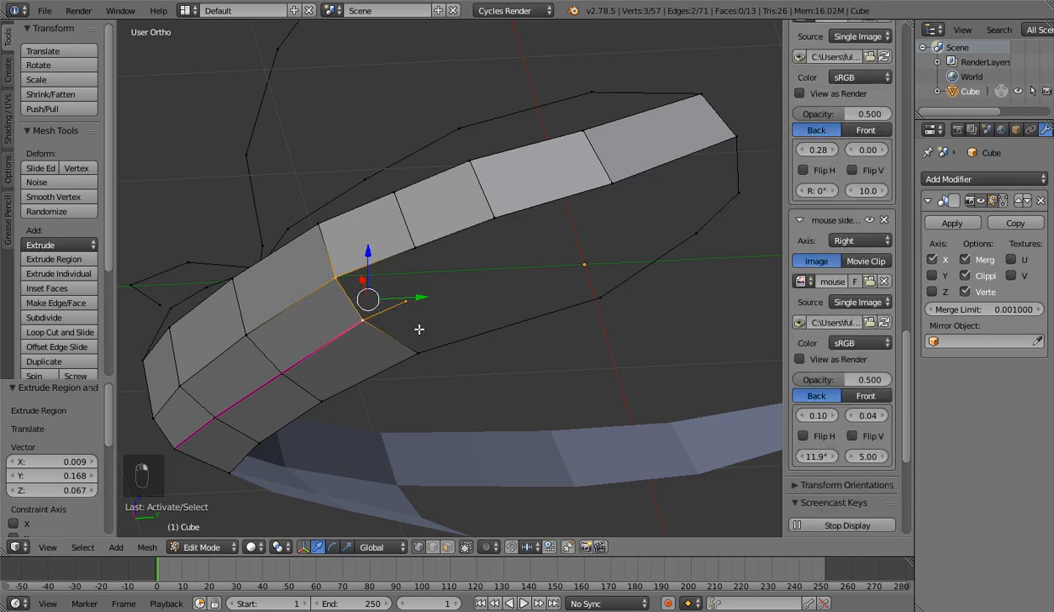
key("f")
key("f")
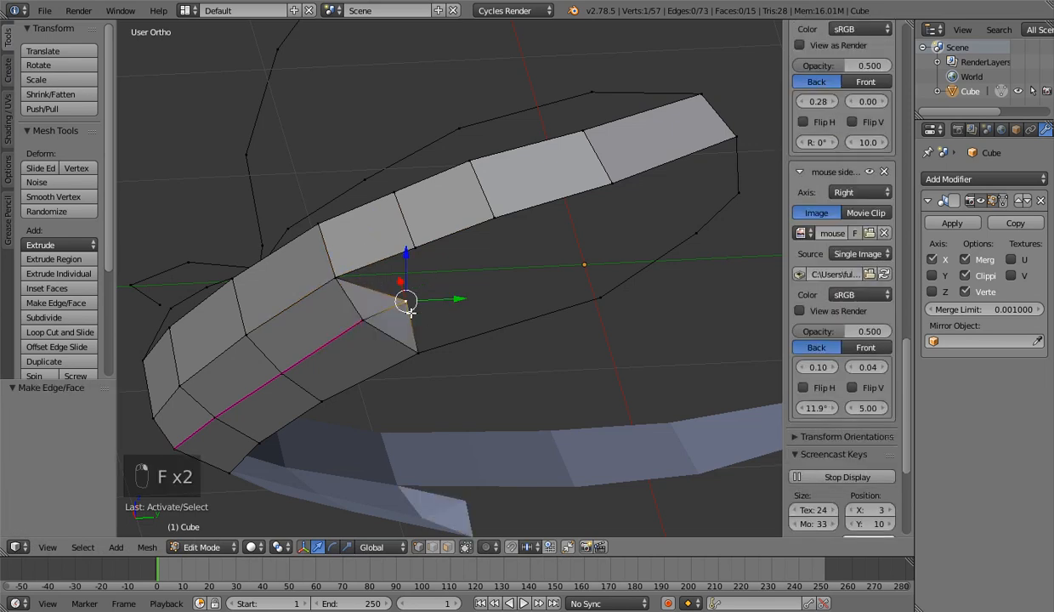
Move the rear tip vertex of the new faces by 0.080 along X
key("KP_1")
key("KP_Enter")
key("KP_3")
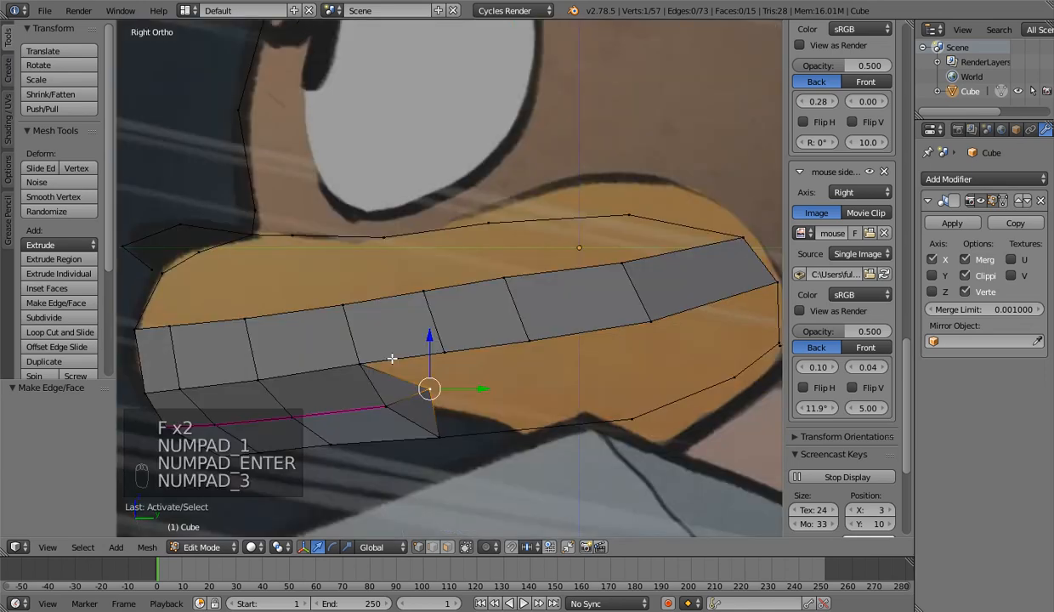
key("g")
middle_click_drag(390, 359, 451, 281)
left_click(599, 317)
Enable proportional editing and move the middle vertex of the lower muzzle's creased loop by 0.081, -0.040, -0.017
key("KP_3")
scroll(451, 281, "down", 3)
right_click(412, 253)
key("g")
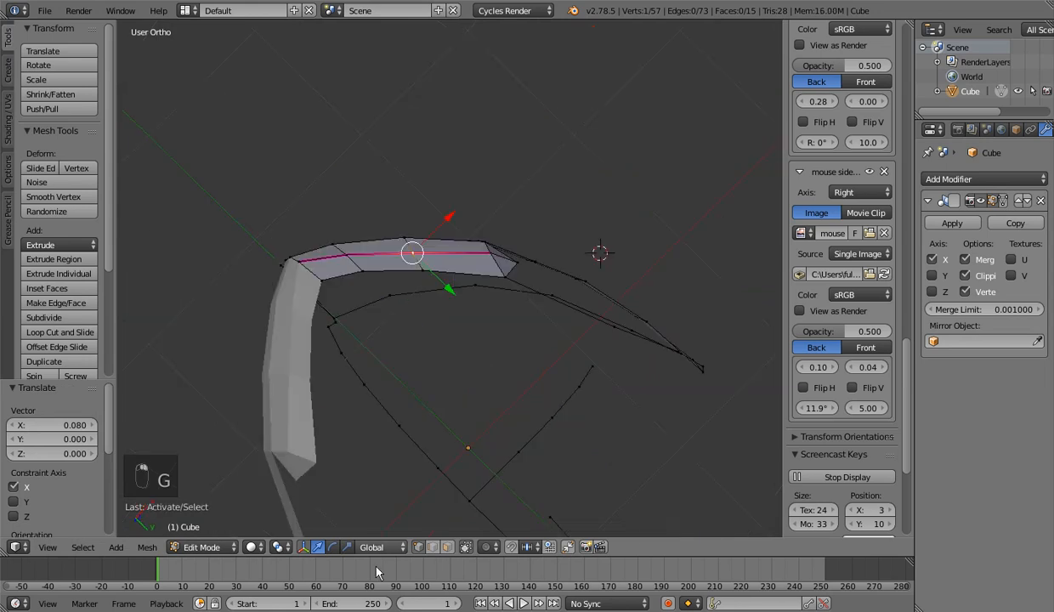
left_click(485, 547)
left_click(501, 509)
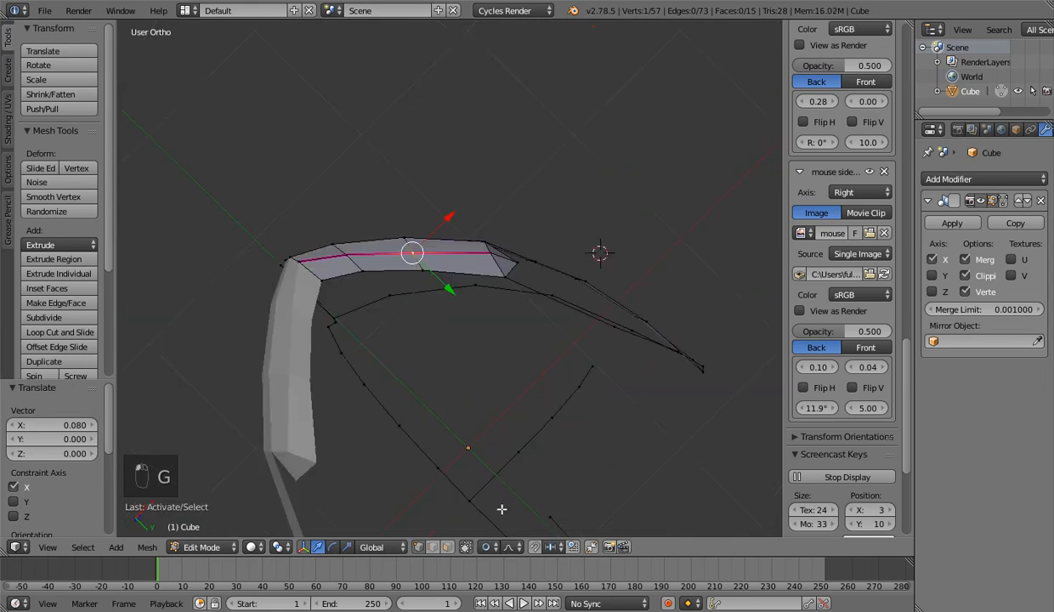
key("g")
left_click(509, 454)
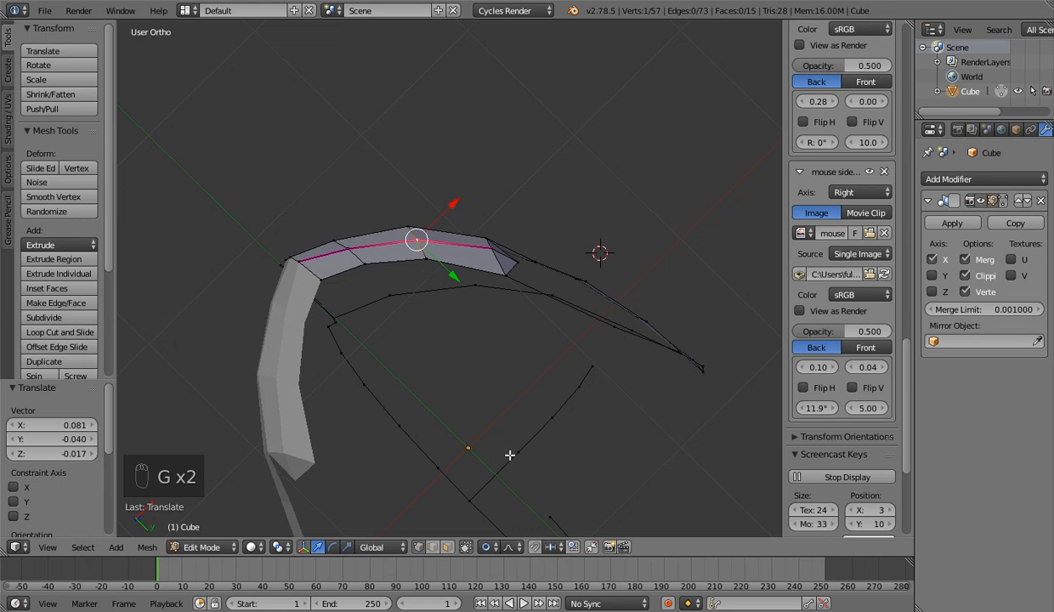
Move the rear tip vertex of the lower faces by 0.030 along Y and -0.047 along Z with a proportional size of 0.29
key("KP_3")
right_click(520, 367)
key("g")
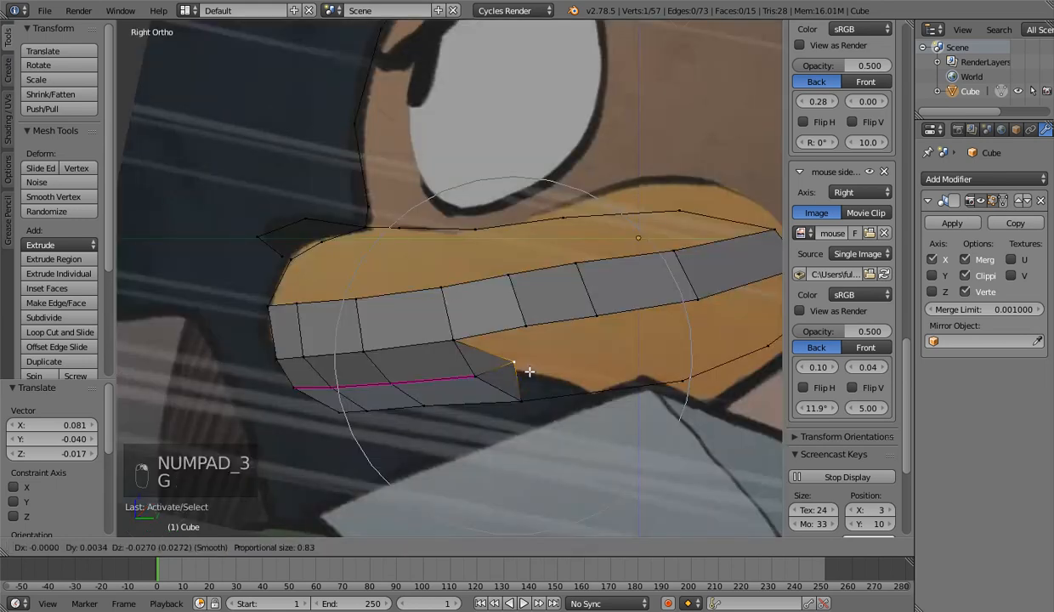
scroll(529, 374, "up", 11)
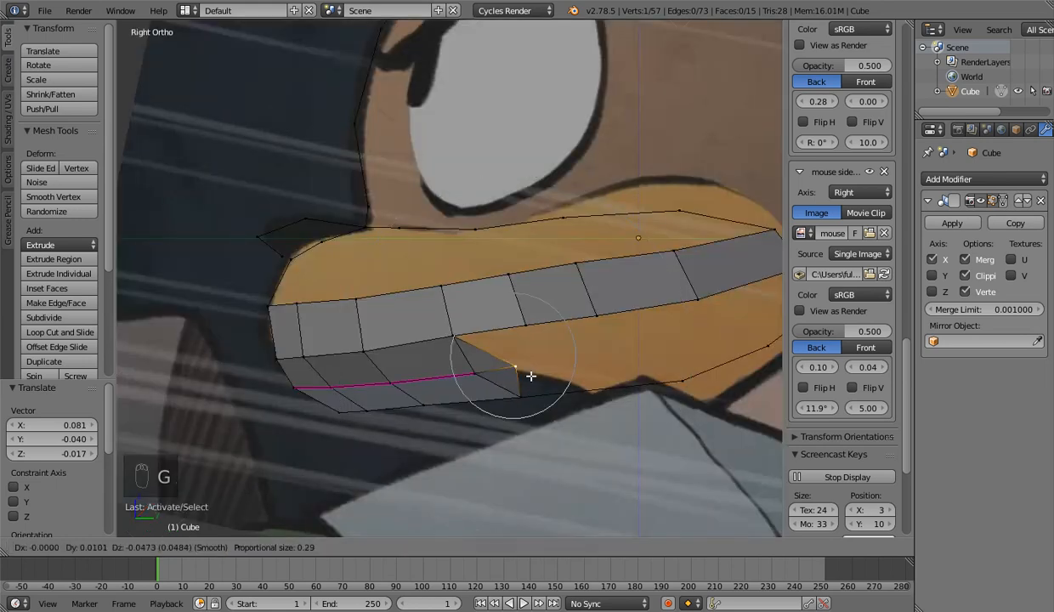
left_click(495, 370)
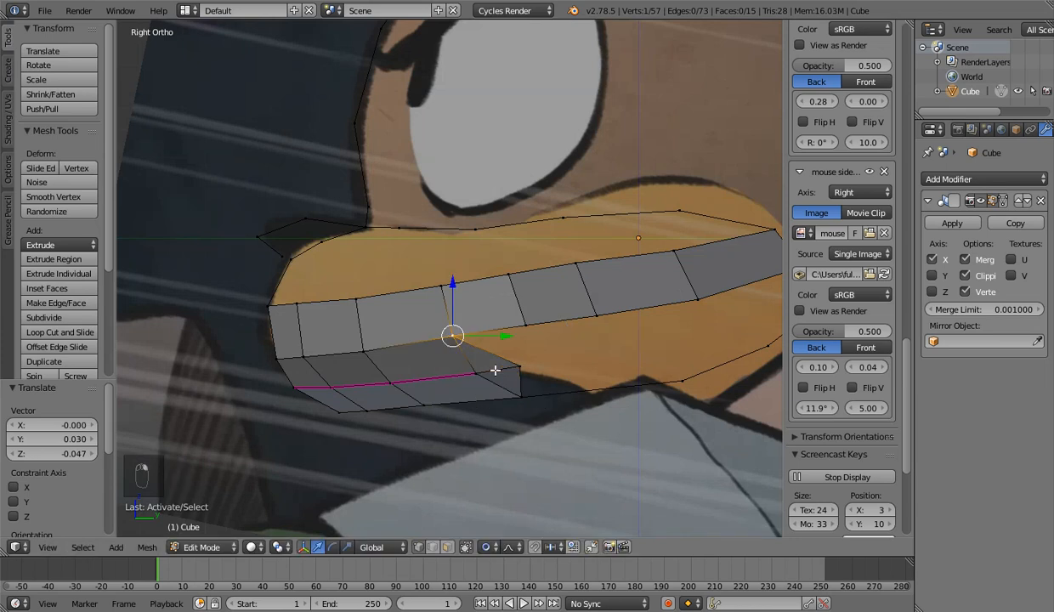
Slide the lower edge's rear vertex by a factor of 0.246 and move the corner vertex below the strip by 0.017 along Y and -0.007 along Z
key("g")
key("g")
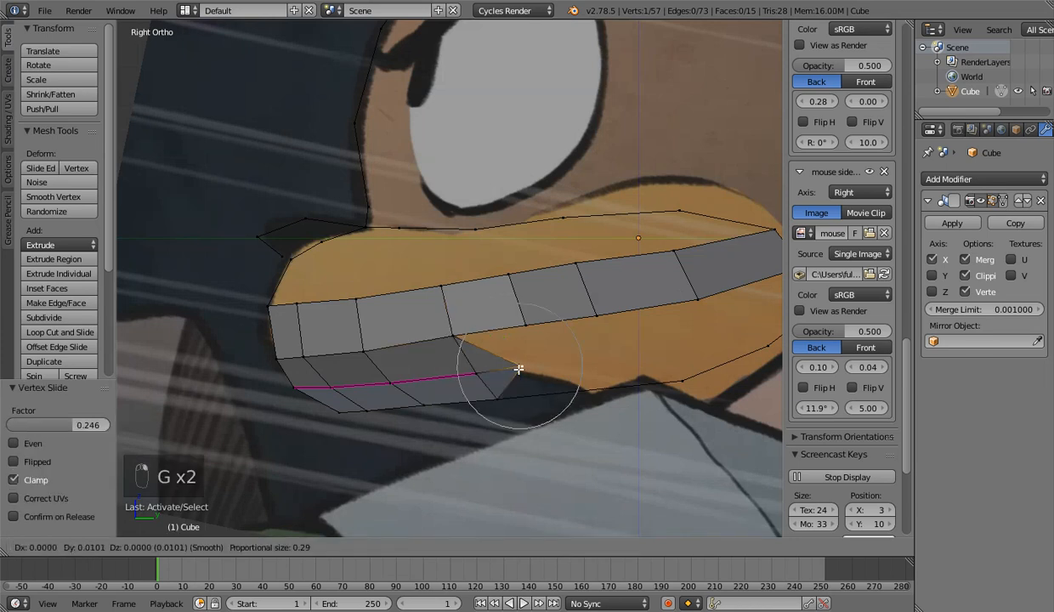
key("g")
left_click(559, 331)
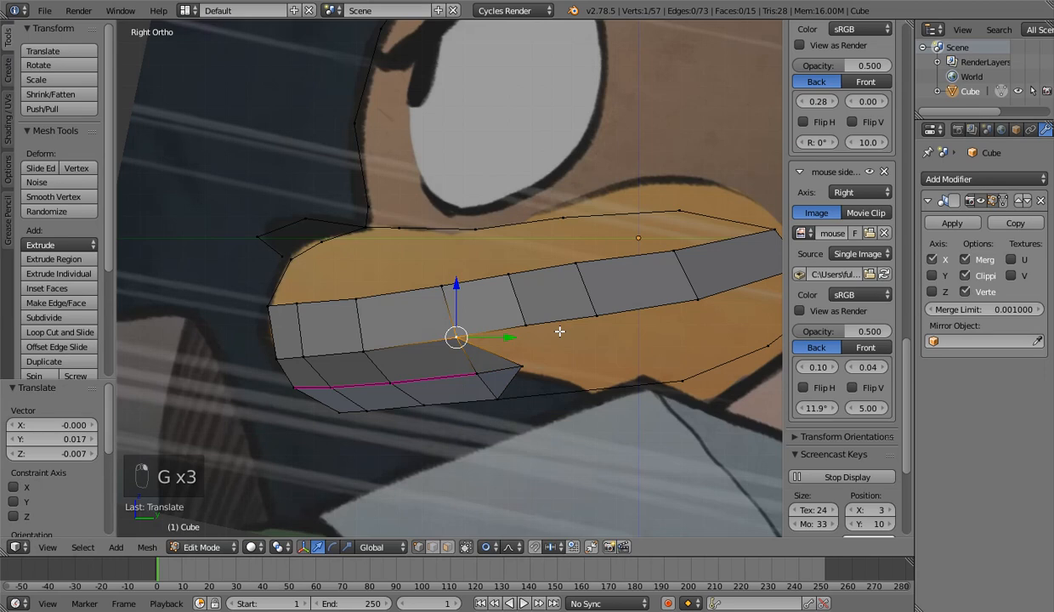
Slide the vertex on the strip's lower edge ahead of the corner by a factor of 0.079
middle_click_drag(520, 377, 420, 384, "shift")
right_click(301, 352)
key("g")
key("g")
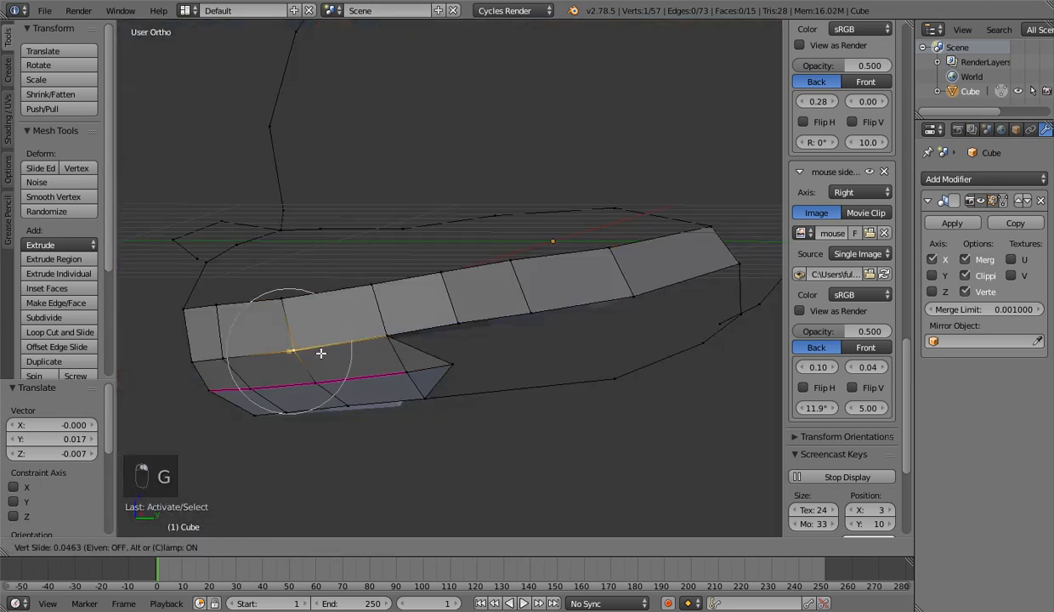
left_click(323, 353)
Nudge the middle vertex of the bottom edge and move the creased loop's vertex above it by 0.022 along X and 0.016 along Y
middle_click_drag(322, 353, 246, 387)
right_click(376, 346)
key("g")
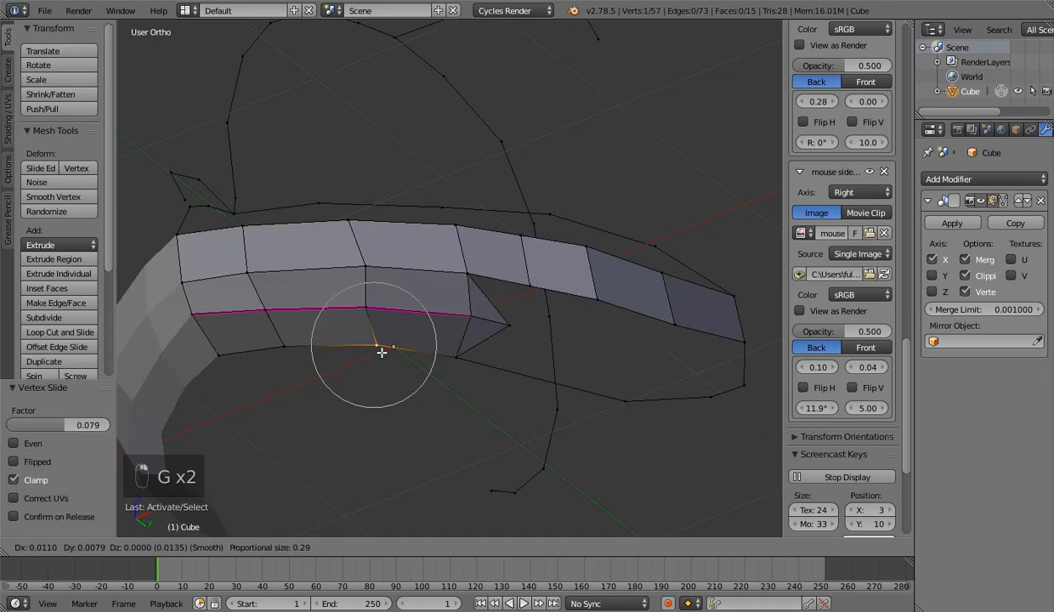
key("g")
left_click(380, 344)
key("KP_1")
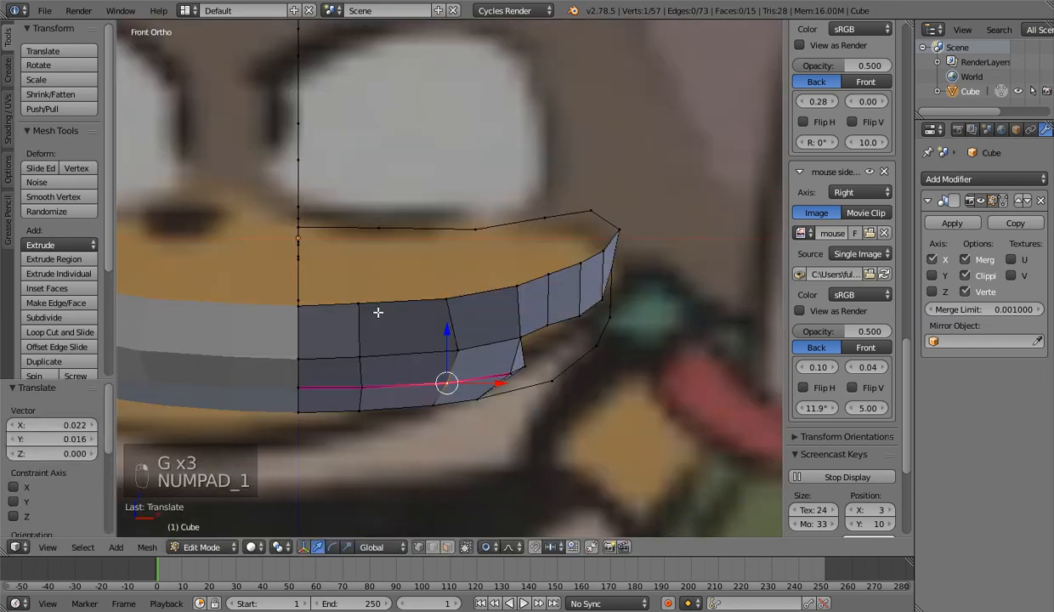
middle_click_drag(378, 313, 309, 589)
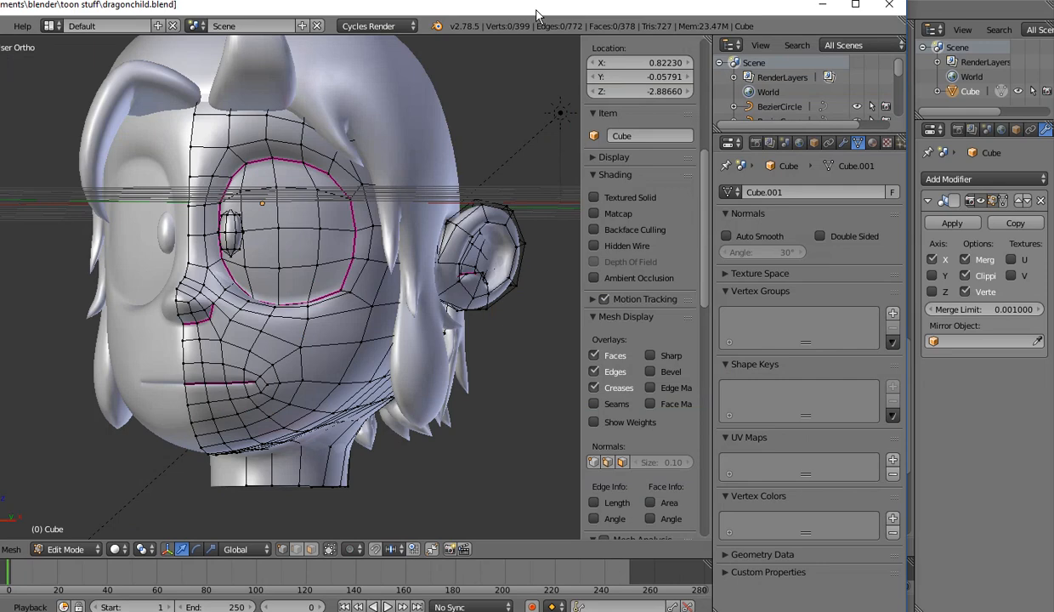
Switch to the dragonchild.blend head and highlight the ring of faces around its mouth to examine the topology
double_click(537, 15)
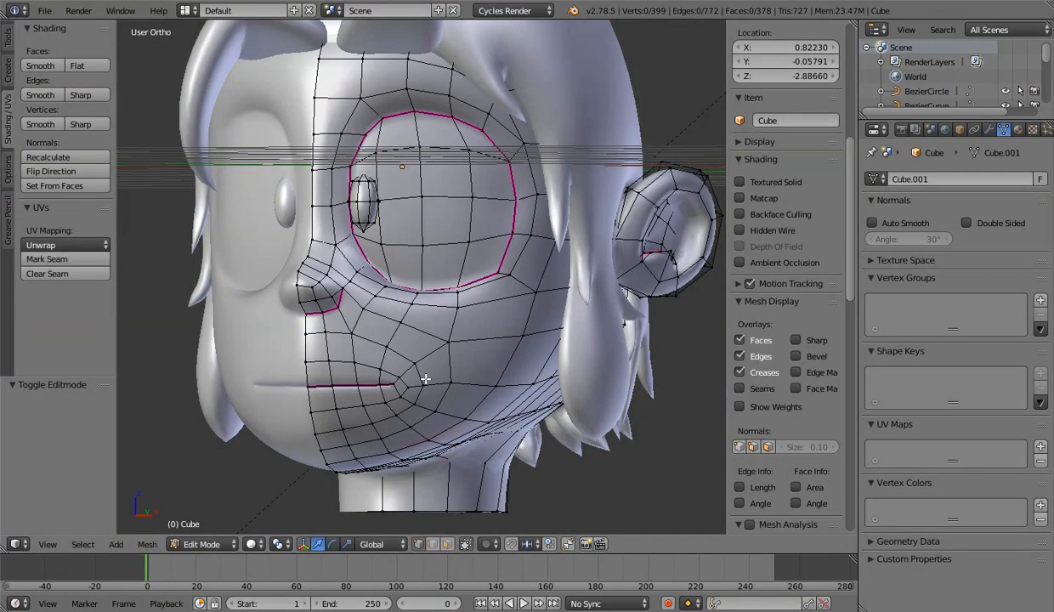
right_click(425, 379, "alt")
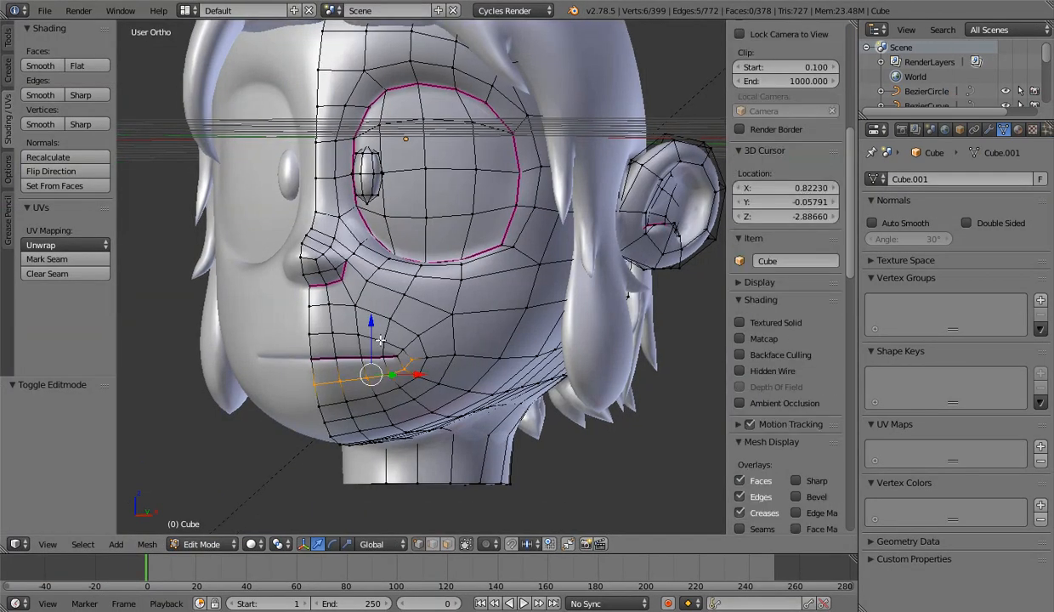
key("ctrl+KP_Add")
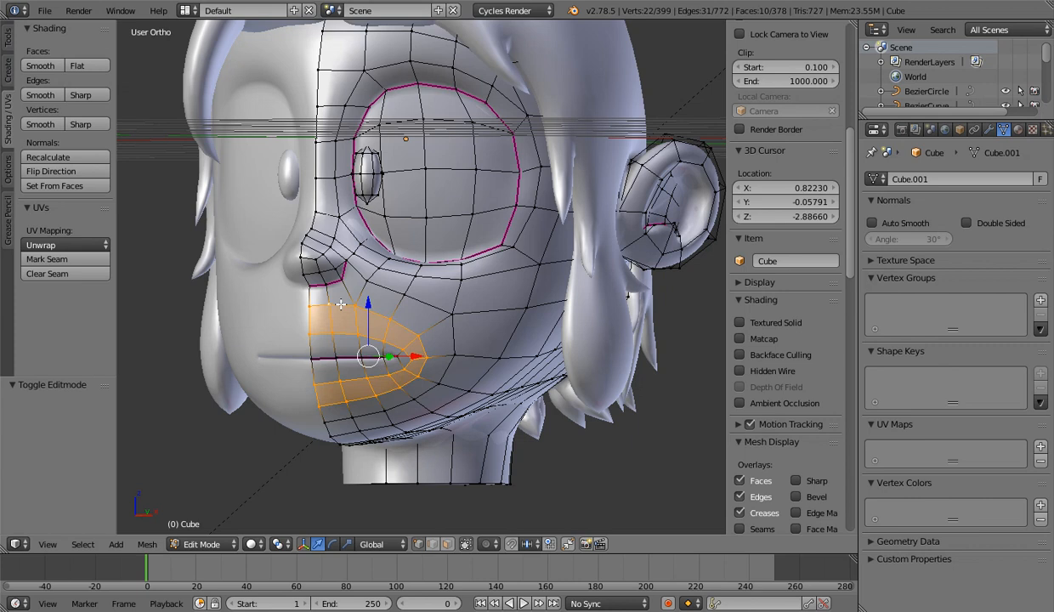
Highlight the edge loop encircling the dragon child's eye to examine how it flows around the socket
right_click(494, 256, "alt")
middle_click_drag(493, 256, 481, 286, "shift")
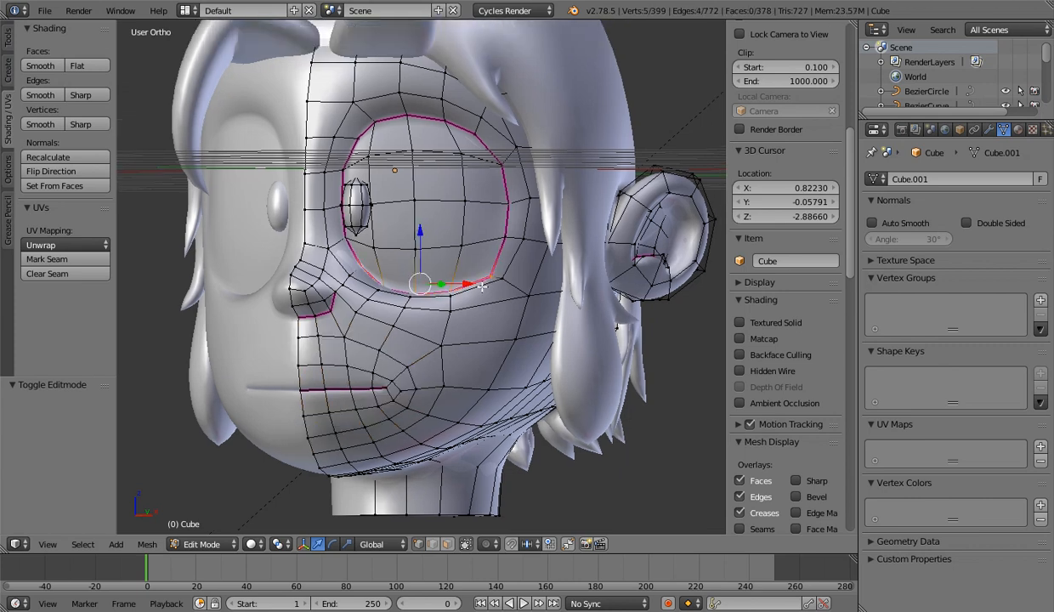
right_click(327, 158, "alt+shift")
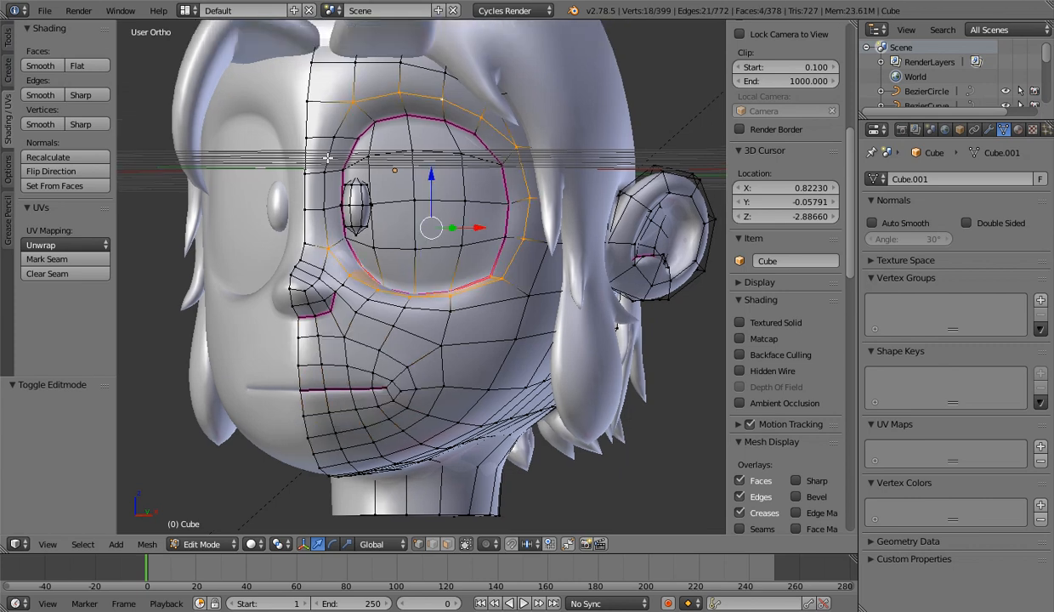
right_click(328, 158, "alt+shift")
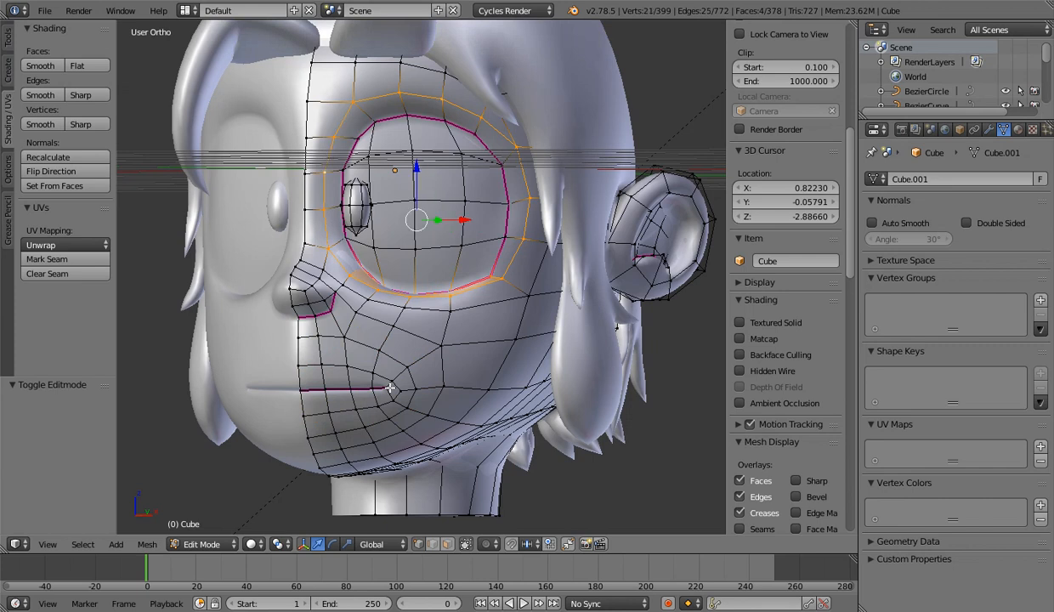
Highlight the face loop around the dragon child's mouth, examine it from the side, and return to the mouse model
right_click(389, 387, "alt")
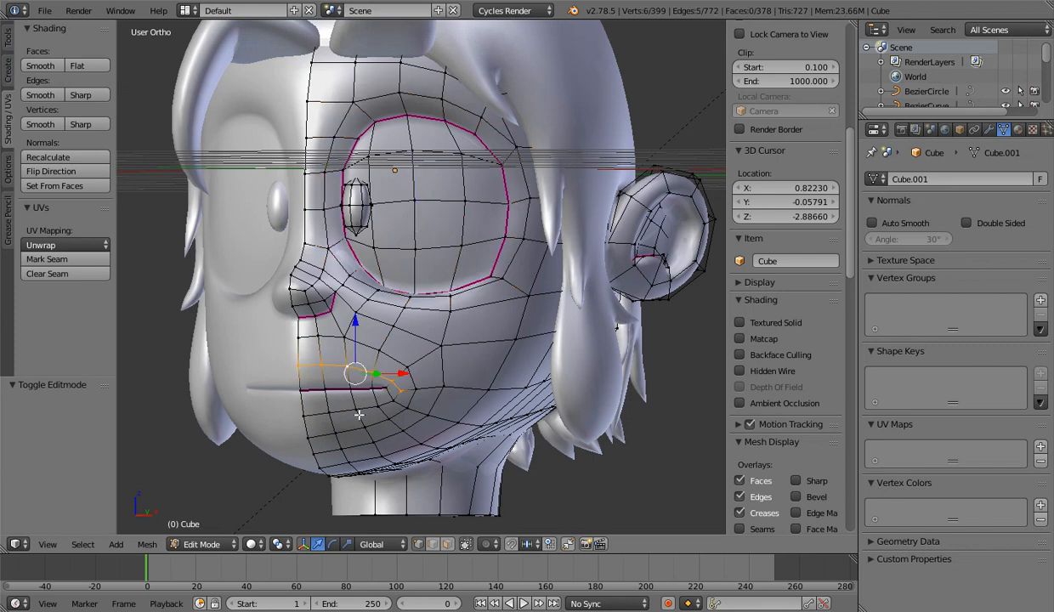
right_click(359, 414, "alt+shift")
right_click(400, 364, "alt+shift")
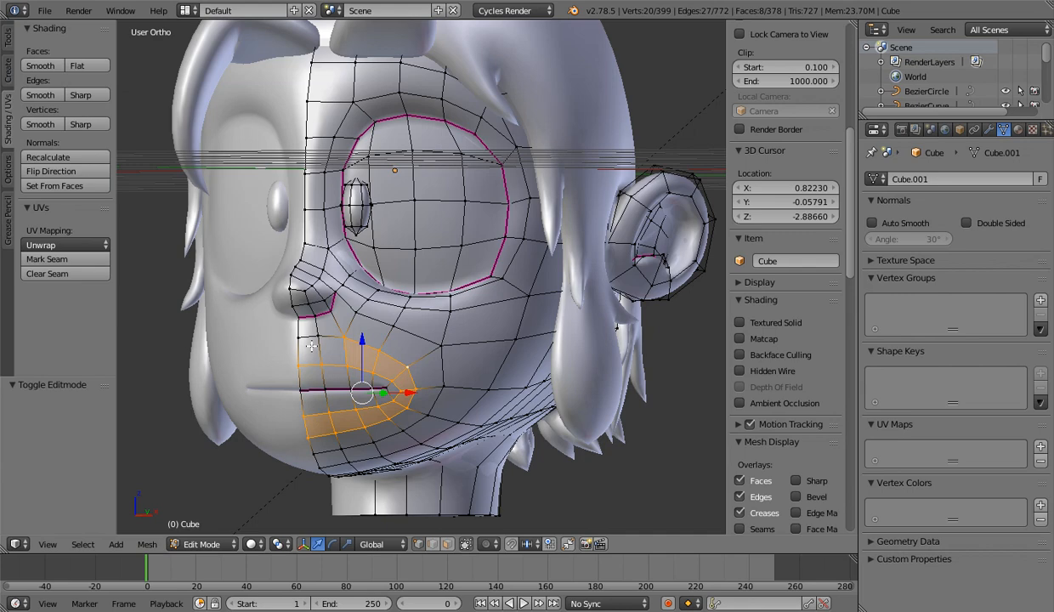
right_click(311, 344, "alt+shift")
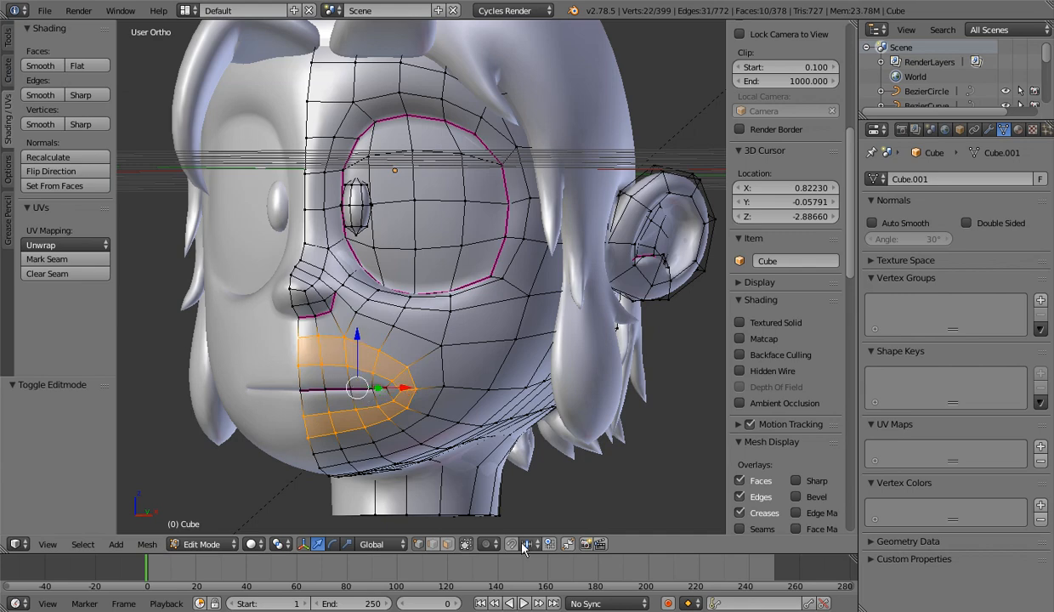
middle_click_drag(533, 429, 482, 418)
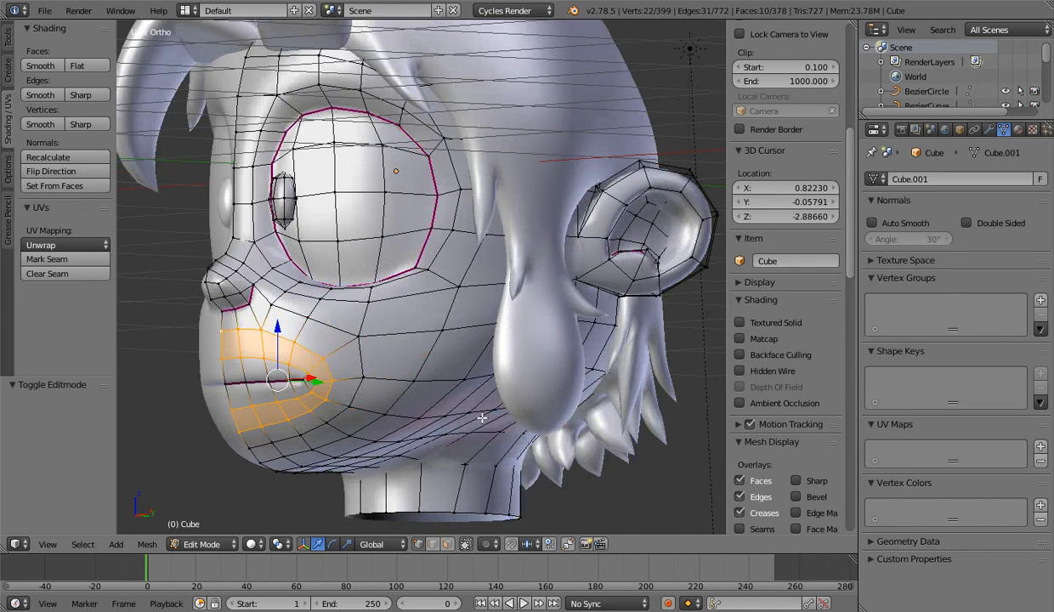
left_click_drag(386, 1, 383, 57)
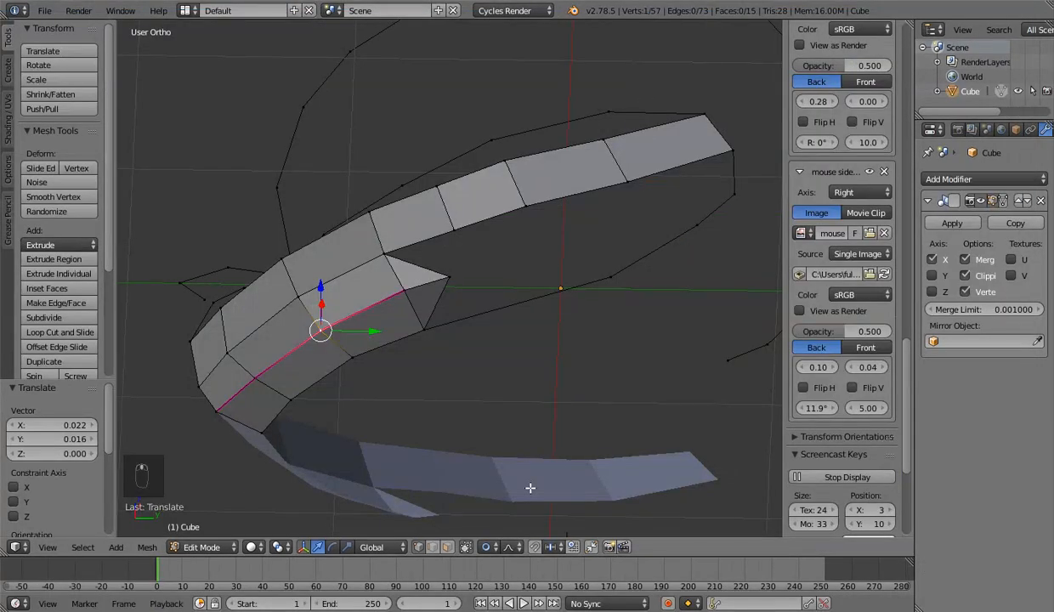
Move the rear end vertex of the lower muzzle's crease by -0.014 along Y and 0.008 along Z
middle_click_drag(530, 488, 370, 380)
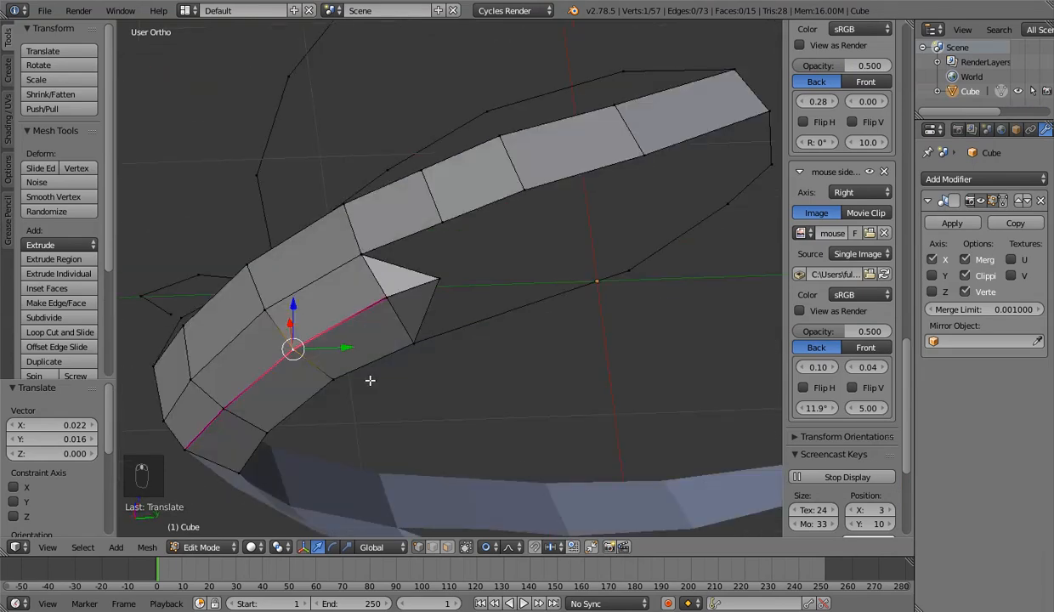
right_click(287, 410)
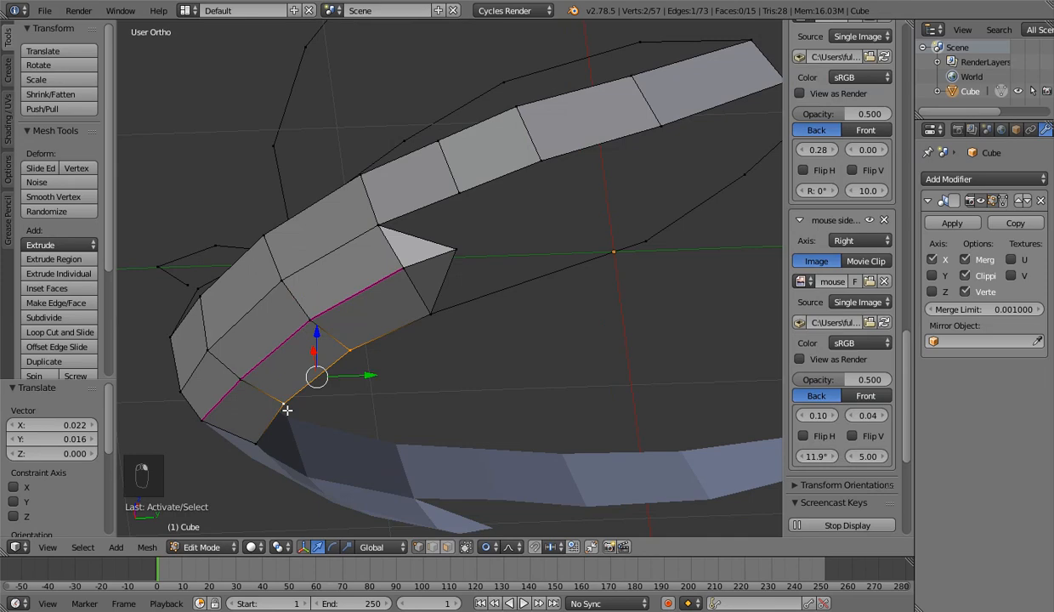
key("KP_1")
key("KP_3")
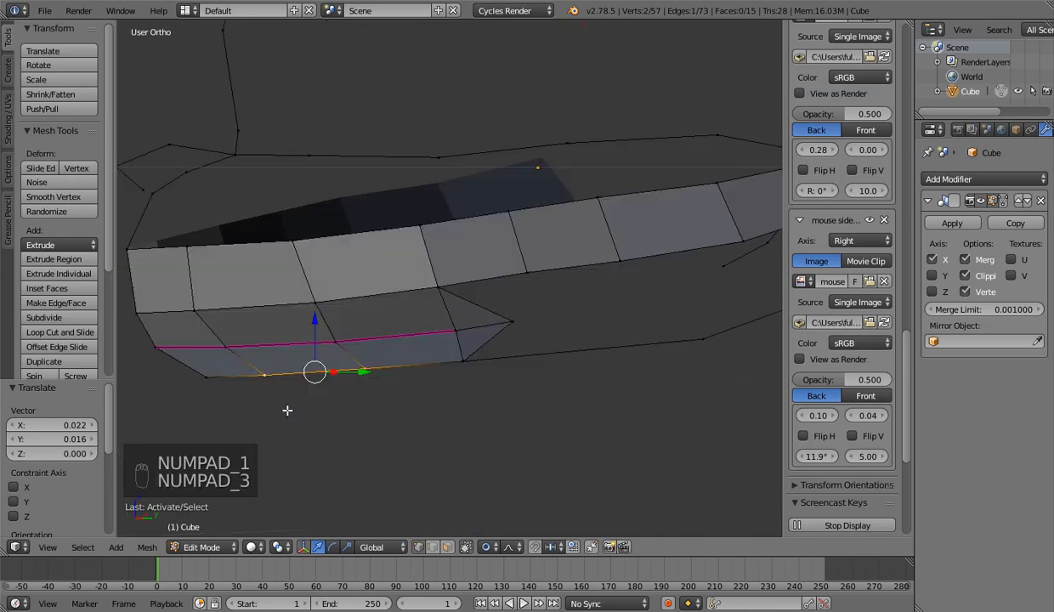
right_click(412, 330)
key("g")
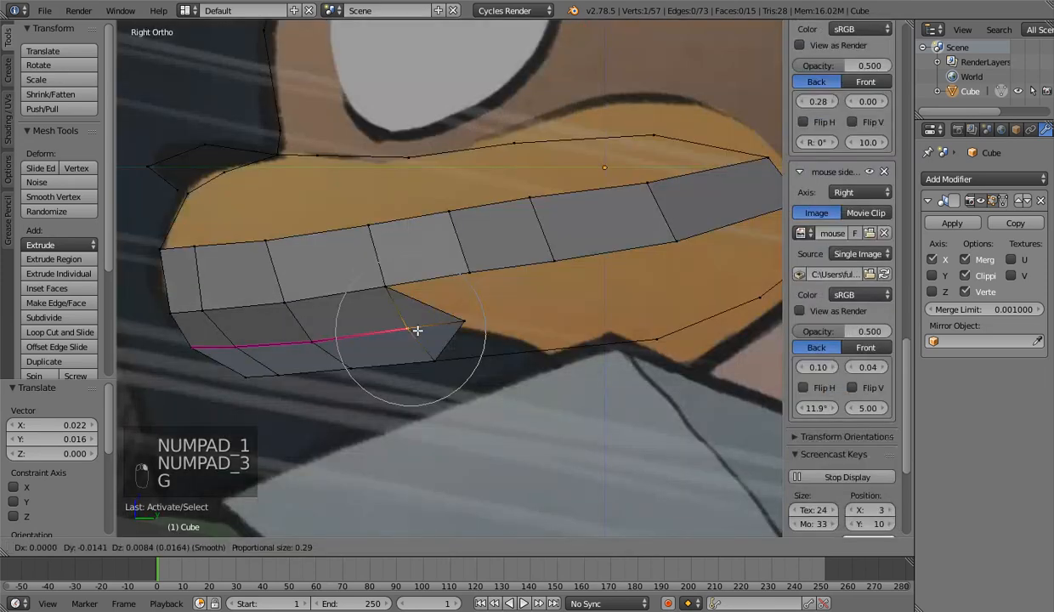
left_click(417, 330)
Move two neighbouring vertices near the rear of the upper muzzle outline along X only, by -0.096 and -0.015
mouse_move(417, 329)
middle_mouse_down()
mouse_move(303, 341)
mouse_move(588, 331)
mouse_move(486, 323)
middle_mouse_up()
key("g")
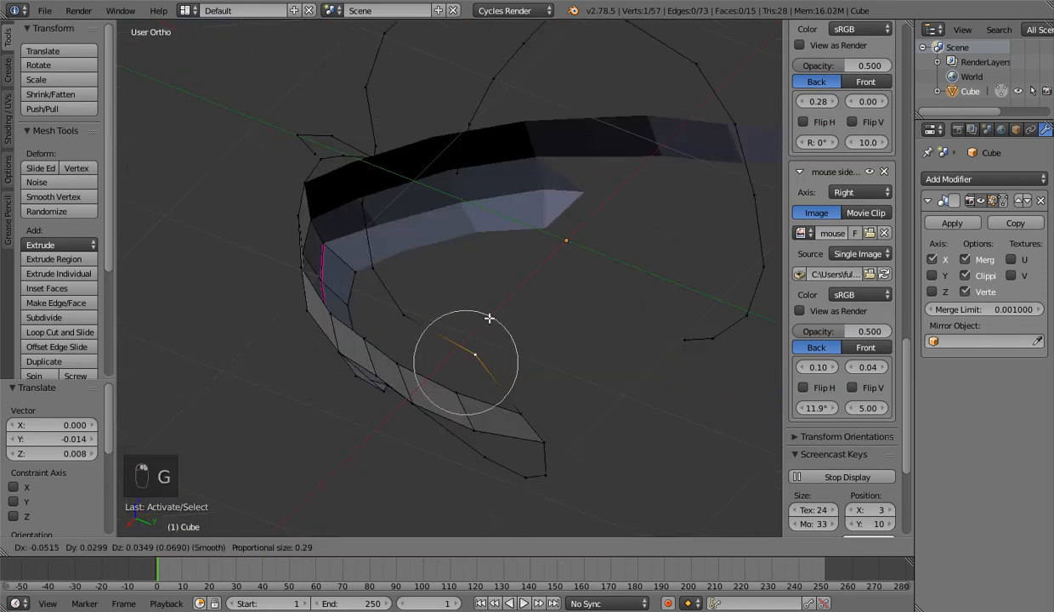
left_click(488, 317)
right_click(532, 415)
key("g")
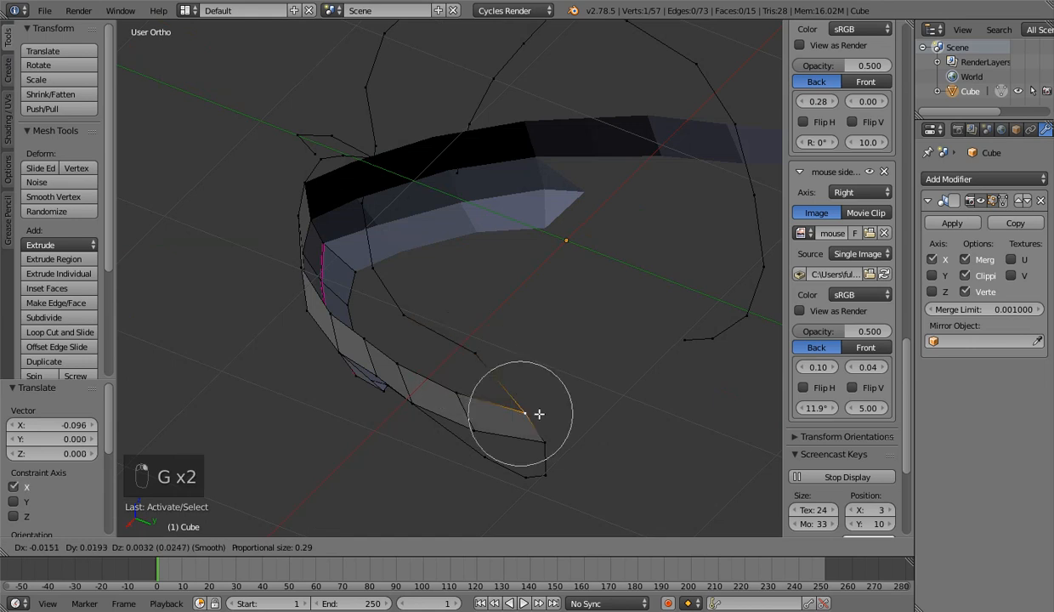
left_click(539, 413)
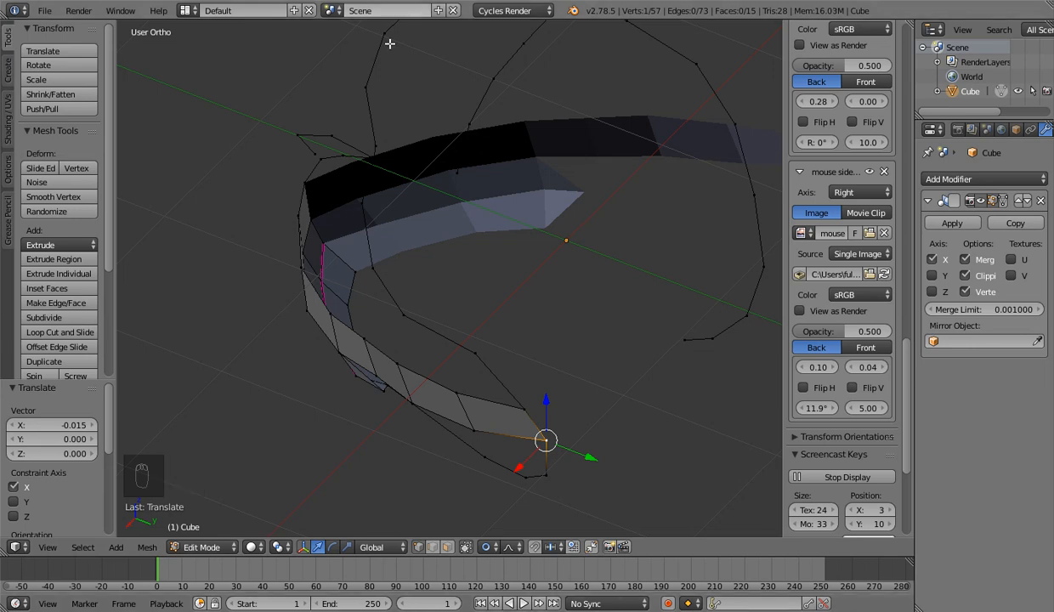
Connect the lip strip's vertex near the front to the upper muzzle outline with an edge and divide it with two evenly spaced cuts
middle_click_drag(389, 43, 425, 94)
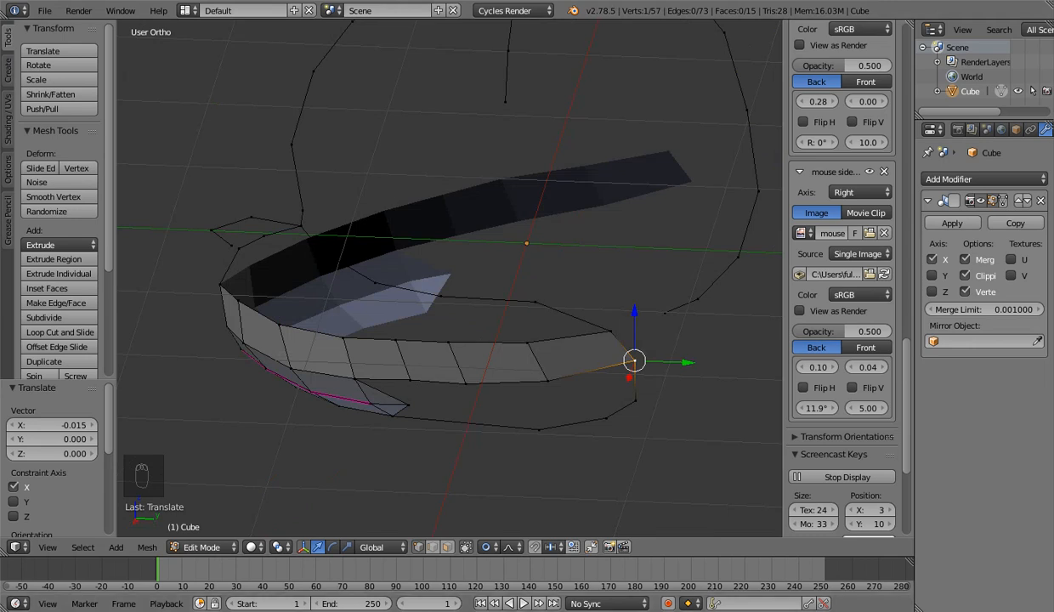
middle_click_drag(450, 280, 474, 264)
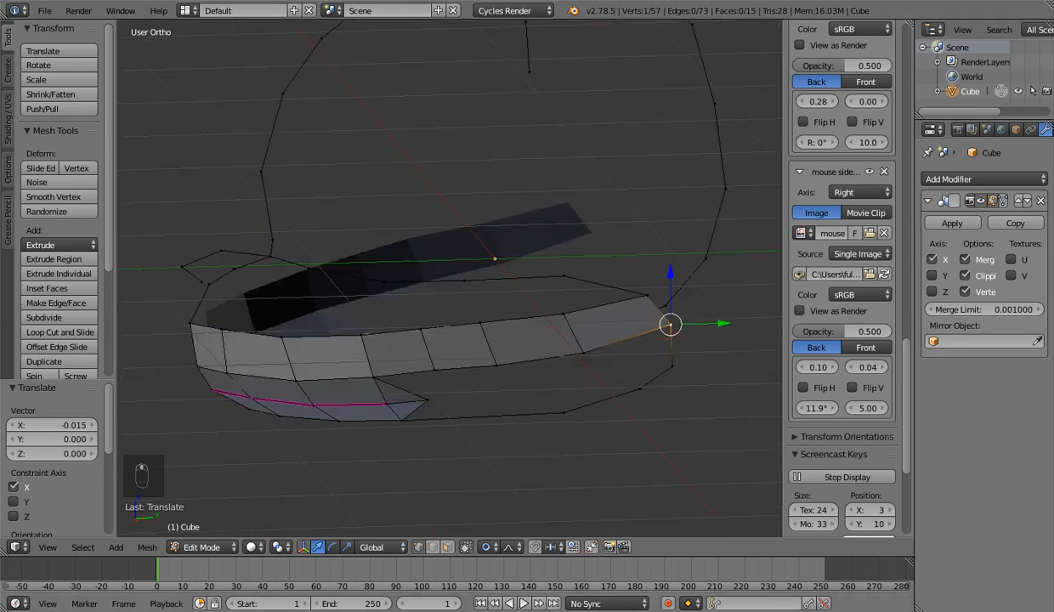
key("KP_3")
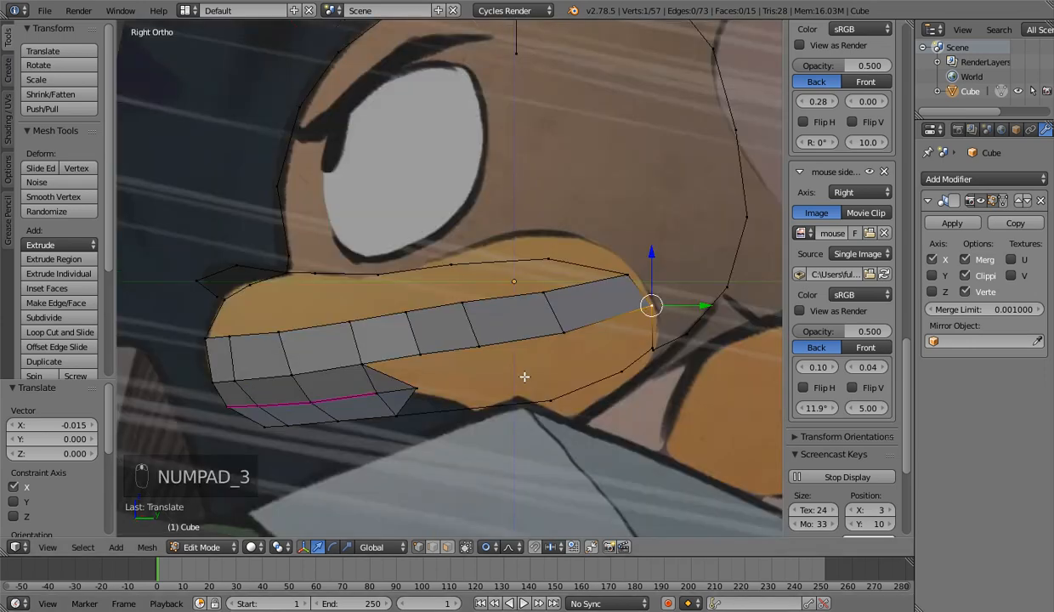
middle_click_drag(284, 344, 397, 413, "shift")
right_click(249, 379)
scroll(293, 370, "up", 2)
middle_click_drag(398, 412, 443, 392, "shift")
right_click(370, 298, "shift")
key("f")
key("ctrl+r")
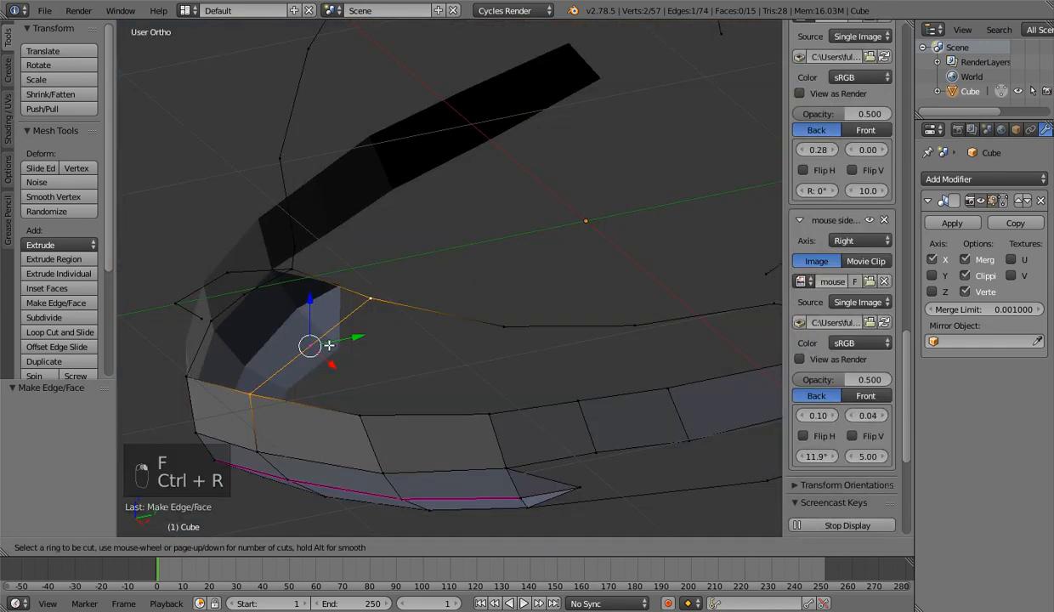
scroll(329, 345, "up", 1)
left_click(329, 345)
right_click(329, 345)
In the side view, move the two new cut vertices by -0.056 along Y and 0.042 along Z
key("KP_3")
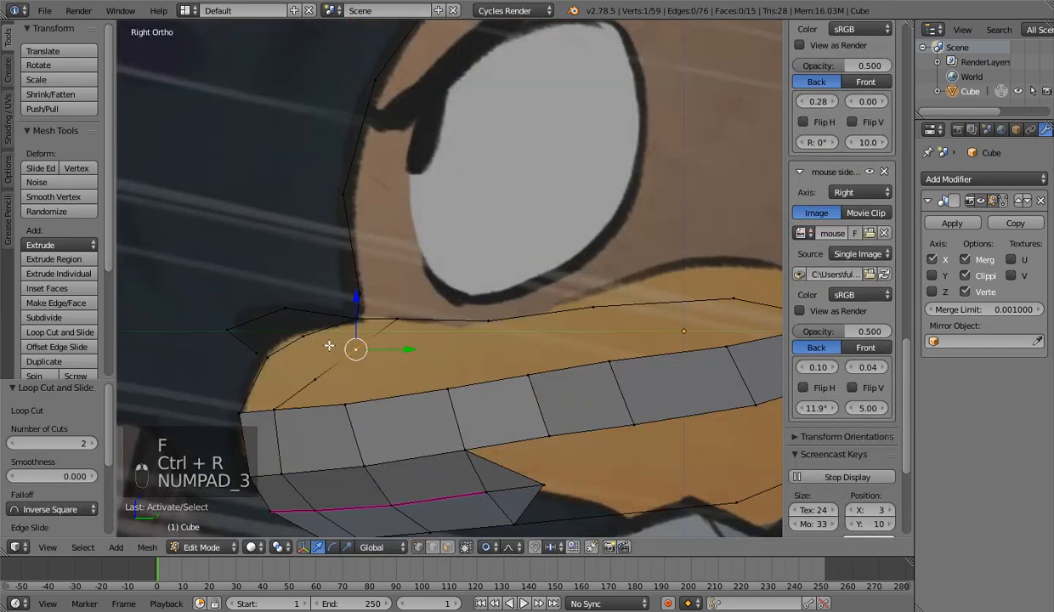
key("g")
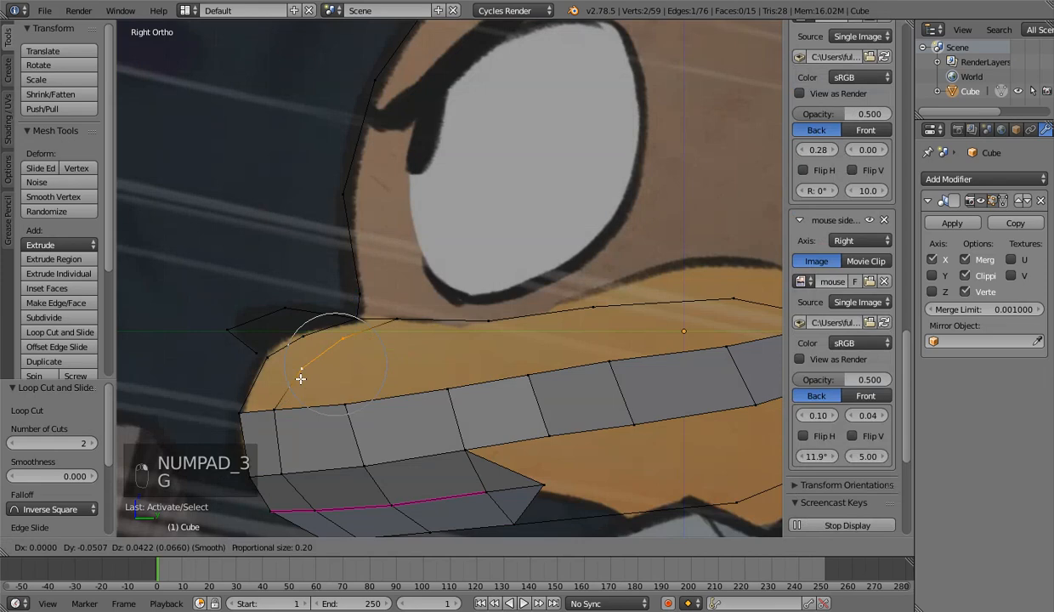
left_click(300, 379)
Fill a face between the two cut vertices and the muzzle tip's centre line, and slide its upper centre vertex by a factor of 0.177
middle_click_drag(300, 378, 310, 355)
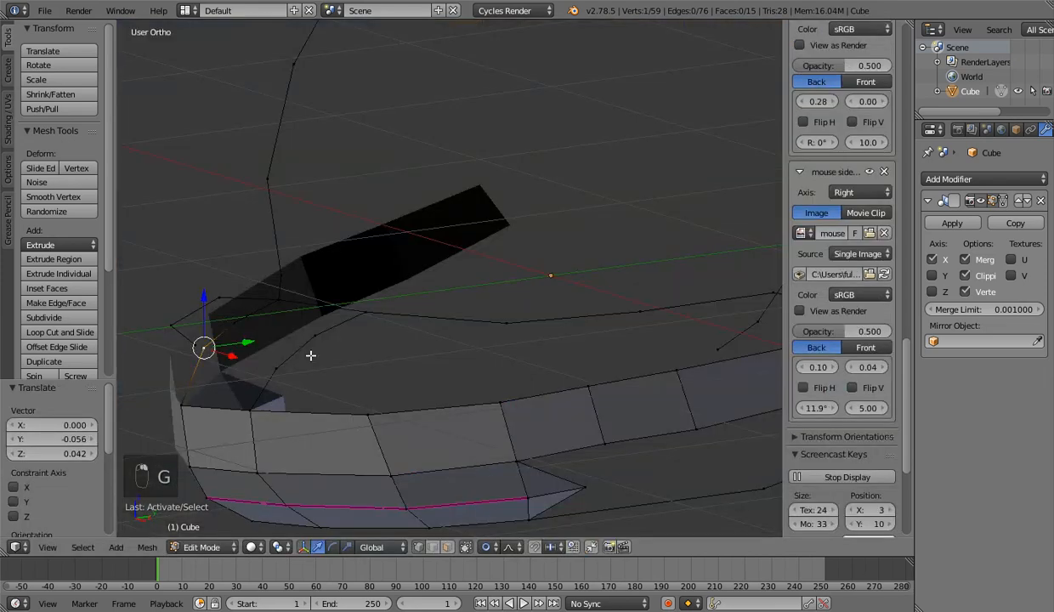
key("f")
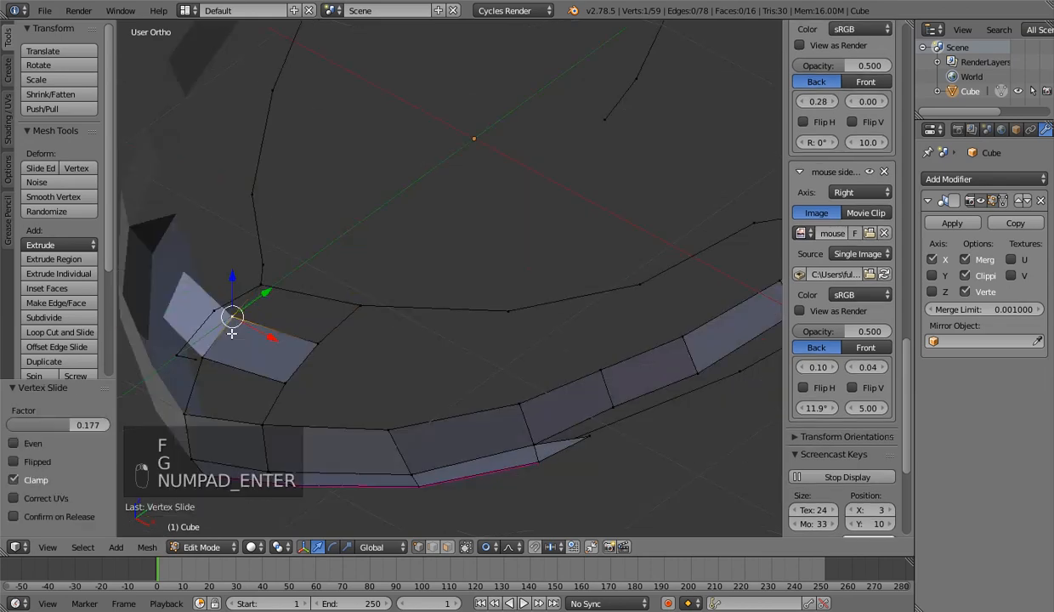
key("KP_3")
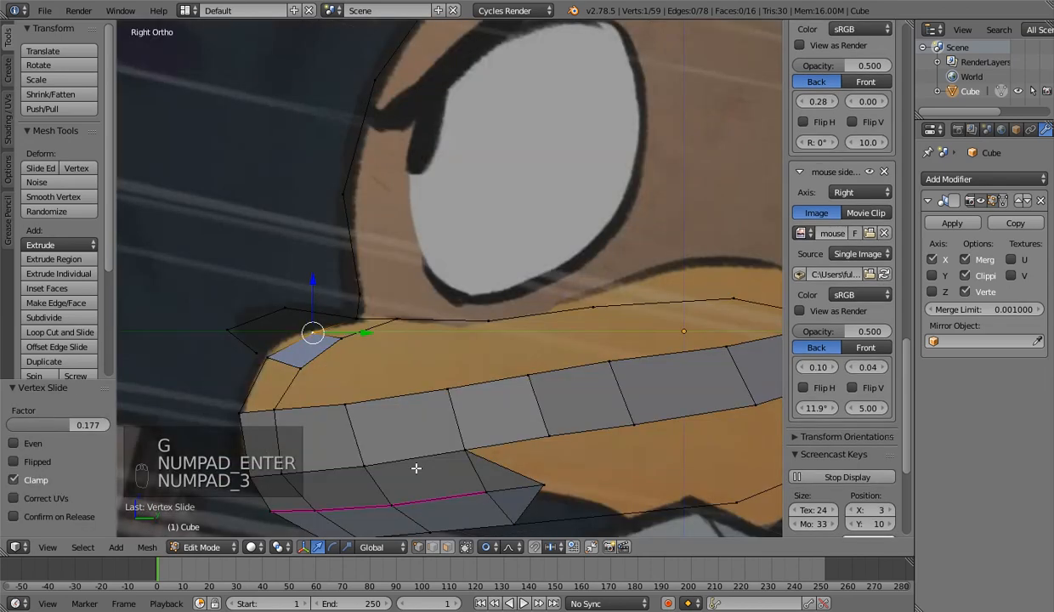
Save the mouse model in the toon stuff folder under a new name starting with "mou"
key("ctrl+s")
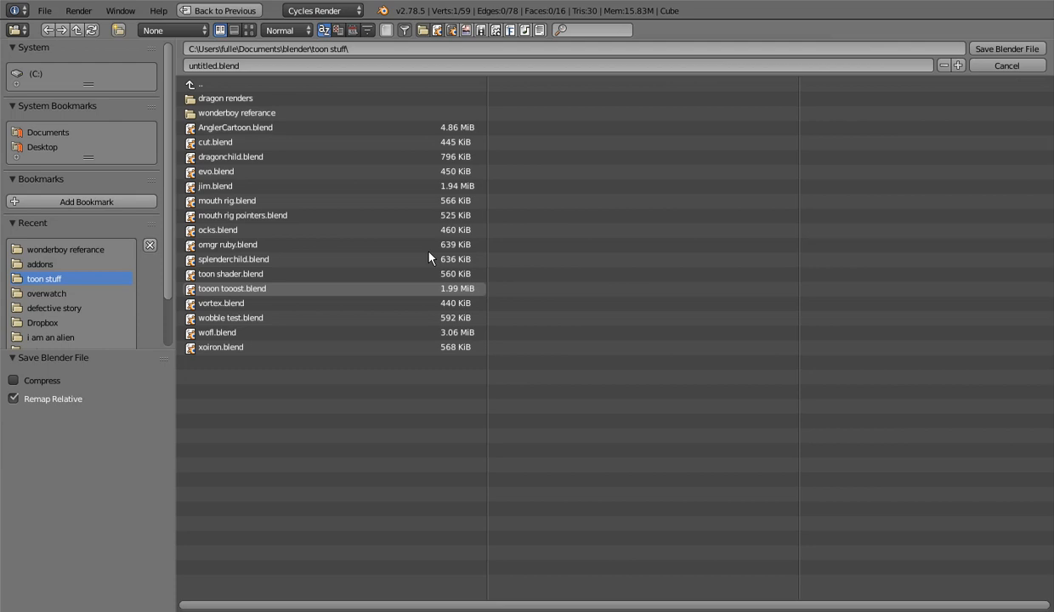
left_click(252, 67)
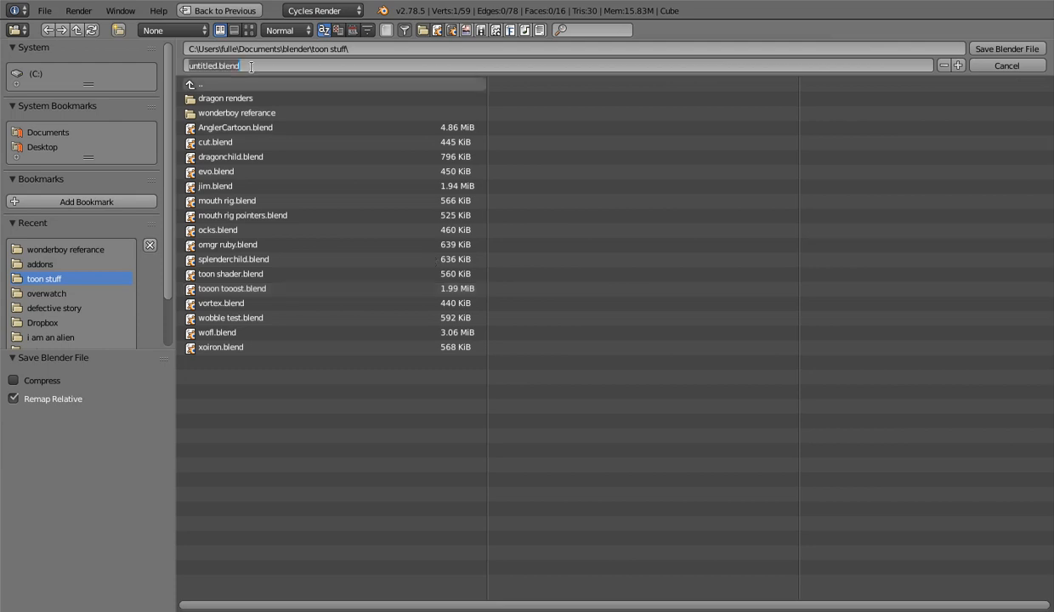
type("mou")
key("Return")
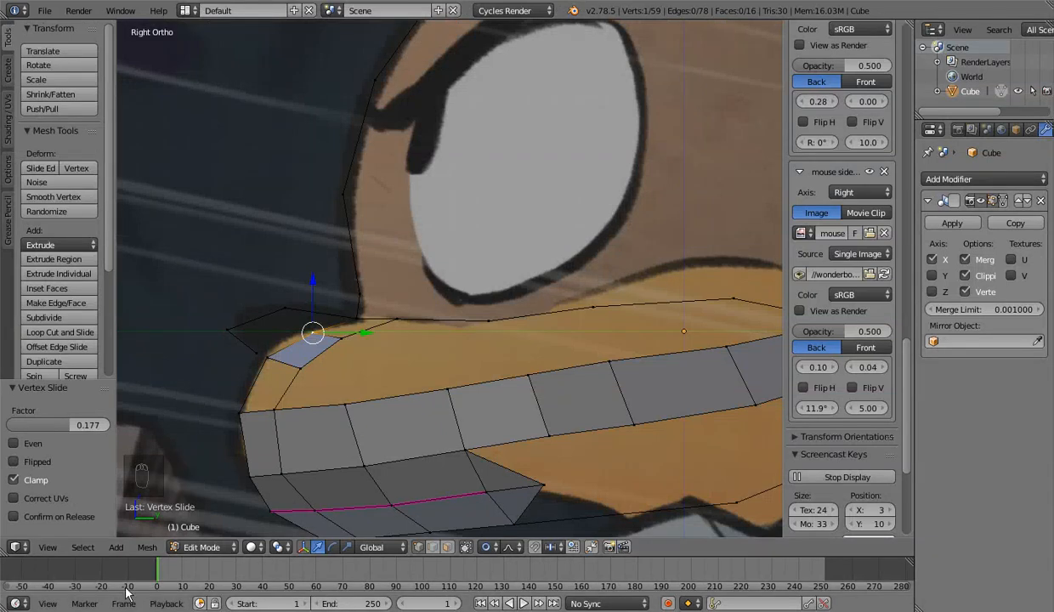
Switch to the other open Blender window that shows the default scene
mouse_move(155, 579)
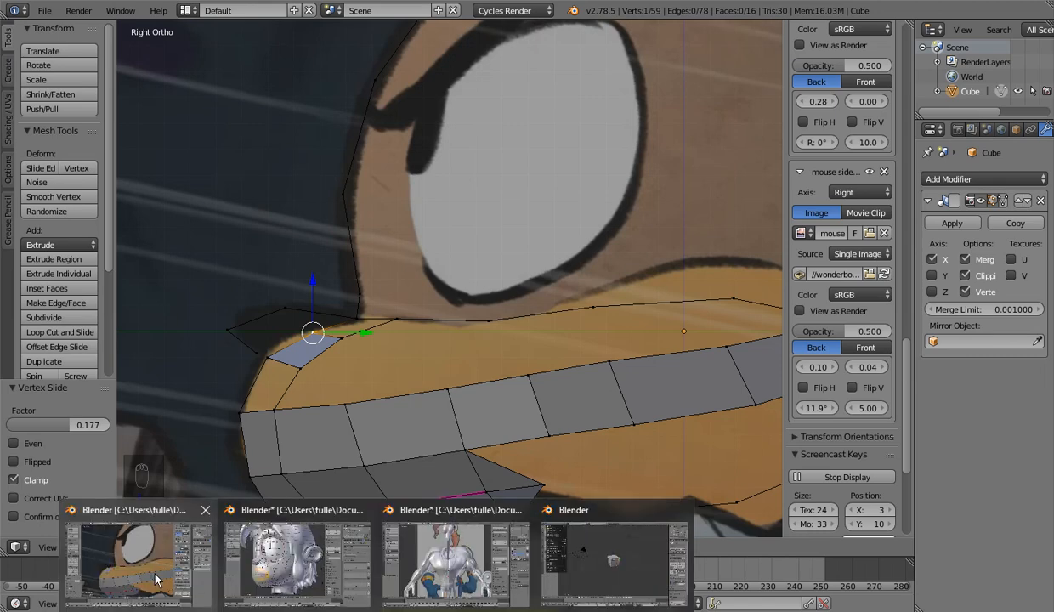
left_click(155, 575)
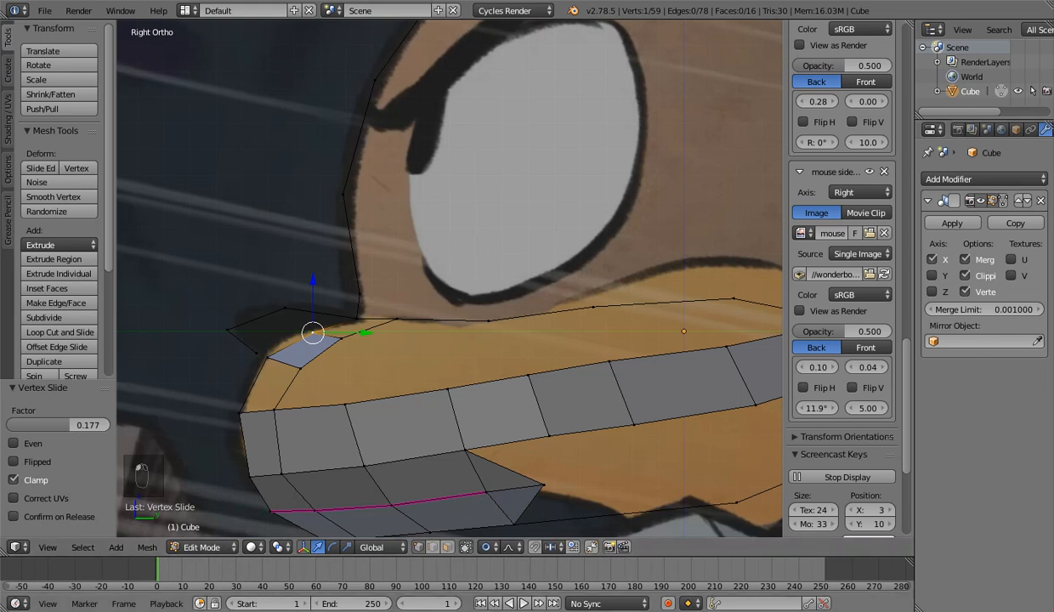
mouse_move(577, 576)
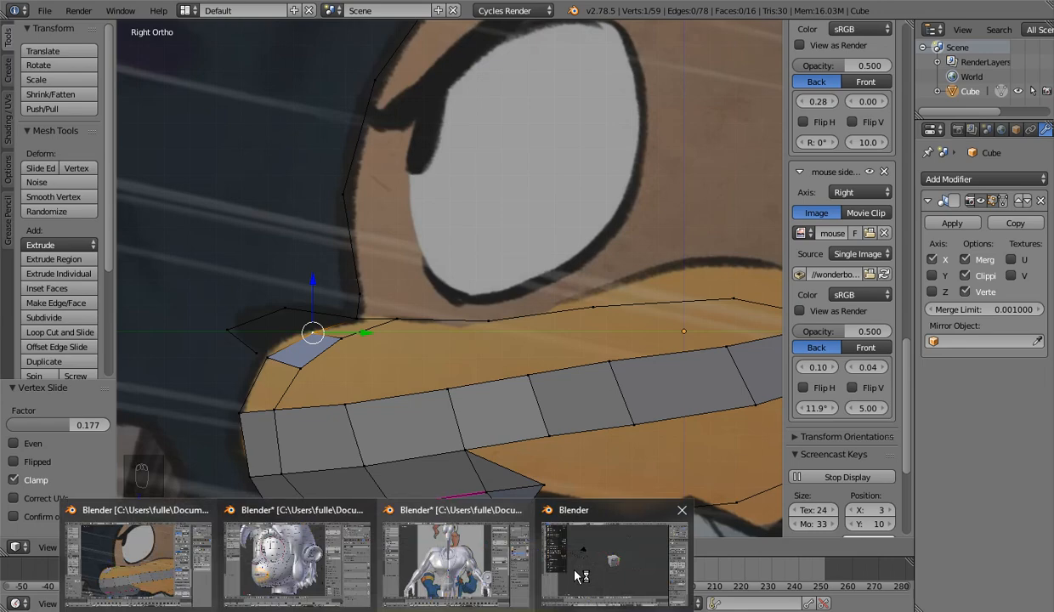